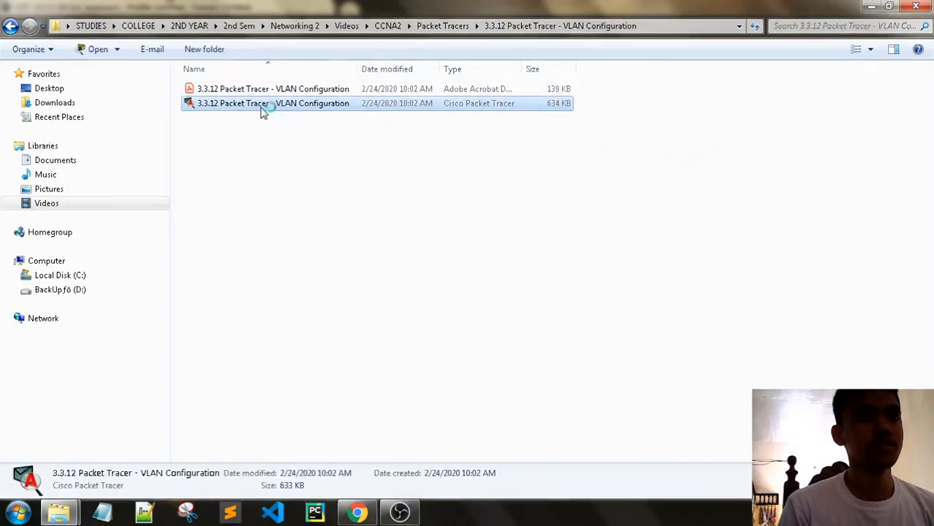
- Select the 3.3.12 Packet Tracer activity file, then switch to the Chrome course page
click(379, 213)
click(356, 513)
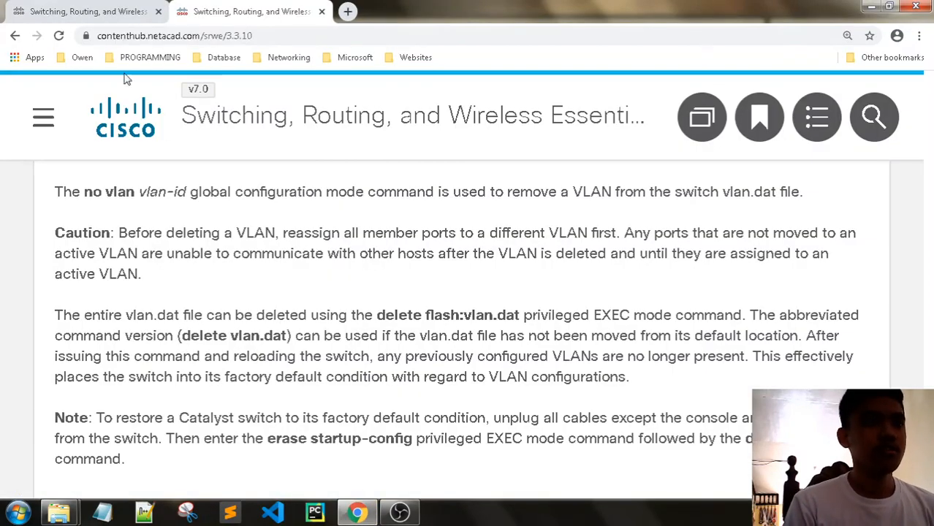
- Return to the Delete VLANs page and browse the module 3 entries in the course sidebar
click(110, 10)
click(198, 11)
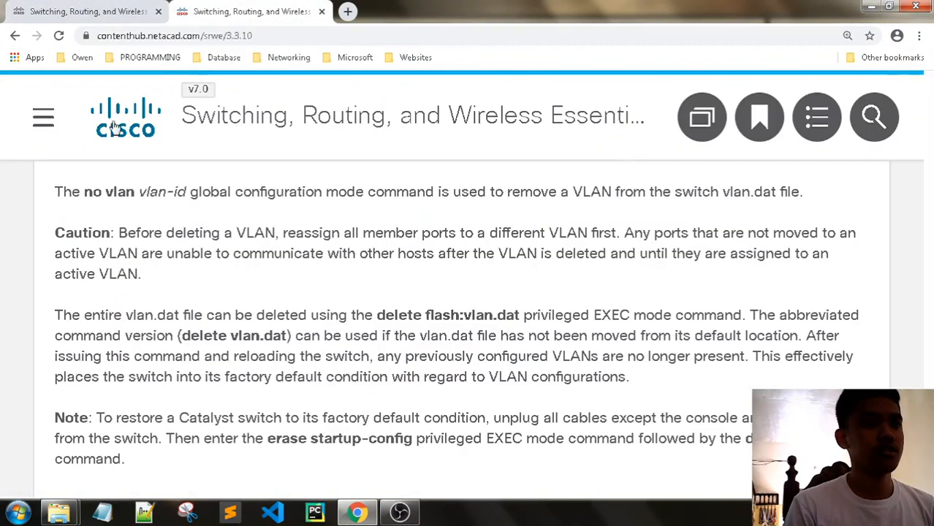
click(46, 111)
scroll(206, 235, up, 8)
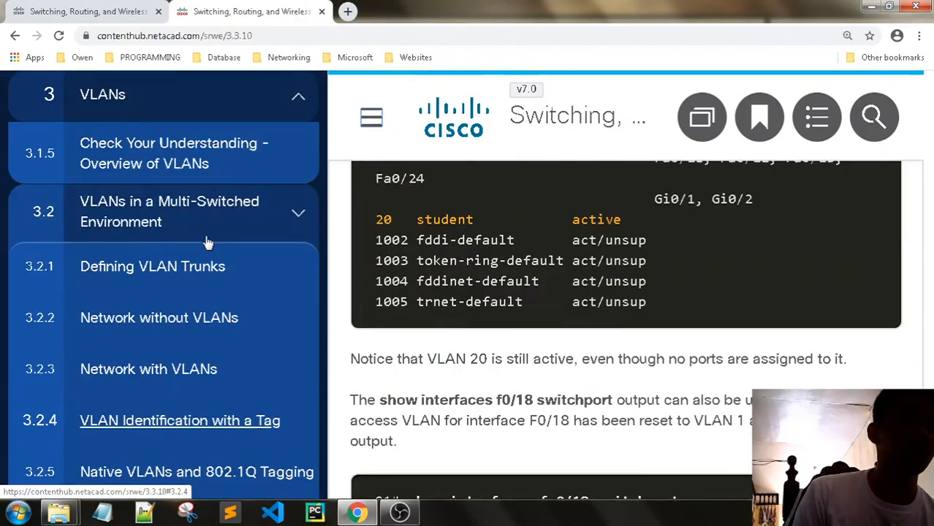
scroll(208, 243, up, 6)
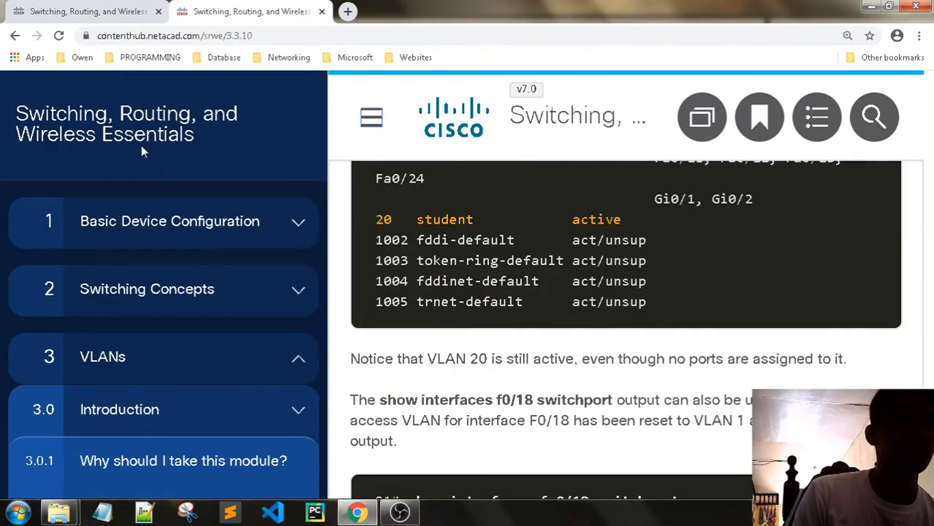
scroll(178, 217, down, 10)
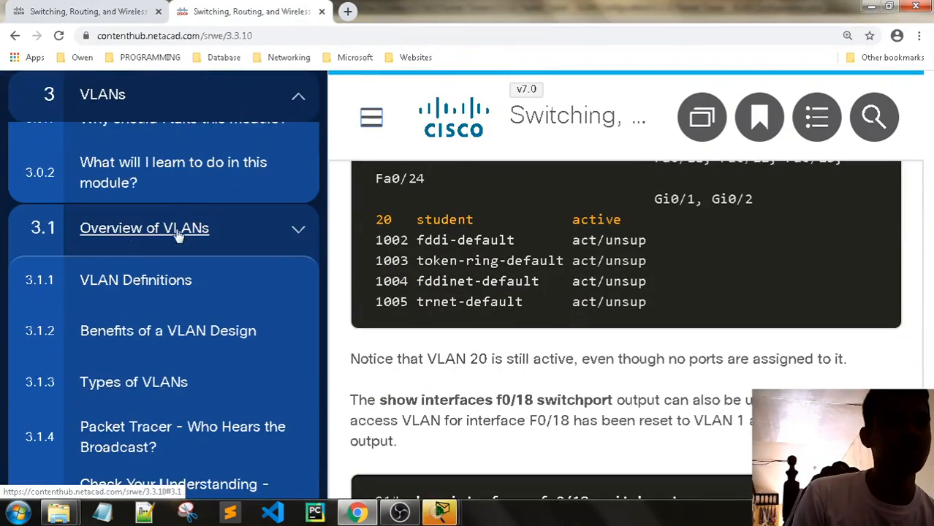
scroll(206, 233, down, 12)
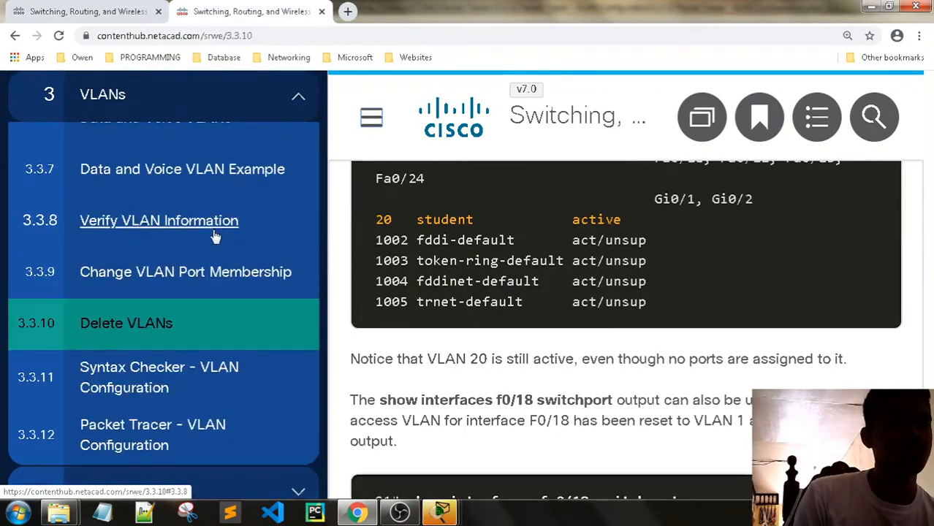
scroll(214, 236, up, 7)
scroll(220, 265, up, 5)
- Replace Guest with the student's full name, add their e-mail, then accept resetting the activity
mouse_move(441, 513)
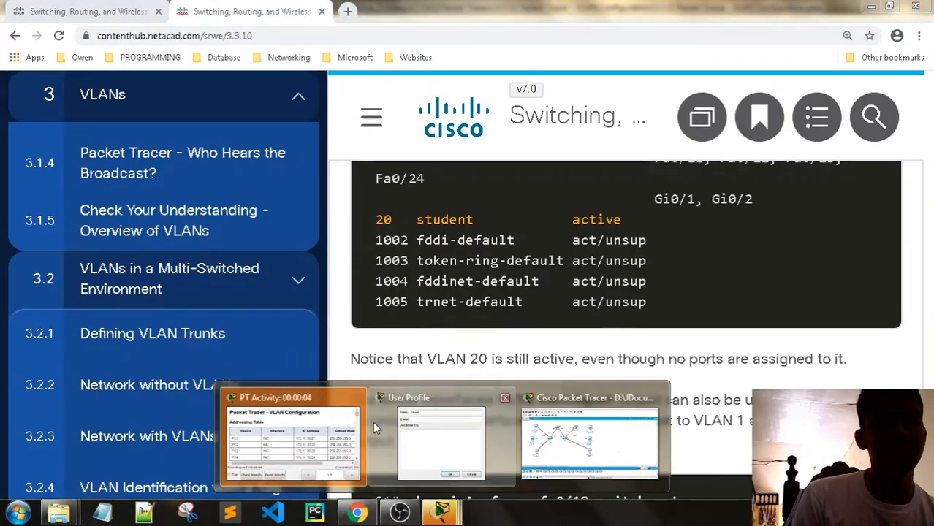
click(438, 438)
double_click(428, 168)
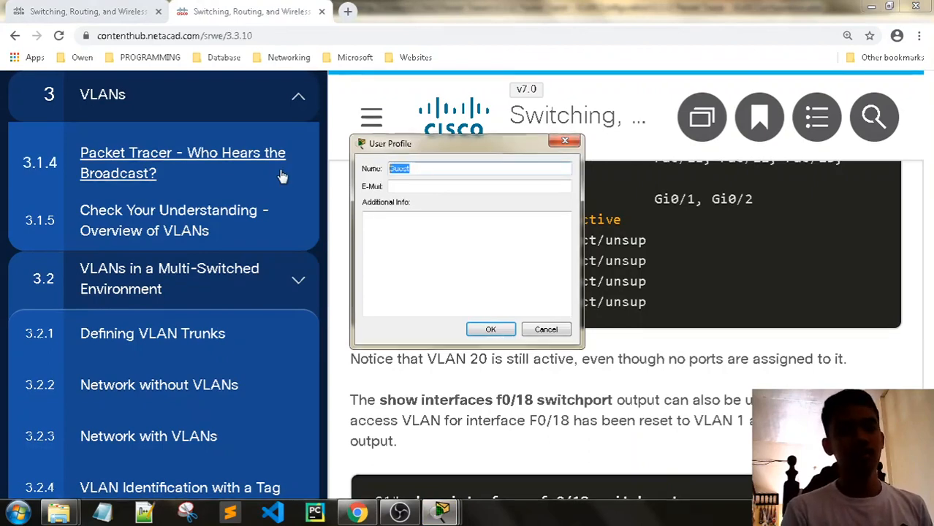
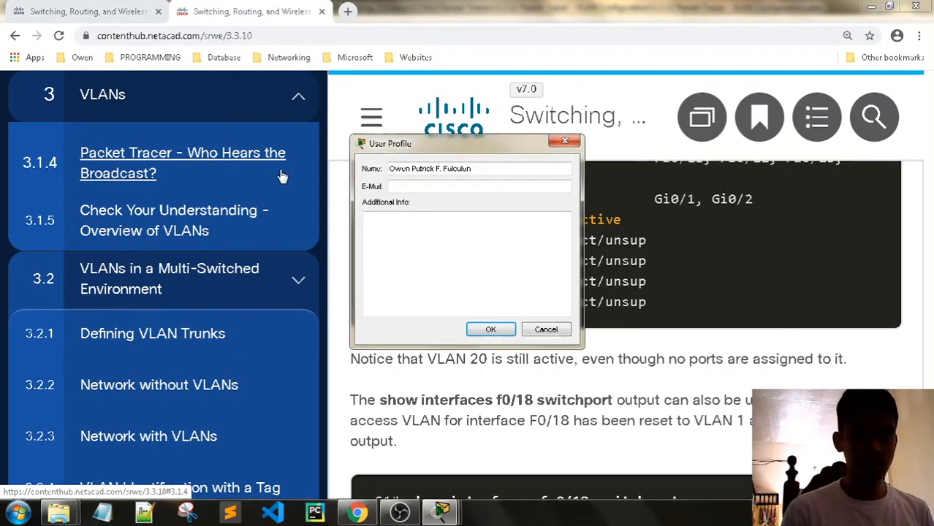
click(393, 186)
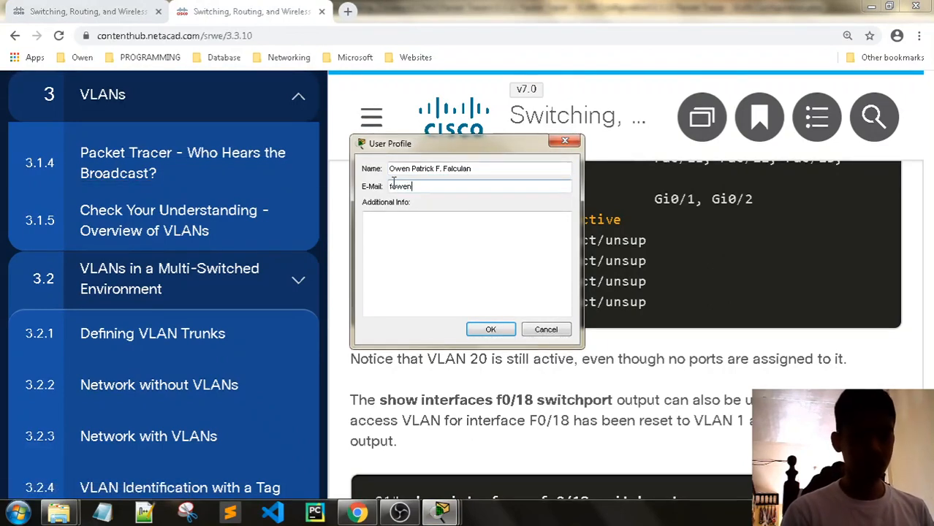
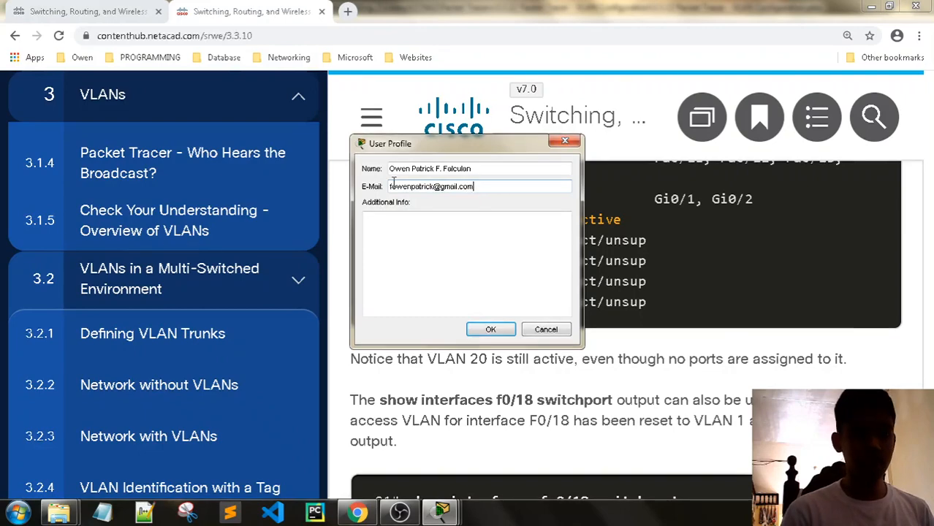
click(489, 329)
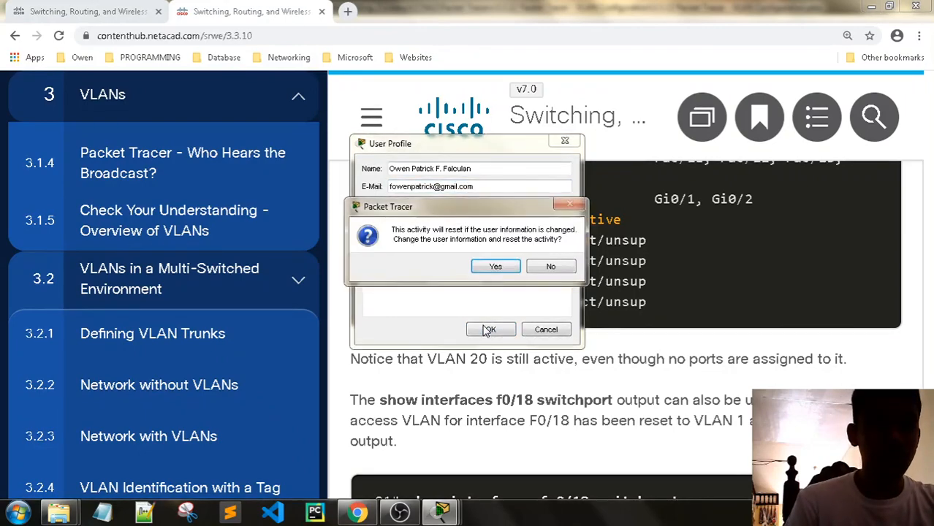
click(495, 267)
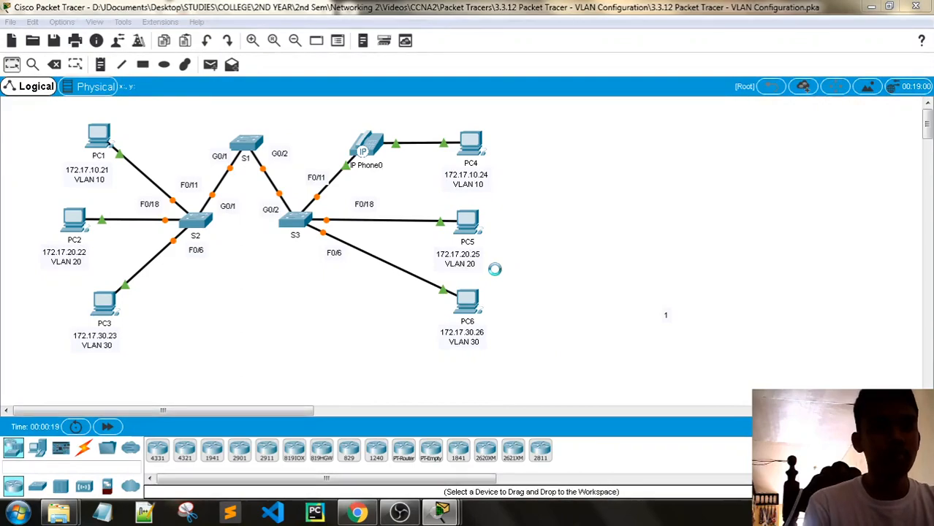
- Move the PT Activity window to the top-right and scroll through the addressing table and objectives
drag(422, 136, 726, 17)
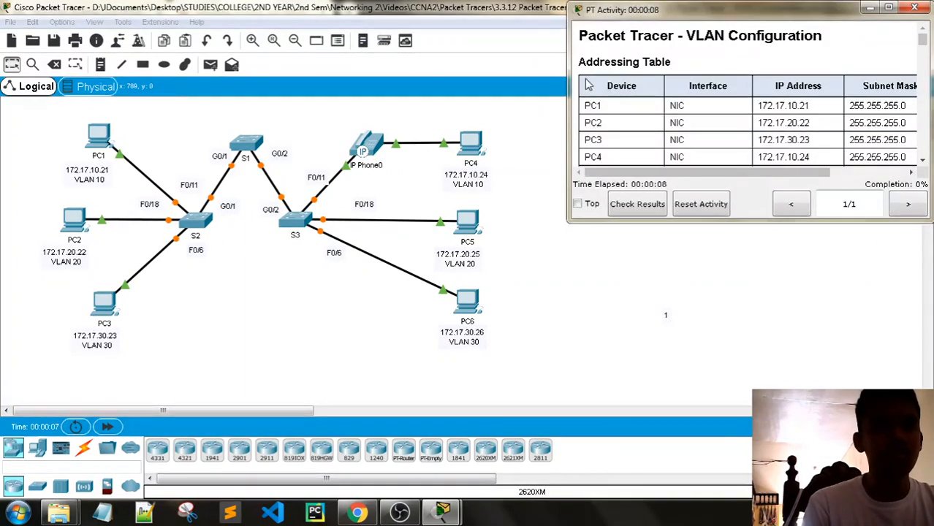
click(184, 354)
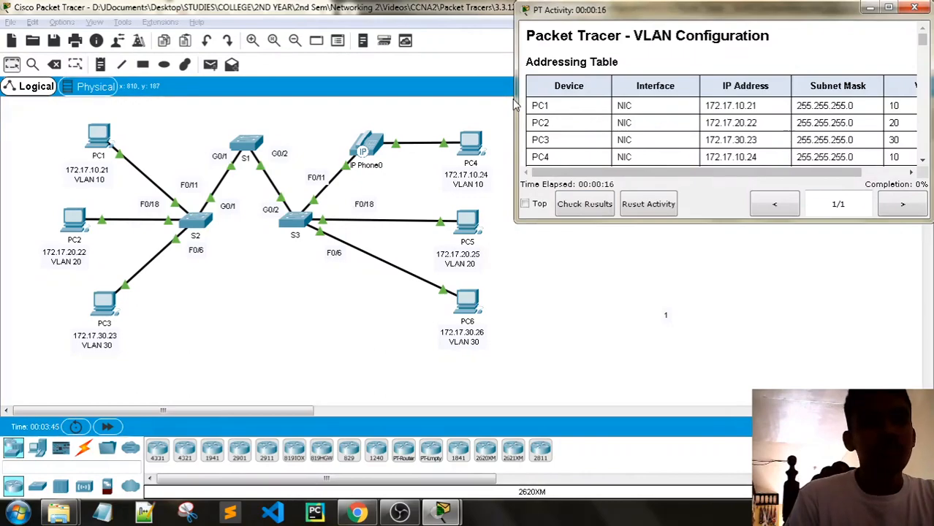
drag(513, 98, 492, 97)
scroll(554, 125, down, 3)
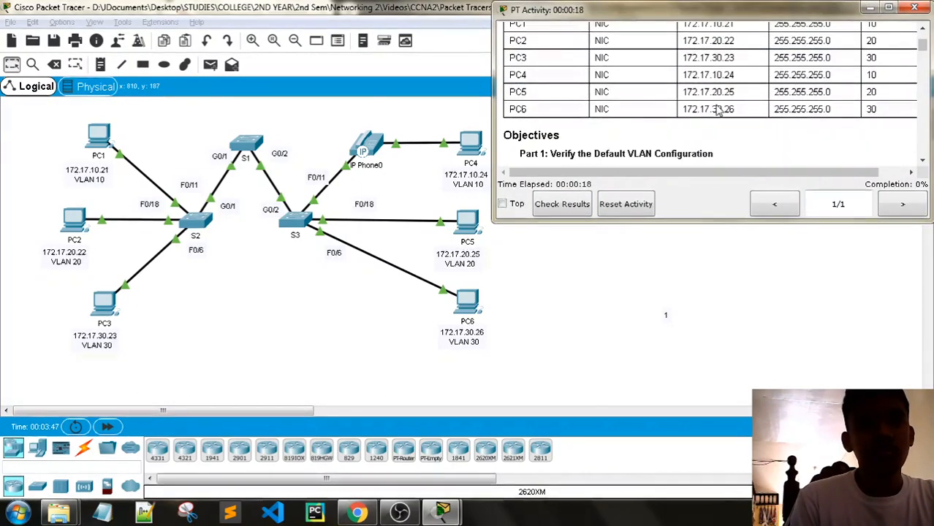
scroll(554, 126, up, 2)
scroll(559, 123, down, 1)
scroll(626, 132, down, 1)
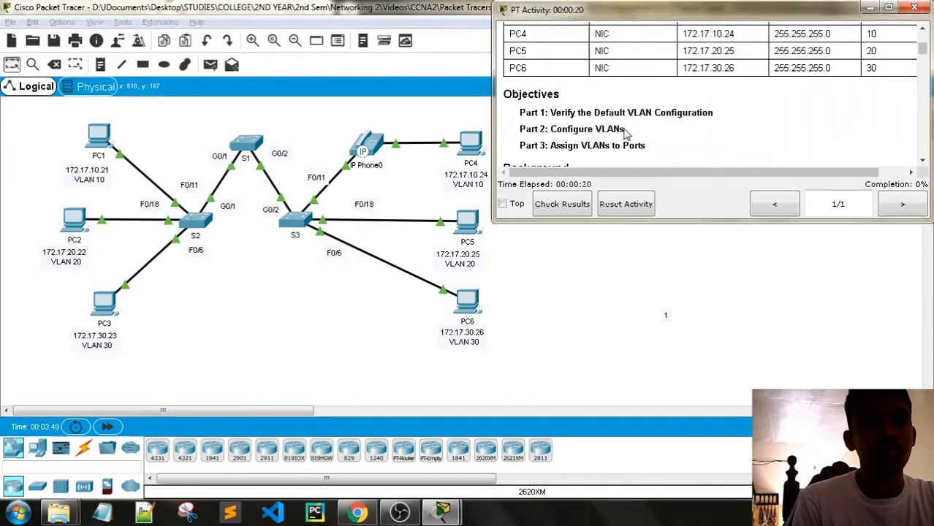
scroll(625, 125, up, 3)
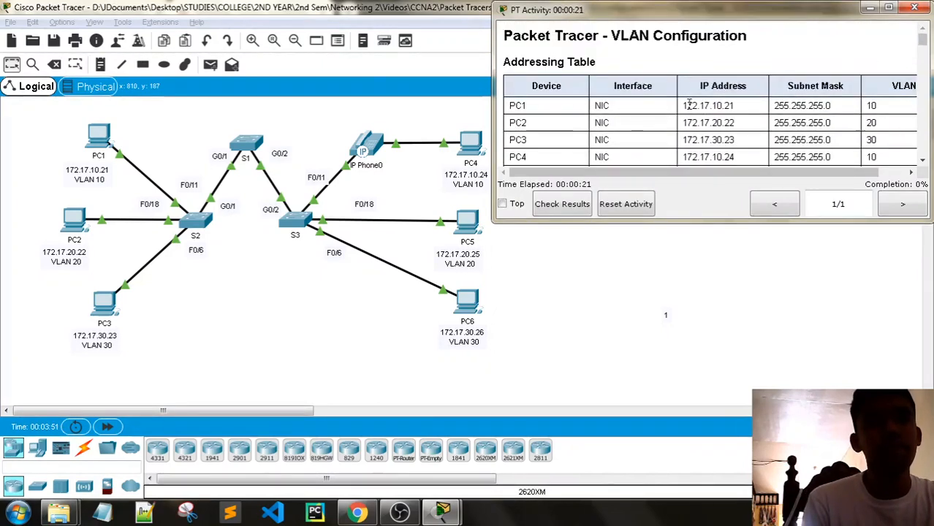
scroll(698, 97, down, 4)
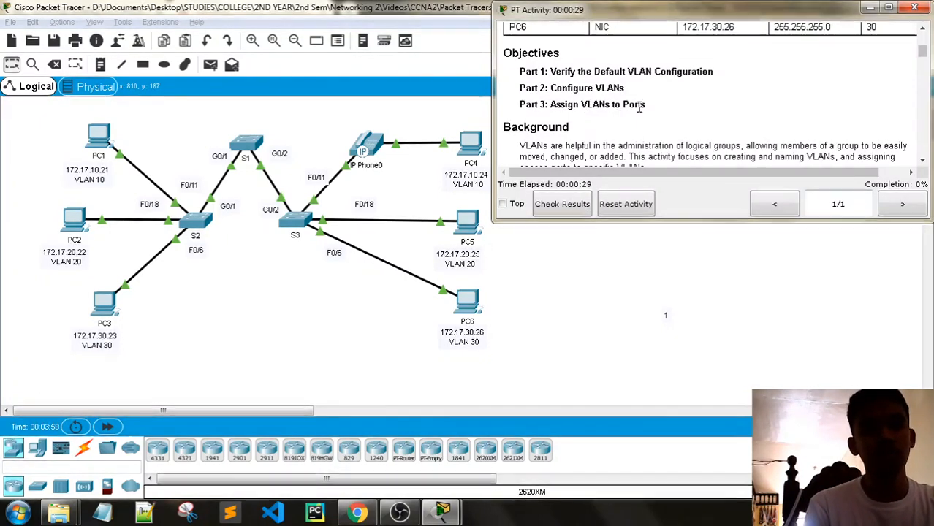
scroll(697, 106, down, 1)
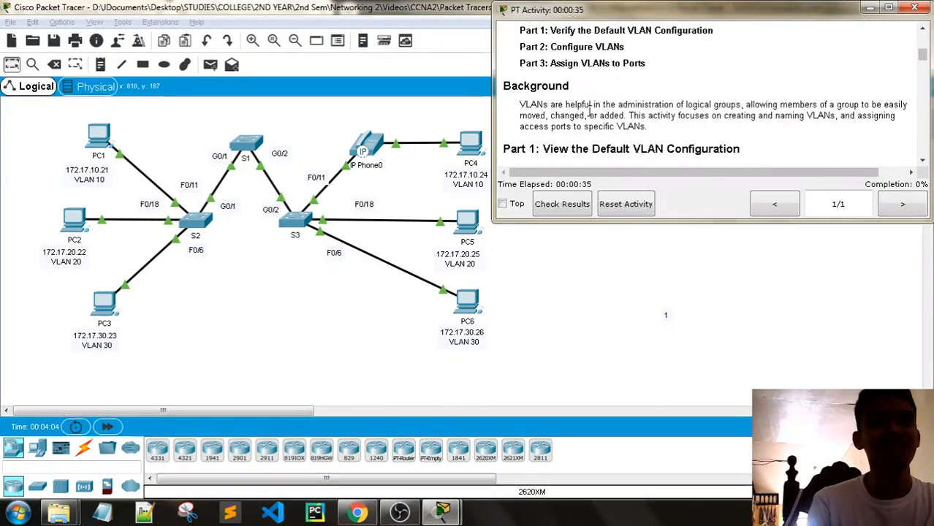
- Read through the Background text and the Part 1 step headings
drag(521, 106, 641, 104)
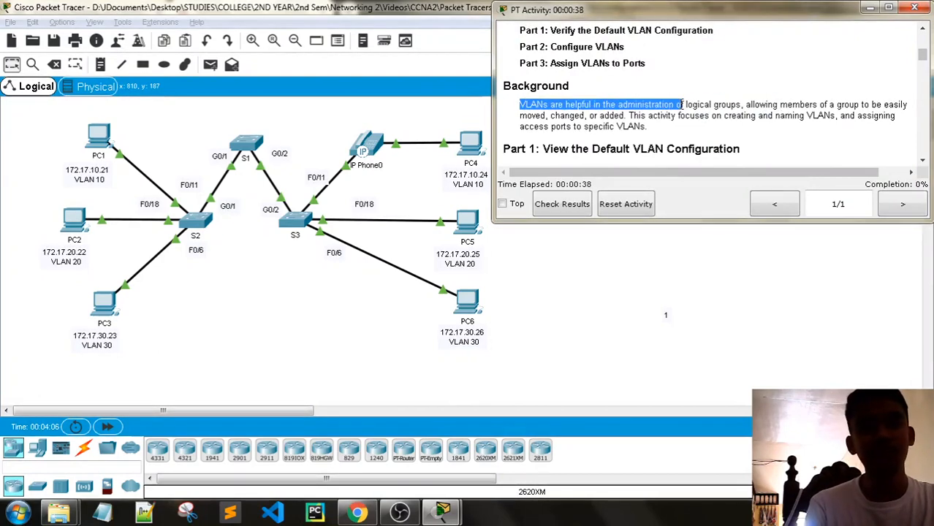
click(742, 103)
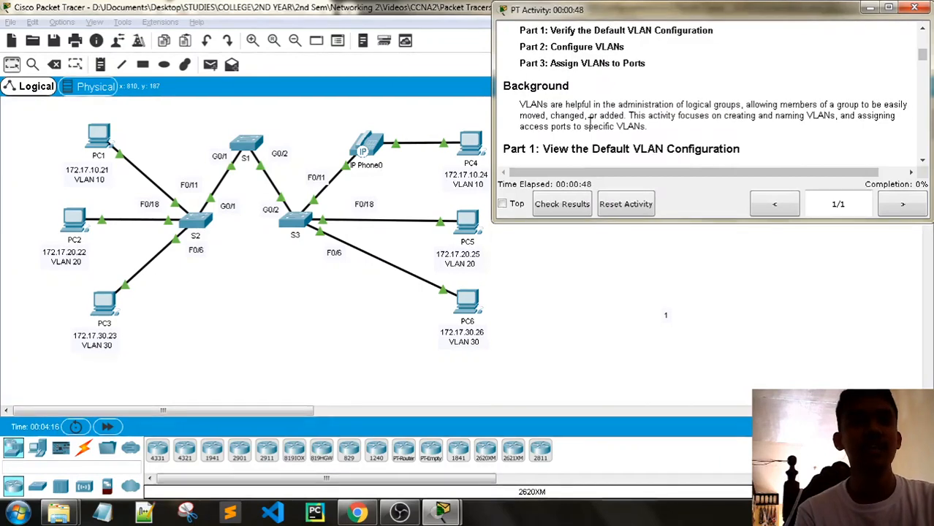
scroll(713, 112, down, 3)
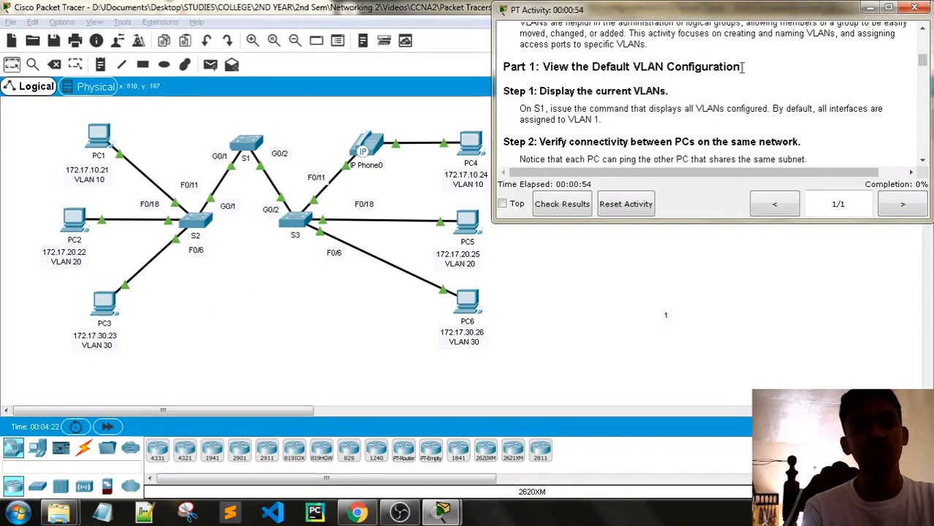
click(533, 91)
scroll(584, 95, down, 2)
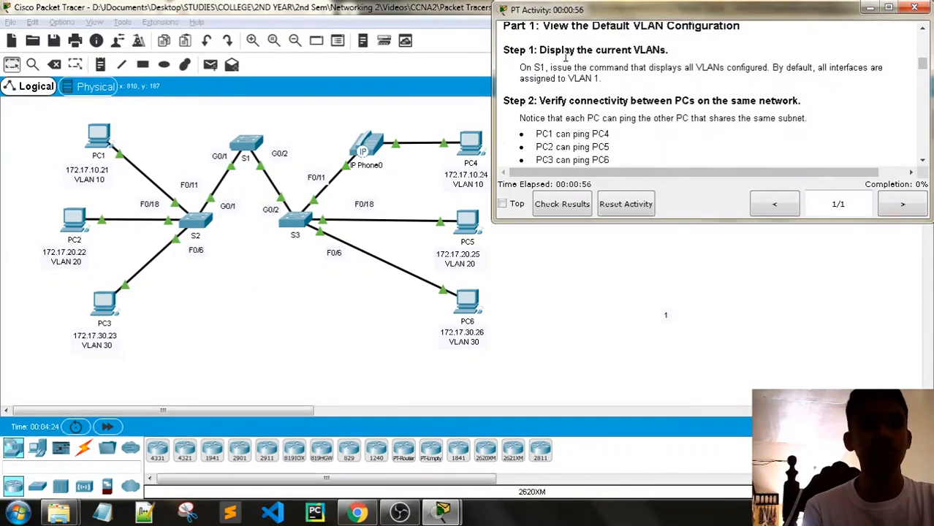
drag(540, 49, 750, 45)
click(735, 79)
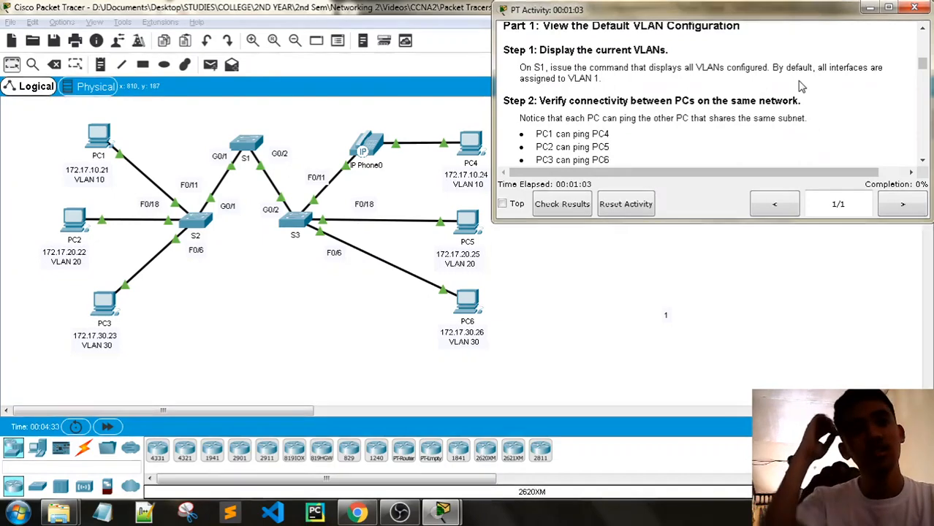
scroll(745, 103, down, 1)
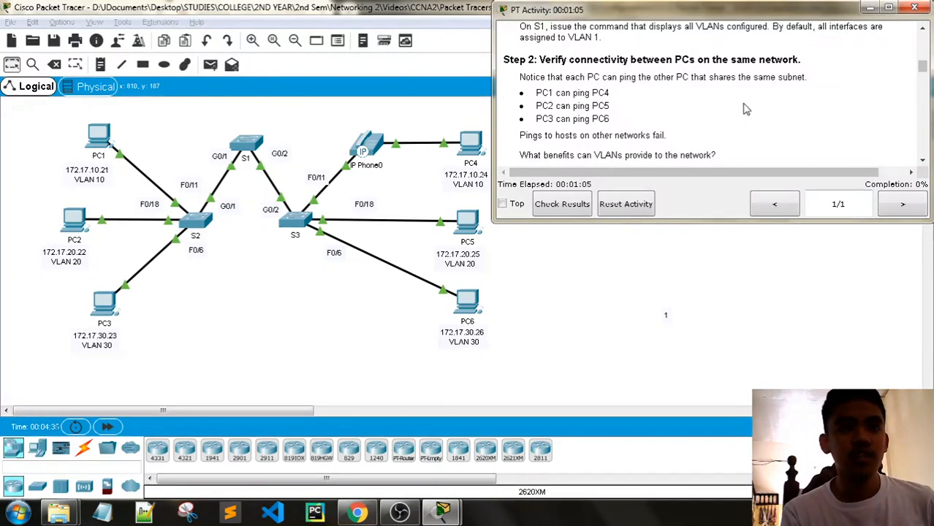
scroll(557, 146, up, 3)
- Open S1's command line and enter privileged mode with enable
click(246, 142)
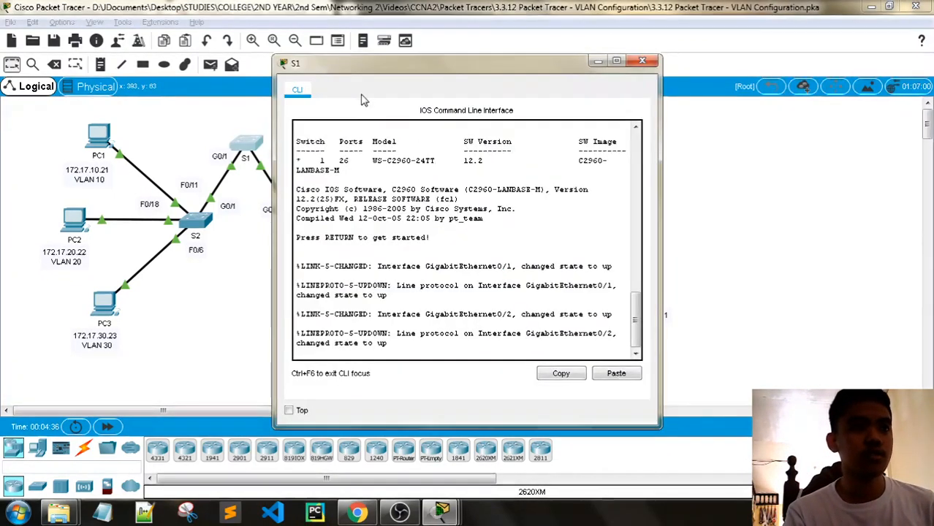
drag(403, 71, 293, 32)
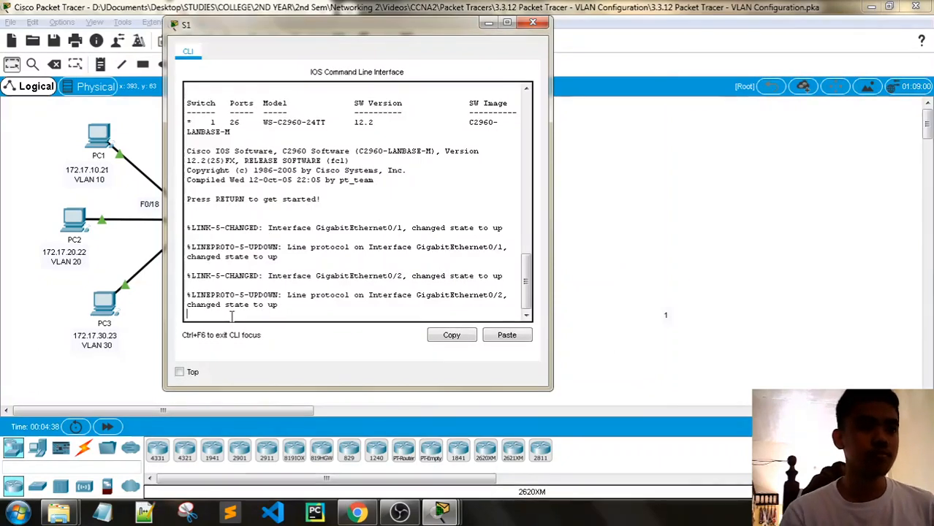
key(Return)
key(Return)
key(Return)
key(Return)
key(Return)
key(Return)
text(enable)
key(Return)
key(Return)
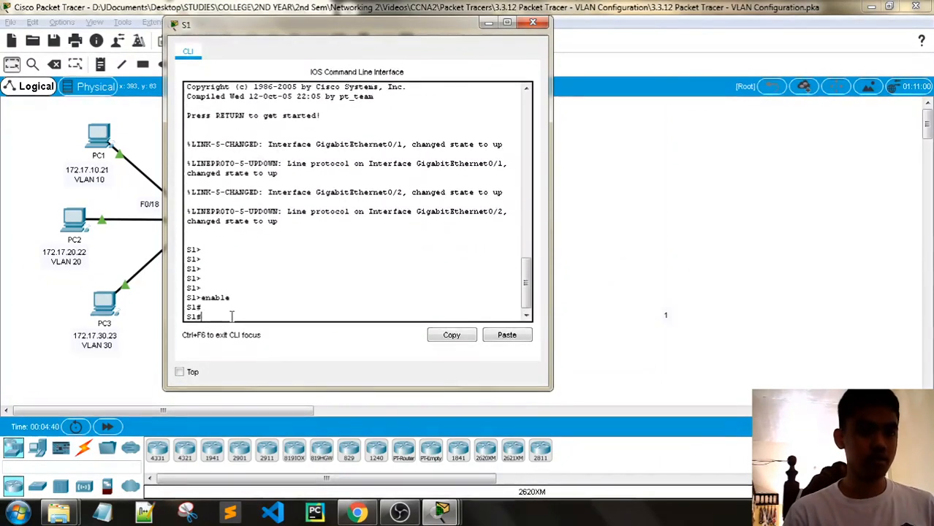
- Run show vlan brief on S1, confirming every port sits in default VLAN 1
text(show vlan)
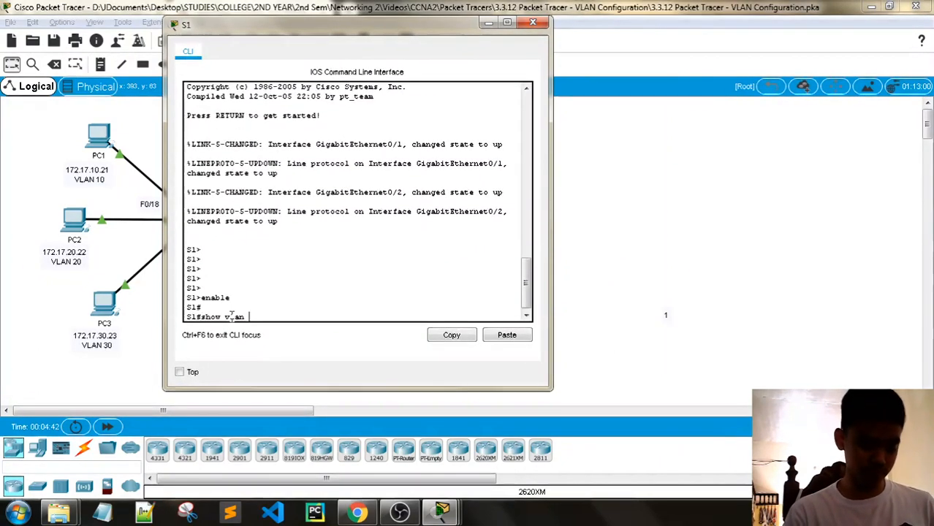
text( brei)
key(BackSpace)
key(BackSpace)
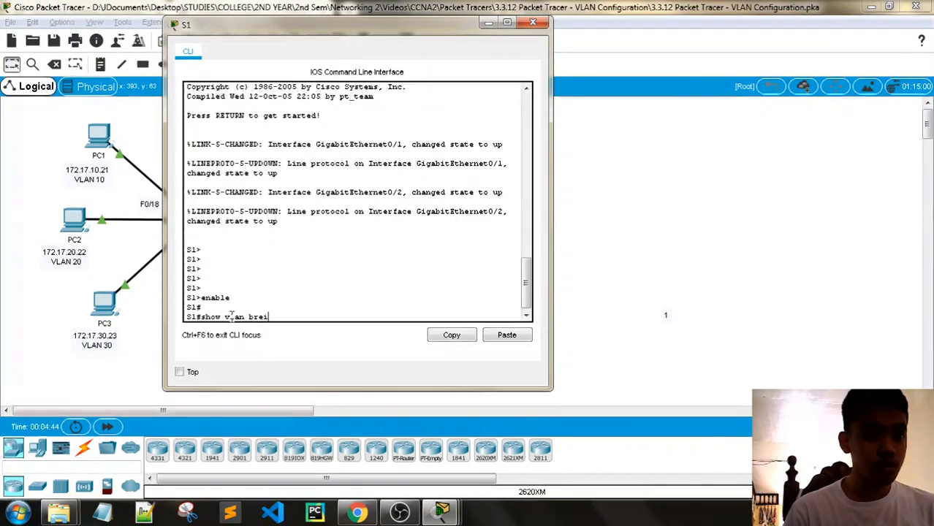
text(ief)
key(Return)
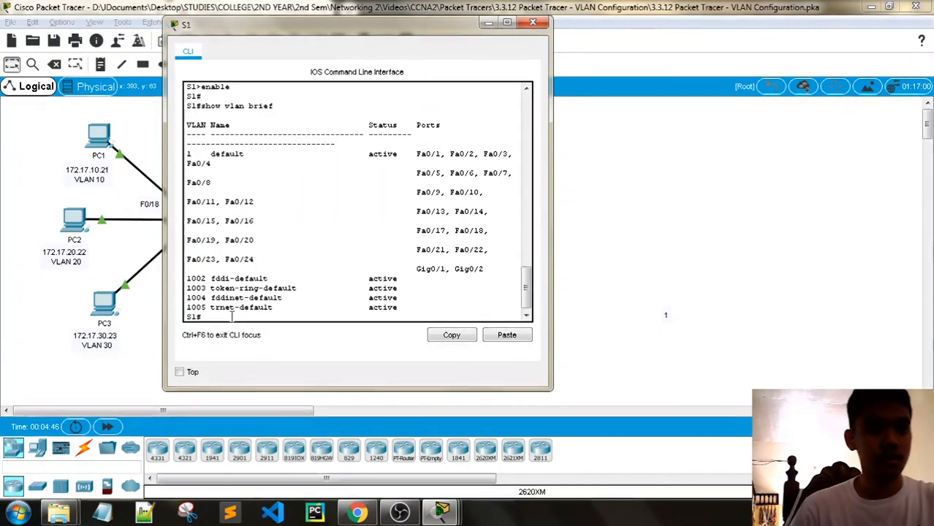
drag(162, 146, 12, 147)
scroll(351, 223, up, 2)
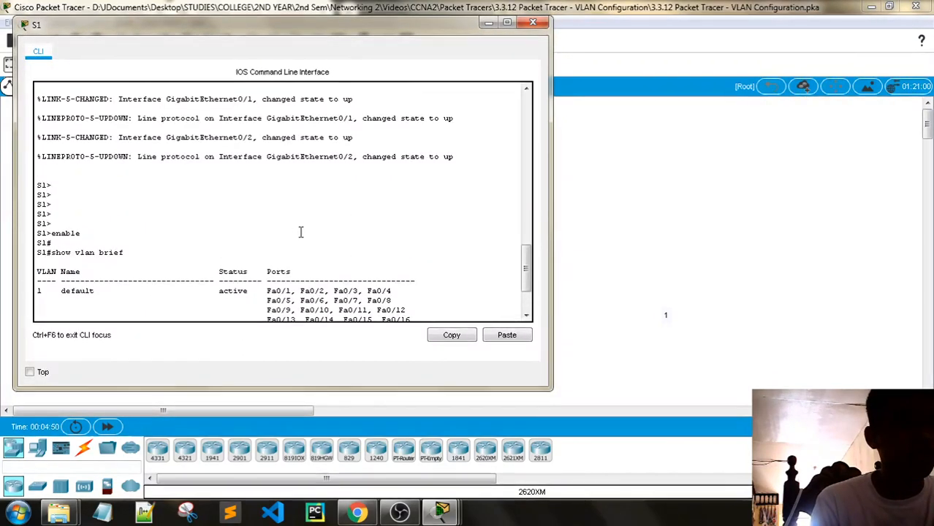
scroll(303, 232, down, 2)
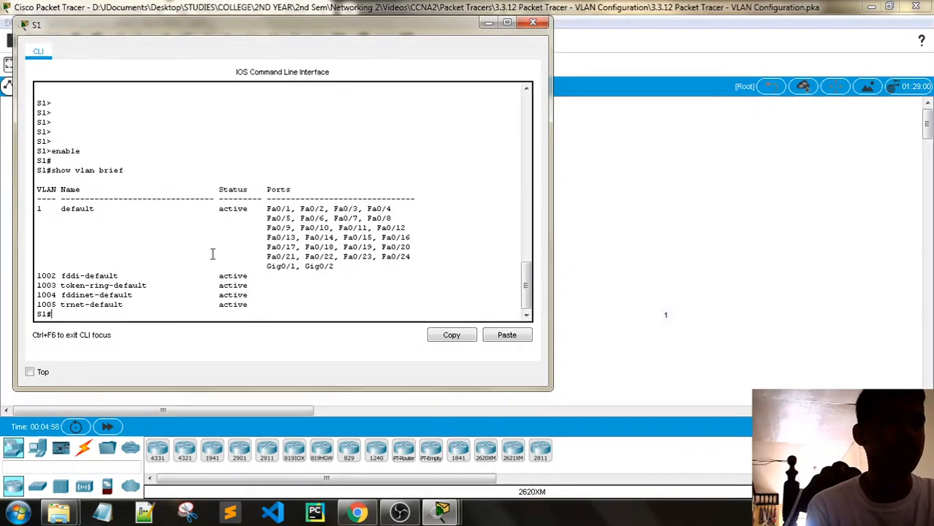
mouse_move(442, 513)
click(294, 429)
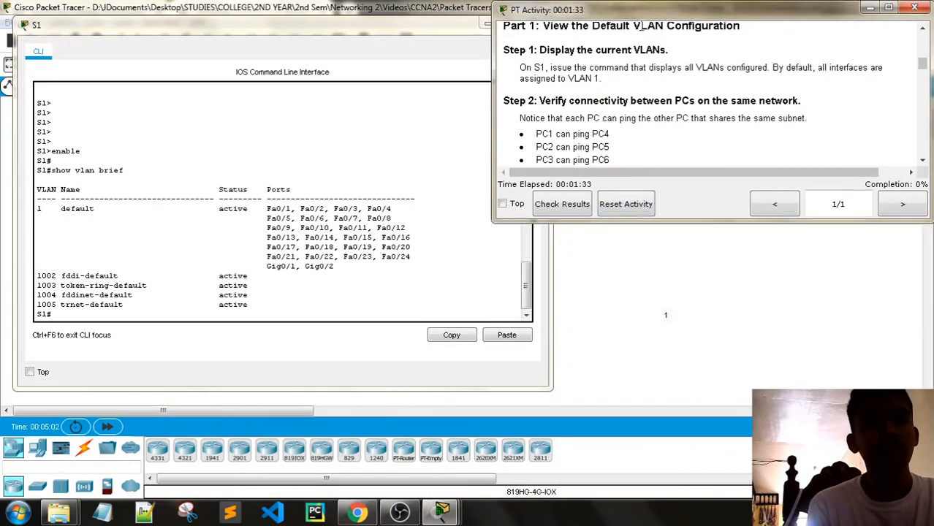
- Close S1's console and scroll the instructions to Step 2's same-subnet ping note
drag(641, 10, 647, 25)
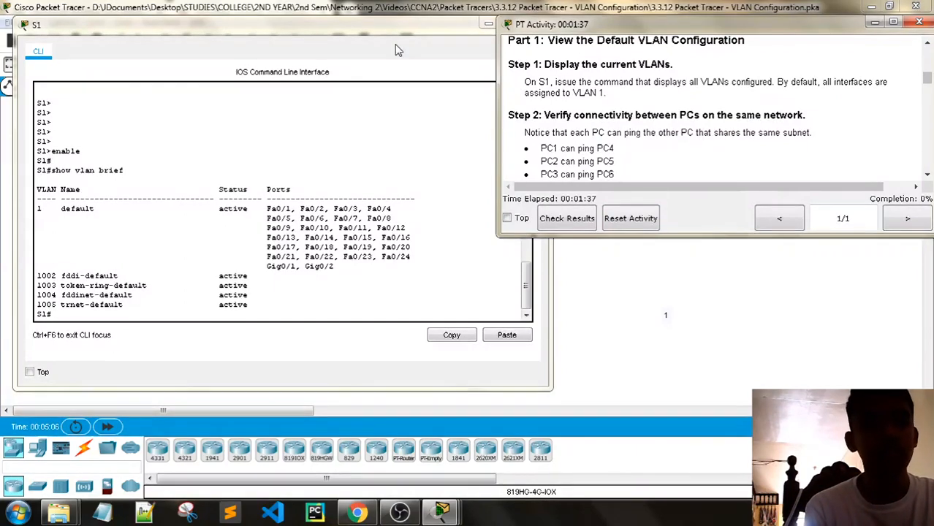
drag(376, 29, 345, 366)
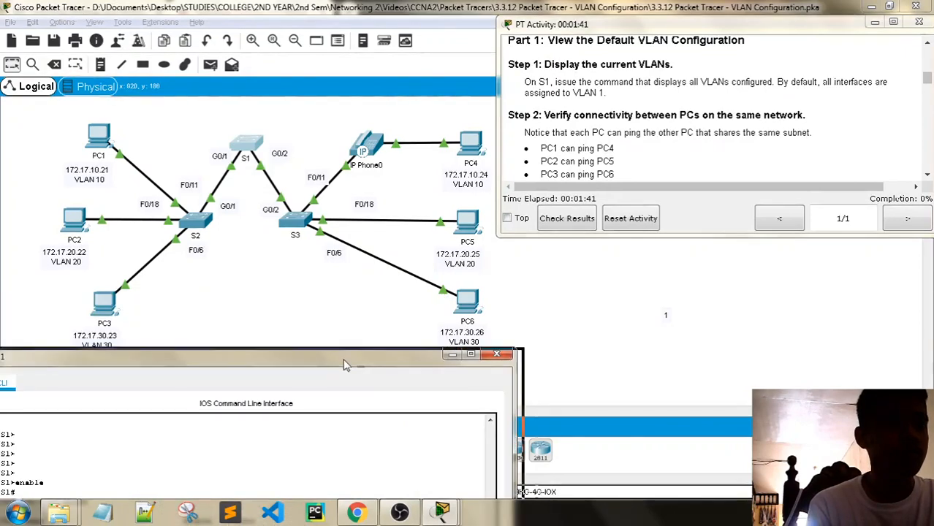
drag(415, 362, 470, 86)
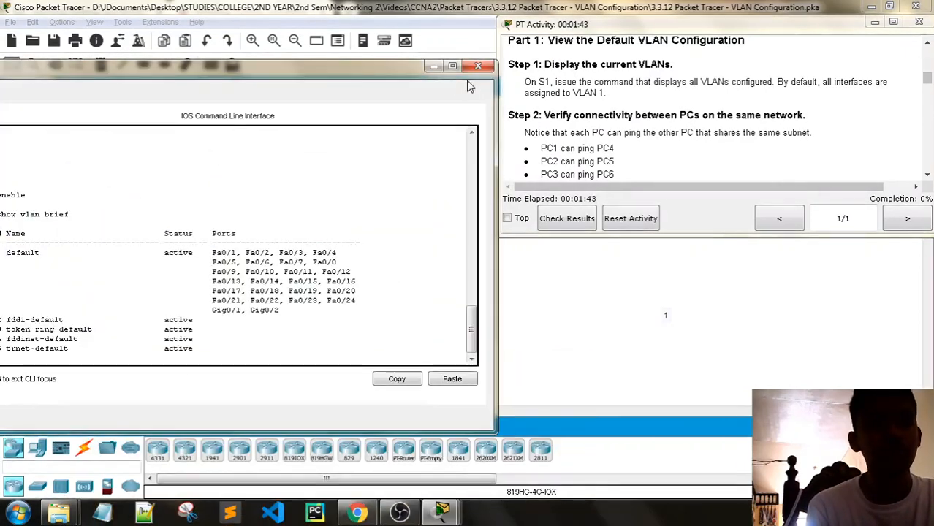
click(478, 67)
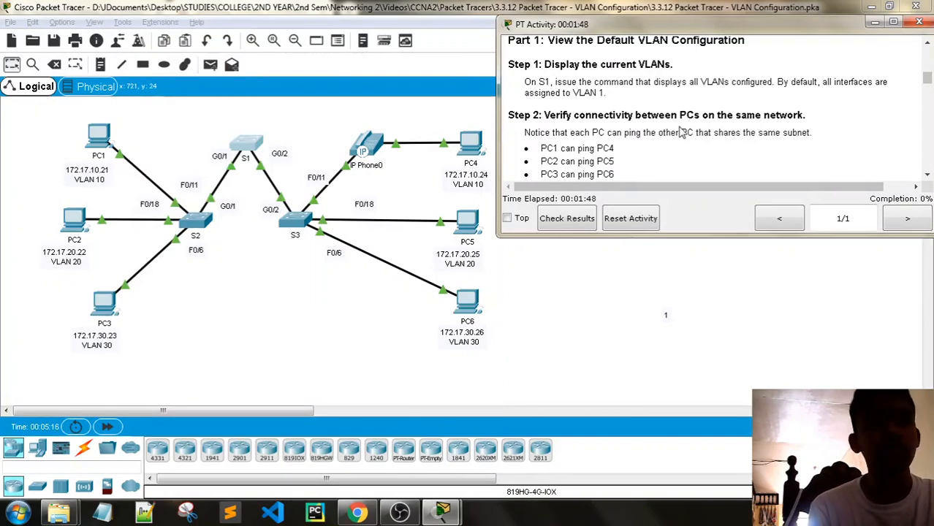
scroll(679, 134, down, 1)
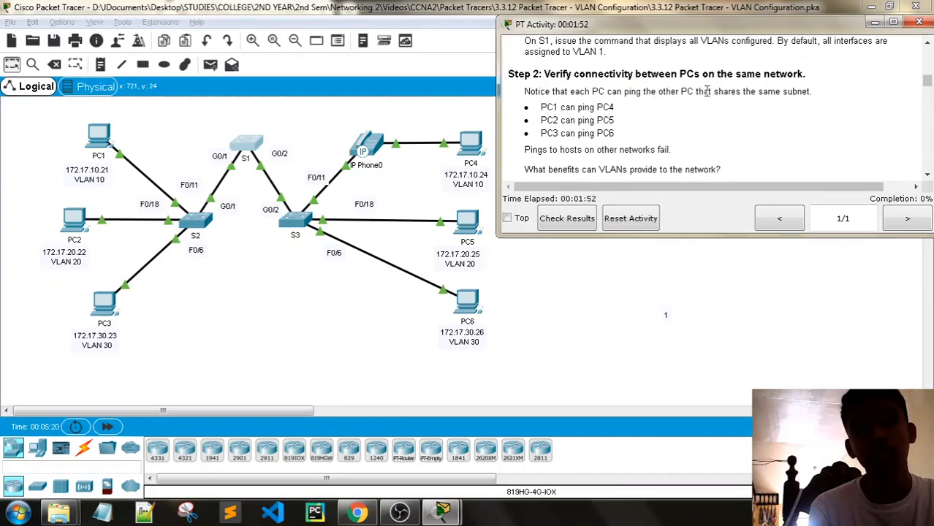
mouse_move(812, 91)
mouse_down()
mouse_move(524, 91)
mouse_move(812, 92)
mouse_up()
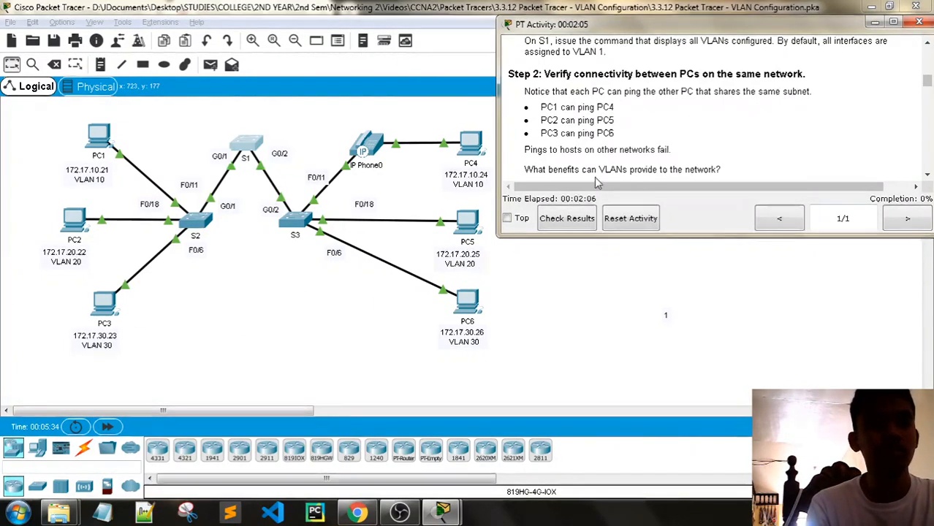
- Ping PC4 at 172.17.10.24 from PC1's command prompt, getting 4 of 4 replies
click(102, 138)
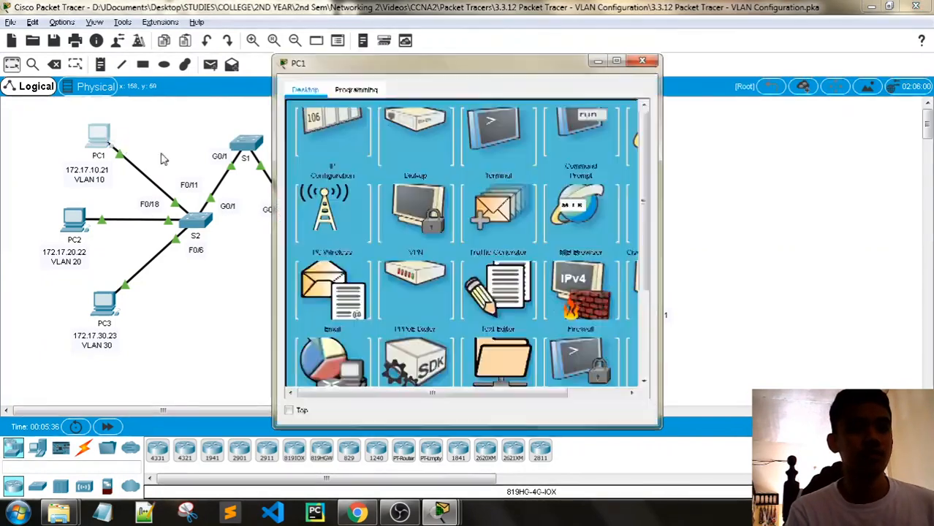
drag(420, 70, 706, 46)
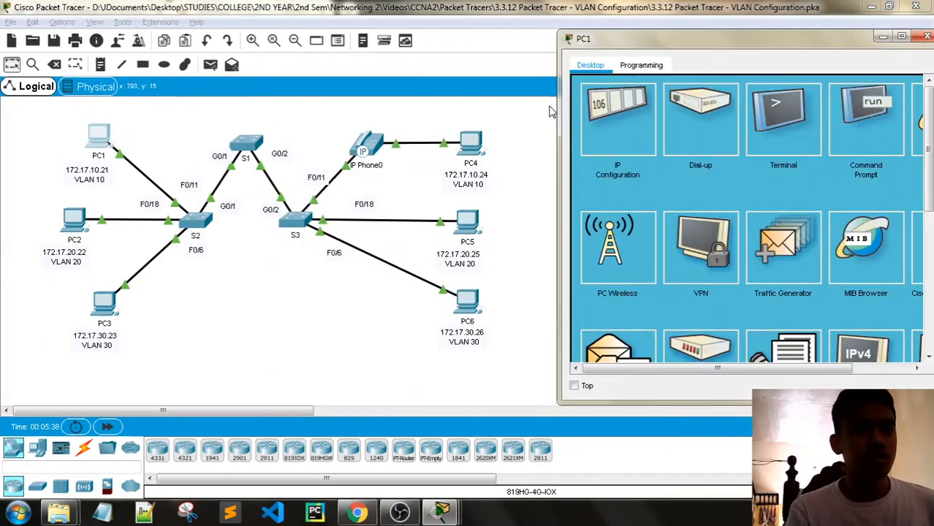
click(847, 125)
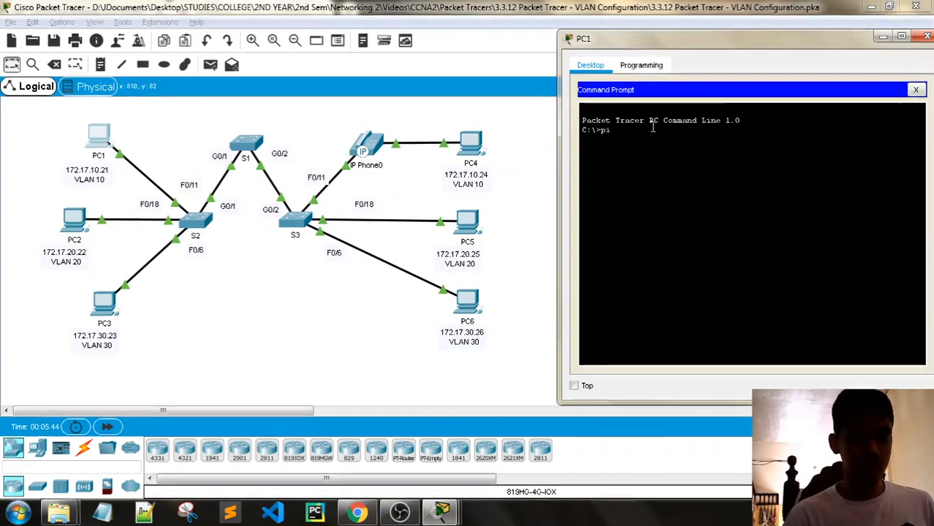
text(ping 172.)
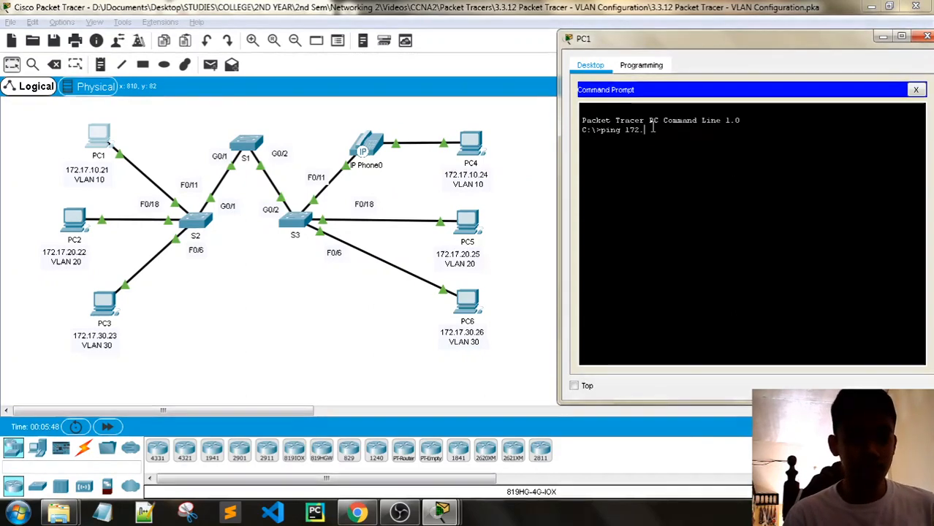
text(17.10.)
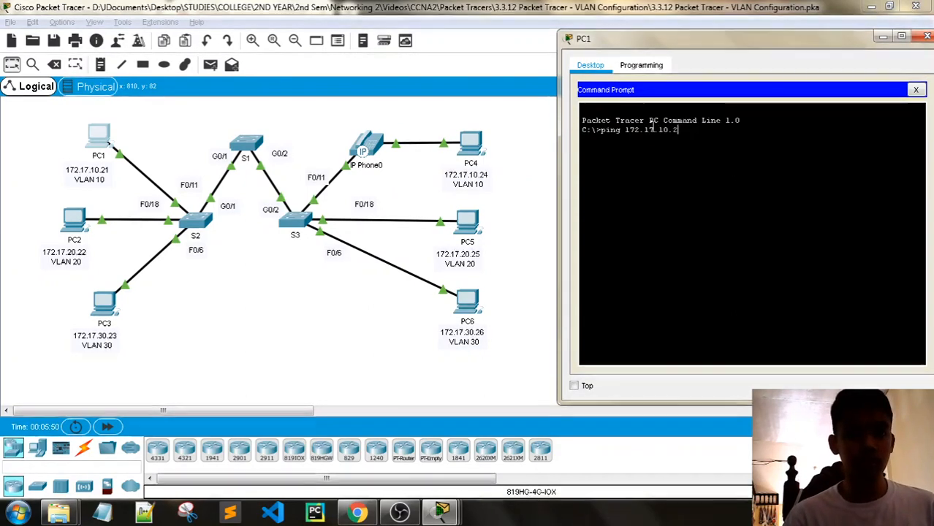
text(24)
key(Return)
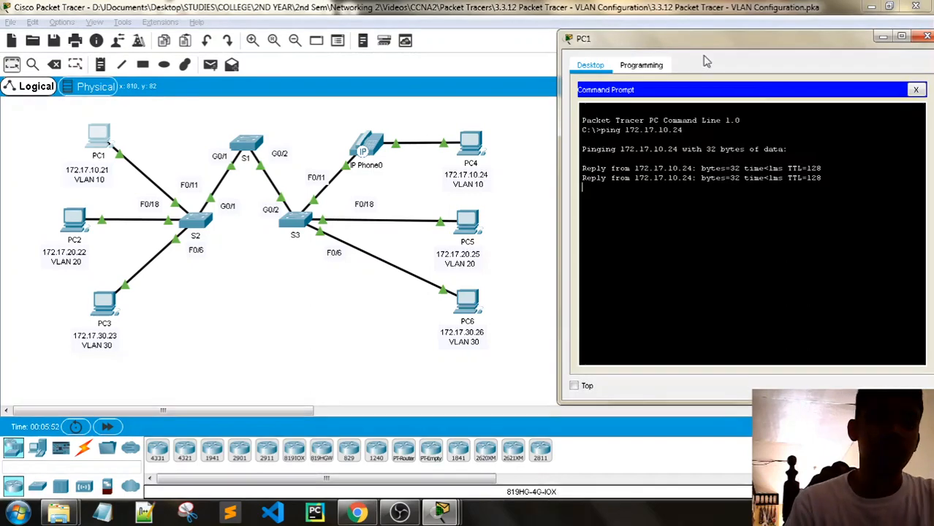
drag(842, 44, 733, 45)
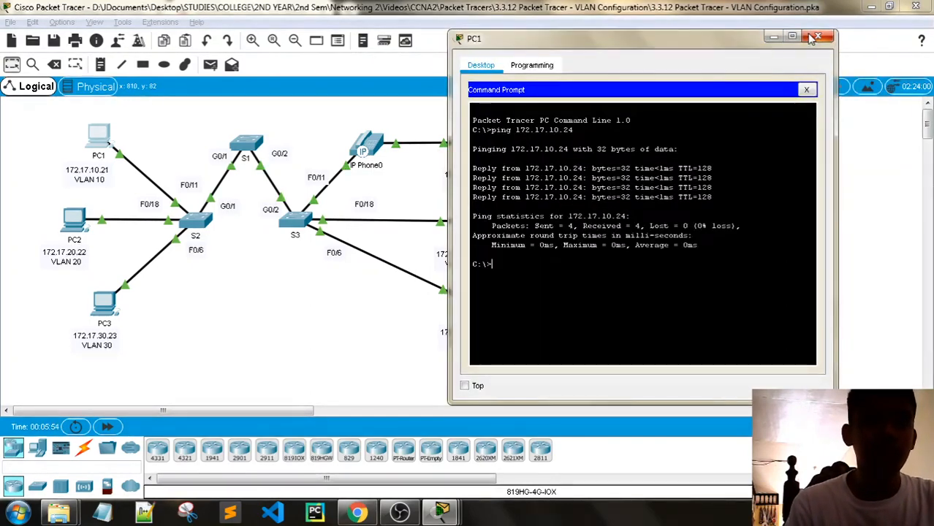
click(818, 36)
mouse_move(442, 512)
click(366, 435)
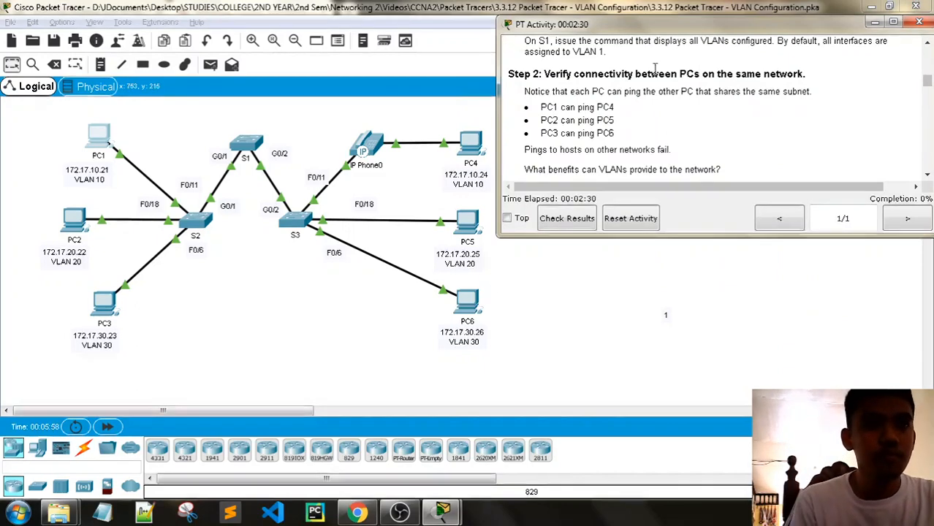
- Ping 127.17.20.25 from PC2's command prompt
click(876, 24)
click(73, 219)
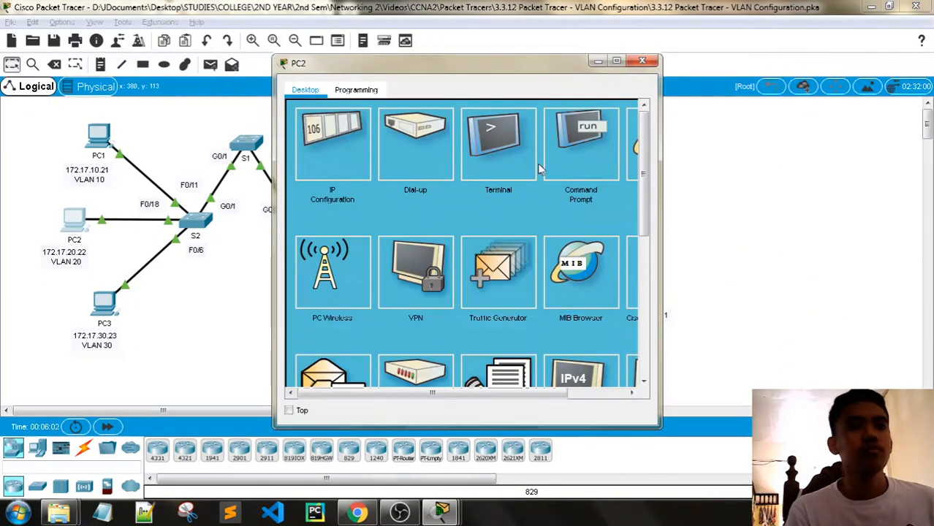
click(578, 146)
drag(436, 70, 720, 60)
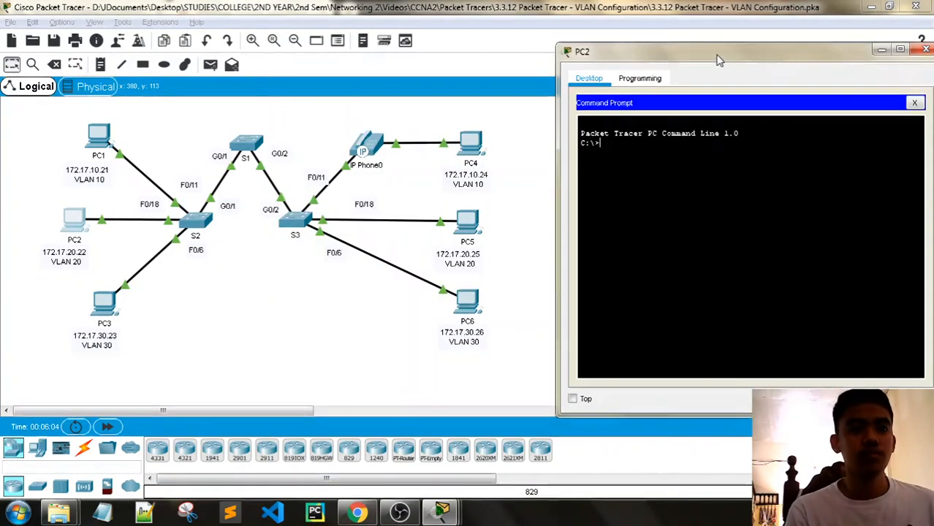
text(ping 12)
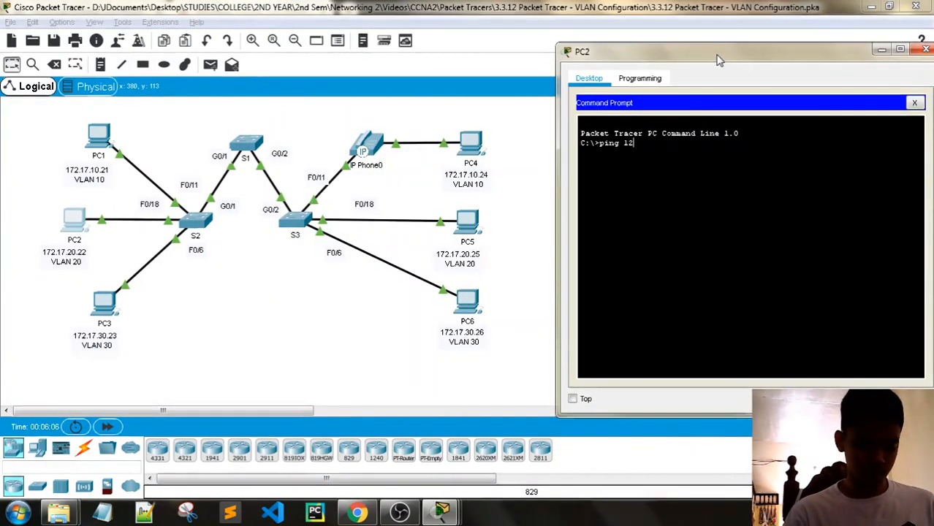
text(7.17.)
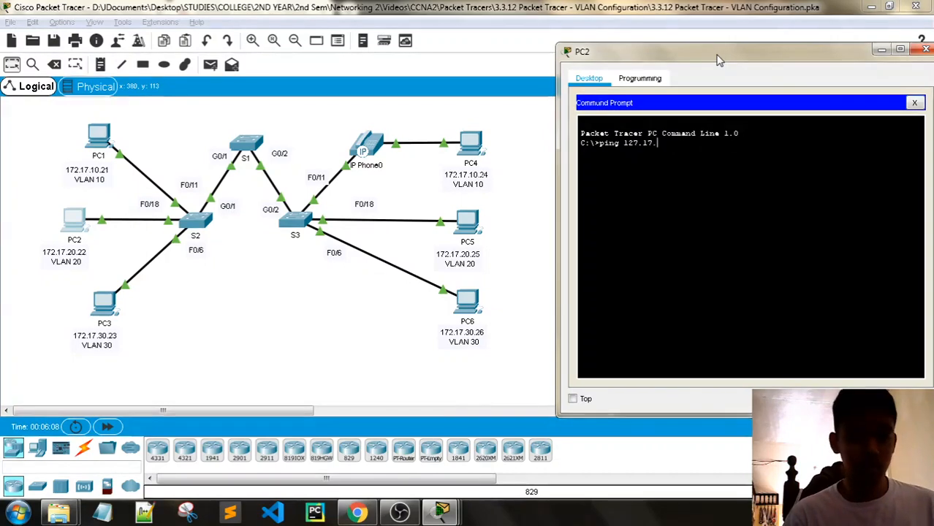
text(20.25)
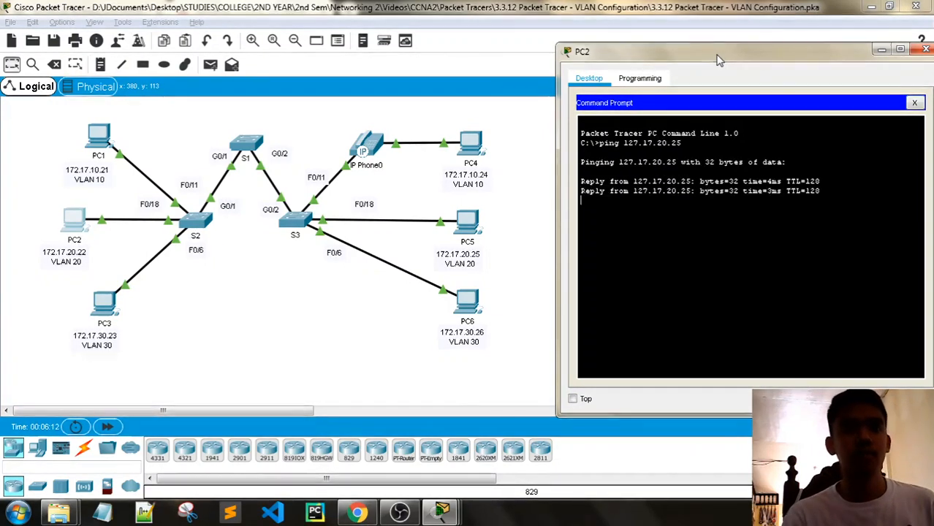
- Open PC3's desktop window and move it to the upper right
click(355, 353)
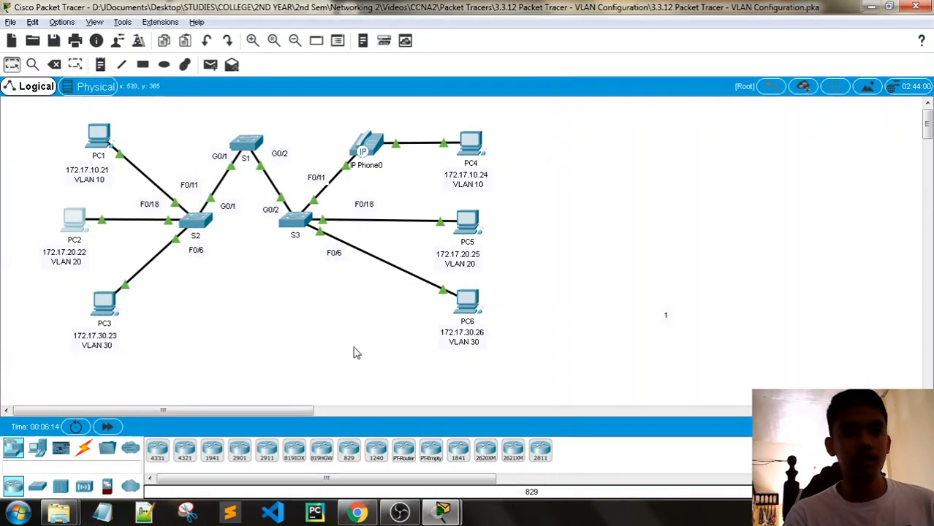
click(105, 303)
drag(497, 63, 772, 19)
- Ping PC6 at 172.17.30.26 from PC3's command prompt, then close PC3's window
click(856, 95)
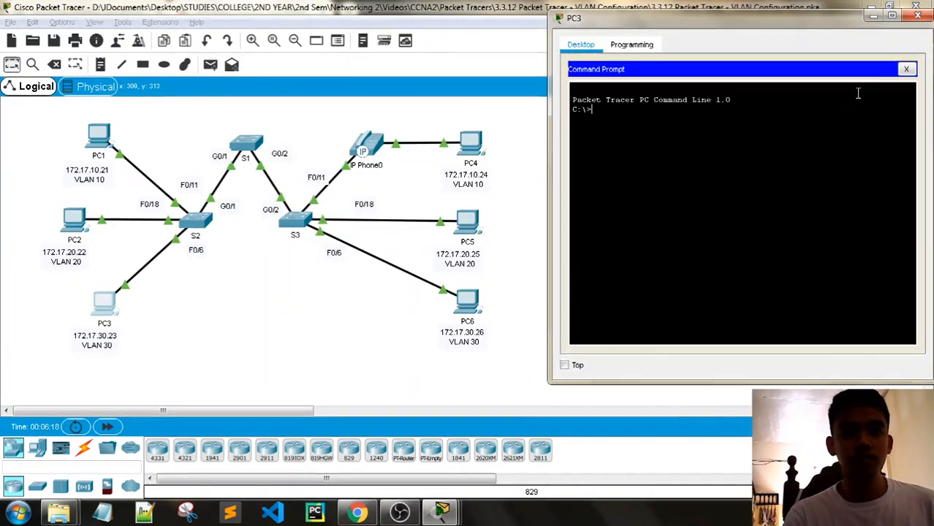
text(pi)
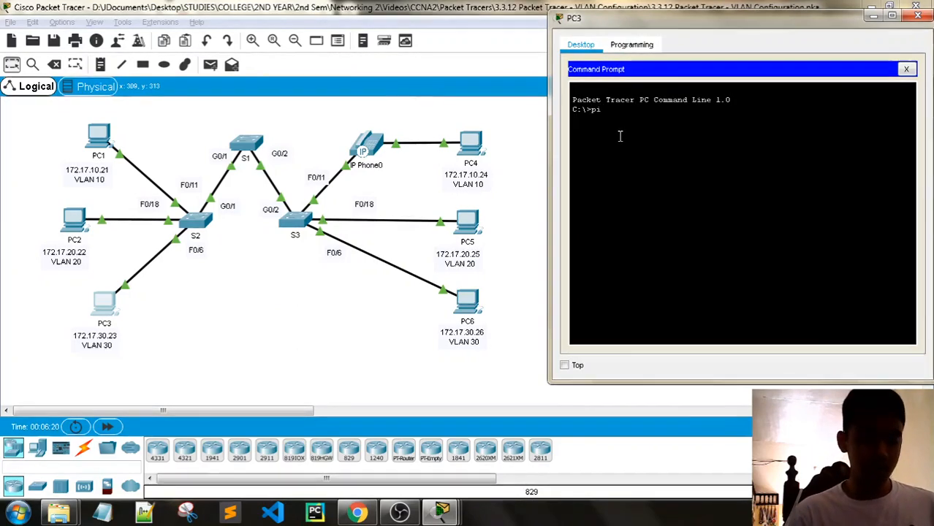
text(ng 172.1)
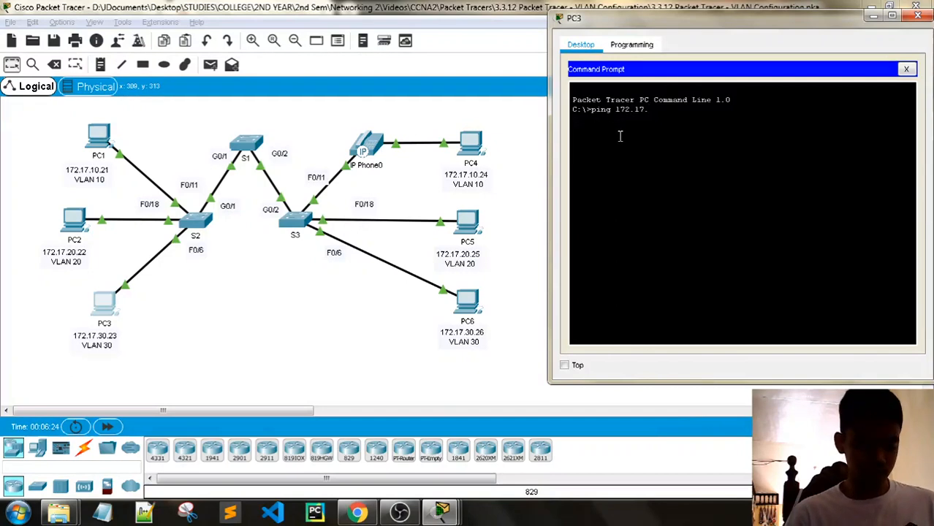
text(7.)
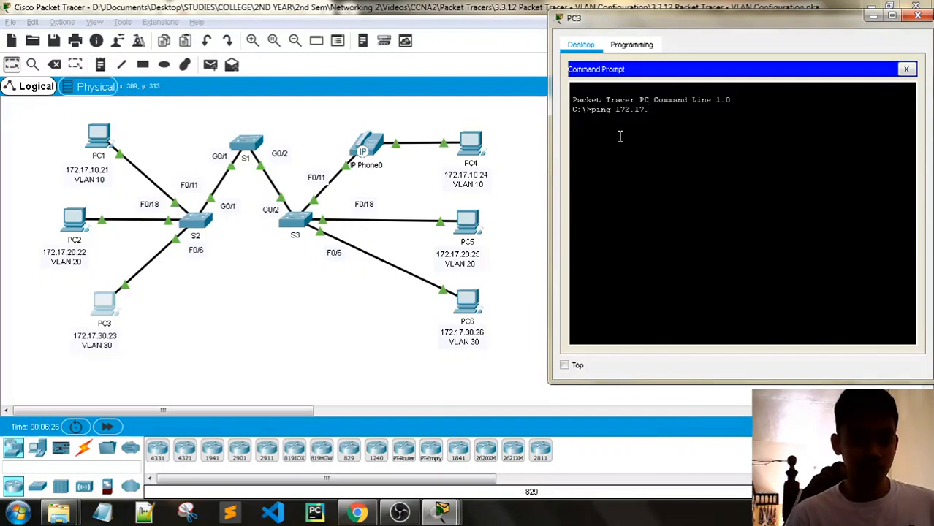
text(30.26)
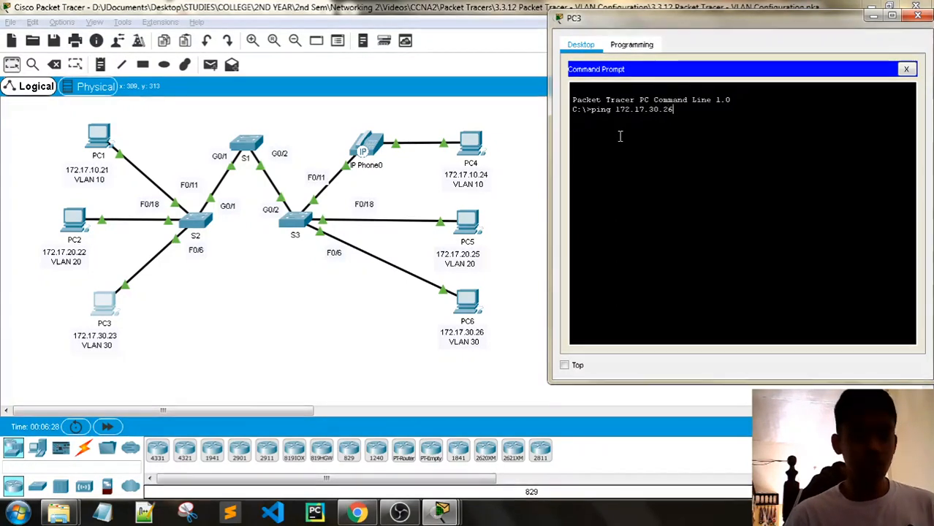
key(Return)
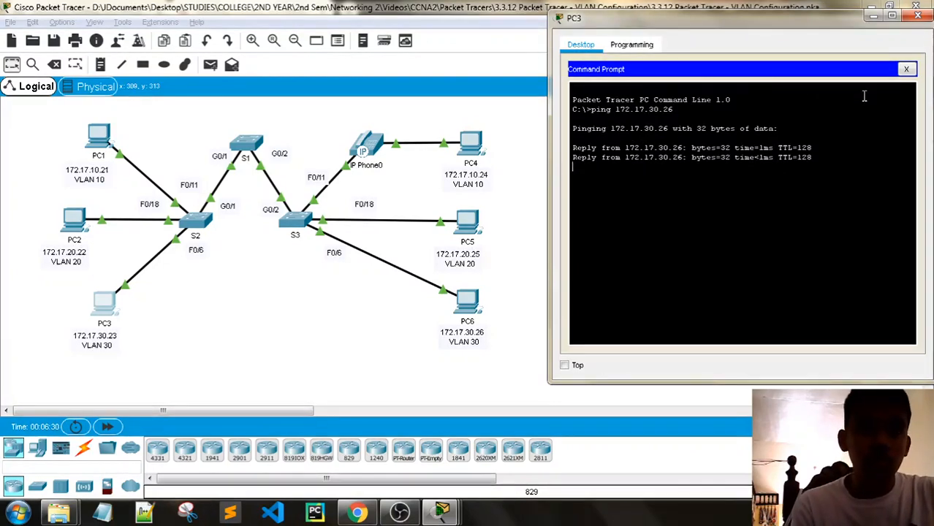
click(917, 16)
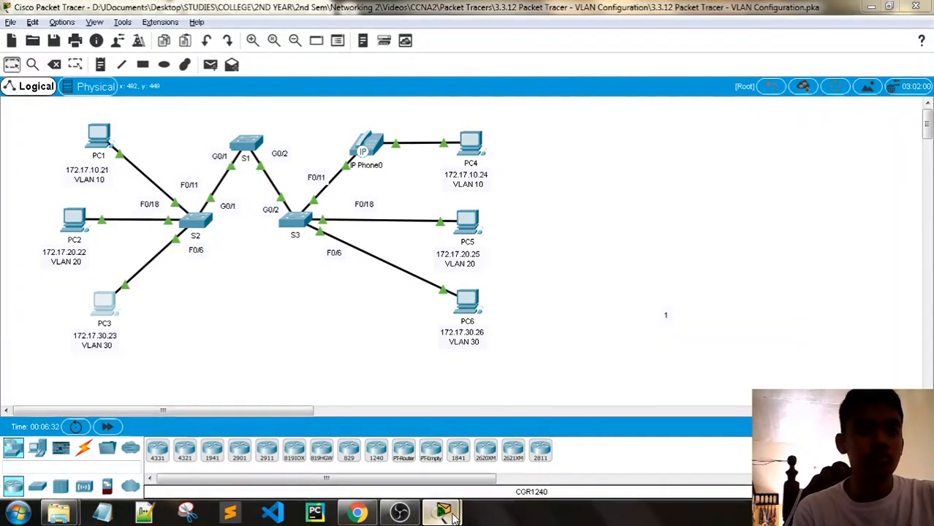
- Make the activity instructions window taller and scroll to Step 2's same-subnet ping checks
scroll(680, 57, down, 3)
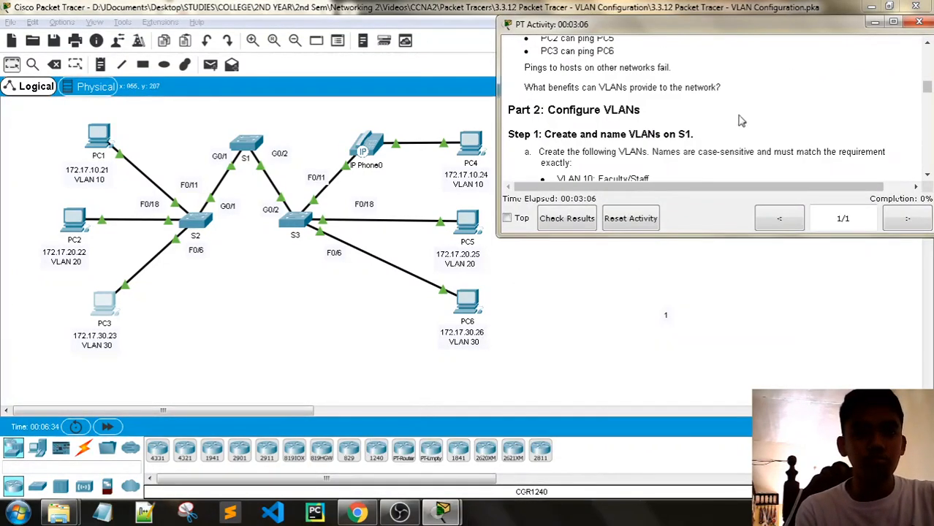
drag(691, 237, 691, 299)
scroll(537, 214, up, 3)
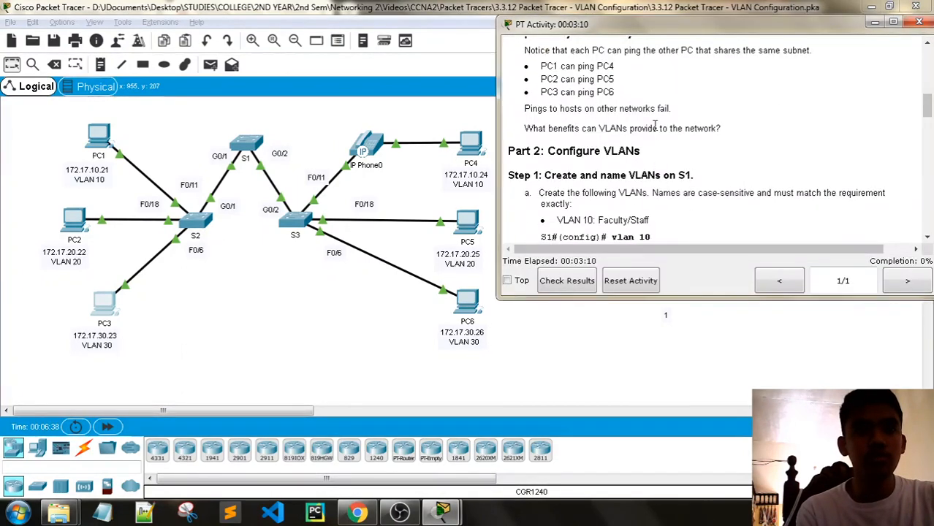
click(98, 144)
- From PC1's command prompt, start pinging 172.17.30.26 to test reachability of another VLAN
drag(471, 65, 744, 54)
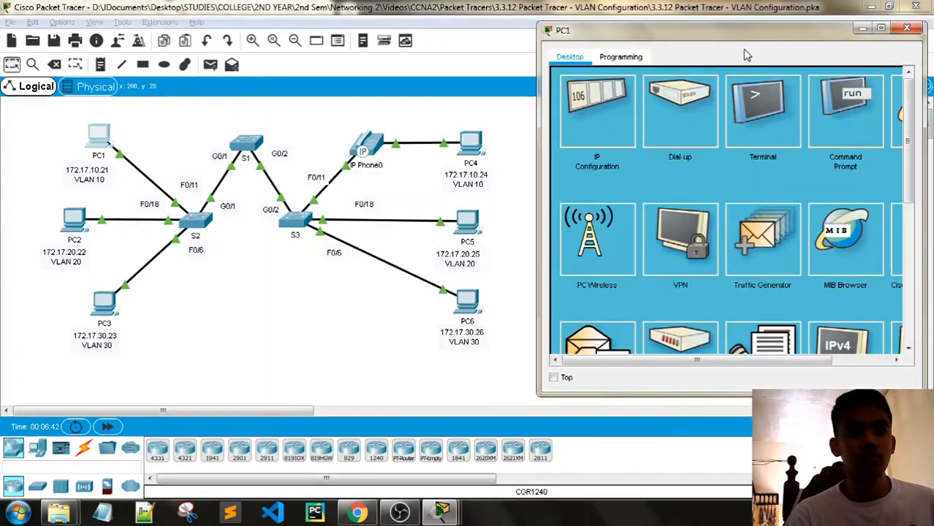
click(845, 114)
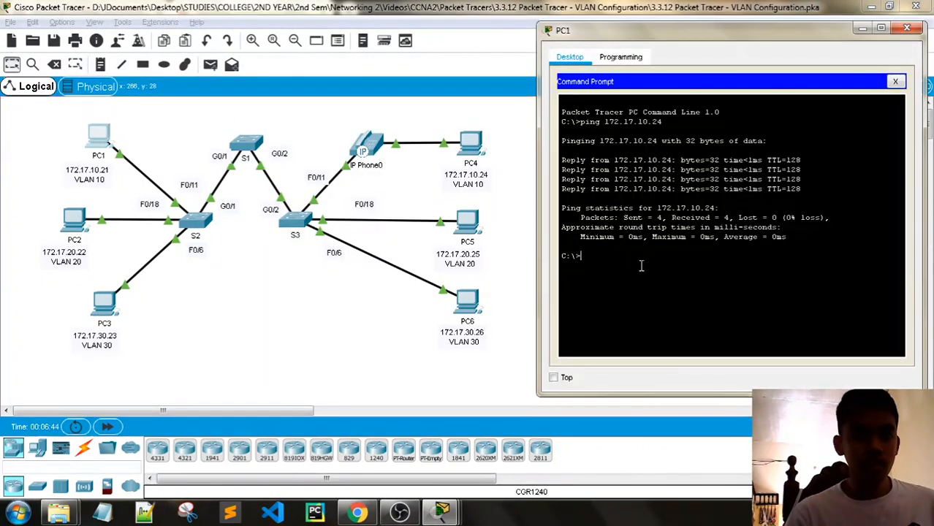
text(ping )
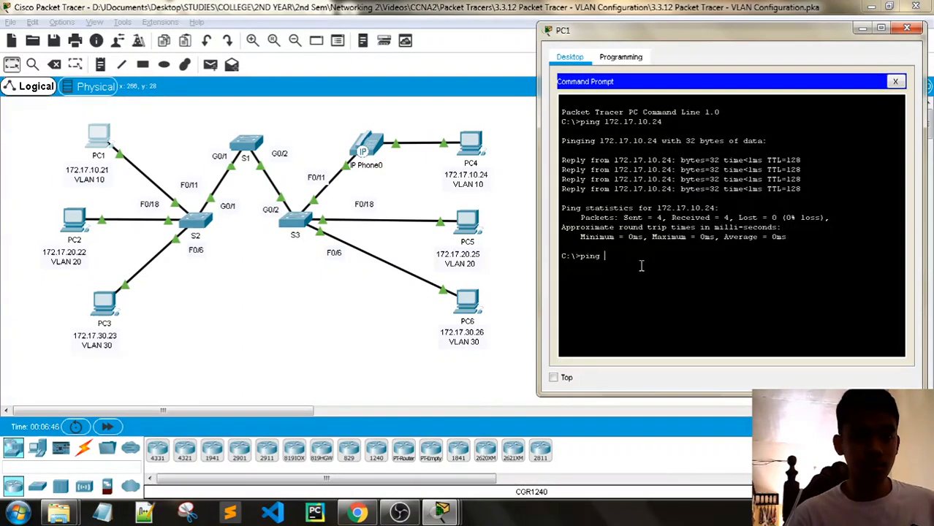
text(172)
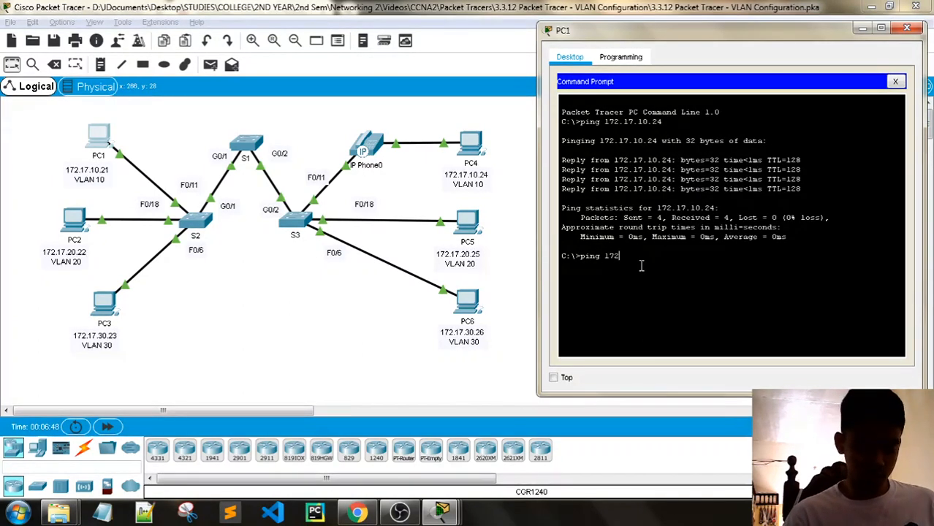
text(.17.30.26)
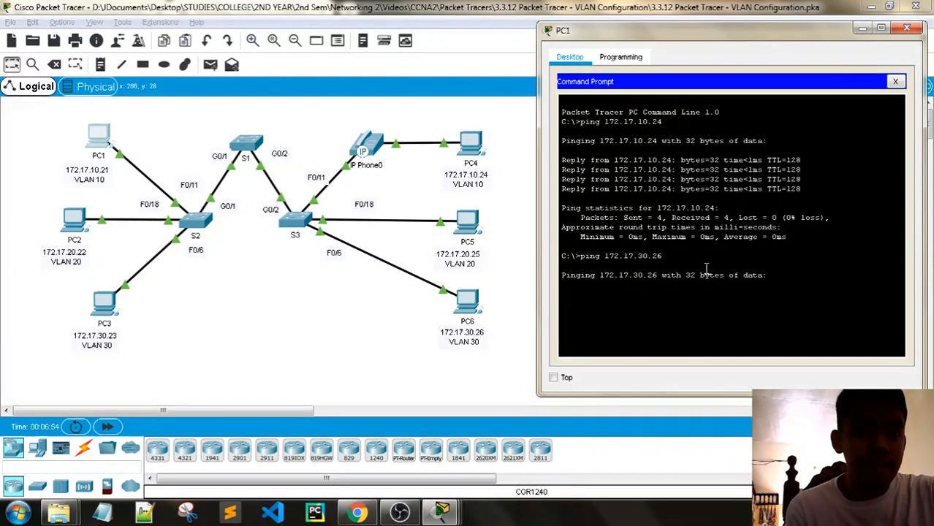
drag(650, 37, 633, 17)
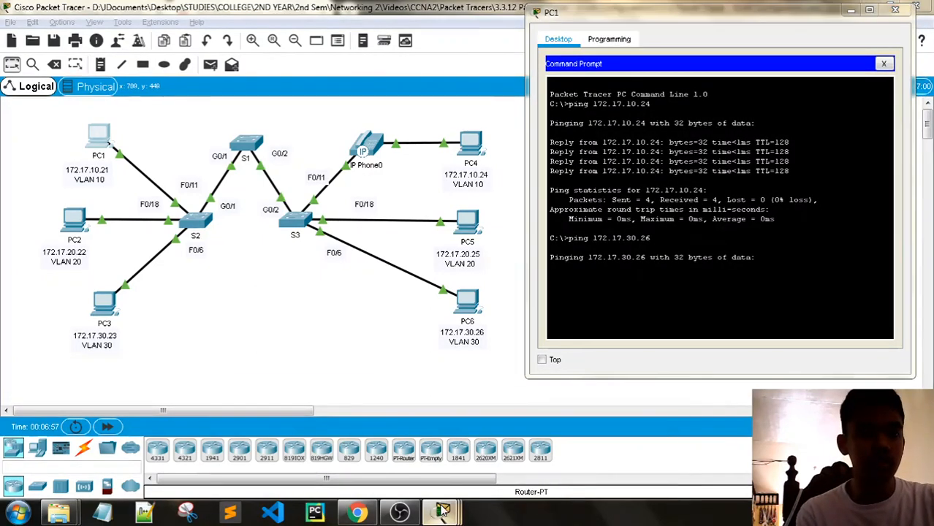
- Scroll the activity instructions to Part 2 Step 1
mouse_move(441, 512)
click(359, 433)
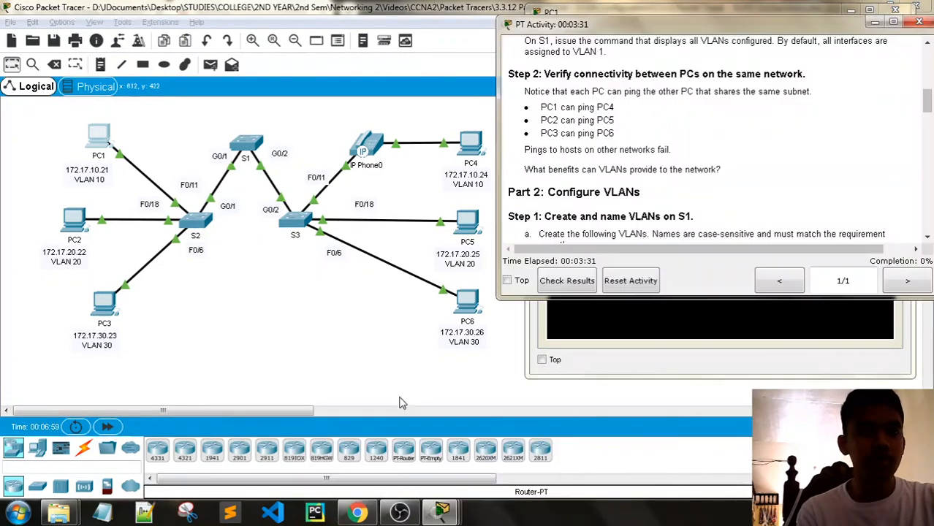
scroll(666, 169, down, 2)
scroll(667, 169, up, 1)
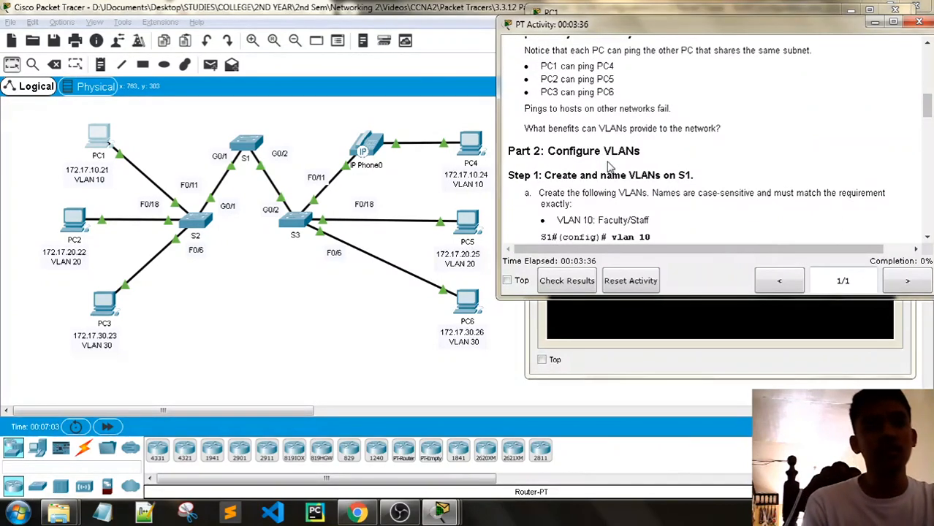
scroll(598, 158, down, 1)
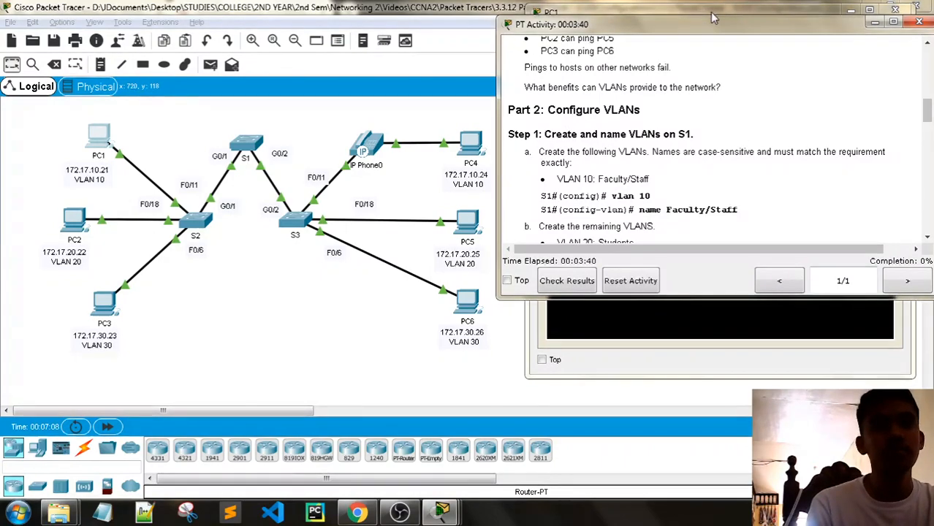
- Open S1's command-line window and place it on the left of the screen
drag(698, 28, 709, 89)
click(169, 267)
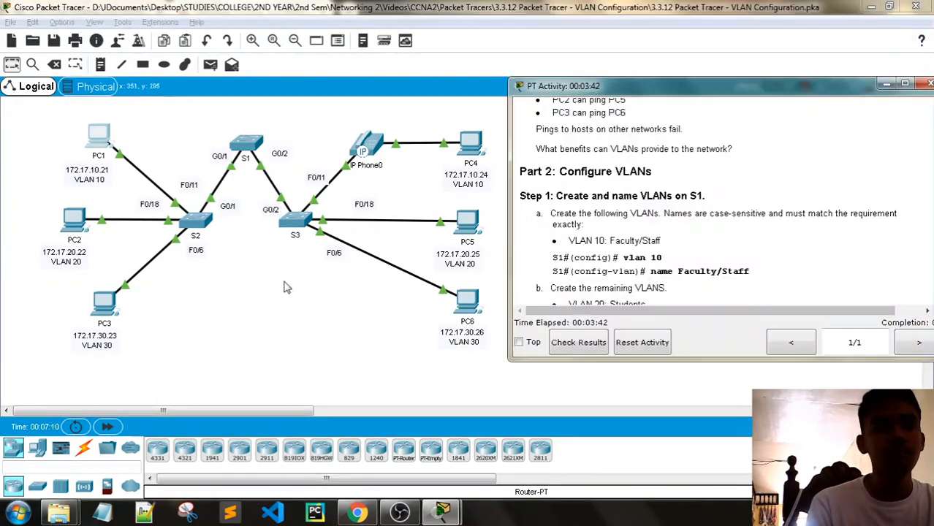
click(246, 142)
drag(409, 69, 175, 47)
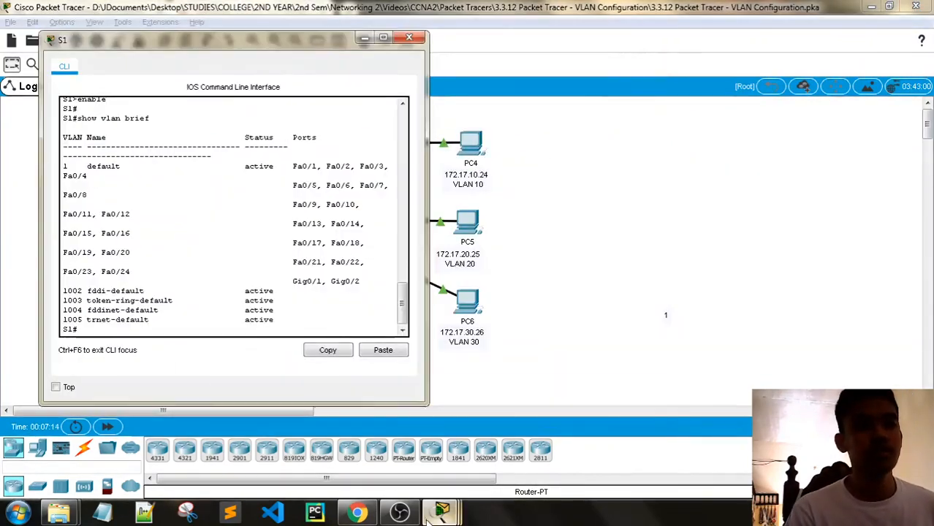
- Read the 'Create and name VLANs on S1' instructions in the activity window
mouse_move(442, 513)
click(314, 452)
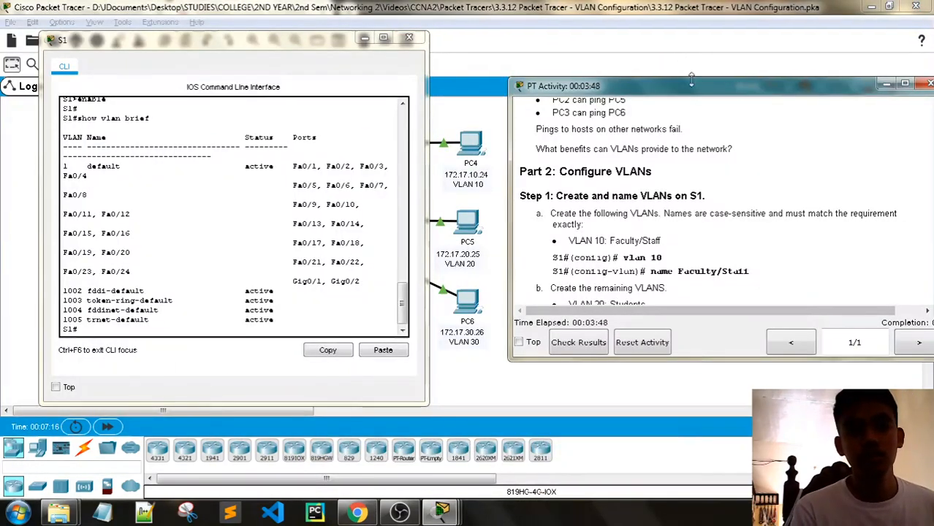
drag(687, 88, 667, 10)
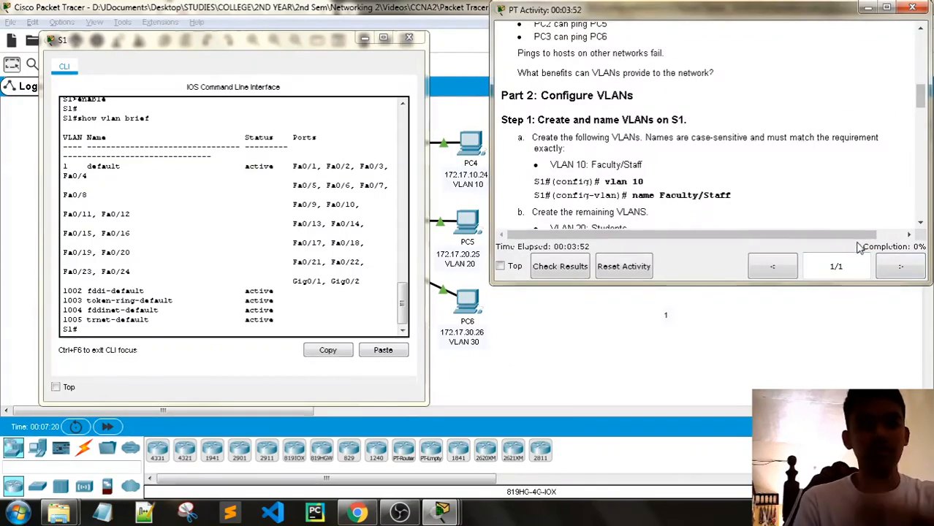
scroll(608, 150, down, 1)
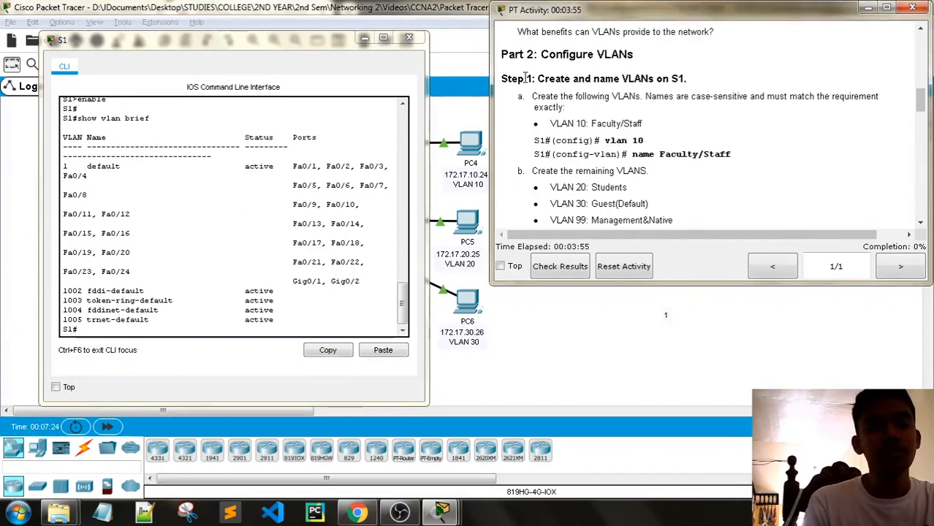
drag(538, 78, 688, 79)
click(547, 109)
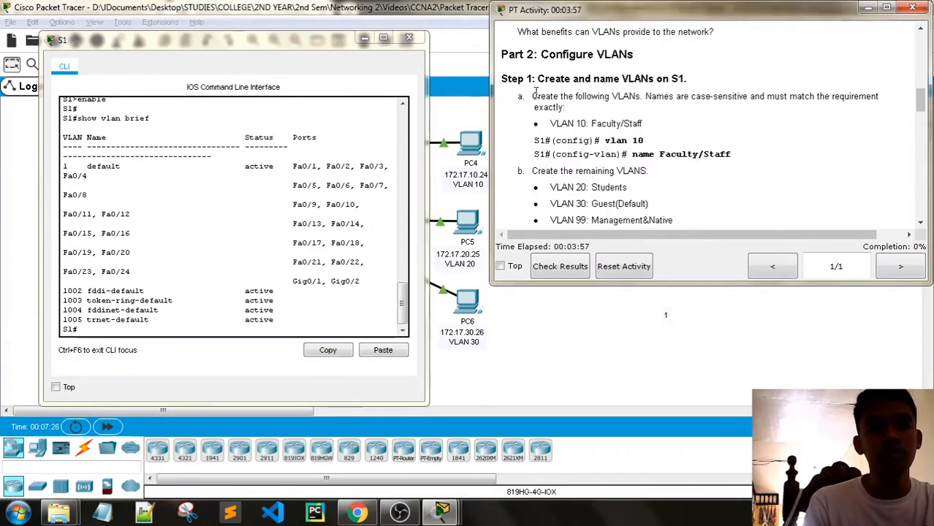
drag(532, 97, 574, 110)
click(622, 125)
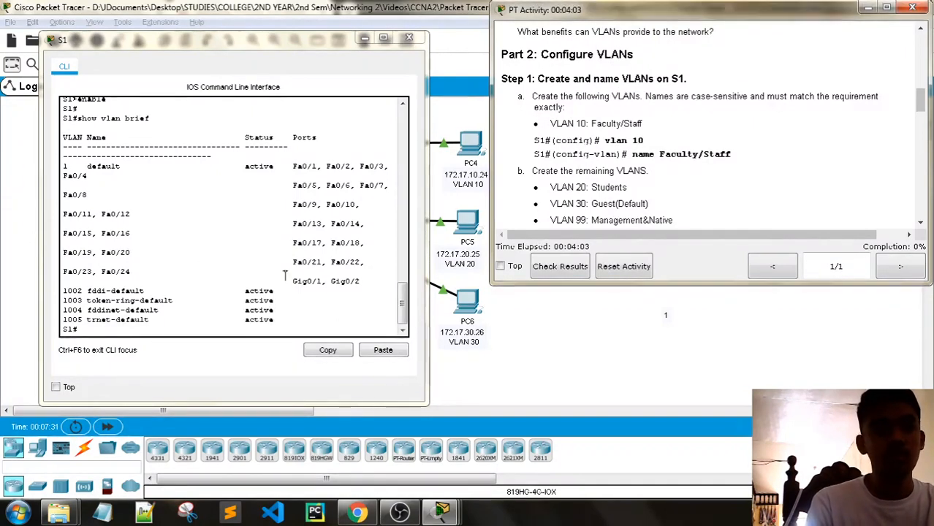
- Enter global configuration on S1 and create VLAN 10 named Faculty/Staff
click(175, 310)
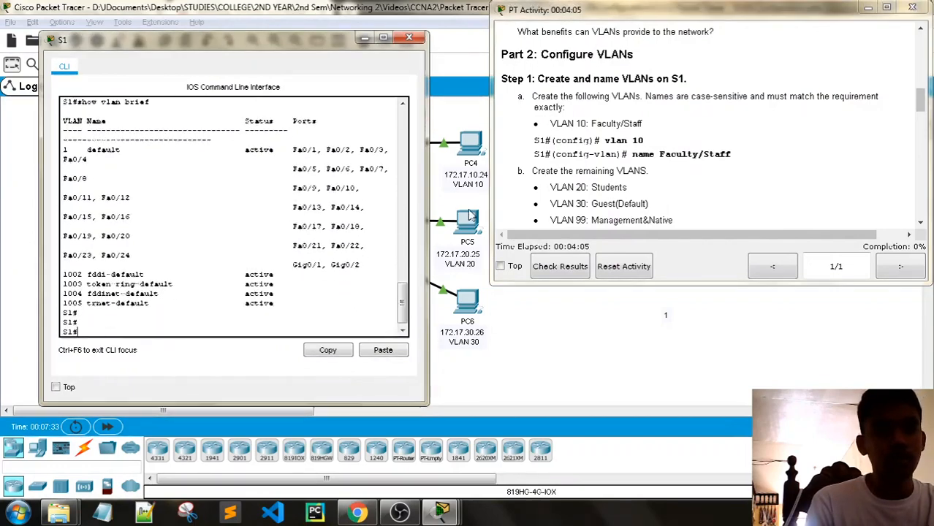
key(Return)
key(Return)
key(Return)
key(Return)
key(Return)
key(Return)
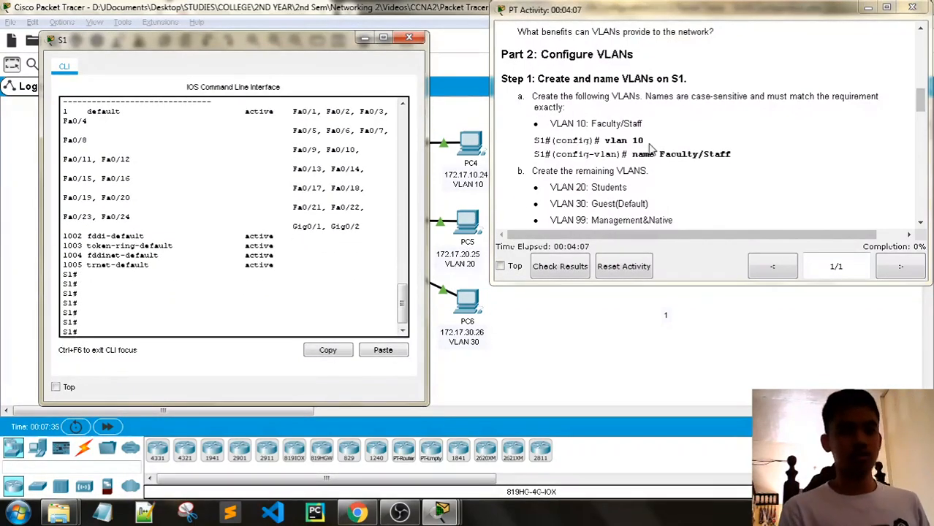
text(config t)
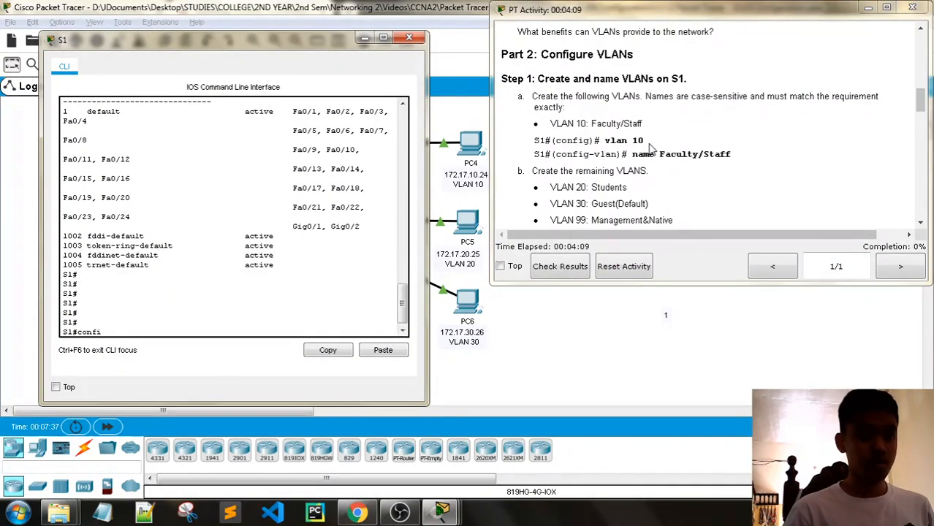
key(Return)
key(Return)
key(Return)
key(Return)
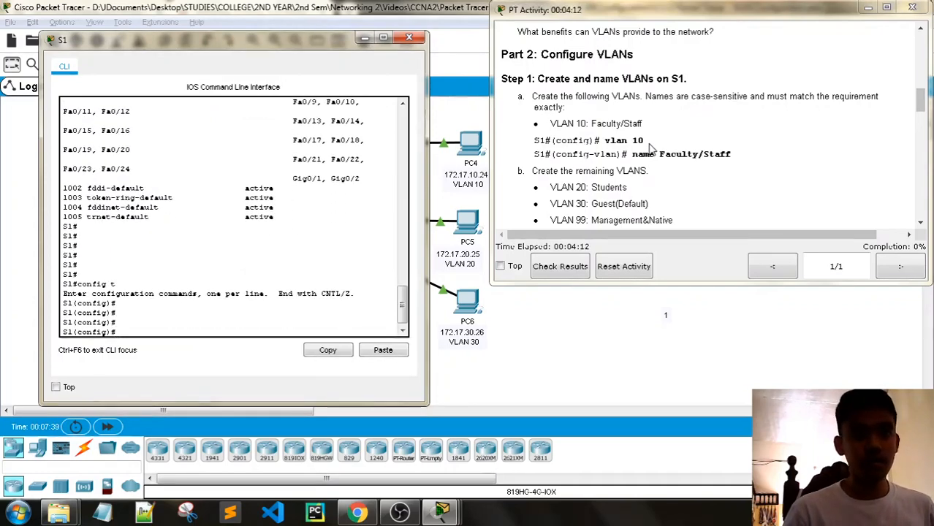
text(vlan 10)
key(Return)
key(Return)
key(Return)
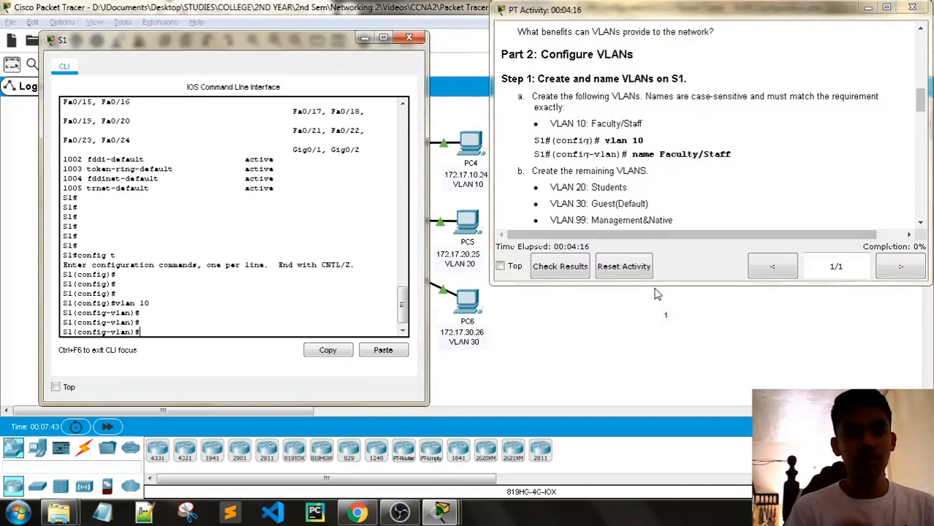
text(name )
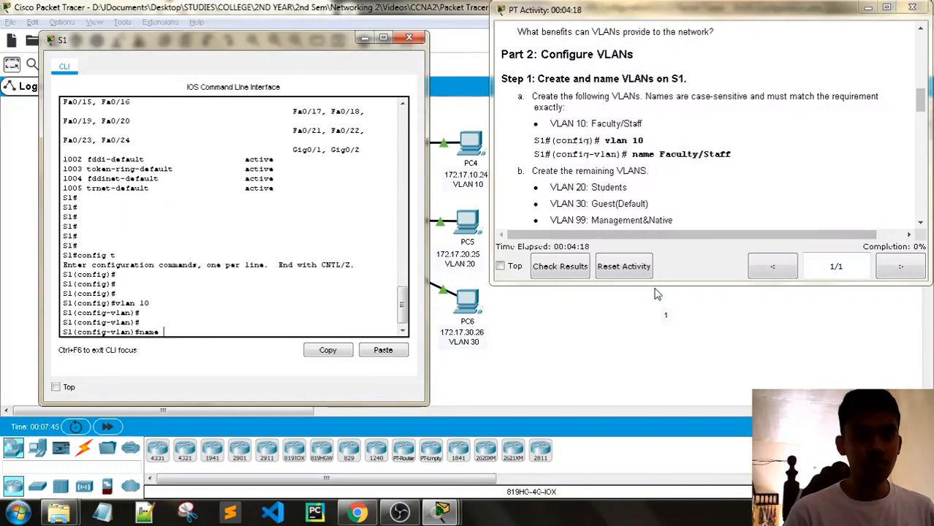
text(Facult)
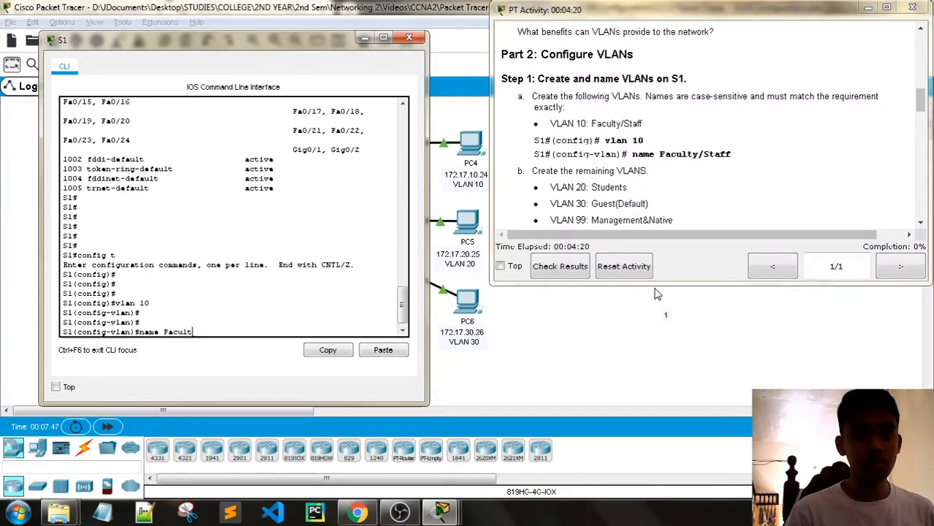
text(y)
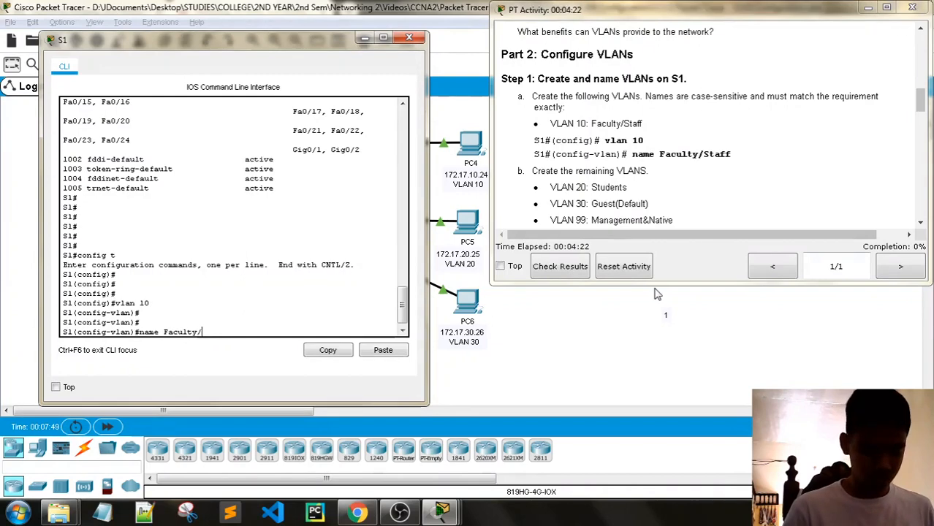
text(/Staff)
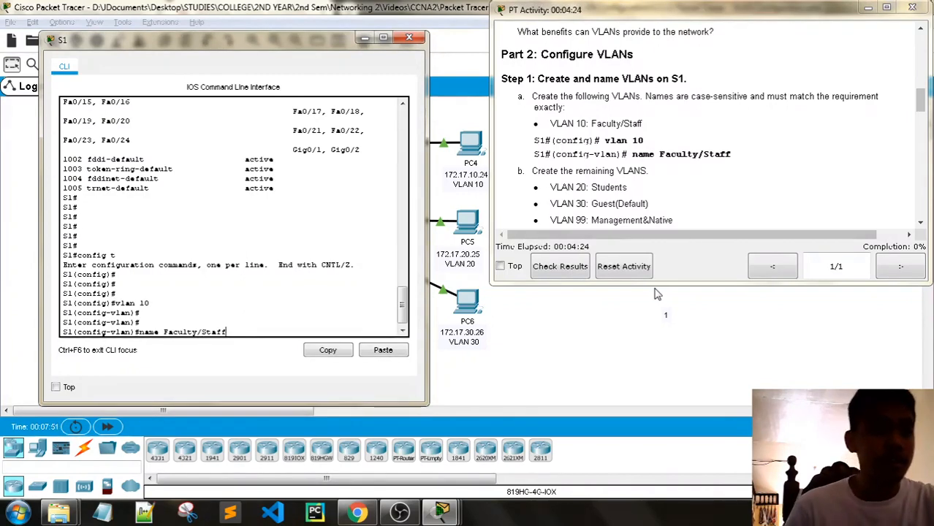
key(Return)
- Leave VLAN 10 and create VLAN 20 named Students on S1
scroll(667, 189, down, 1)
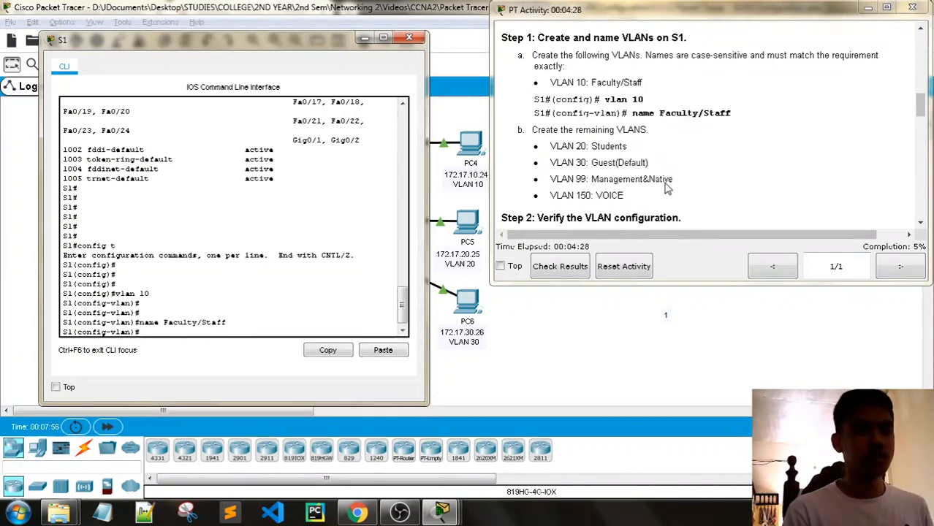
text(vla)
key(BackSpace)
key(BackSpace)
key(BackSpace)
text(e)
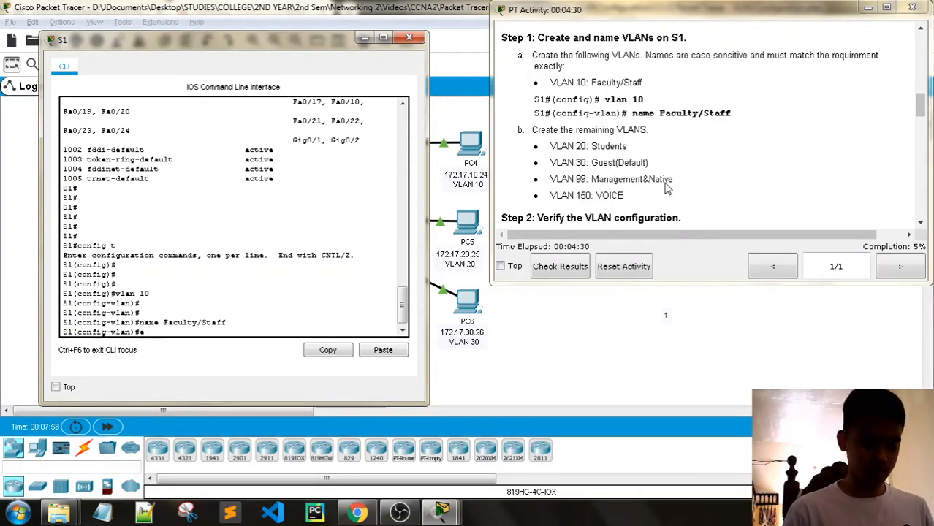
text(xit)
key(Return)
key(Return)
key(Return)
text(v)
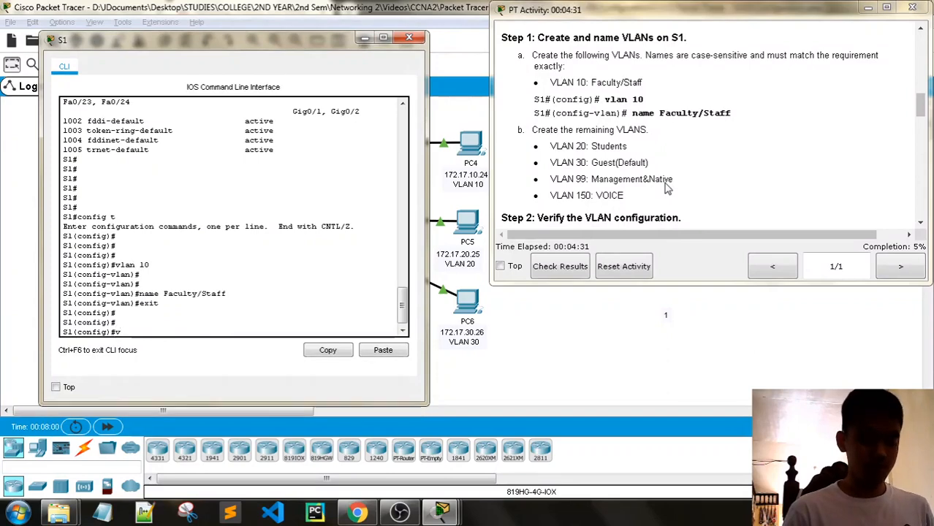
text(lan 20)
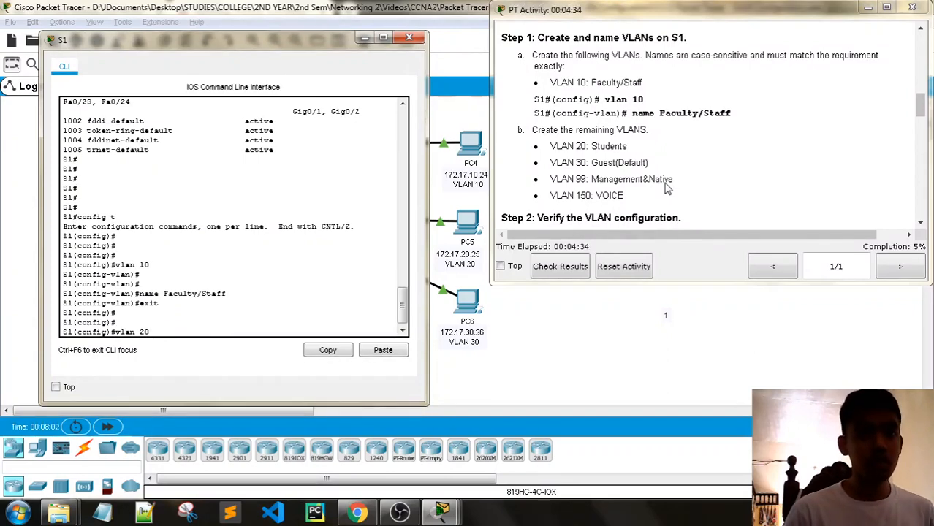
key(Return)
text(nfig-vlan)#name )
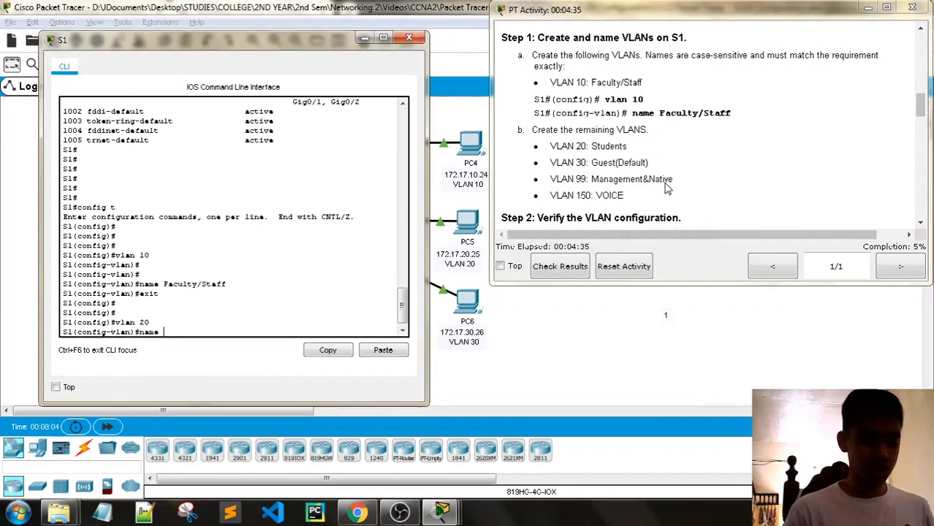
text(Students)
key(Return)
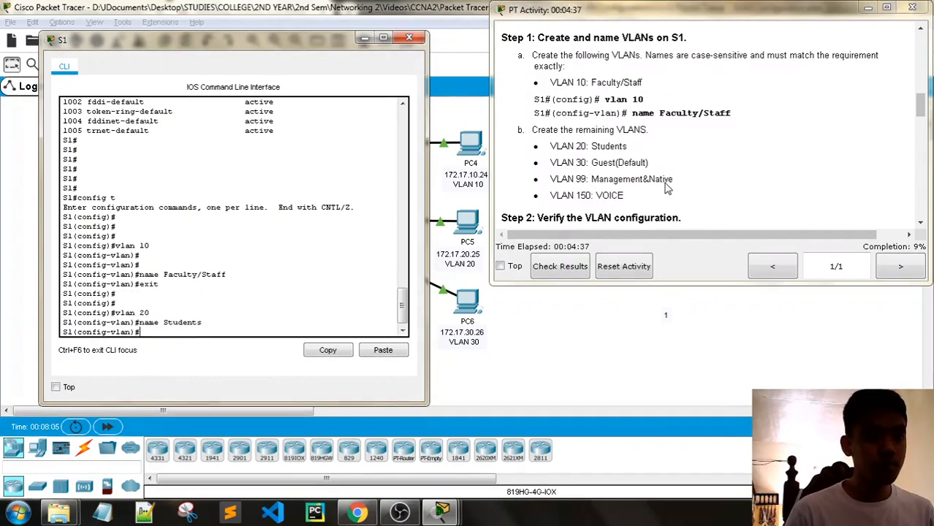
text(exit)
key(Return)
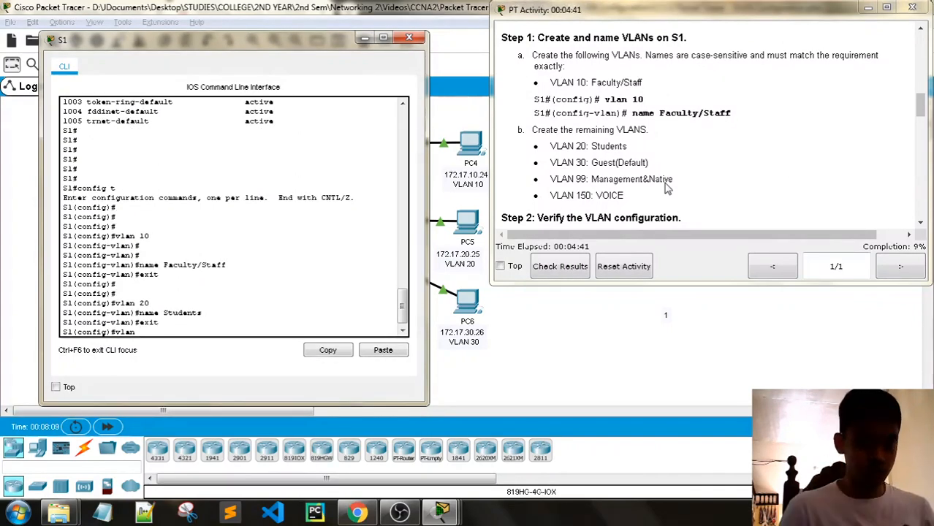
- Create VLAN 30 on S1 and begin naming it Guest(Default)
text(30)
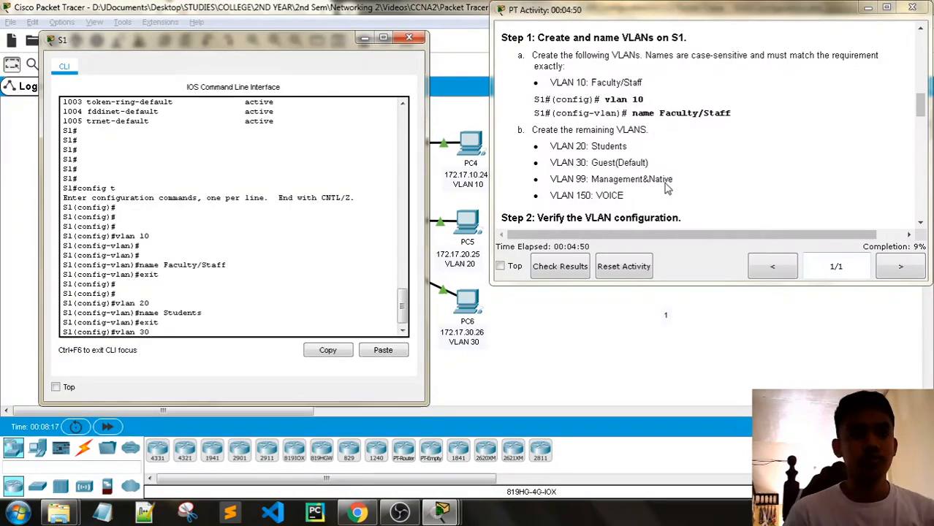
key(Return)
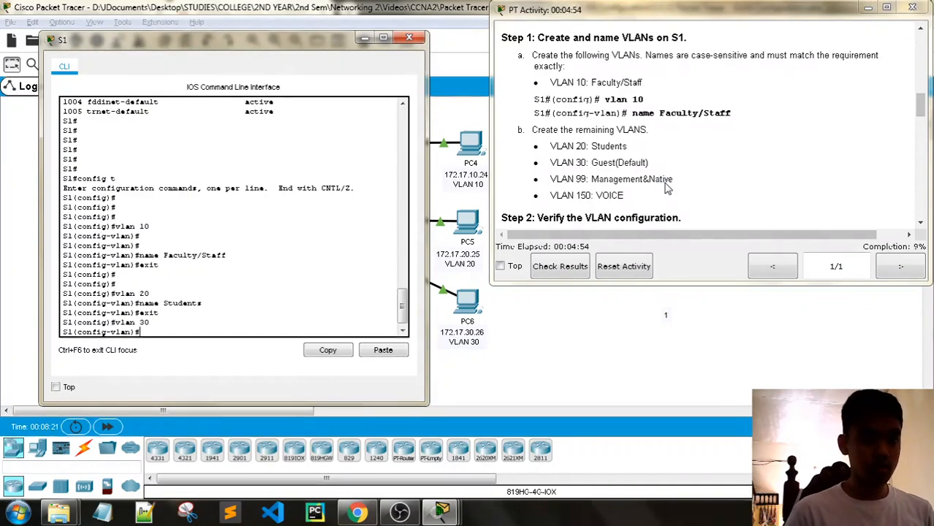
text(name guest)
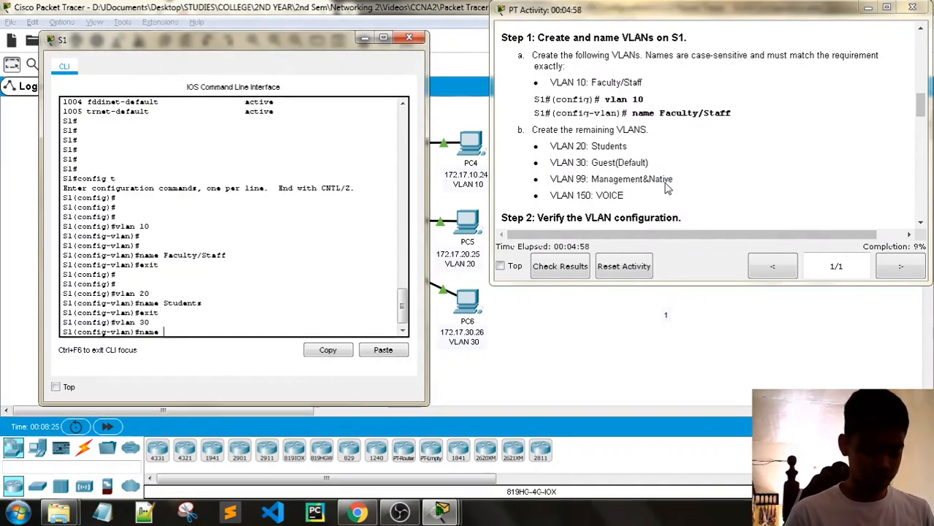
key(BackSpace)
key(BackSpace)
key(BackSpace)
key(BackSpace)
text(Guest()
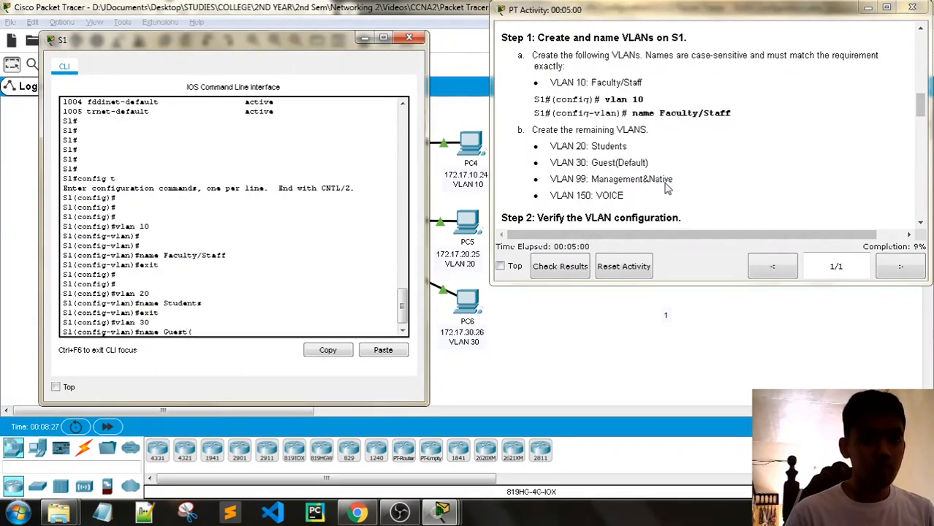
text(Default)
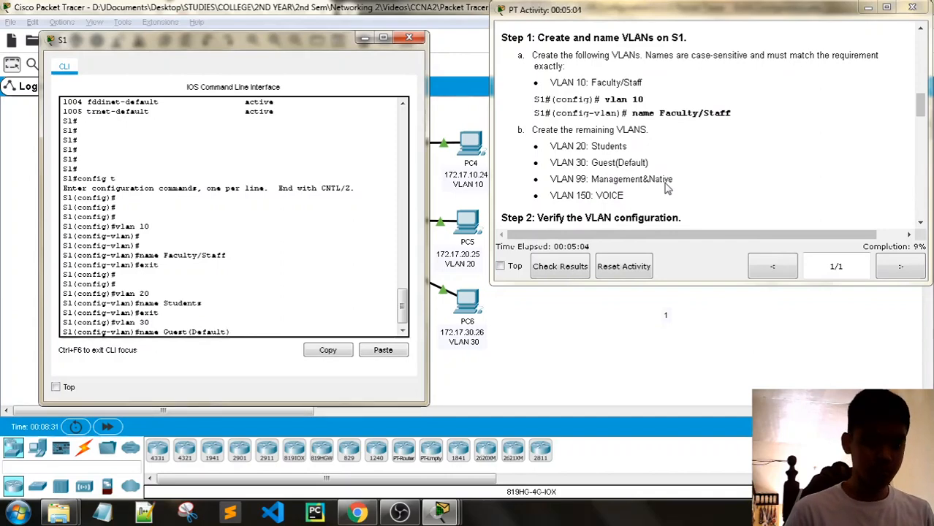
text())
- Apply the Guest(Default) name to VLAN 30 and create VLAN 99 named Management&Native
key(Return)
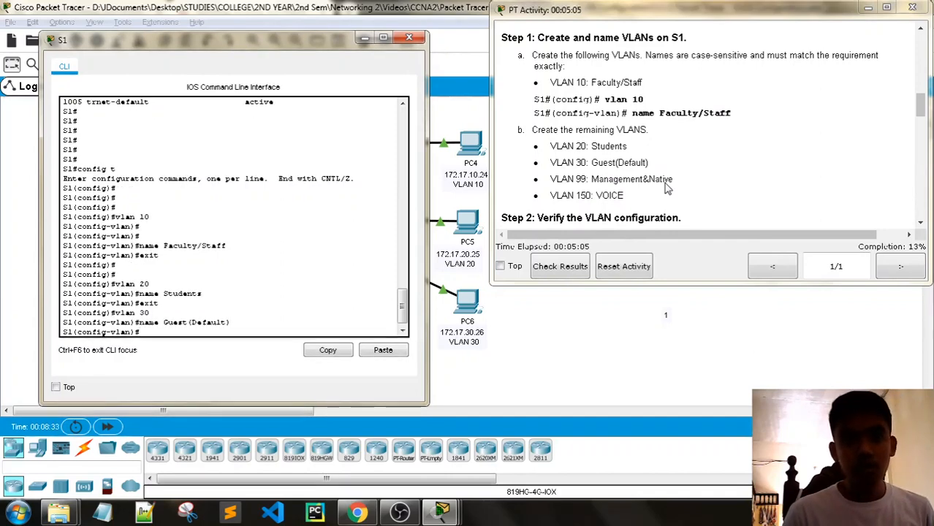
text(vla)
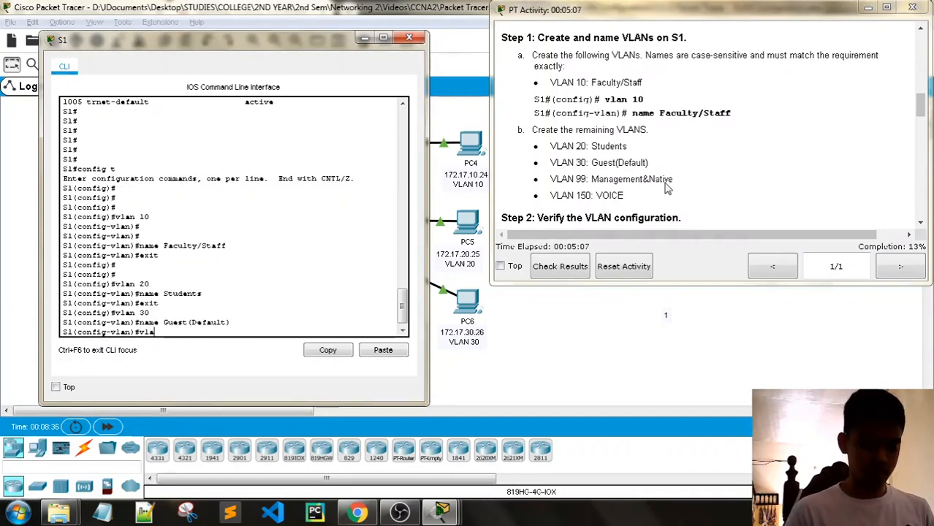
text(n 99)
key(Return)
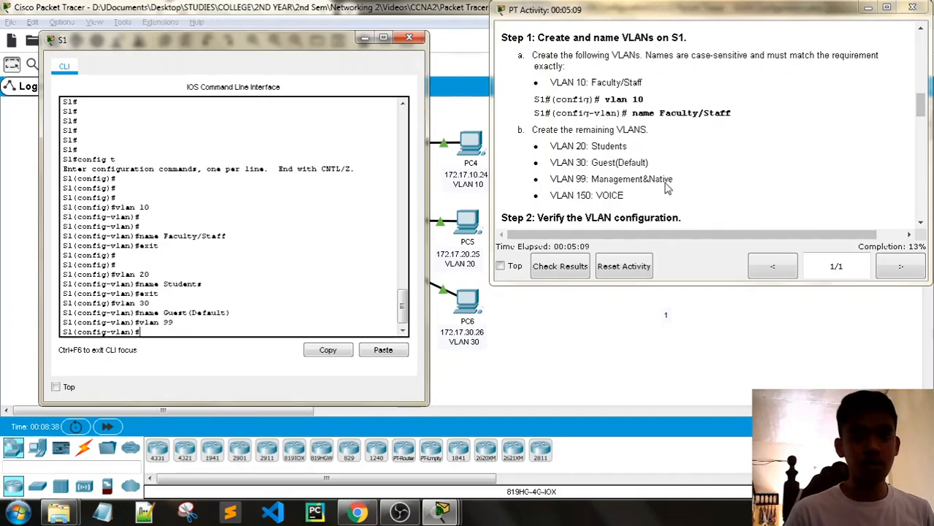
text(name)
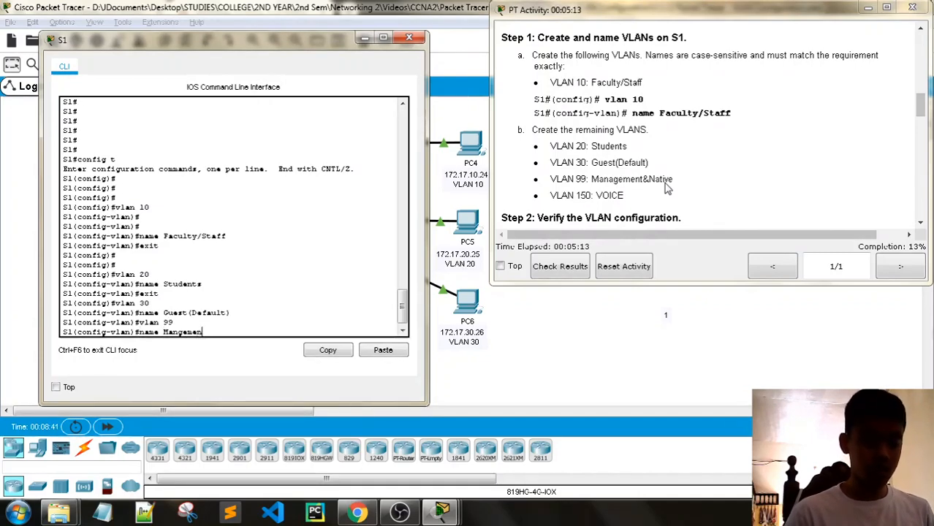
text(Man)
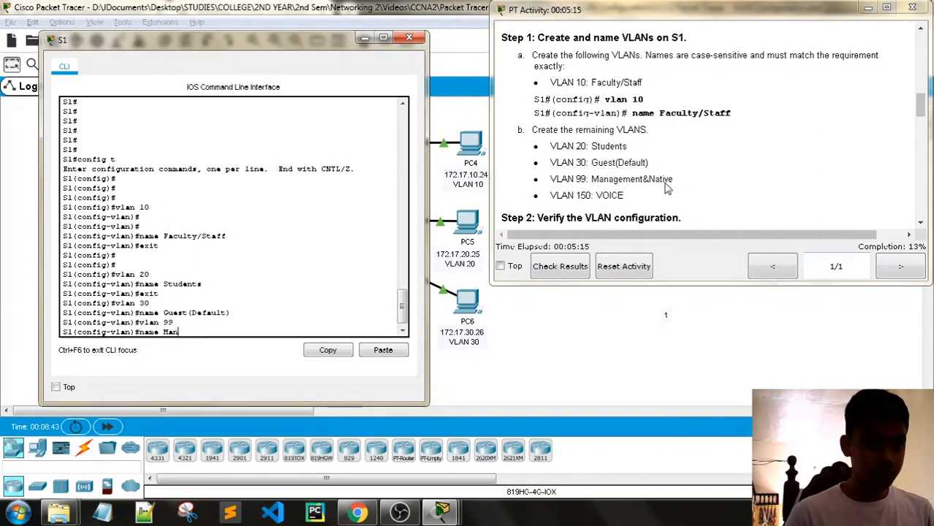
text(agement)
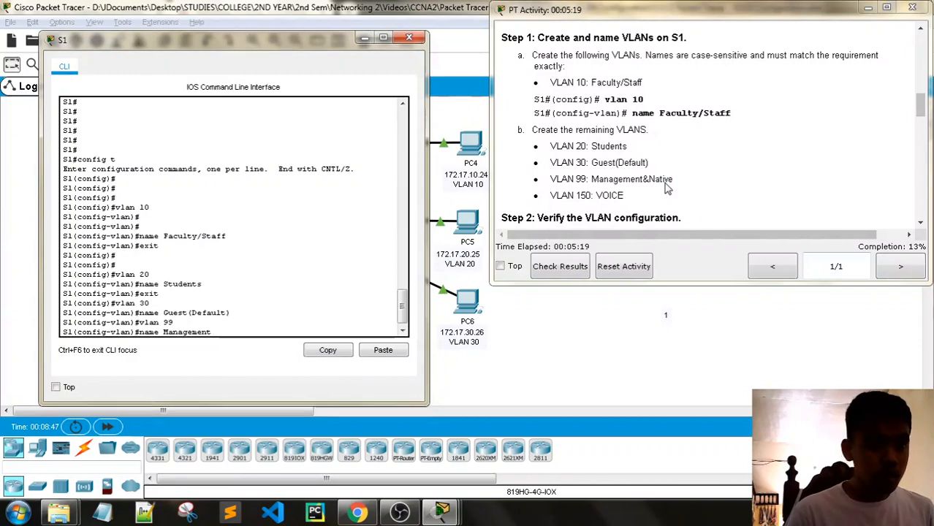
text(&)
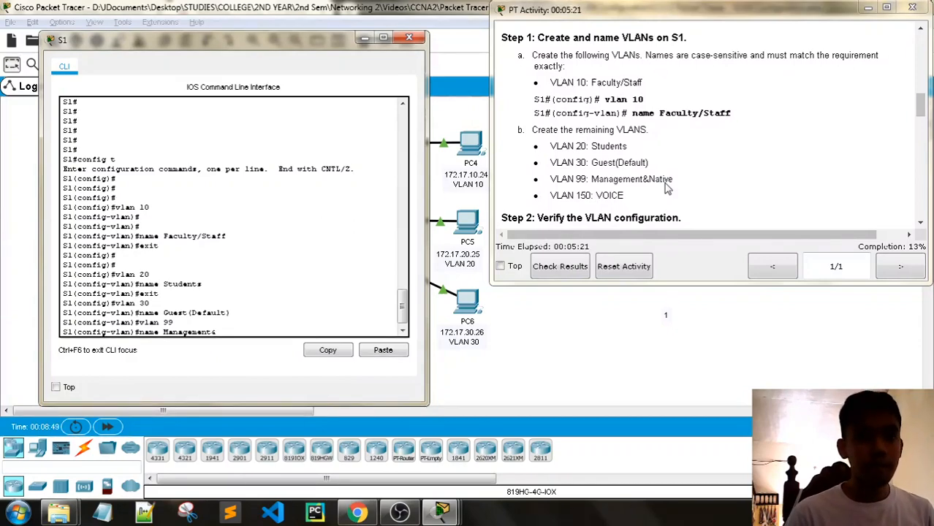
text(Native)
key(Return)
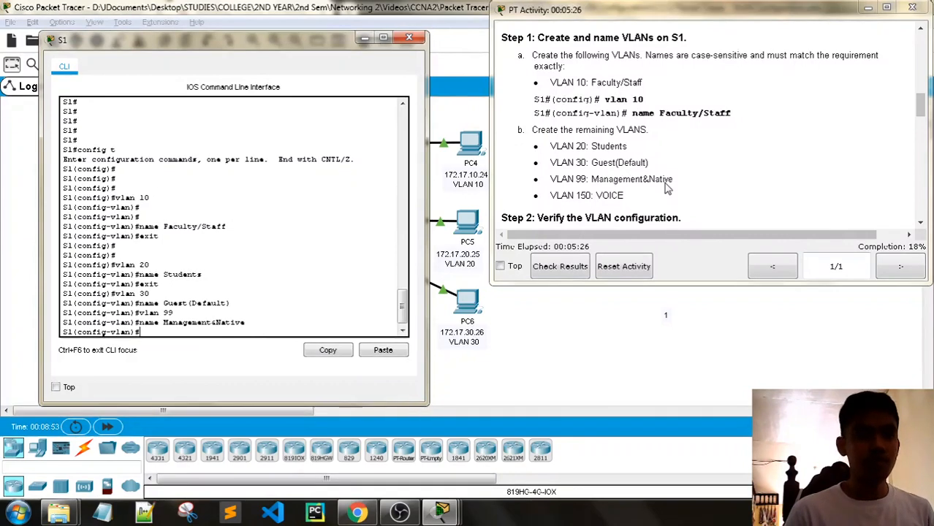
- Create VLAN 150 named VOICE on S1, then exit VLAN configuration
text(vlan 15)
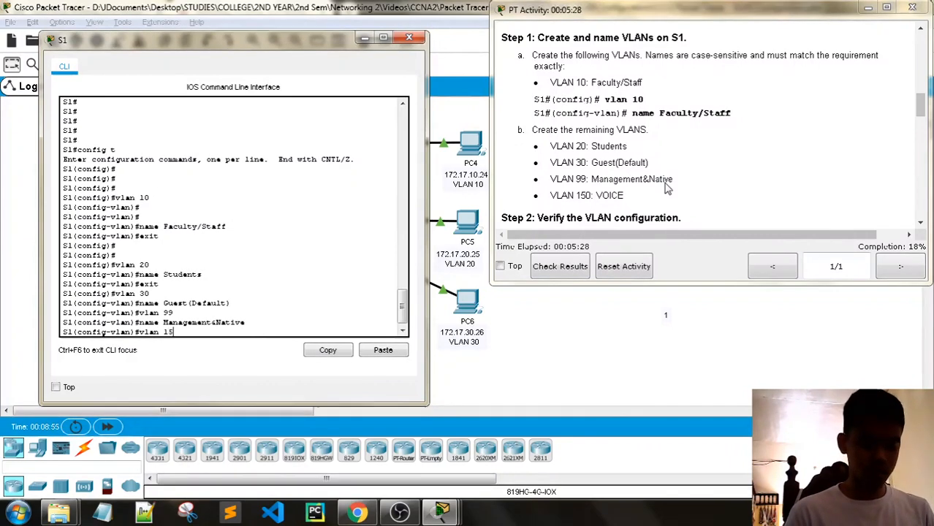
text(0)
key(Return)
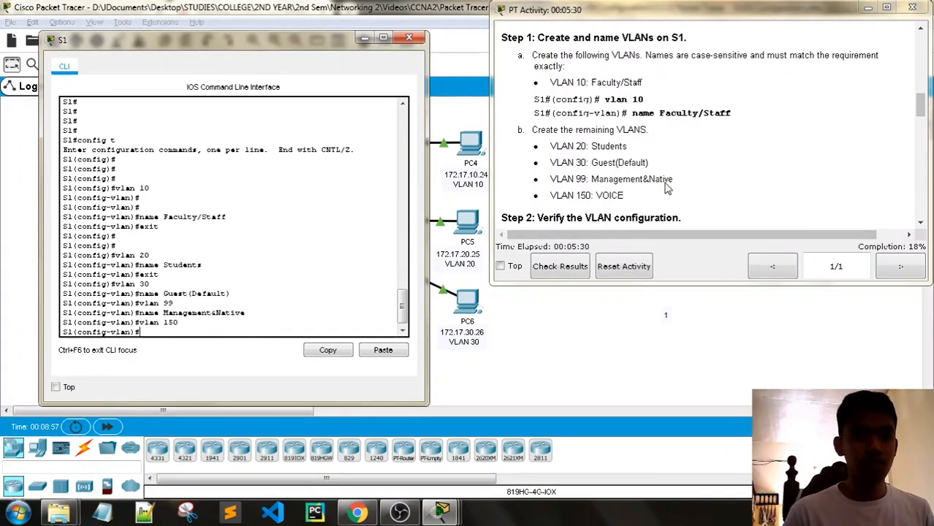
text(name VOICE)
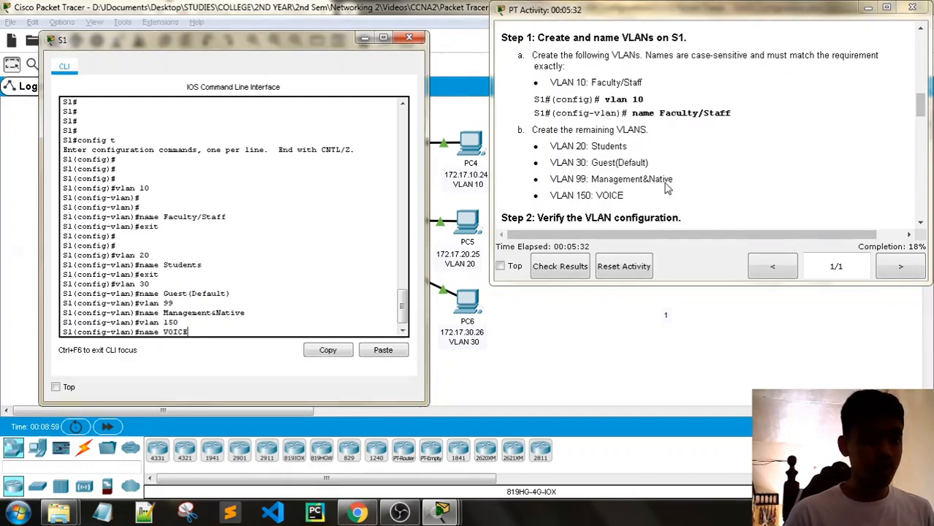
key(Return)
text(EXI)
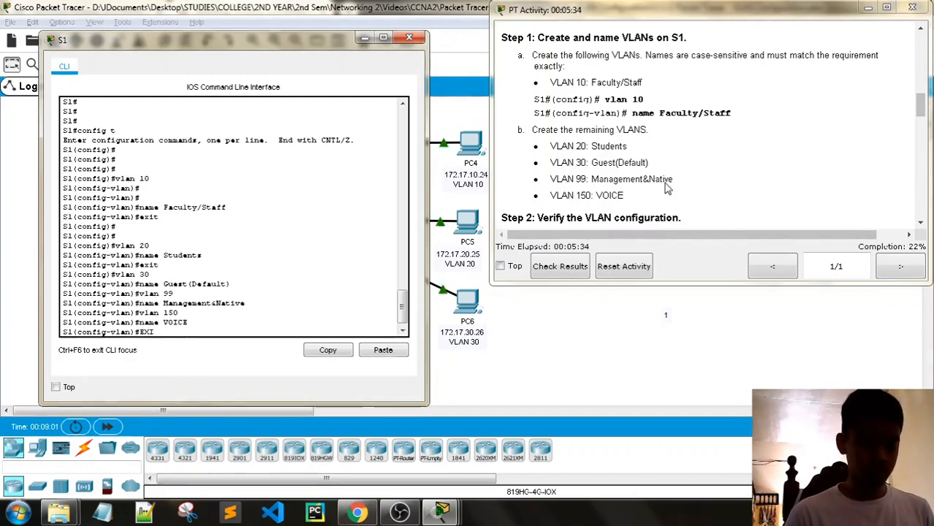
text(T)
key(Return)
key(Return)
key(Return)
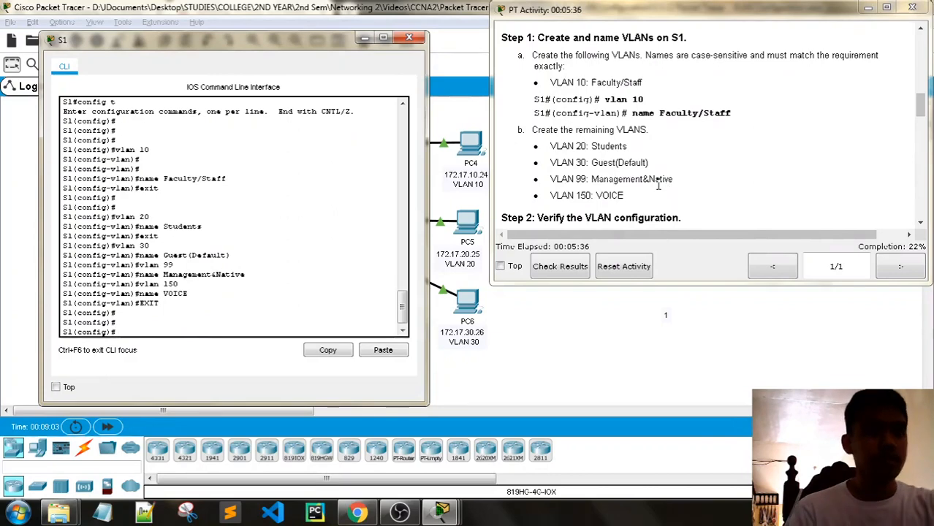
scroll(680, 174, down, 3)
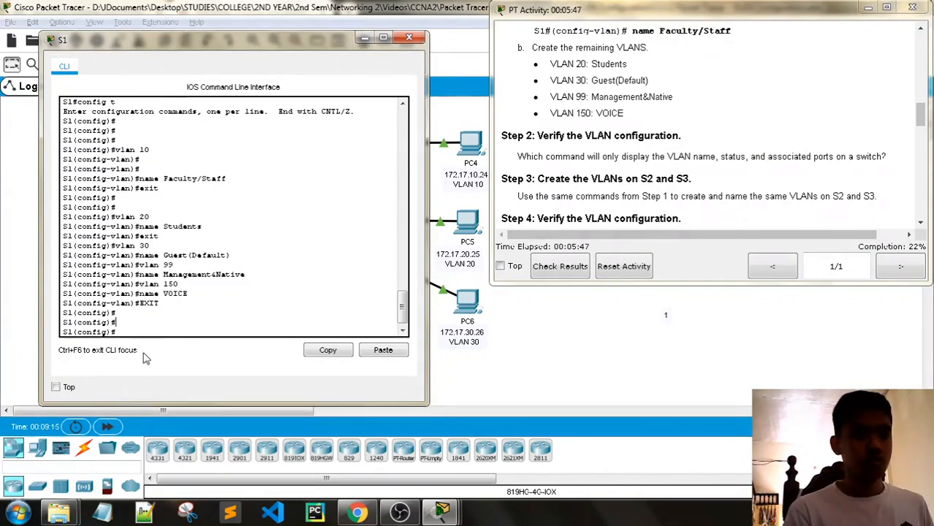
- Return to the privileged prompt and run show vlan id 10 to confirm Faculty/Staff is active
text(exit)
key(Return)
key(Return)
key(Return)
key(Return)
key(Return)
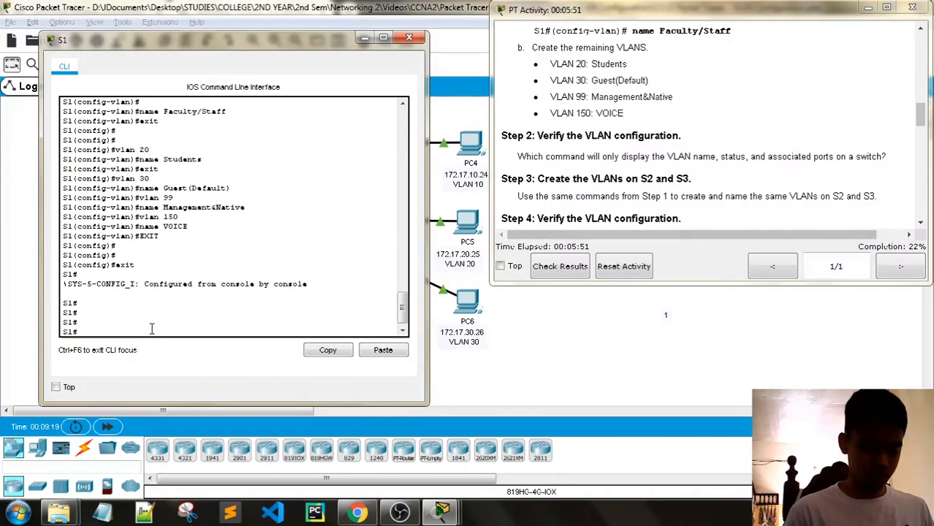
text(sho)
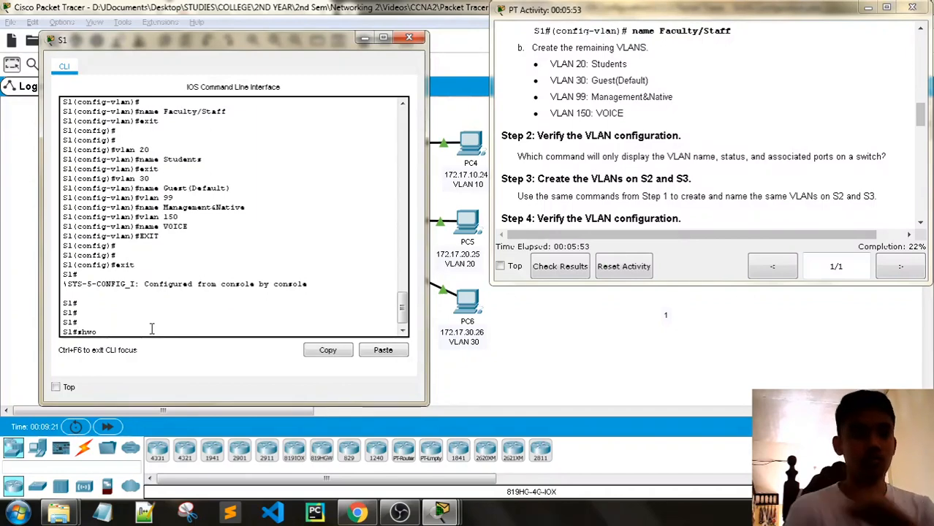
text(w)
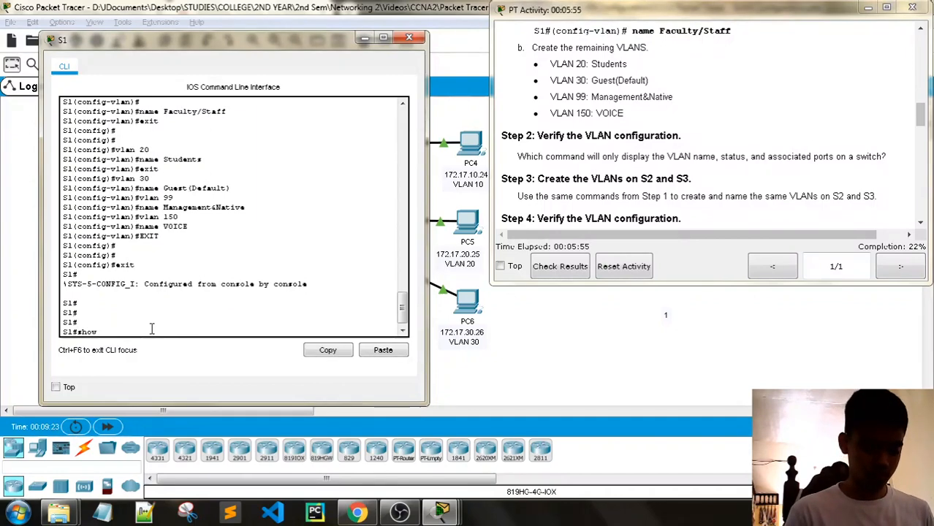
text( vl)
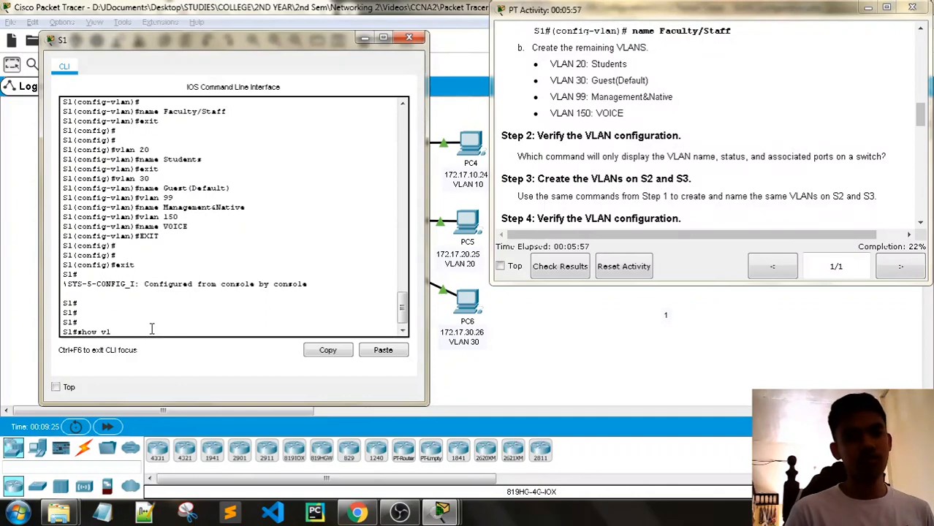
text(an id )
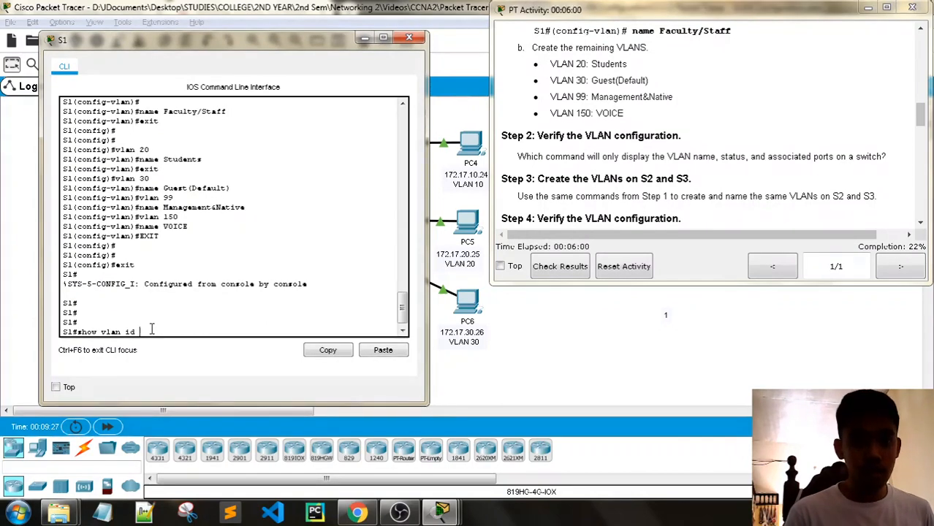
text(10)
key(Return)
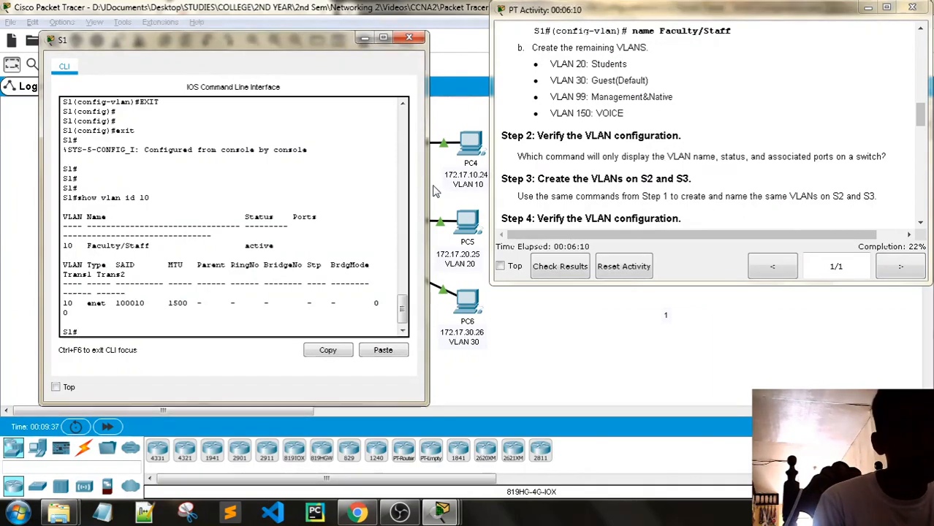
- Maximize S1's console briefly, then close it
click(383, 37)
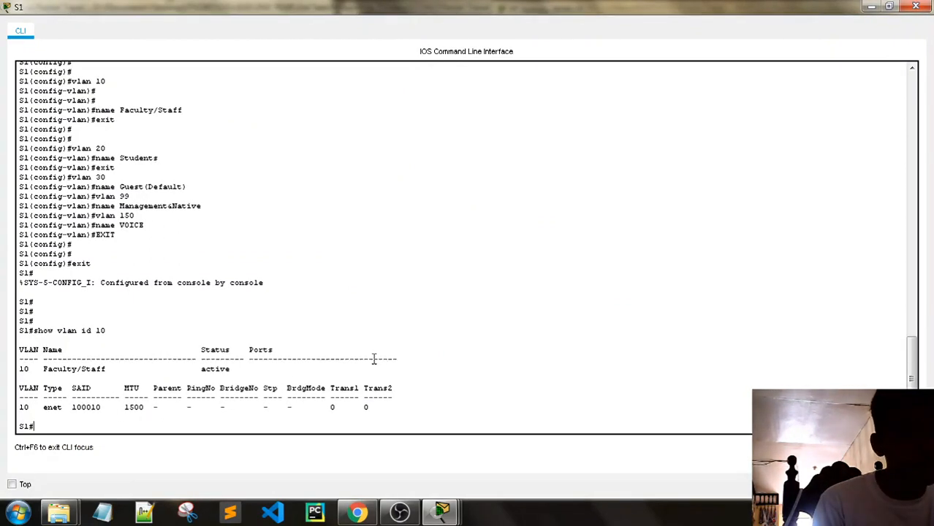
click(917, 8)
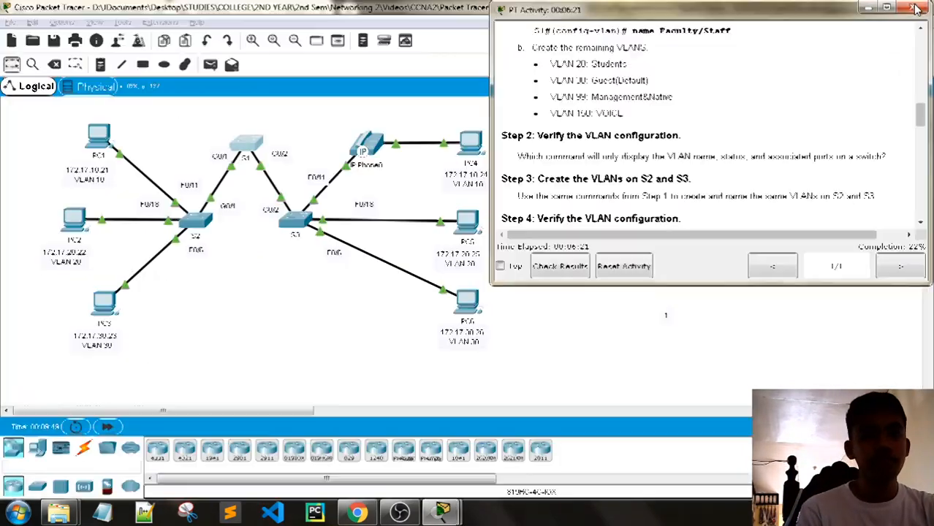
scroll(631, 205, down, 1)
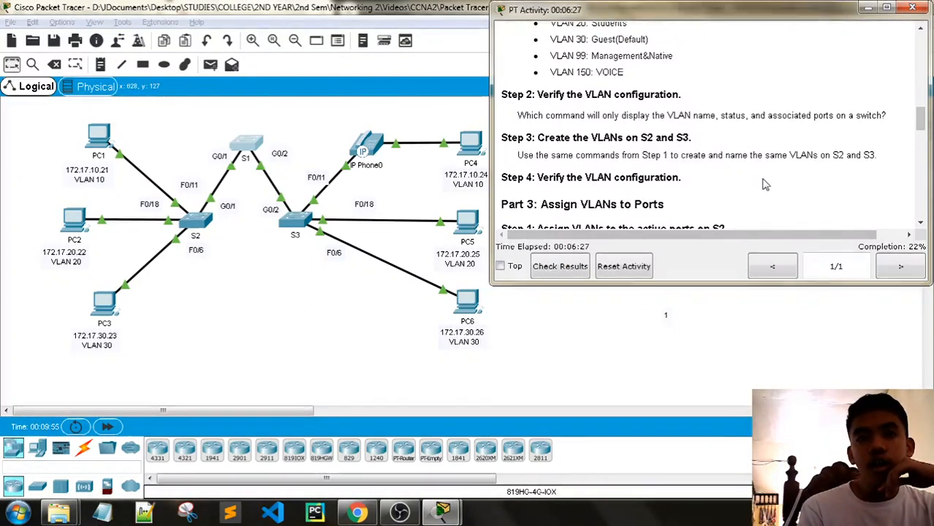
scroll(764, 185, up, 1)
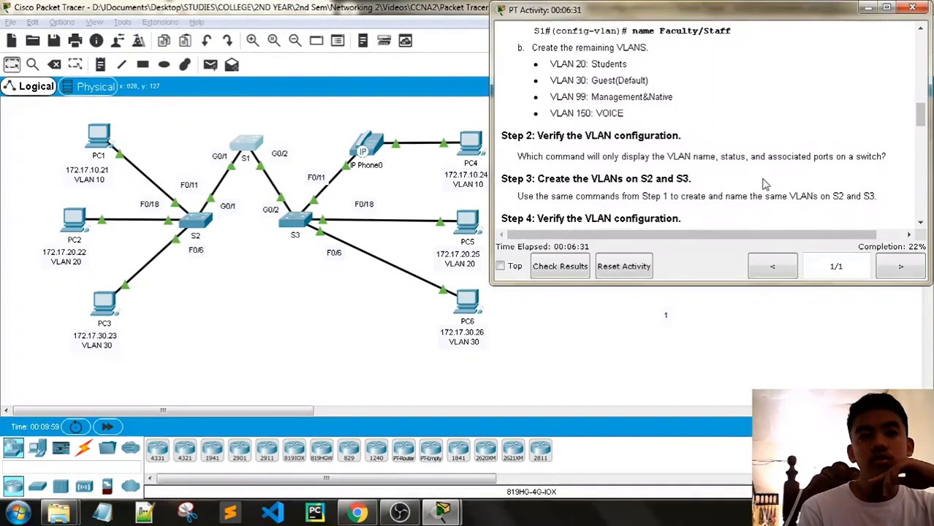
- Open S2's command-line console to the side, with the activity instructions in front
click(194, 228)
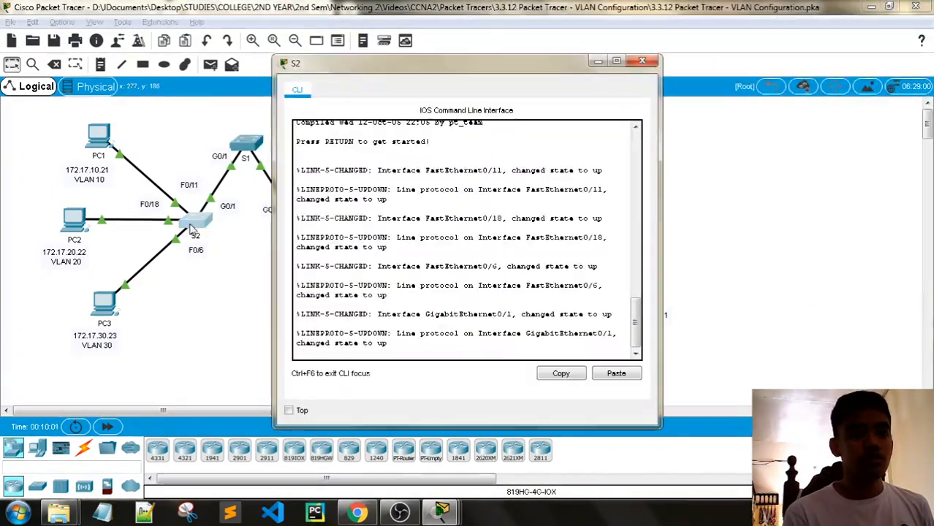
drag(409, 62, 162, 31)
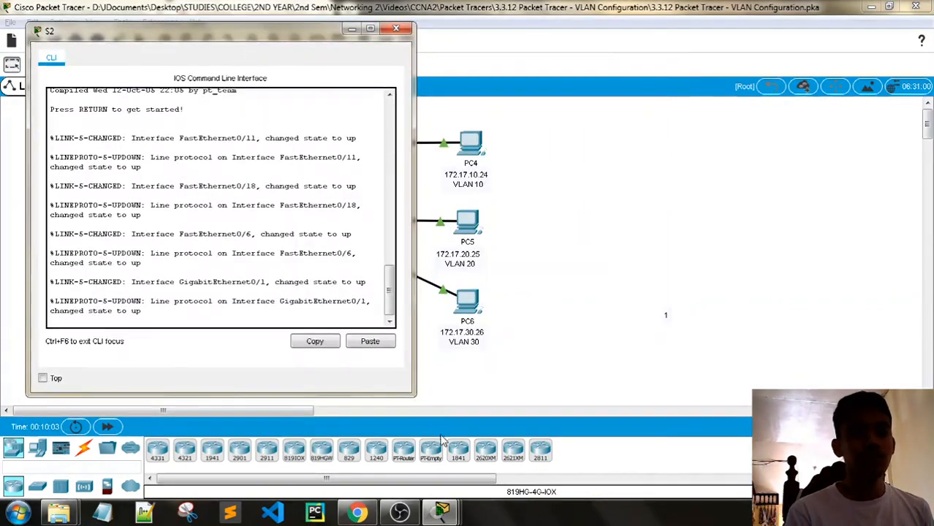
mouse_move(441, 512)
click(293, 435)
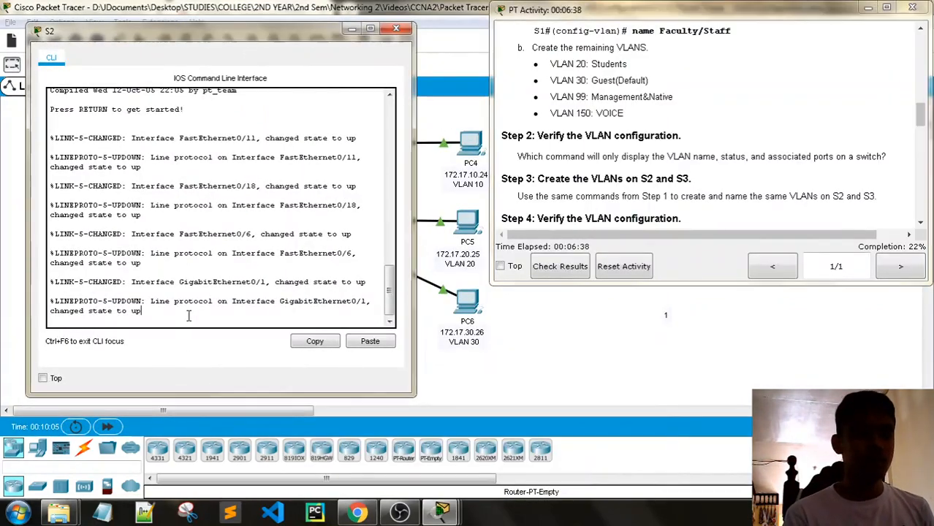
- Enter enable and config t on S2, then create VLAN 10 named Faculty/Staff
key(Return)
key(Return)
key(Return)
key(Return)
text(enabl)
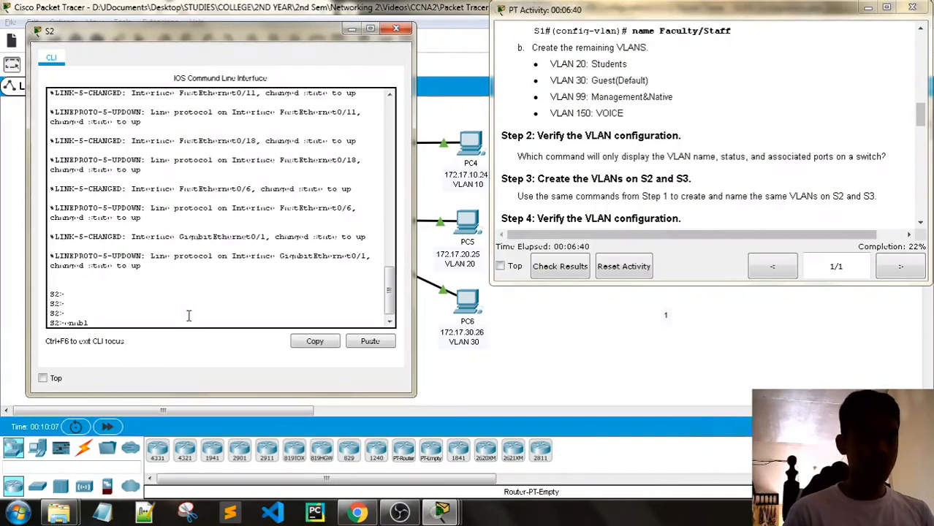
text(e)
key(Return)
key(Return)
text(config )
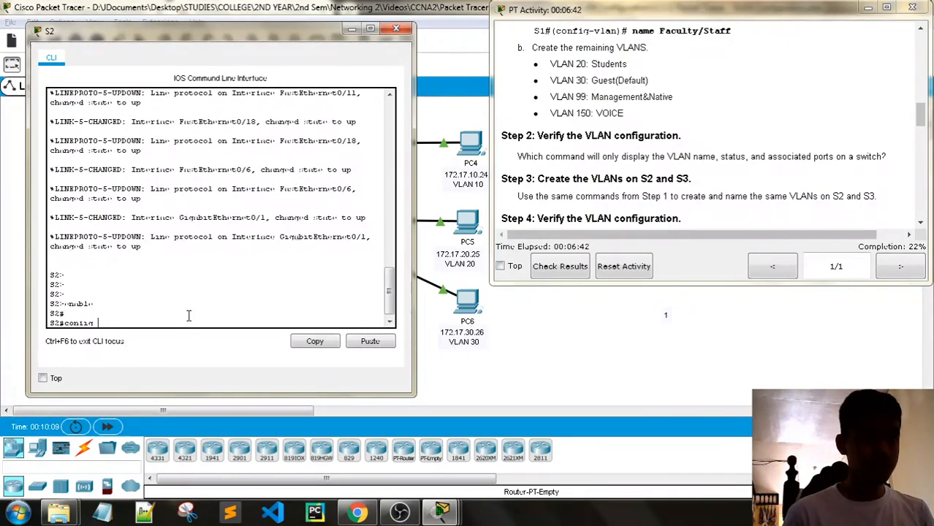
text(t)
key(Return)
key(Return)
key(Return)
text(vl)
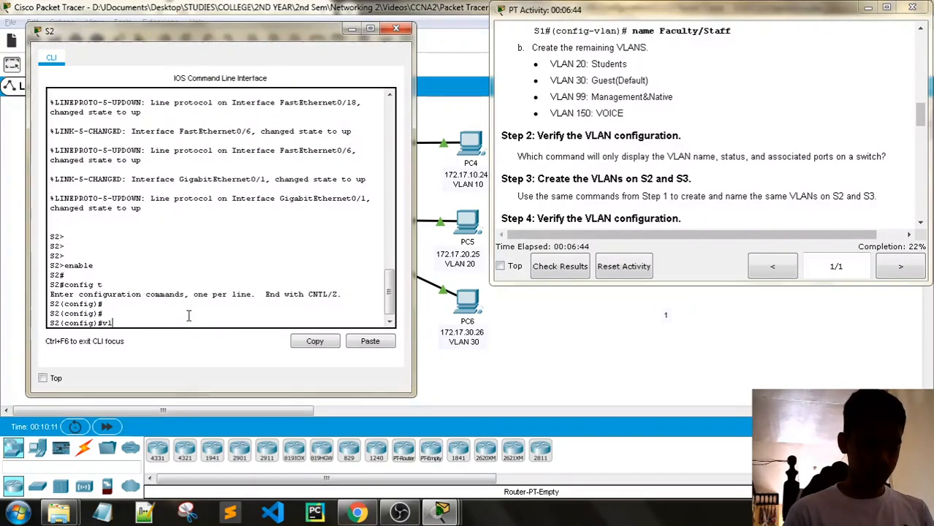
text(an 10)
key(Return)
scroll(585, 175, up, 1)
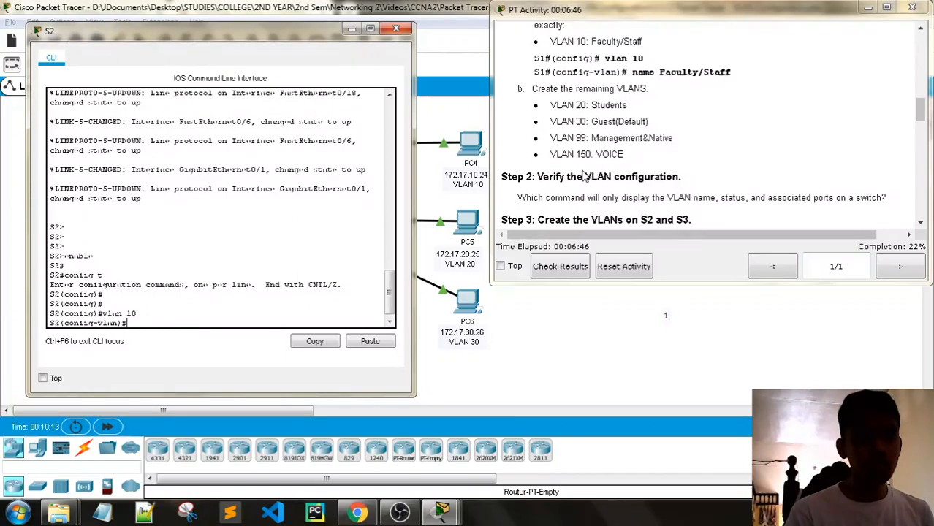
scroll(584, 176, up, 1)
text(name)
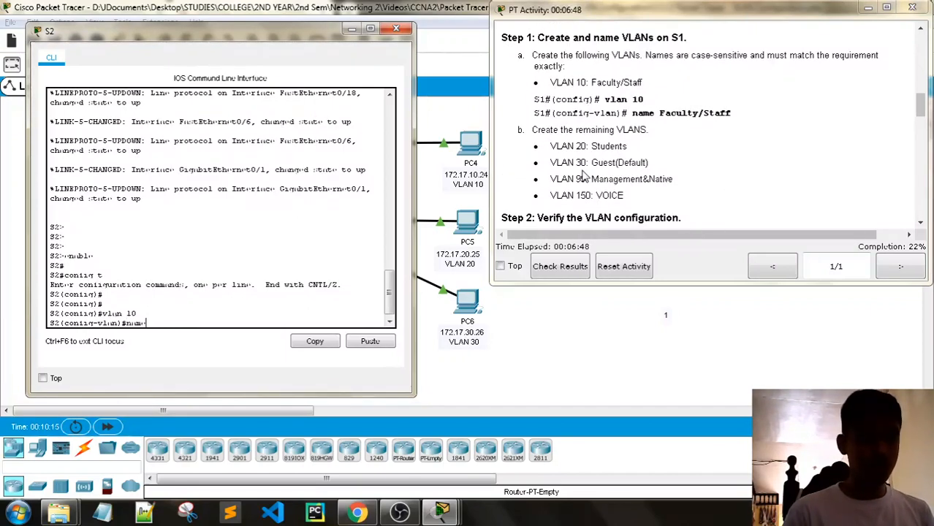
text( Facul)
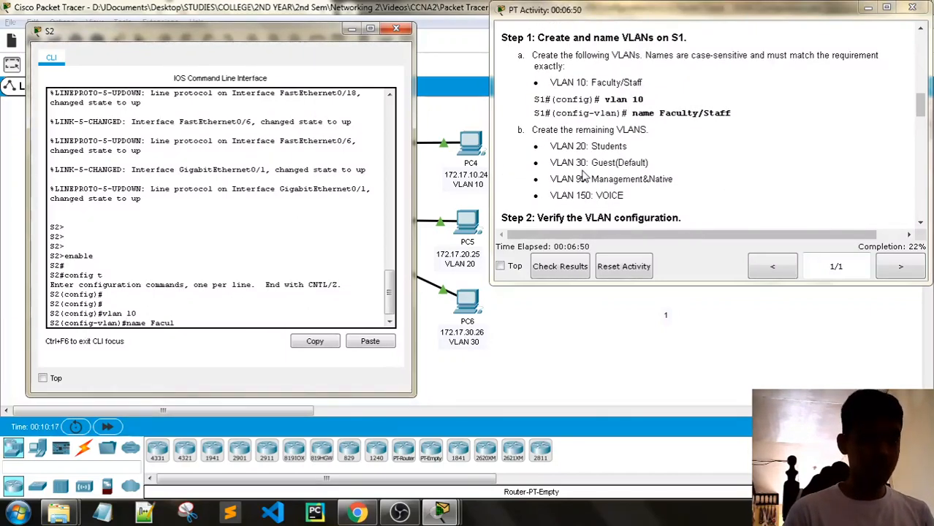
text(ty/S)
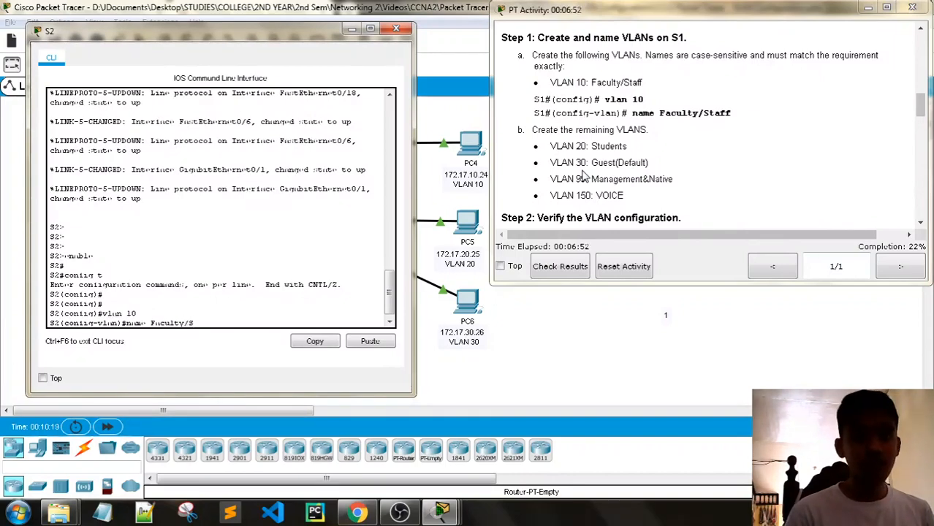
text(taff)
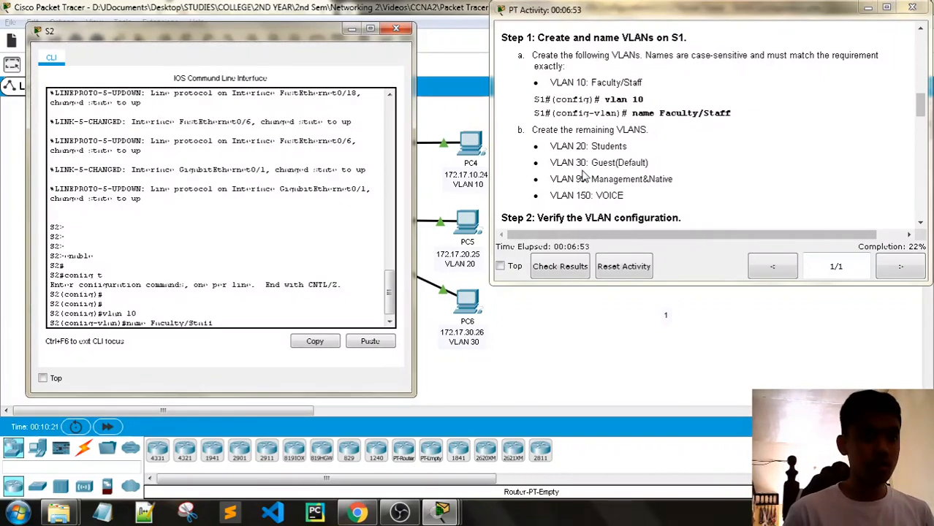
key(Return)
- Create VLAN 20 named Students and VLAN 30, typing its name Guest(Default)
text(vlan)#vlan 20)
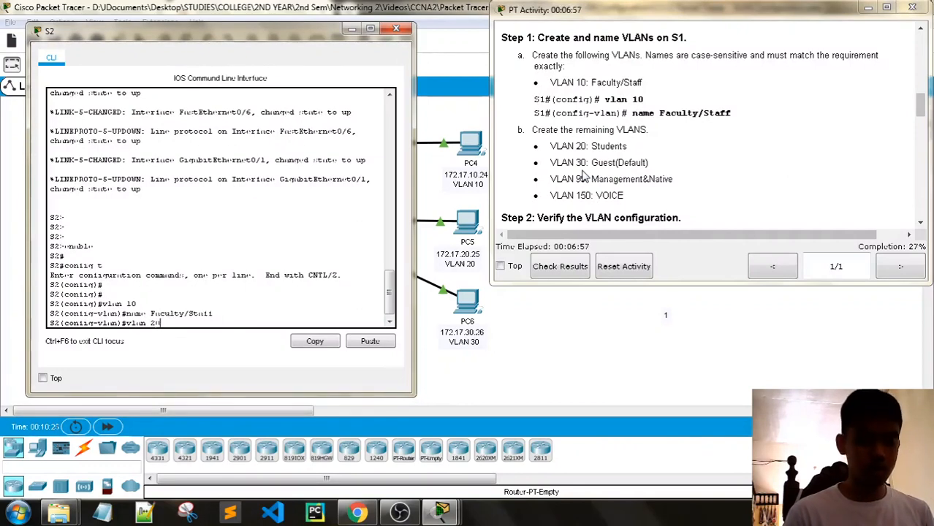
key(Return)
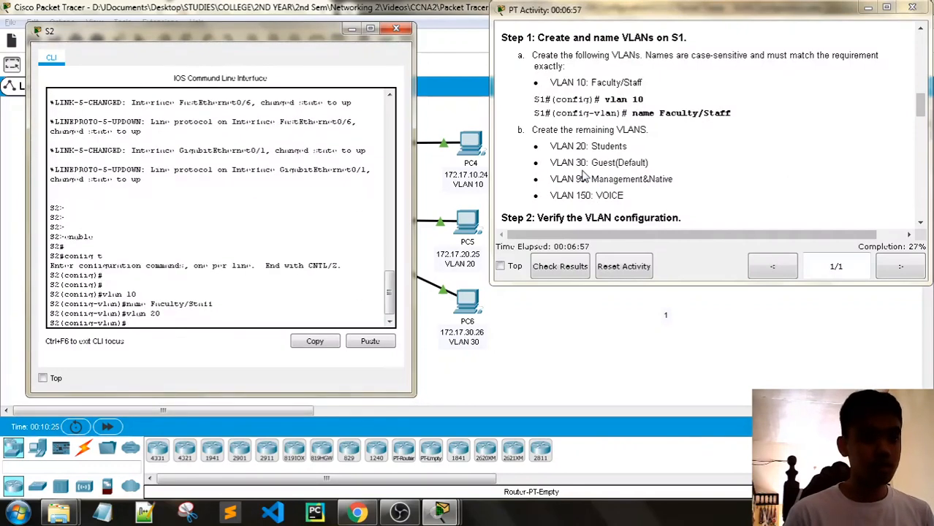
text(name S)
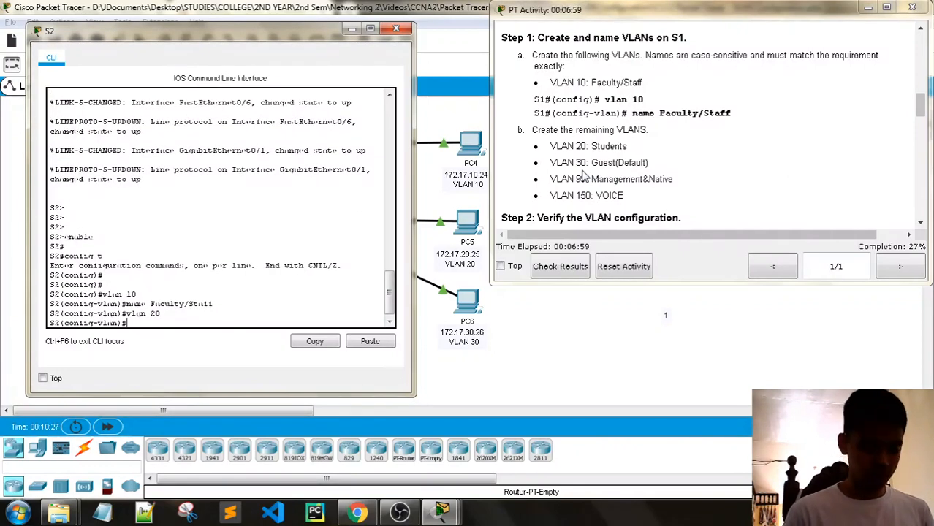
text(tudents)
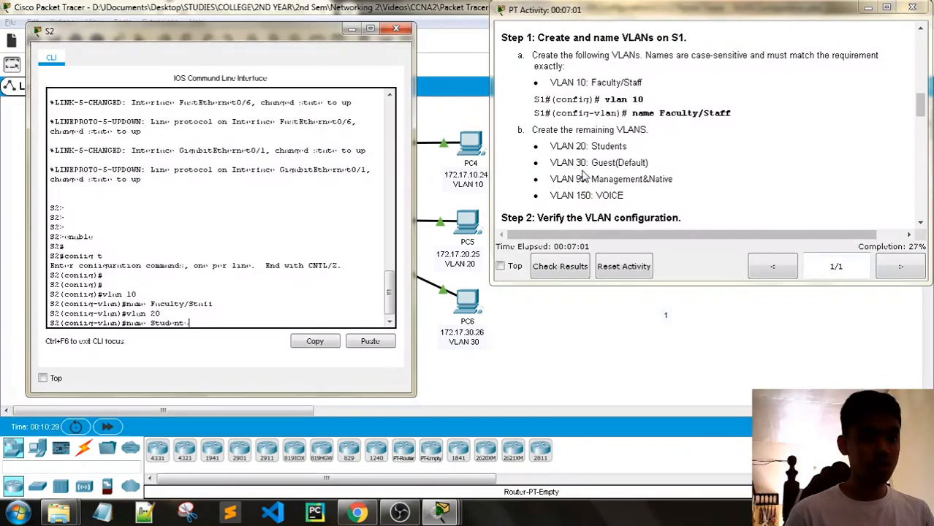
key(Return)
text(vlan )
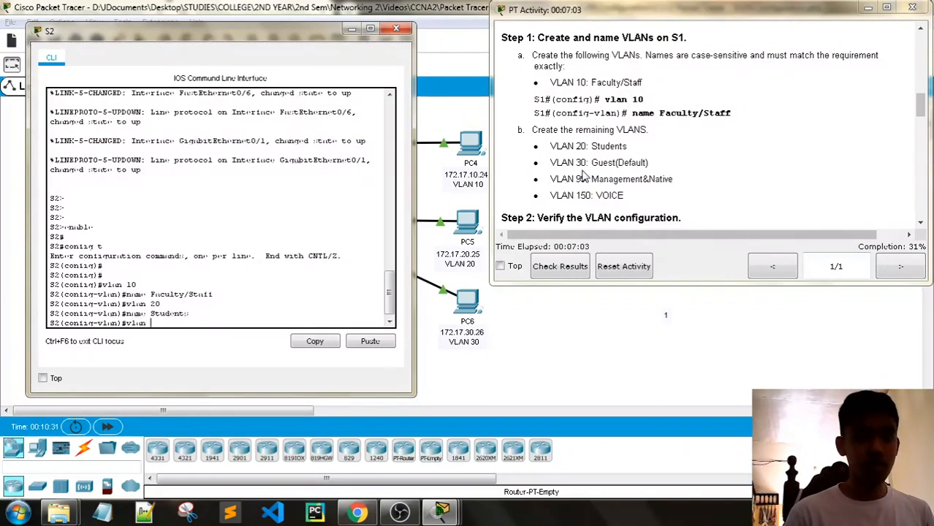
text(30)
key(Return)
text(name )
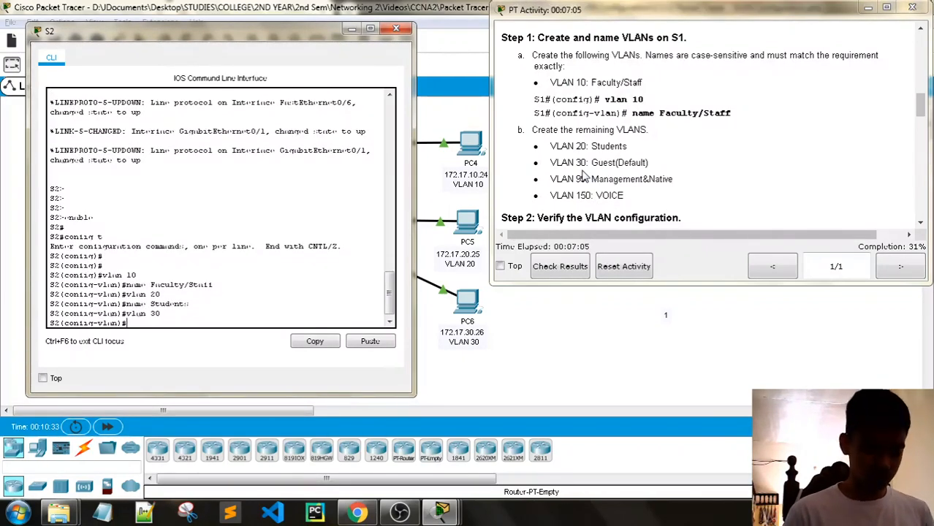
text(Guest)
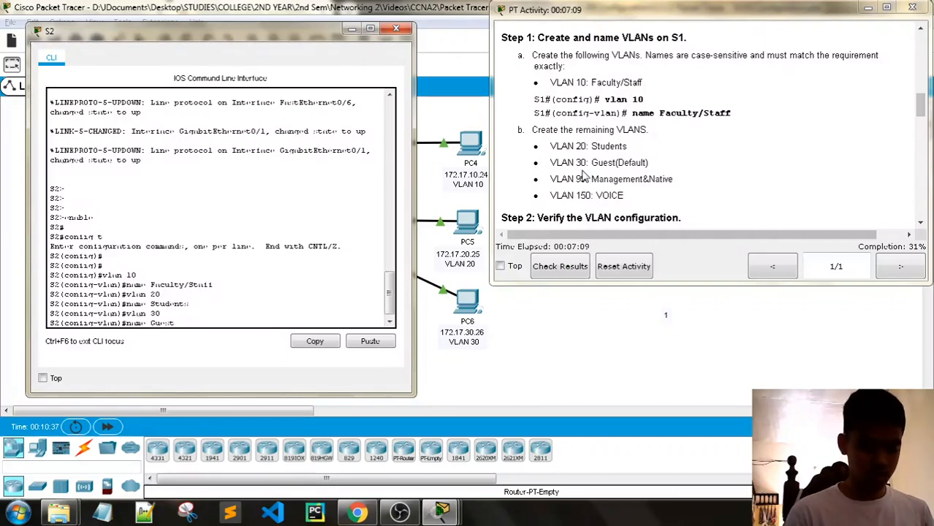
text((Default))
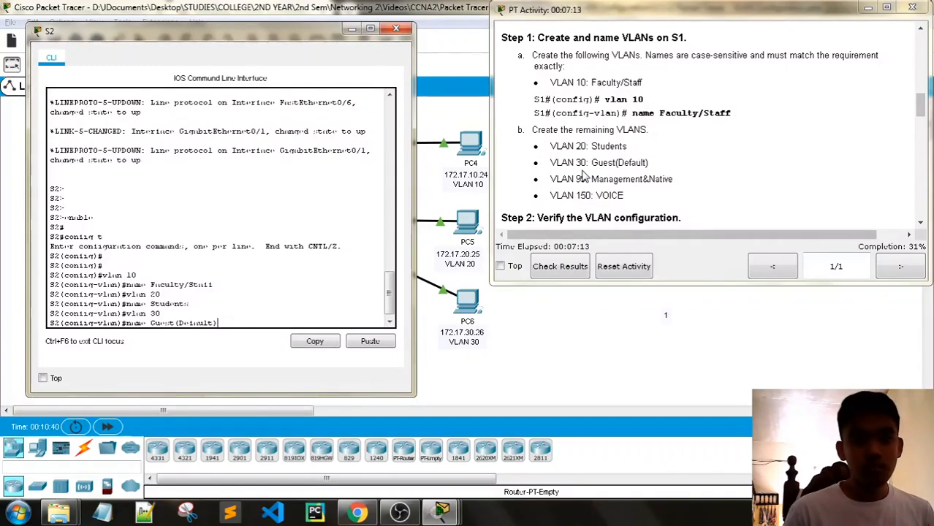
- Apply the Guest(Default) name to VLAN 30 and create VLAN 99 named Management&Native on S2
key(Return)
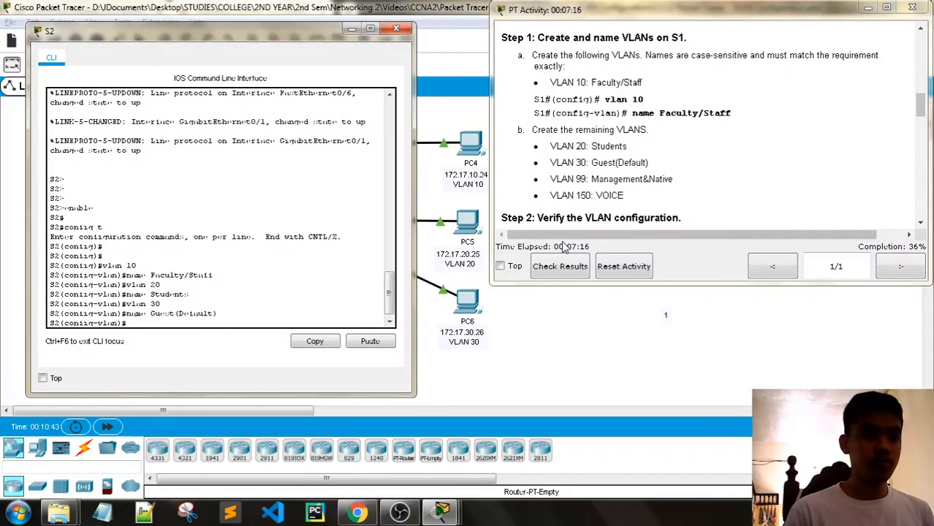
text(vlan 99)
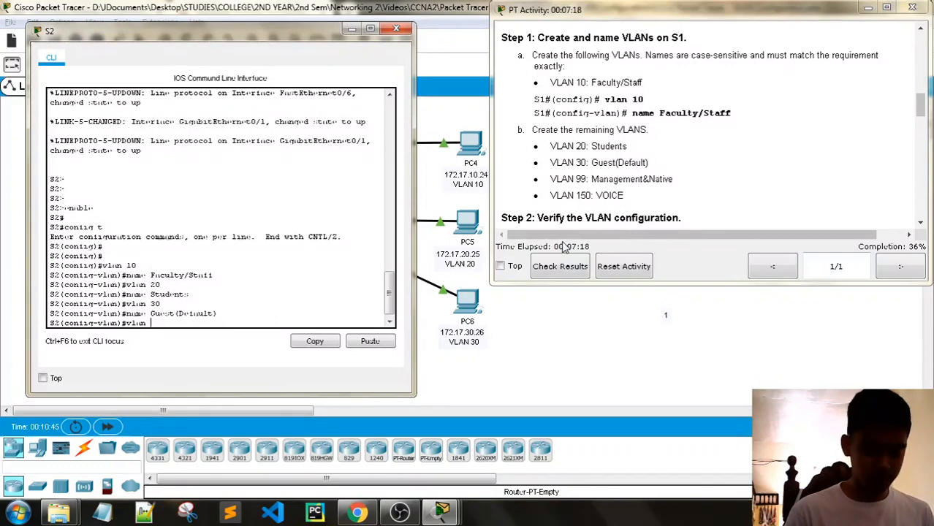
key(Return)
text(name )
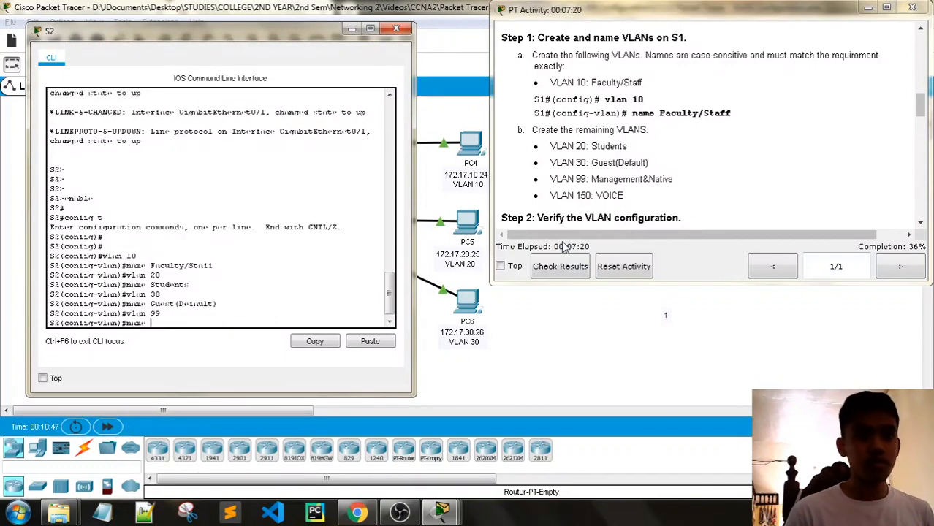
text(Management&)
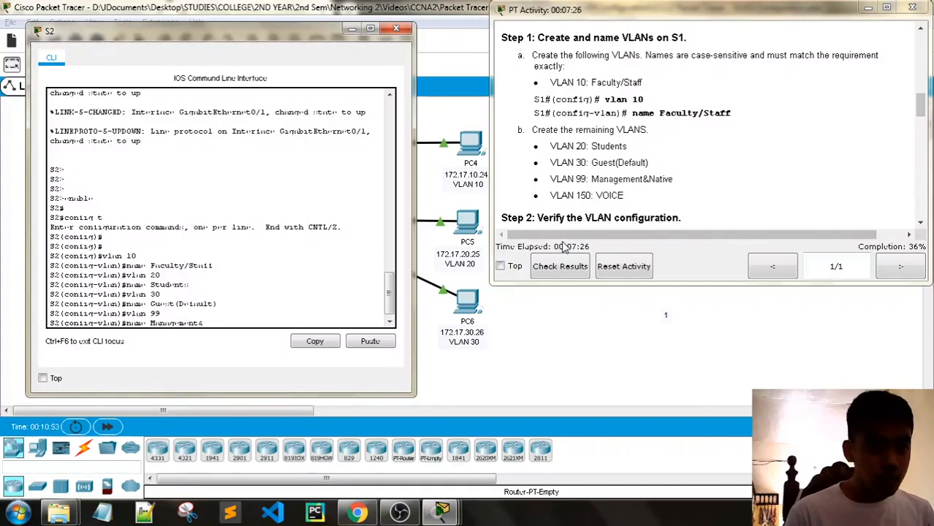
text(Native)
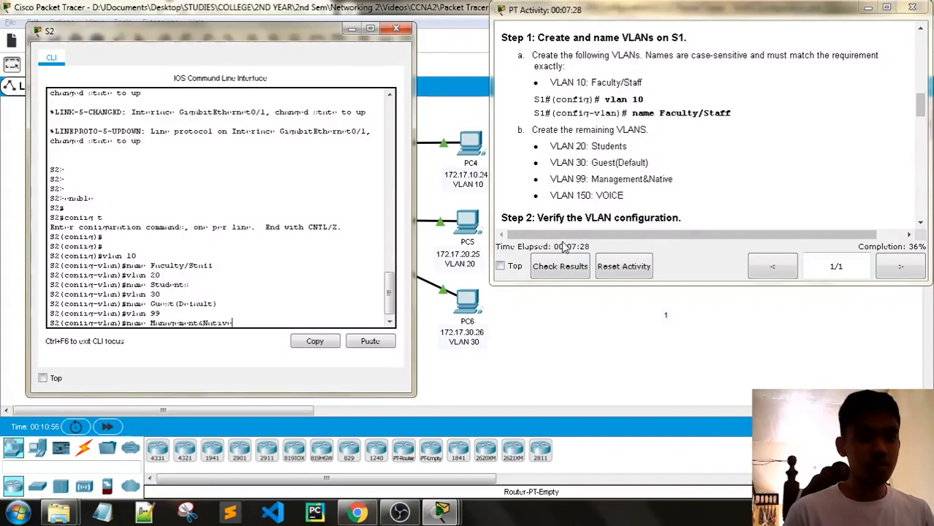
key(Return)
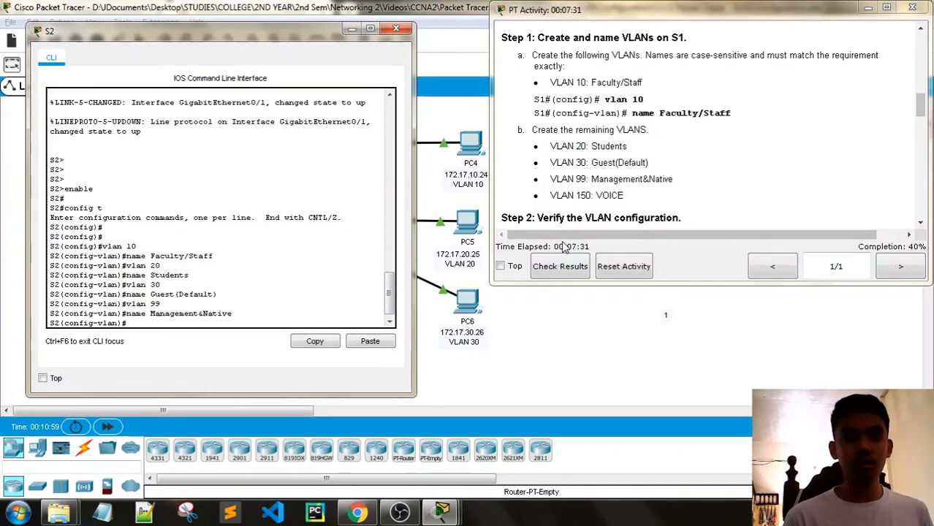
- Create VLAN 150 named VOICE on S2 and exit to global configuration
text(vlan 150)
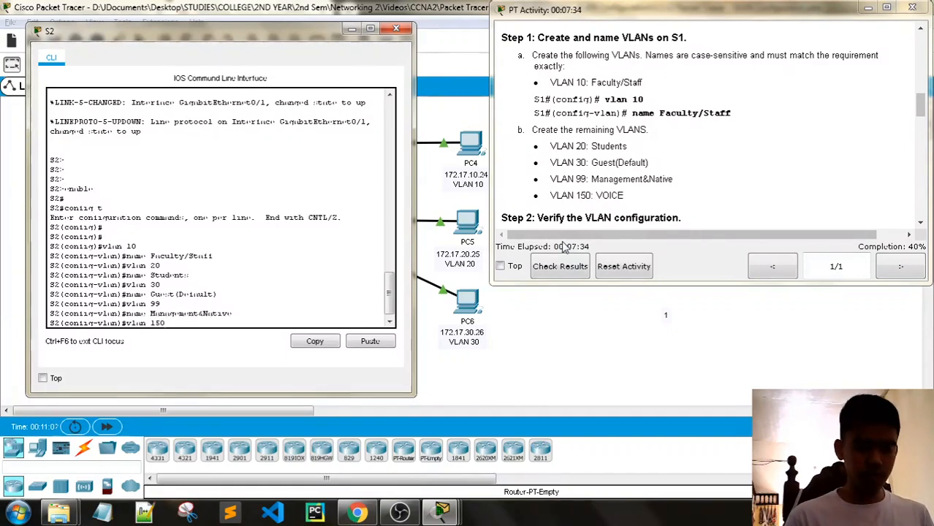
key(Return)
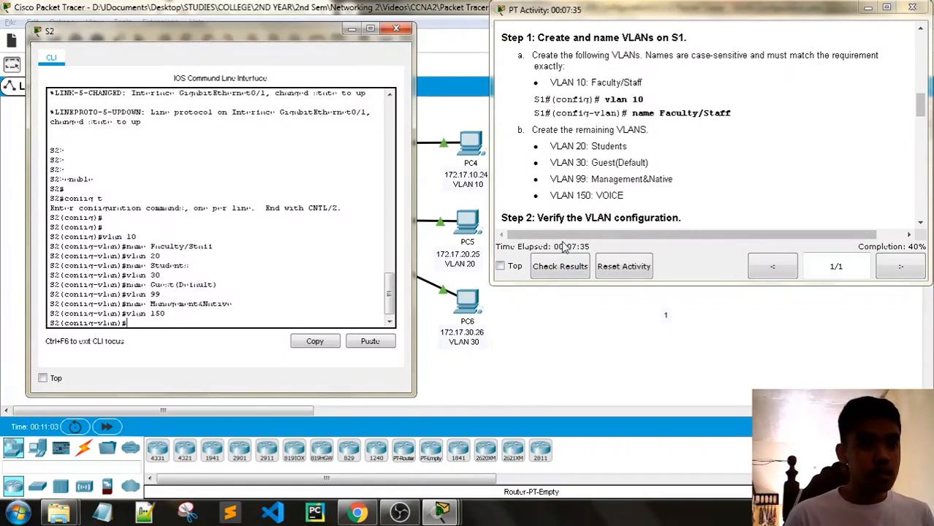
text(name VOICE)
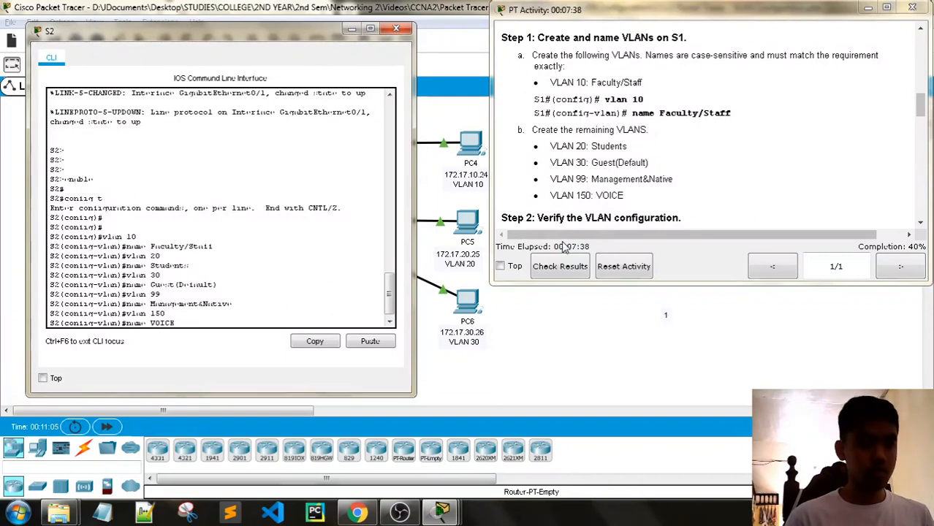
key(Return)
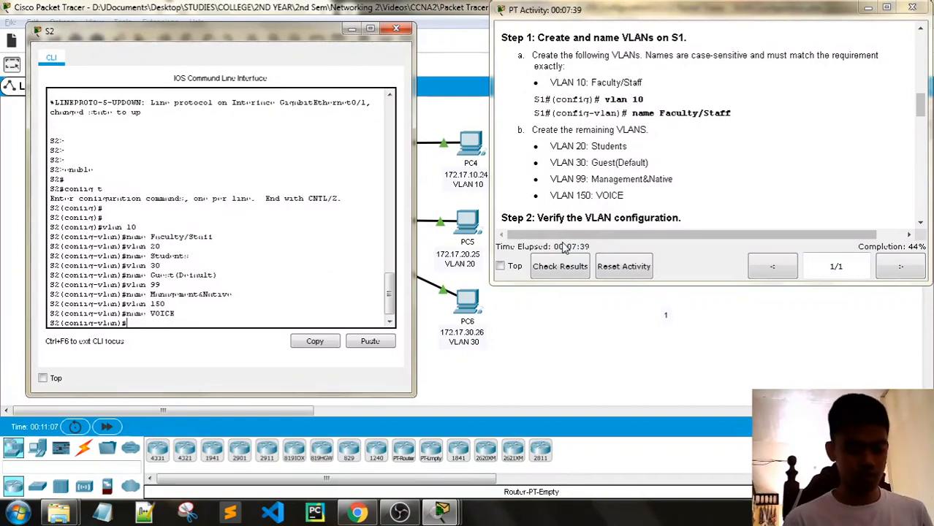
text(exit)
key(Return)
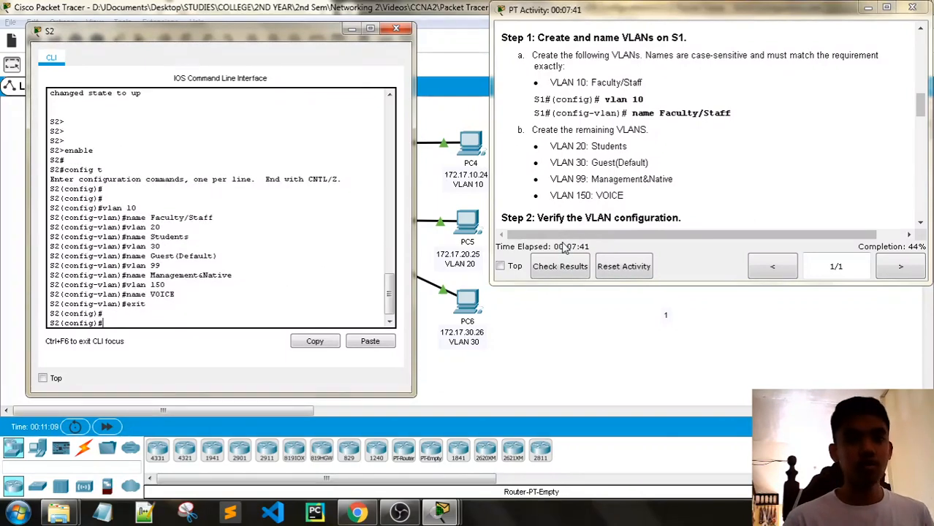
key(Return)
scroll(592, 205, down, 3)
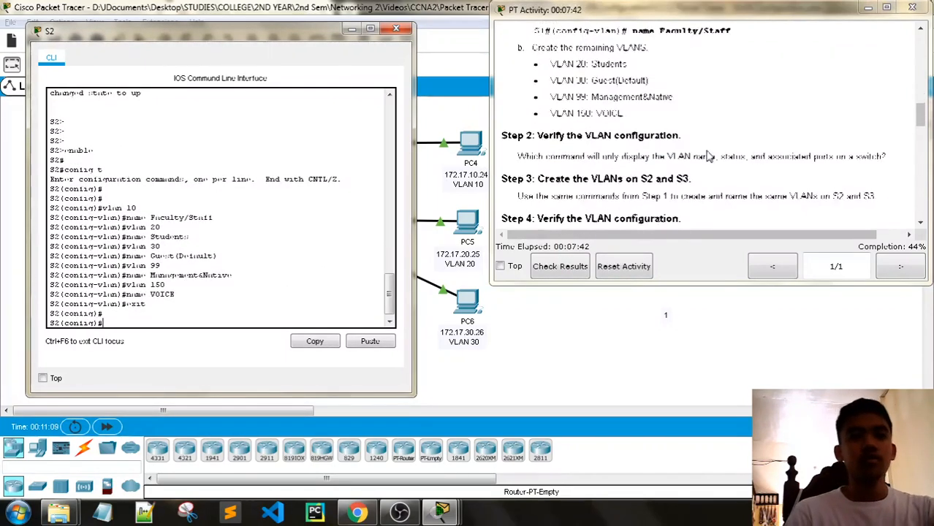
- Open S3's console at the top-left beside the activity instructions, ready for typing
click(475, 74)
click(307, 212)
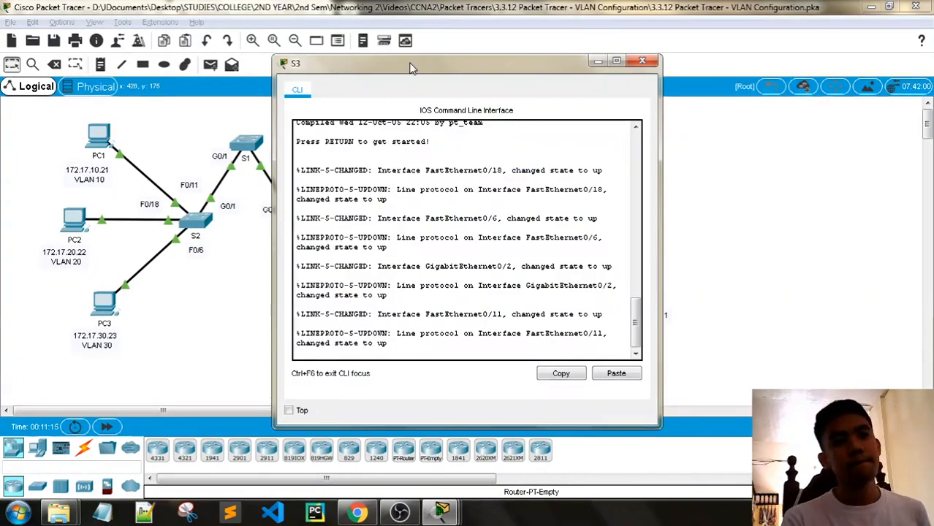
drag(410, 64, 144, 27)
click(452, 97)
click(295, 218)
click(436, 517)
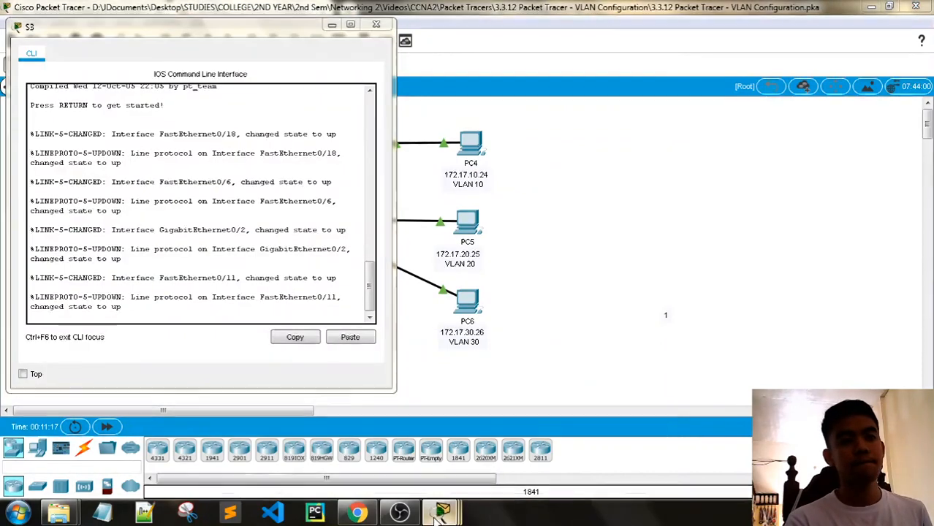
click(288, 428)
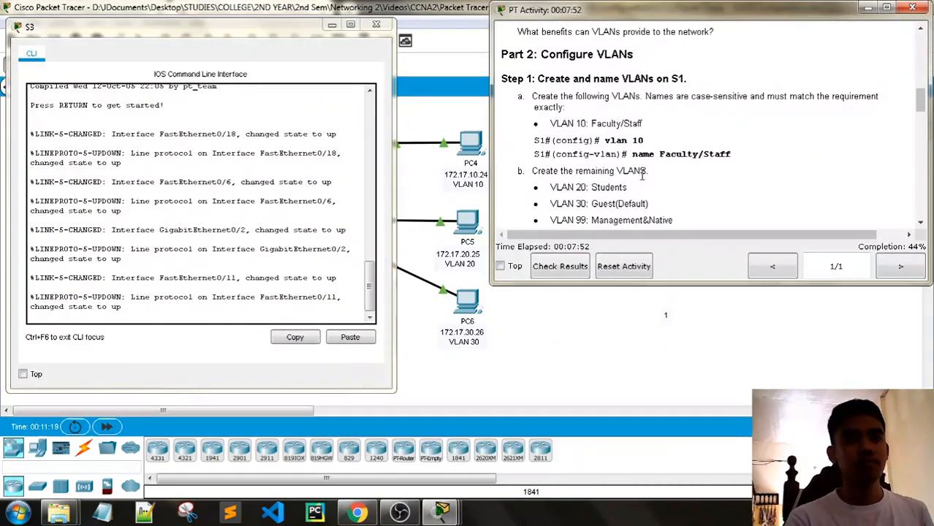
click(169, 229)
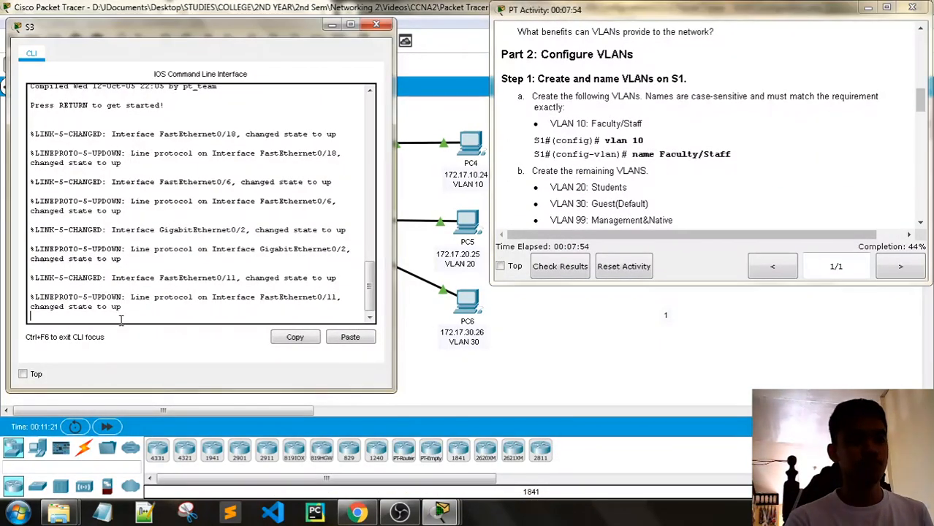
- Enter enable and config t on S3, then create VLAN 10 named Faculty/Staff
key(Return)
key(Return)
key(Return)
text(enable)
key(Return)
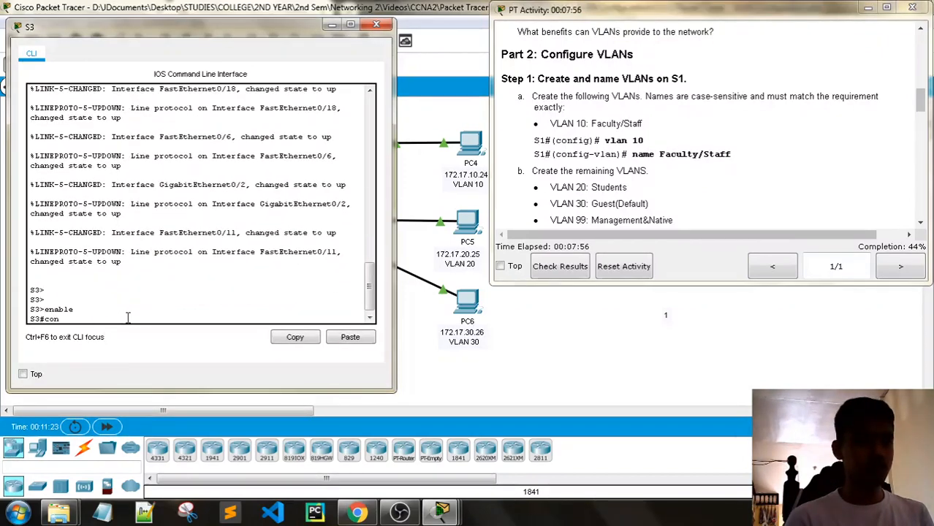
text(config t)
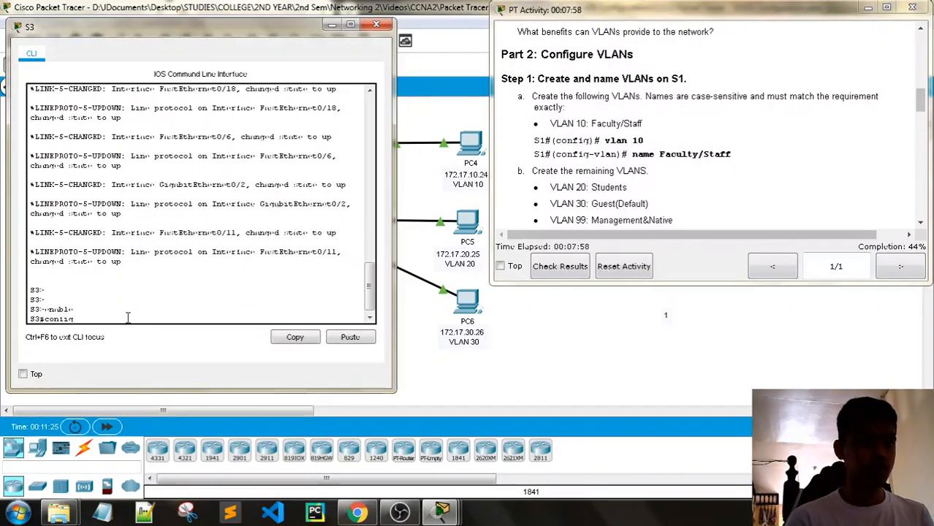
key(Return)
key(Return)
key(Return)
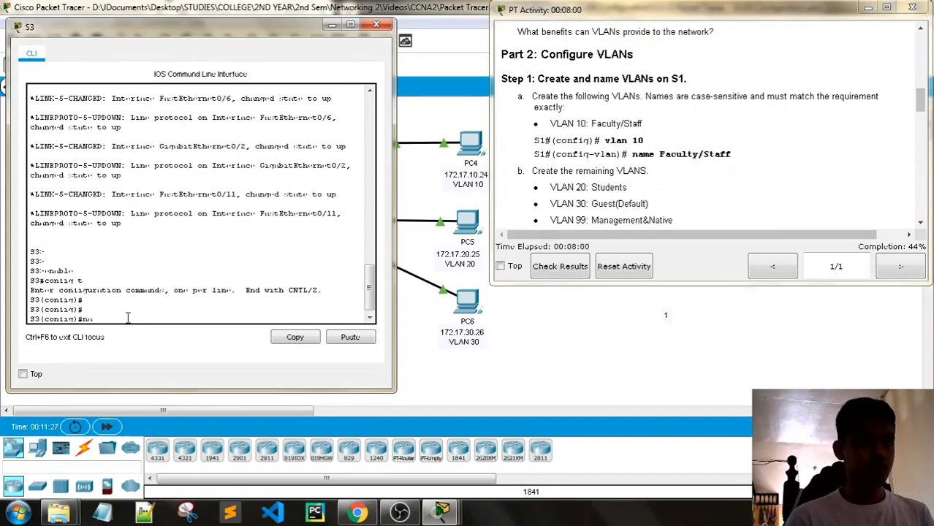
text(v)
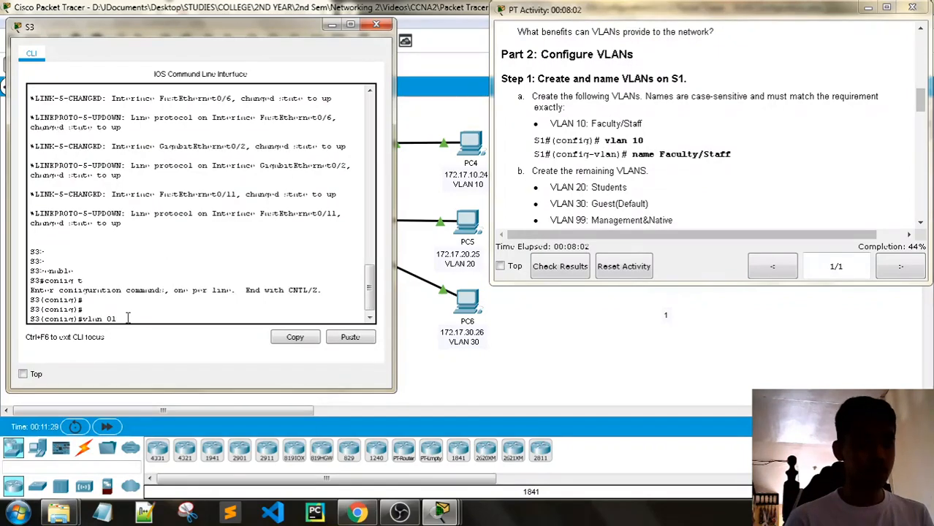
text(lan 10)
key(Return)
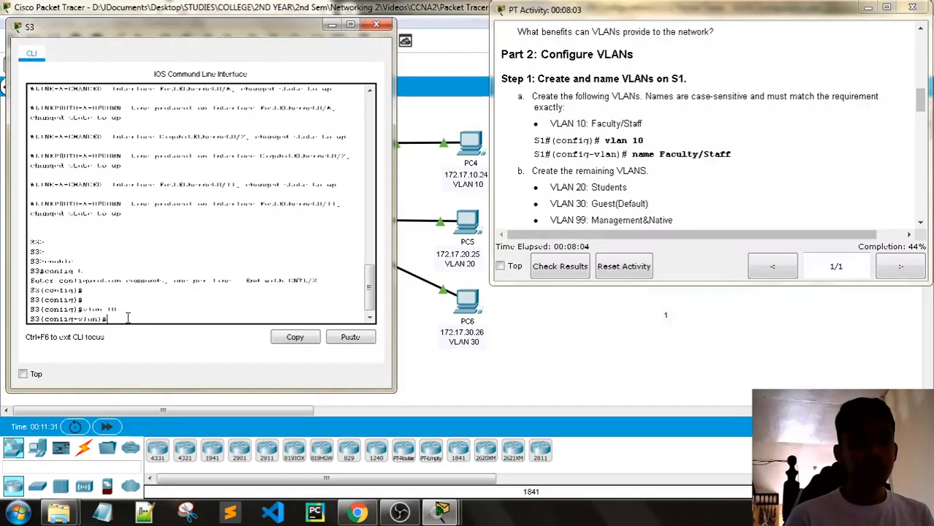
text(name Faculty)
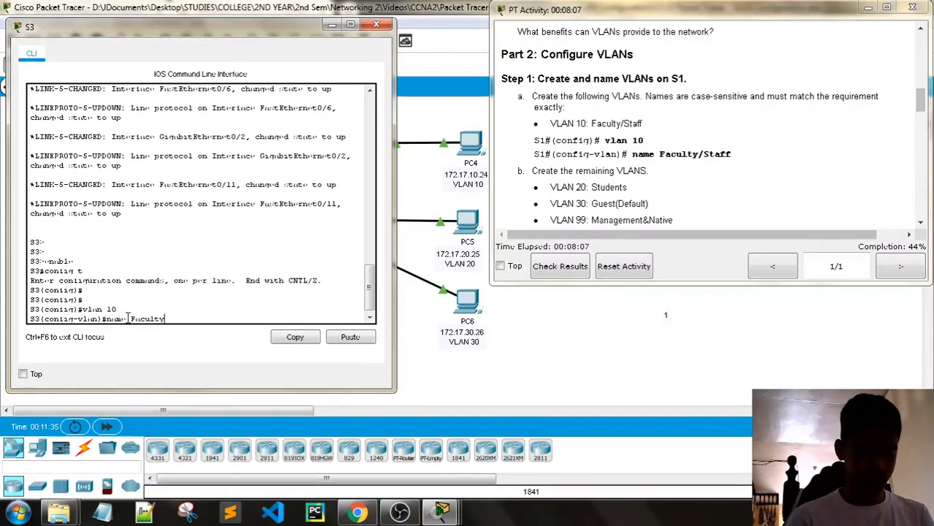
text(/St)
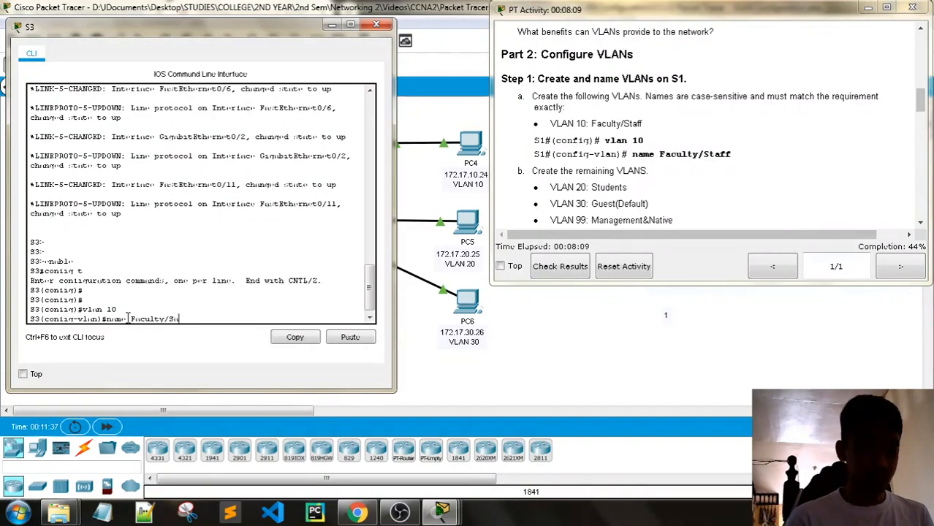
text(aff)
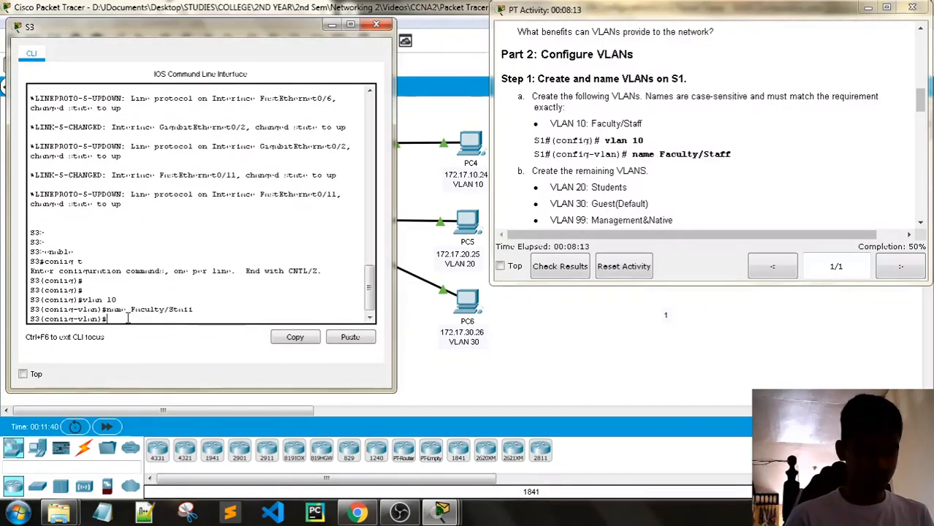
key(Return)
- Create VLAN 20 named Students and VLAN 30 named Guest(Default) on S3
text(vlan)#vla)
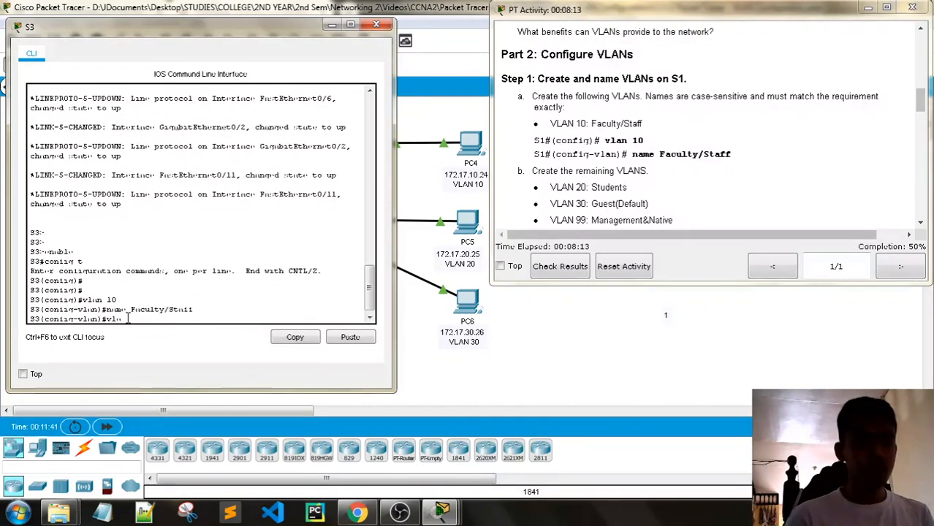
text(n 20)
key(Return)
key(Return)
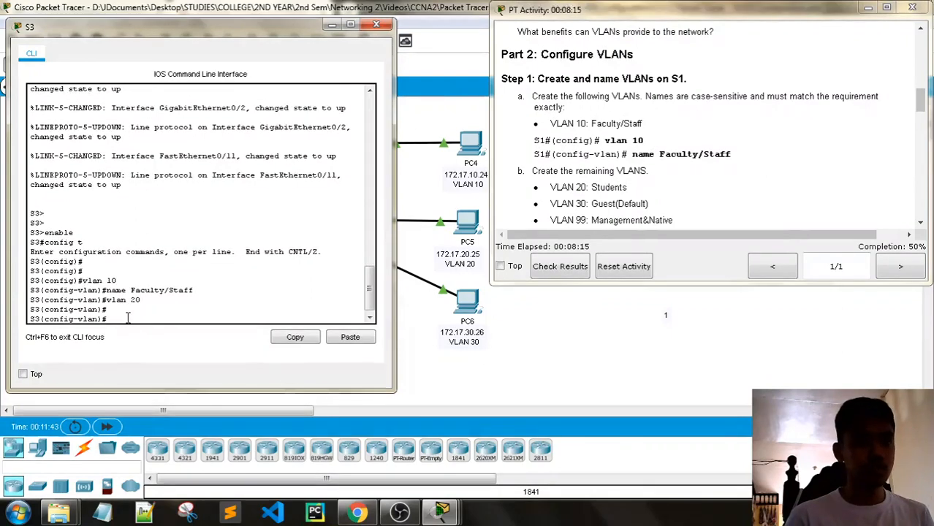
text(name Students)
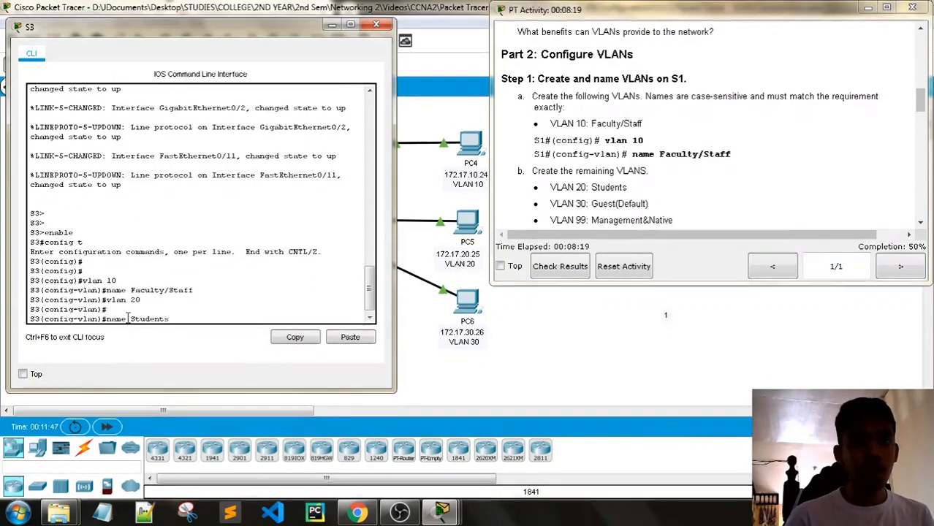
key(Return)
text(vlan)#vlan 30)
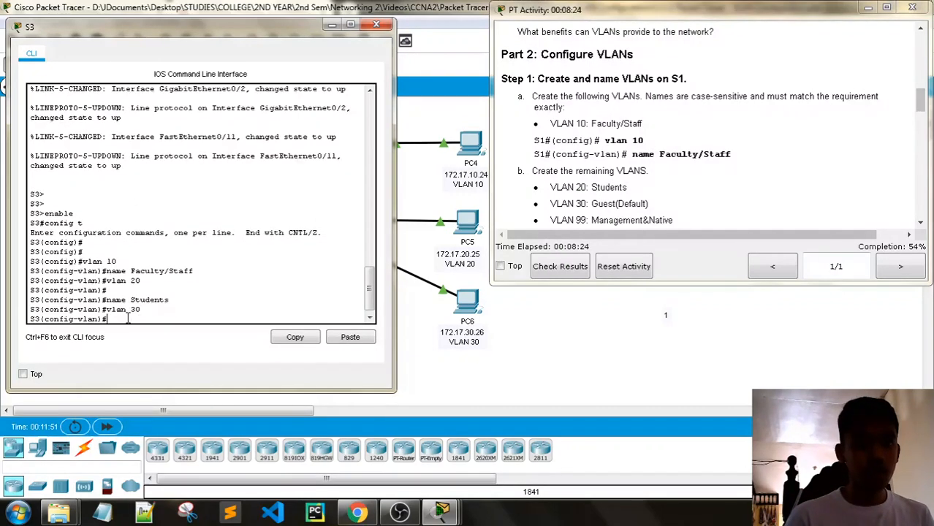
key(Return)
text(name)
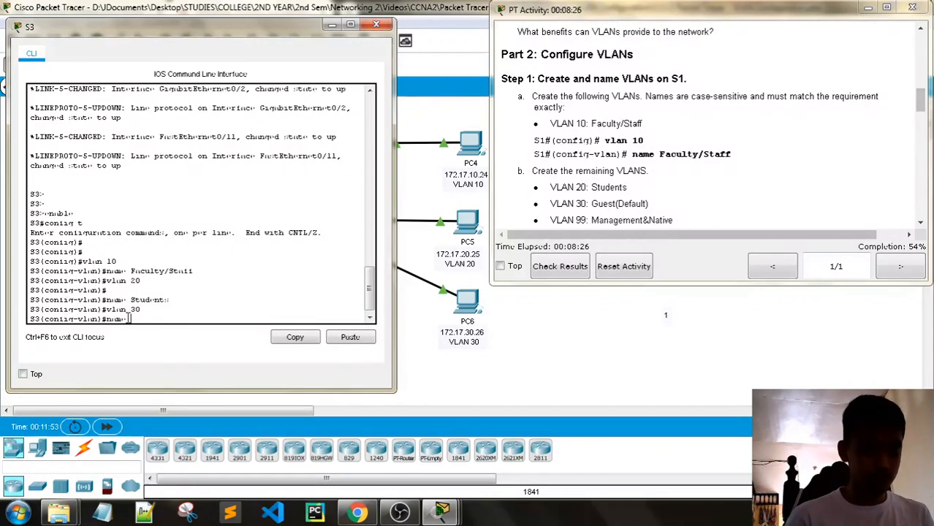
text( Guest)
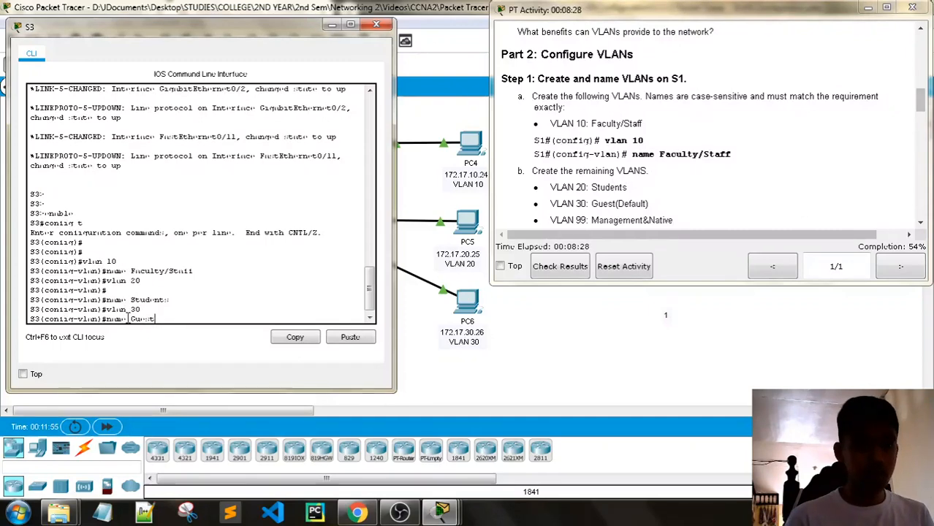
text((De)
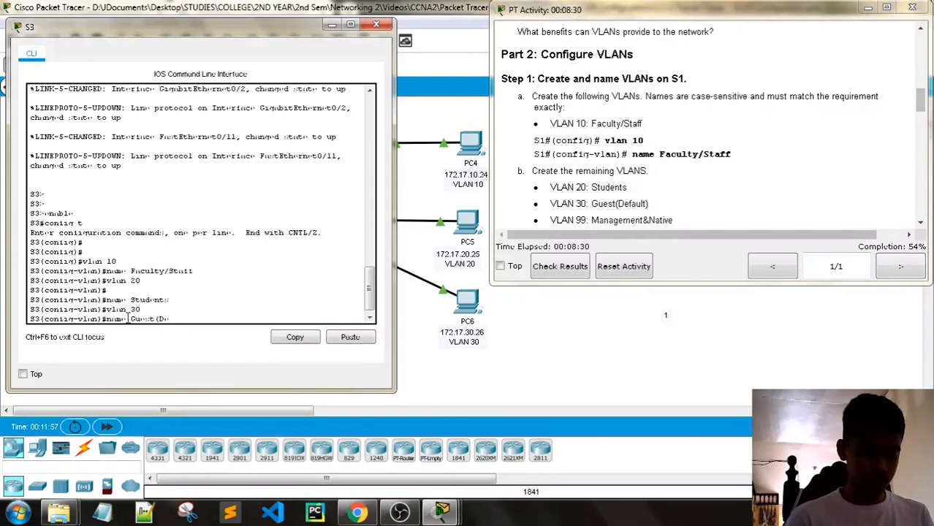
text(fault))
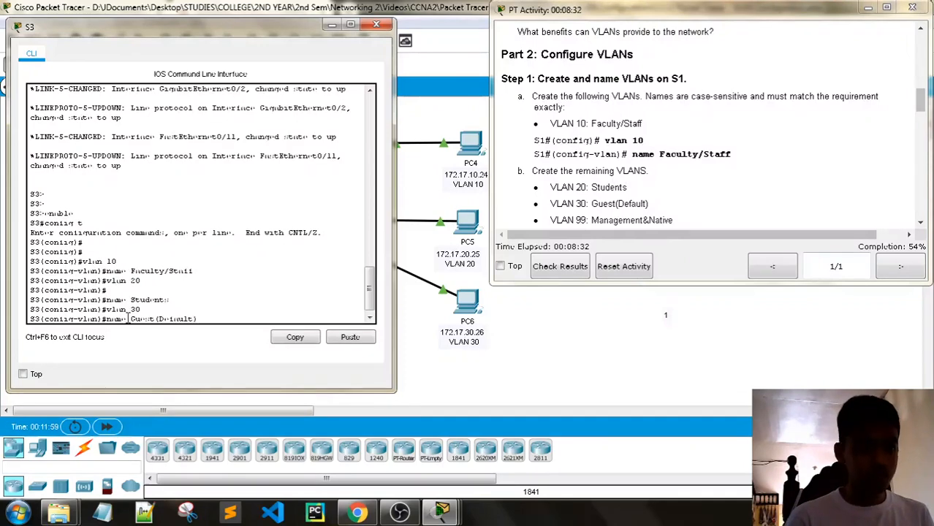
key(Return)
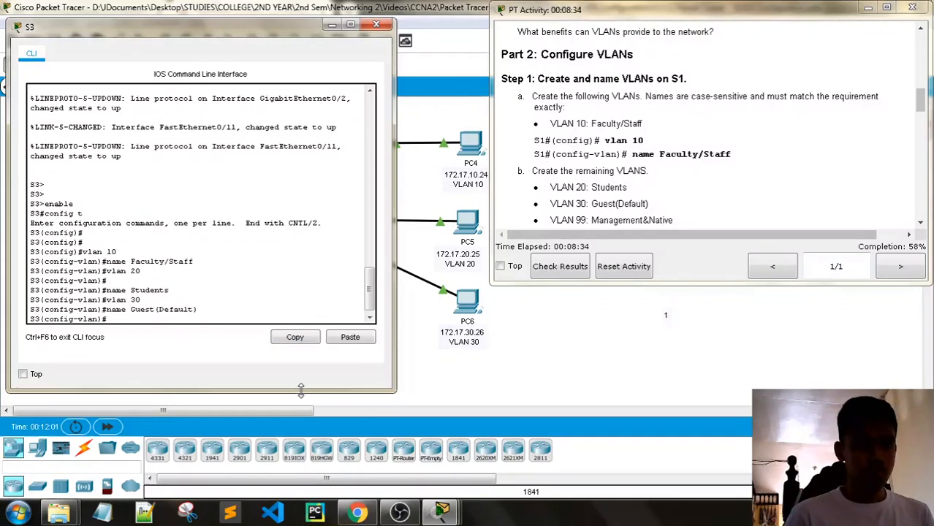
- Create VLAN 99 Management&Native and VLAN 150 VOICE on S3, then exit
text(vlan)
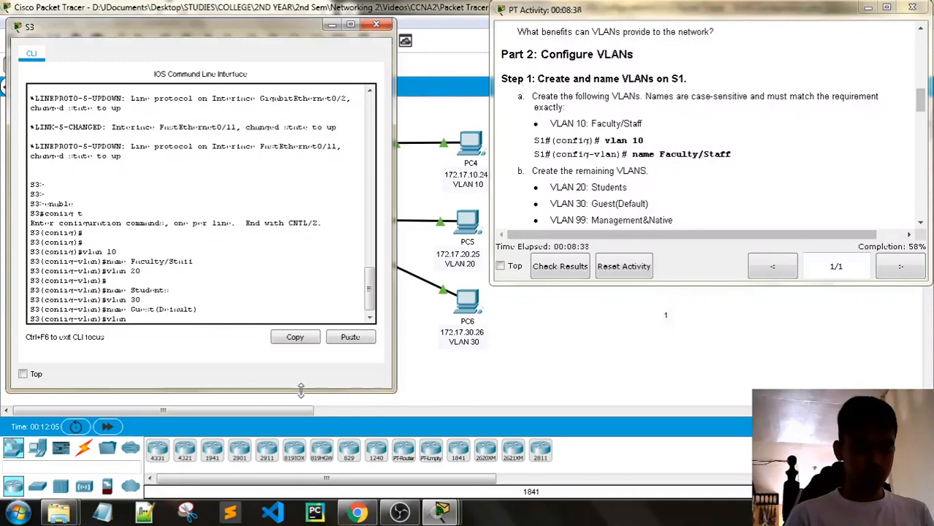
text( 99)
key(Return)
text(name)
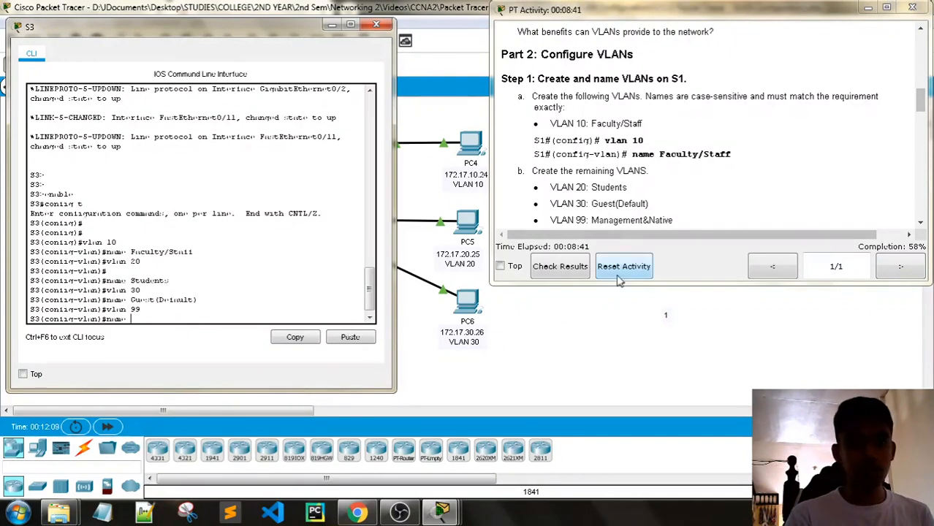
scroll(656, 192, down, 3)
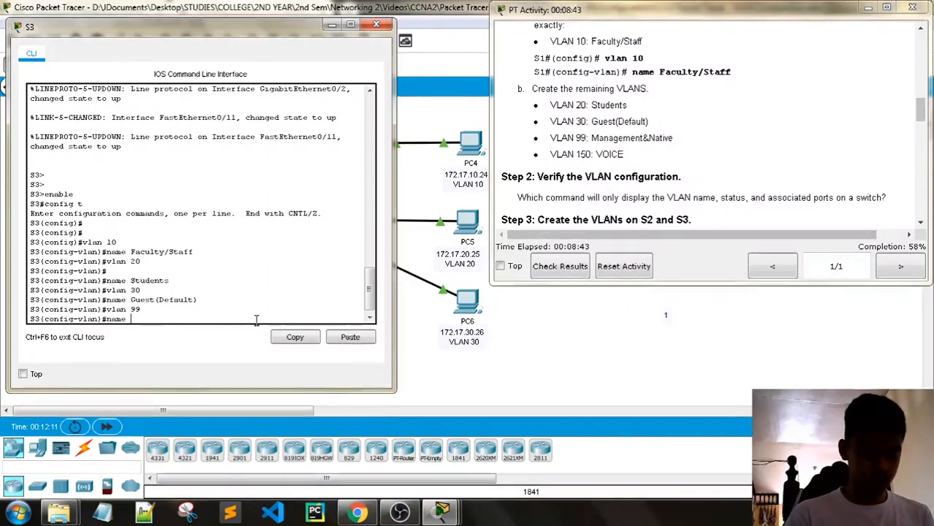
text(Management)
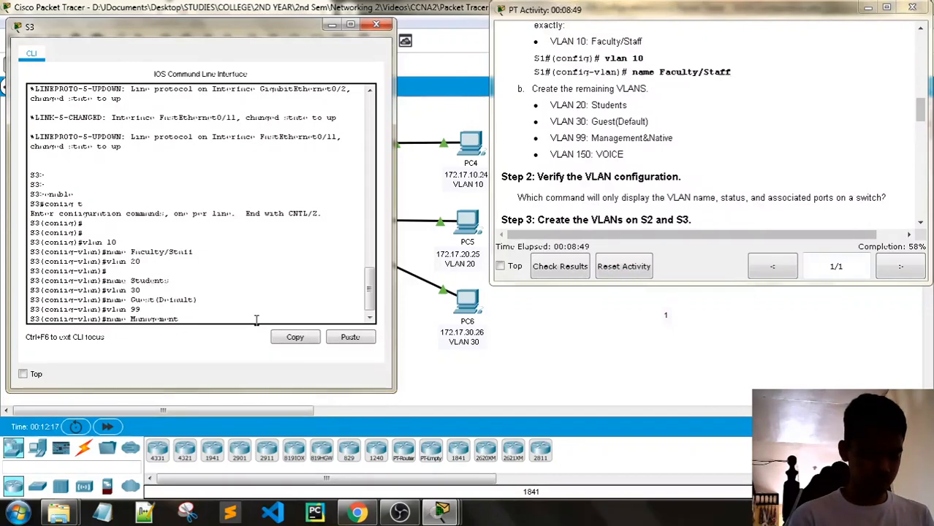
text(&)
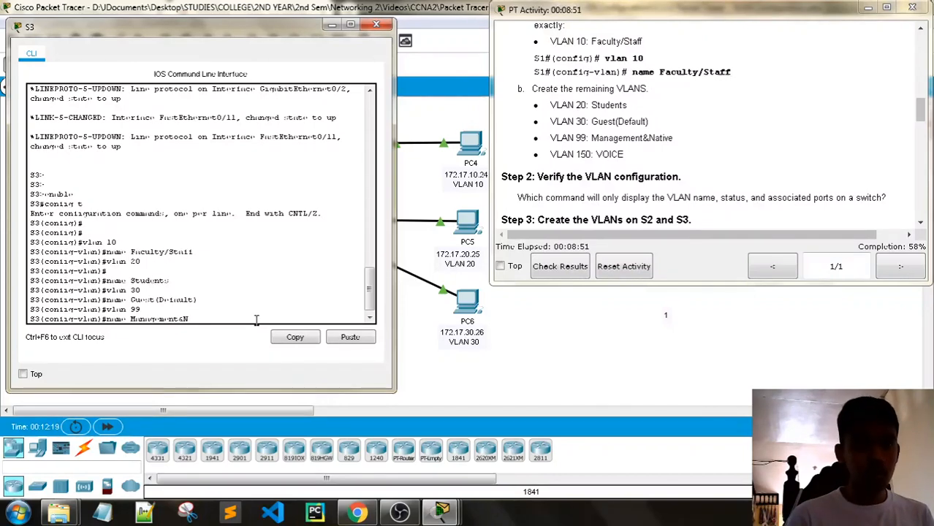
text(Native)
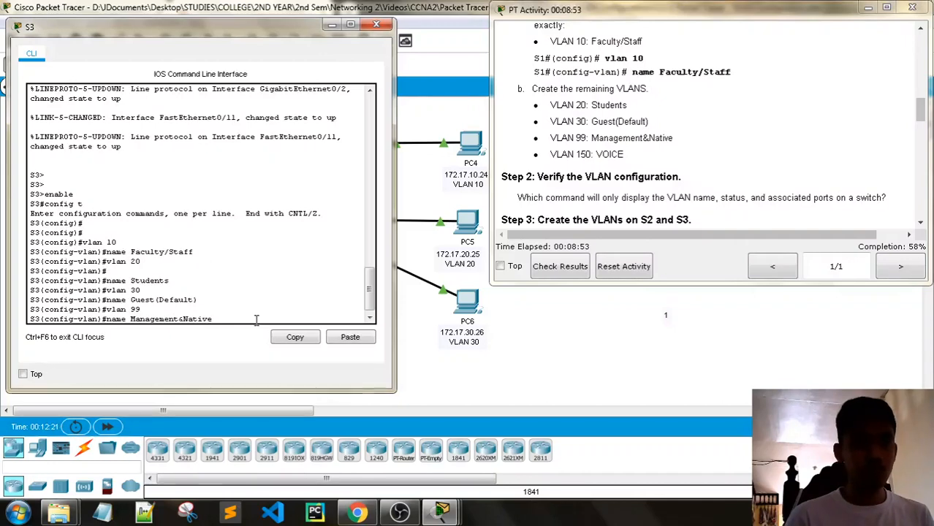
key(Return)
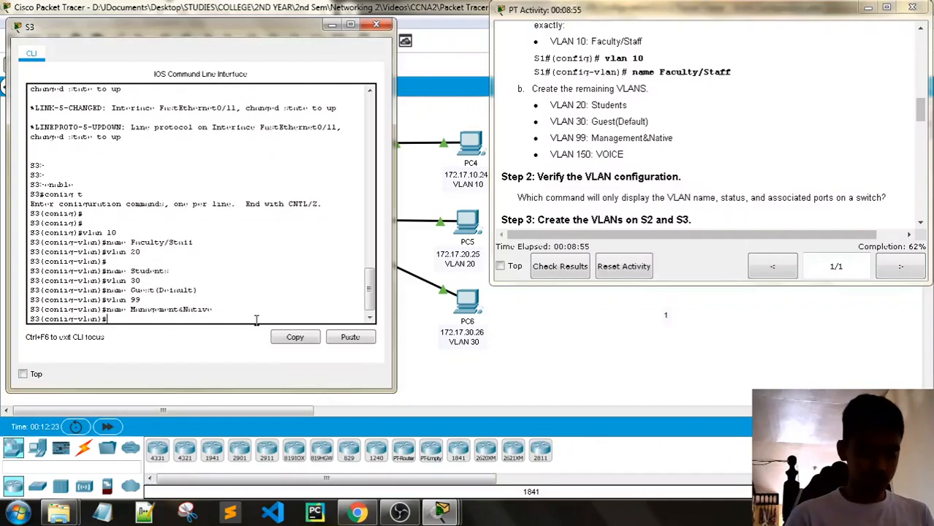
text(vlan 150)
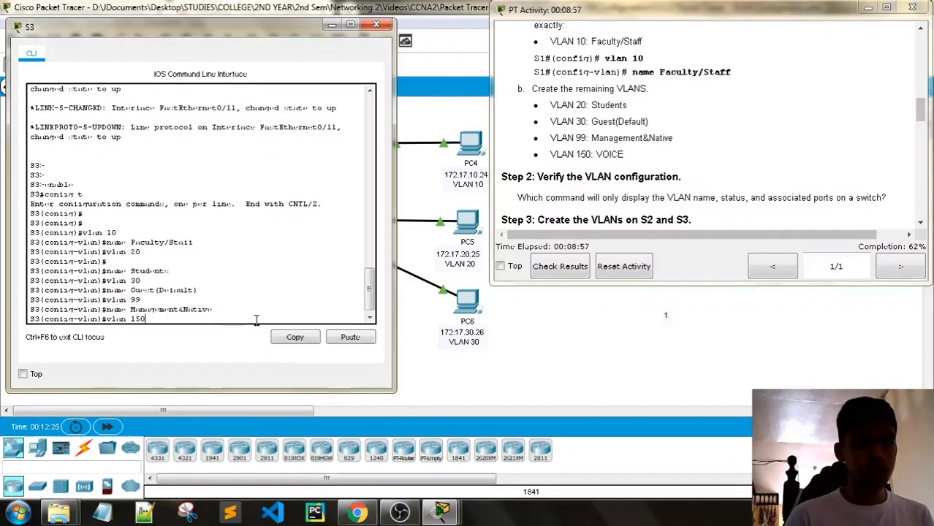
key(Return)
key(Return)
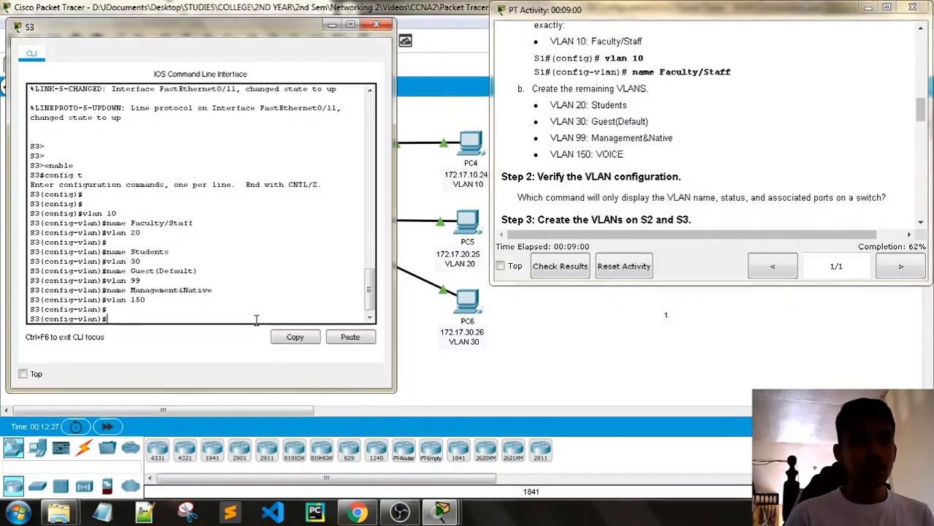
text(name )
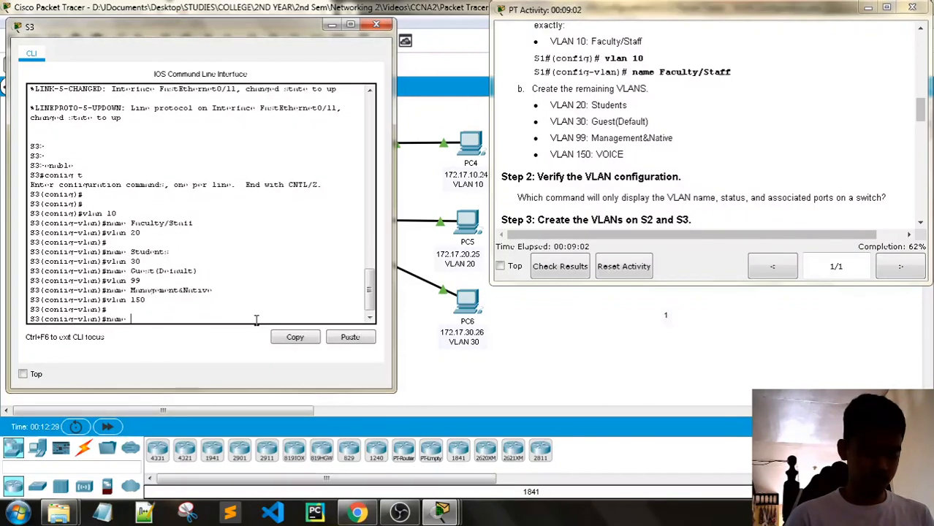
text(VOICE)
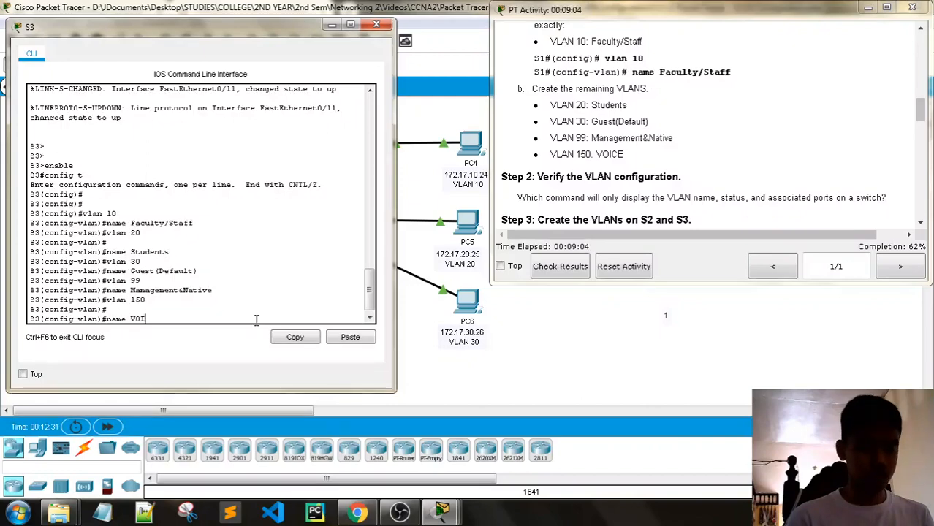
key(Return)
key(Return)
key(Return)
text(exit)
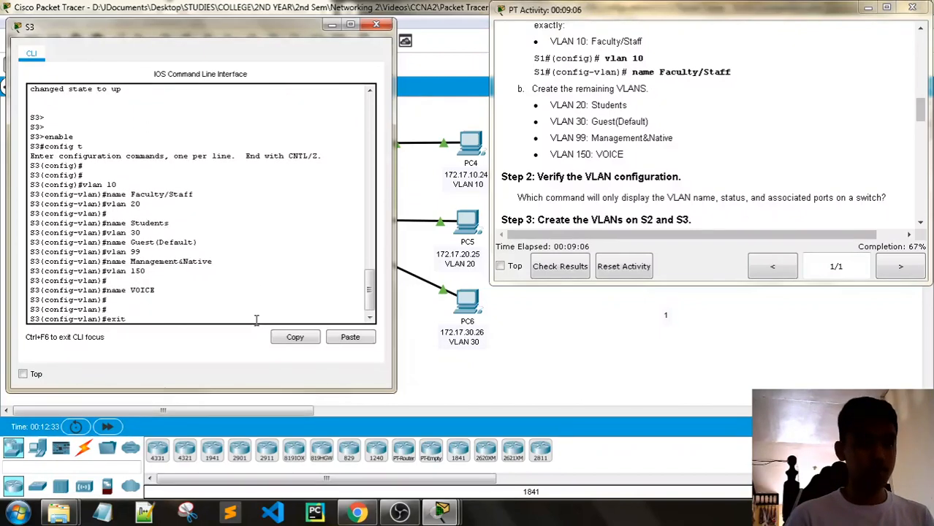
key(Return)
key(Return)
key(Return)
- Return S3 to privileged mode with end and run show vlan brief
scroll(841, 90, down, 3)
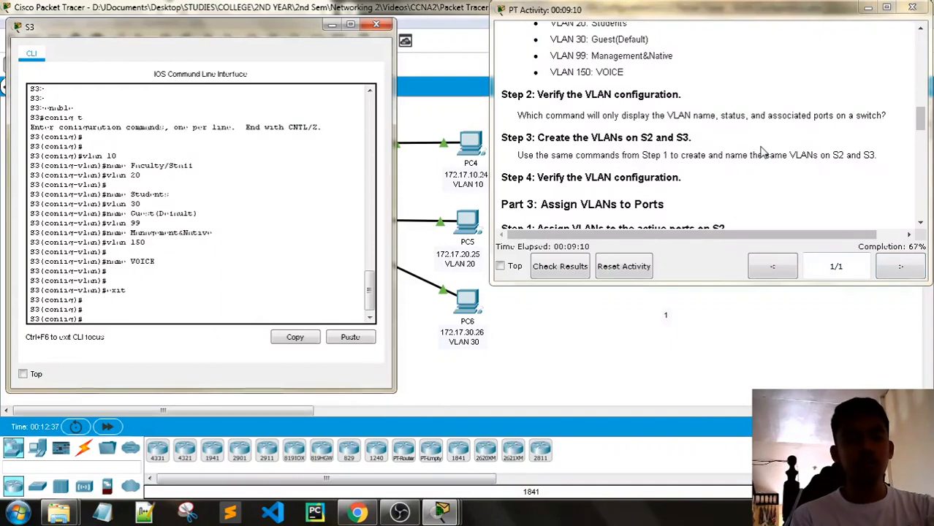
scroll(819, 143, down, 3)
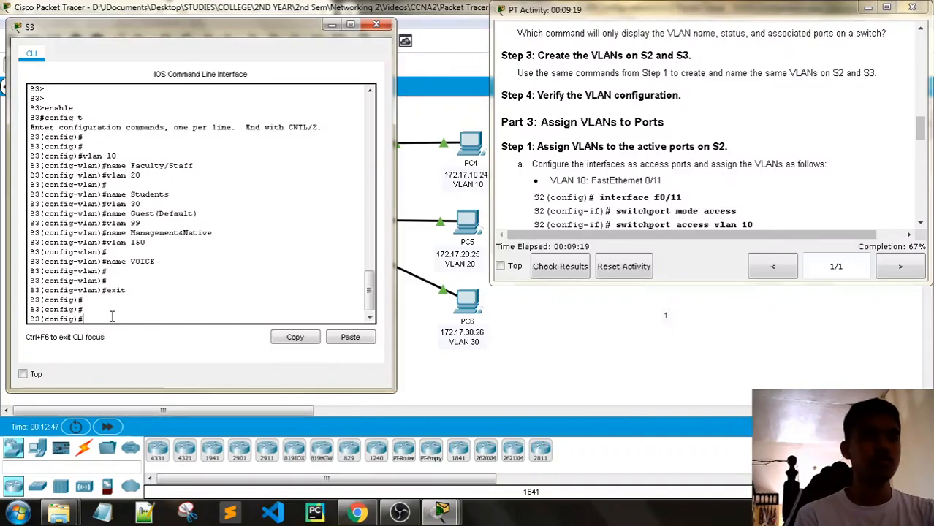
key(Return)
key(Return)
key(Return)
key(Return)
text(e)
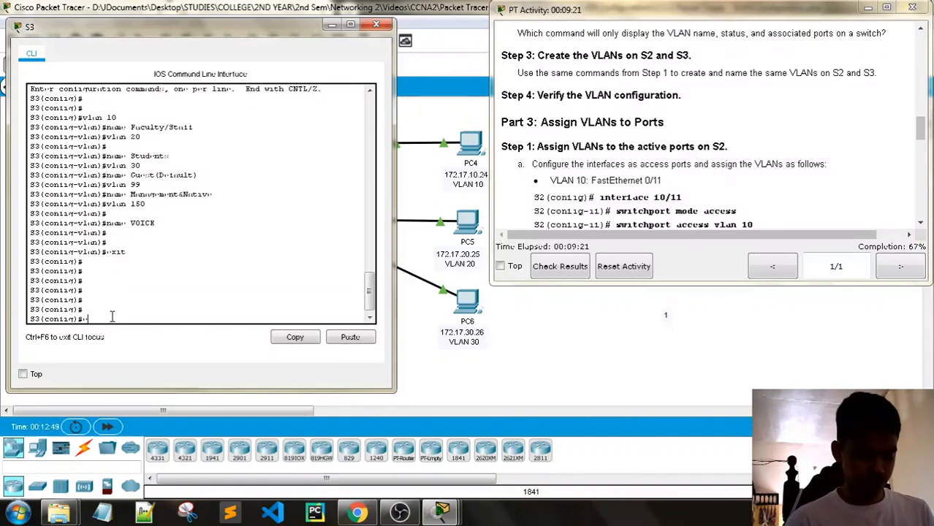
text(nd)
key(Return)
key(Return)
key(Return)
key(Return)
key(Return)
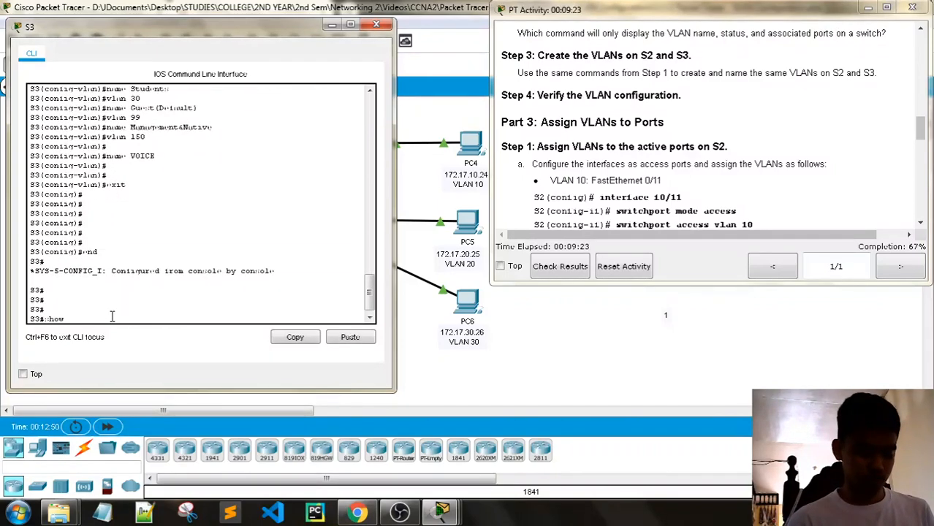
text(show vlan brief)
key(Return)
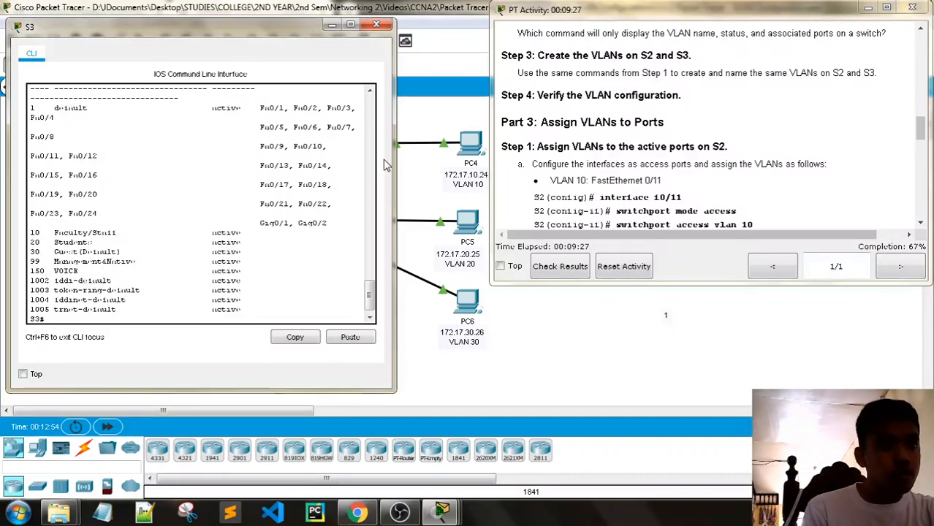
- Widen the S3 console to read all five active VLANs, then close it
drag(397, 161, 720, 161)
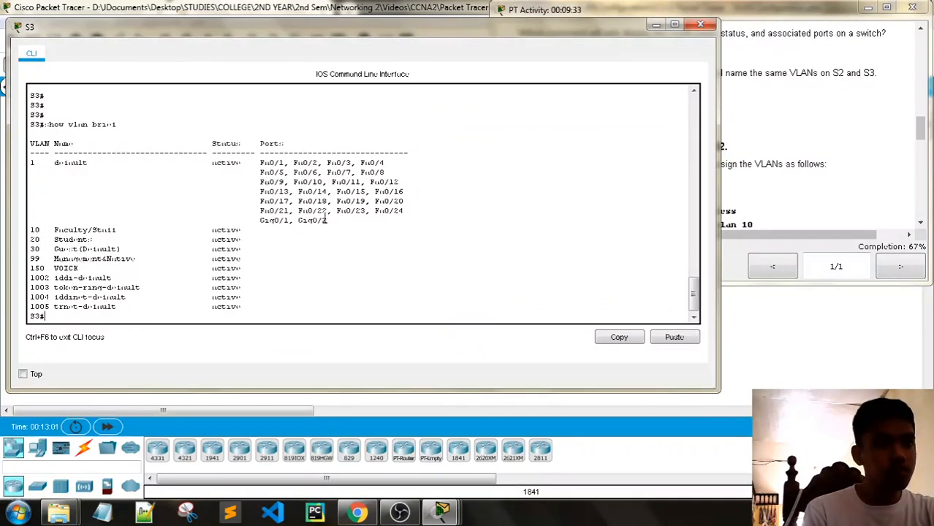
mouse_move(258, 163)
mouse_down()
mouse_move(260, 176)
mouse_move(355, 232)
mouse_move(259, 178)
mouse_up()
click(378, 189)
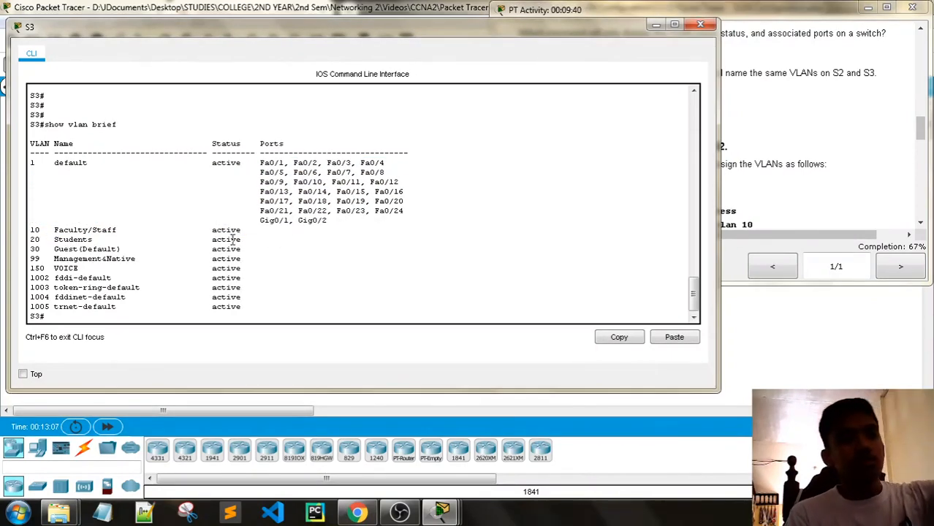
click(657, 25)
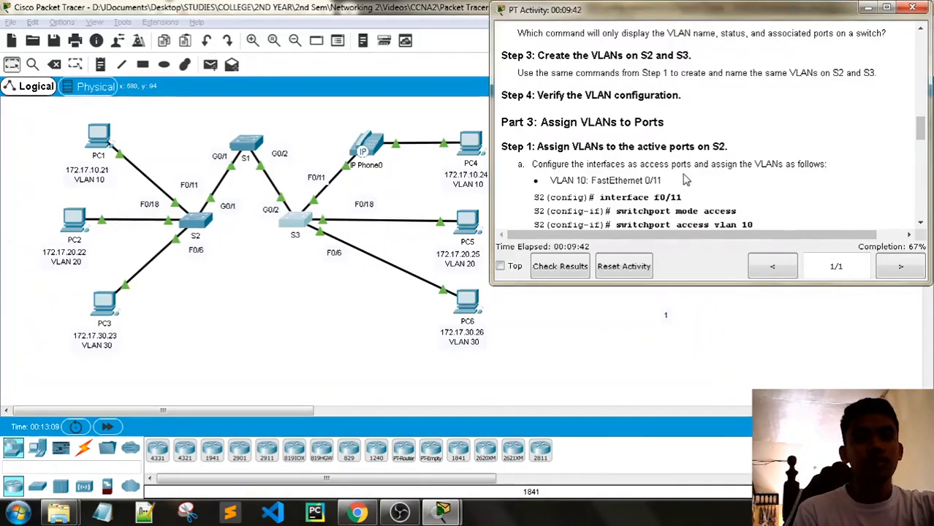
- Check PC1's IP configuration and close its settings window
scroll(685, 179, down, 3)
scroll(685, 179, down, 4)
scroll(687, 173, up, 8)
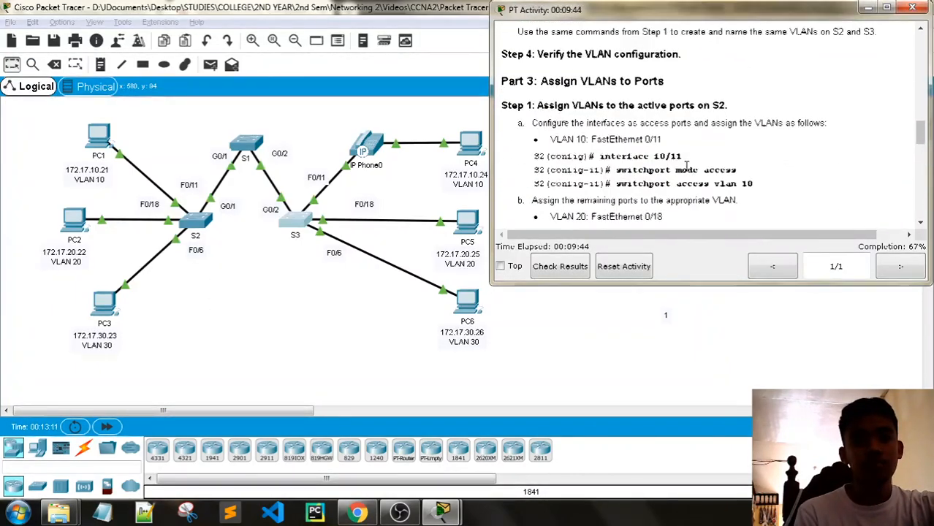
scroll(687, 174, down, 3)
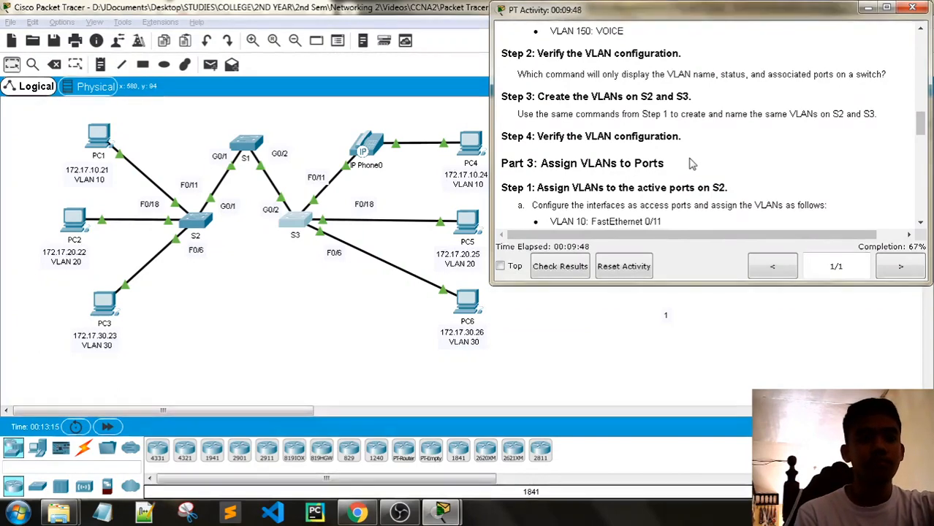
scroll(692, 164, down, 1)
scroll(692, 163, down, 1)
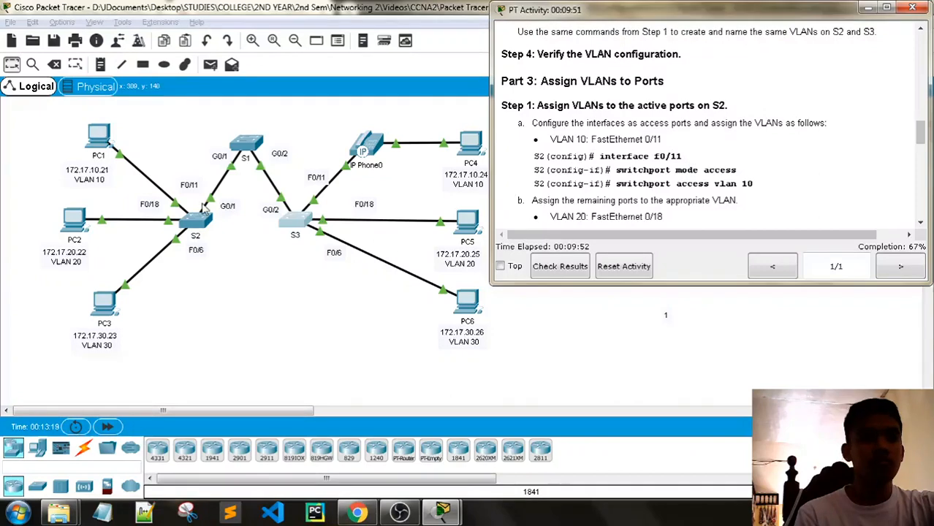
click(98, 136)
click(344, 155)
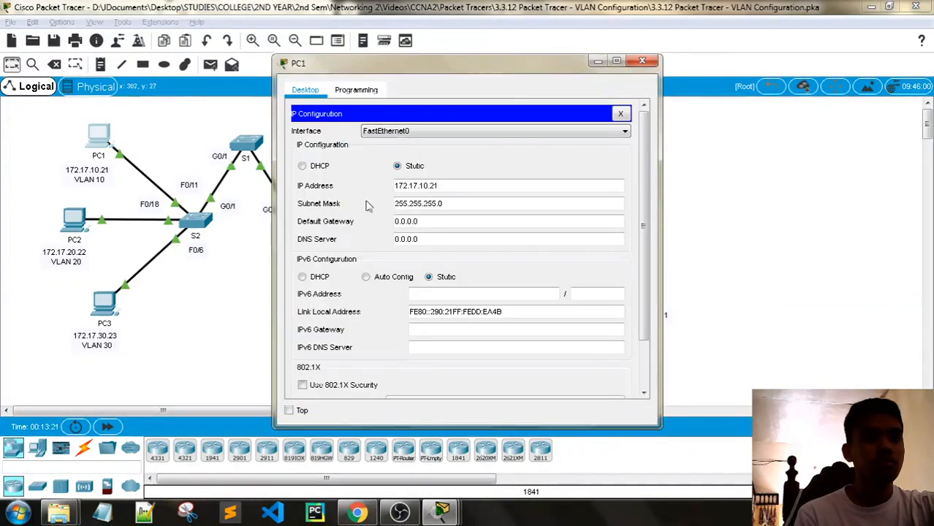
click(643, 61)
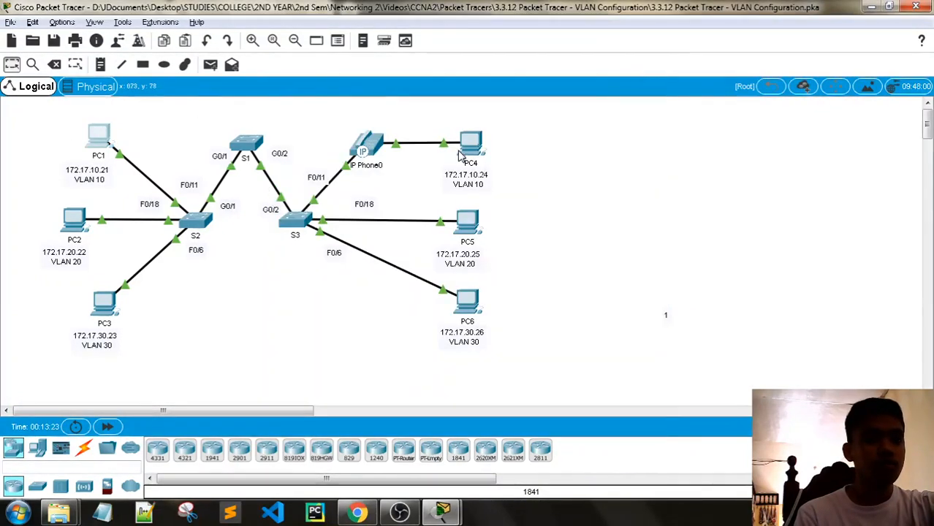
- Check PC4's IP configuration, then look at PC5's settings and close both windows
click(468, 146)
click(338, 155)
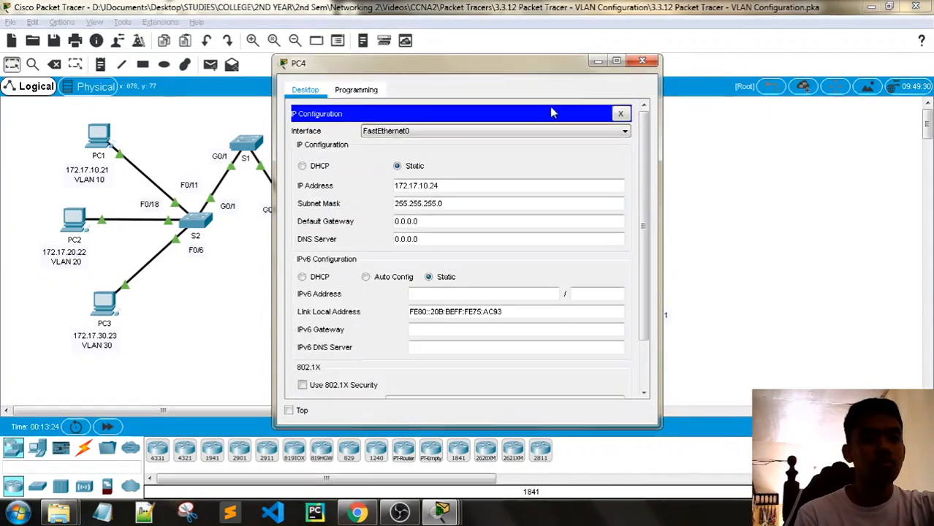
click(640, 64)
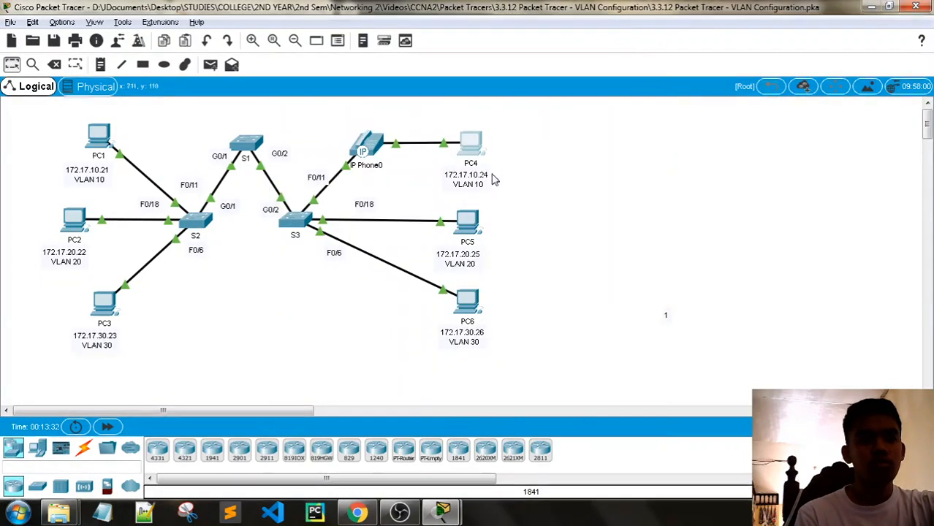
click(466, 224)
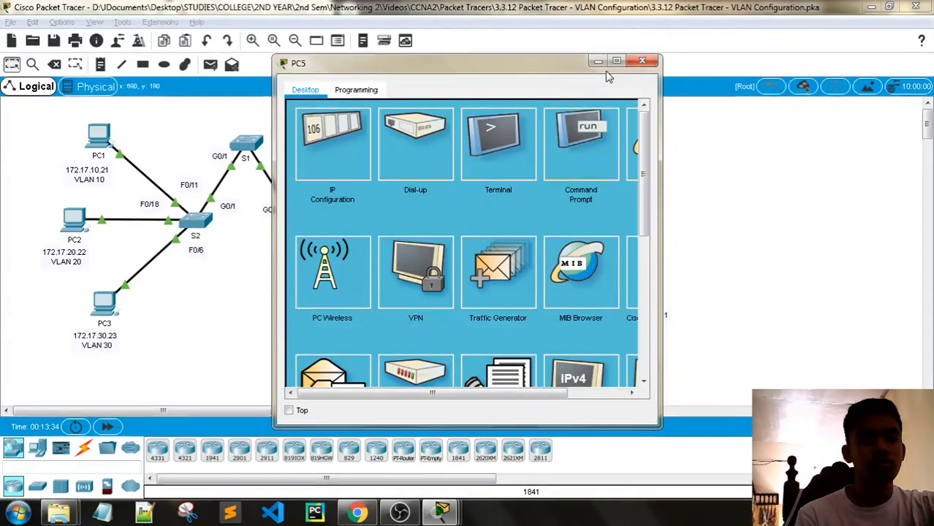
click(642, 62)
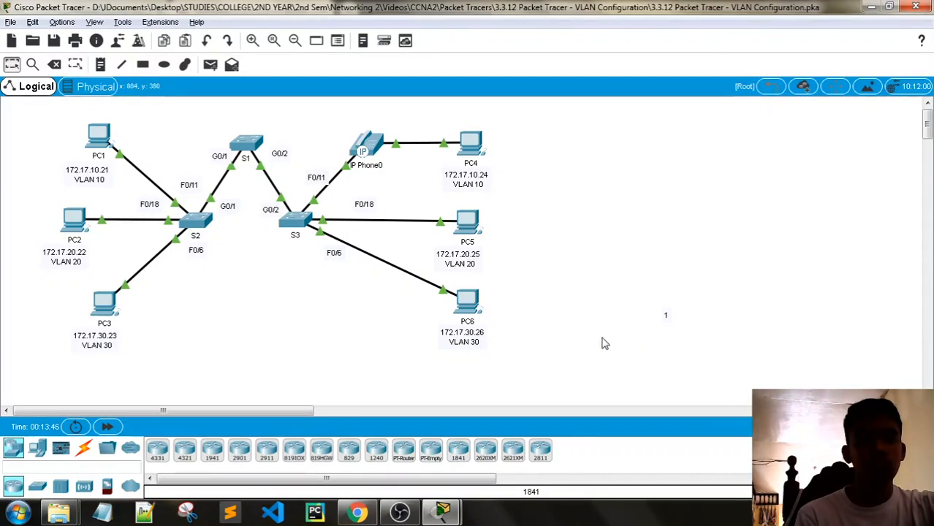
mouse_move(443, 513)
click(407, 393)
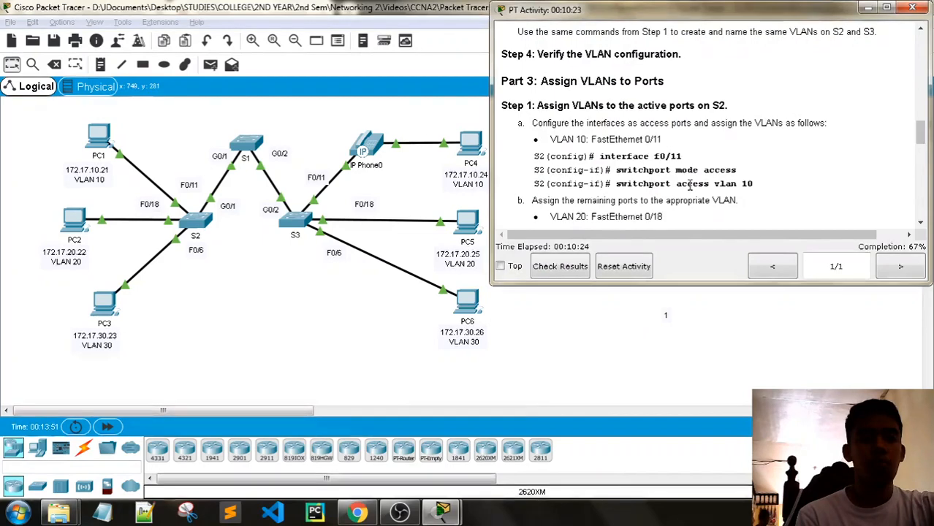
scroll(690, 185, down, 1)
scroll(690, 185, up, 1)
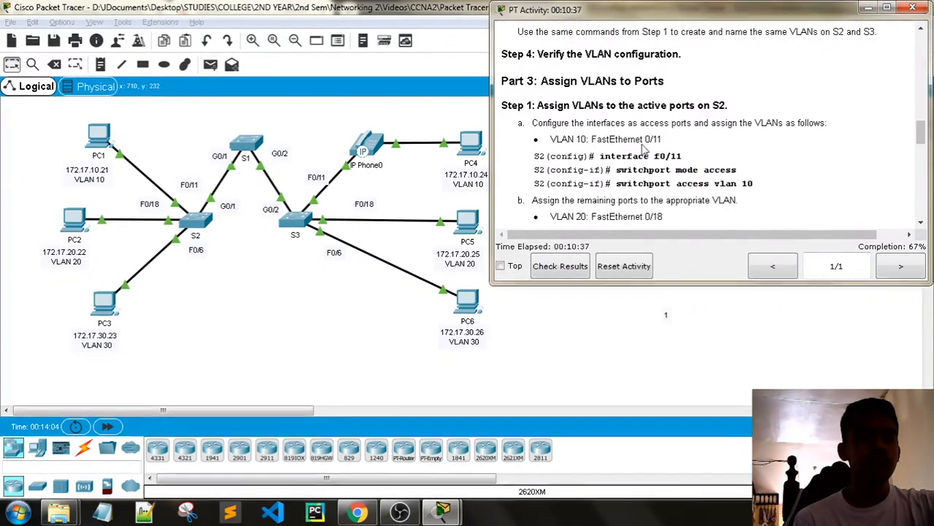
scroll(685, 153, up, 3)
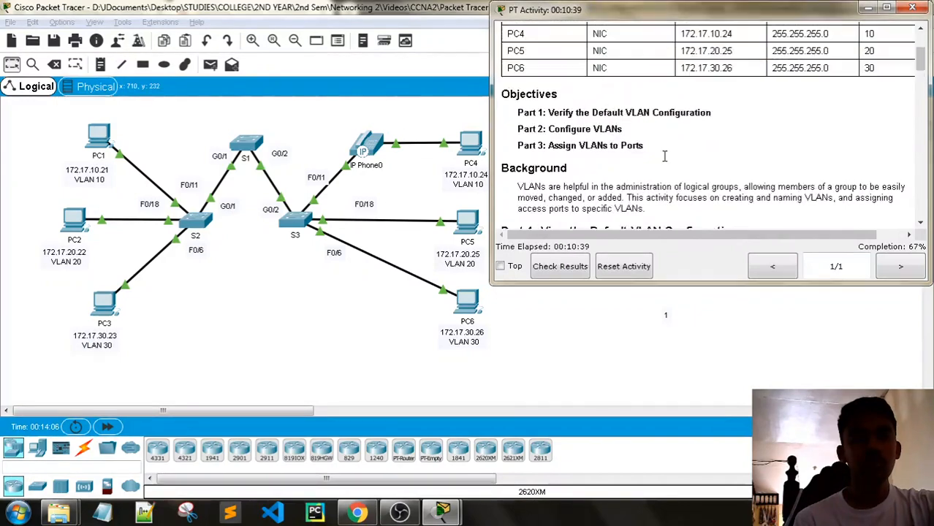
scroll(665, 156, up, 1)
scroll(654, 172, down, 2)
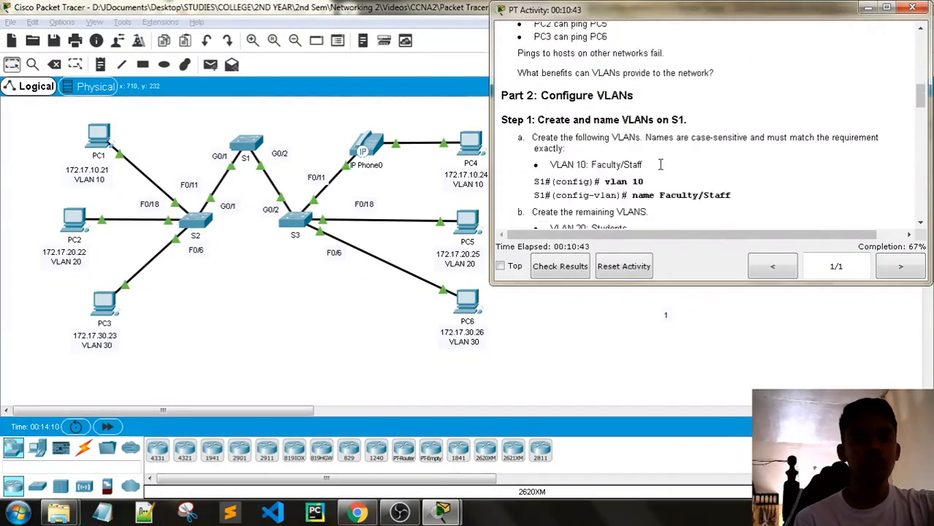
scroll(662, 169, down, 2)
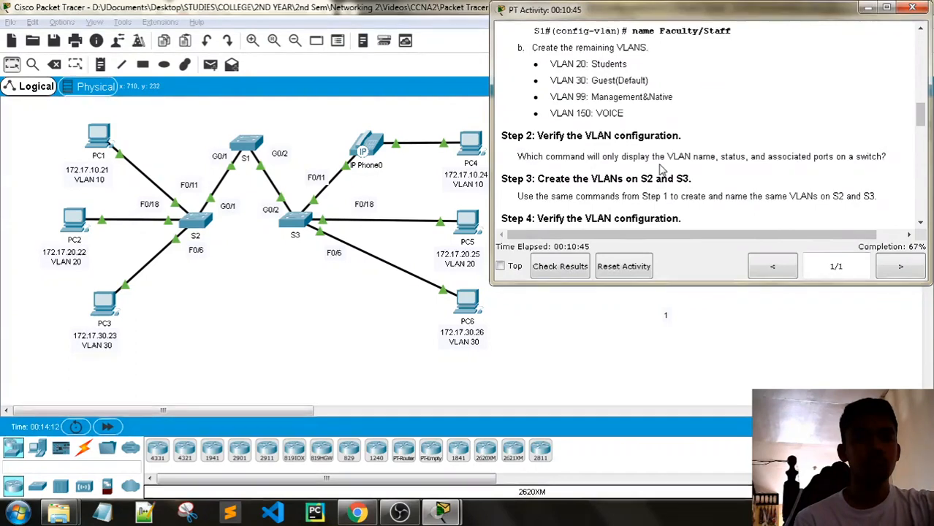
scroll(661, 169, up, 3)
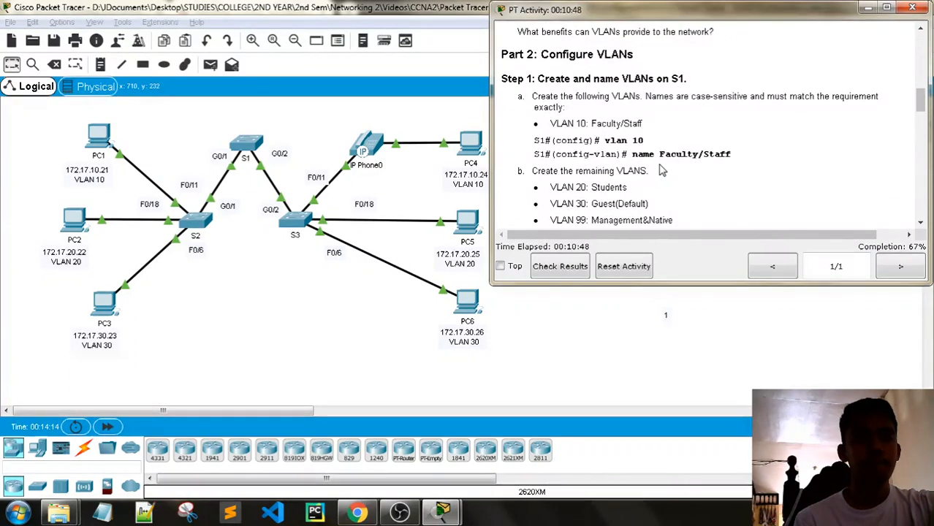
scroll(661, 170, up, 3)
scroll(662, 170, down, 5)
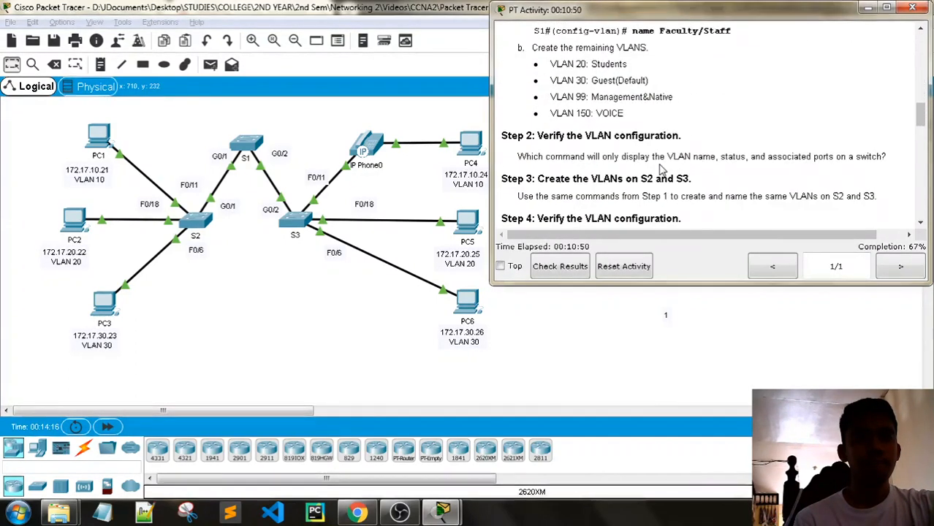
scroll(662, 169, up, 1)
scroll(662, 170, down, 2)
scroll(661, 169, down, 4)
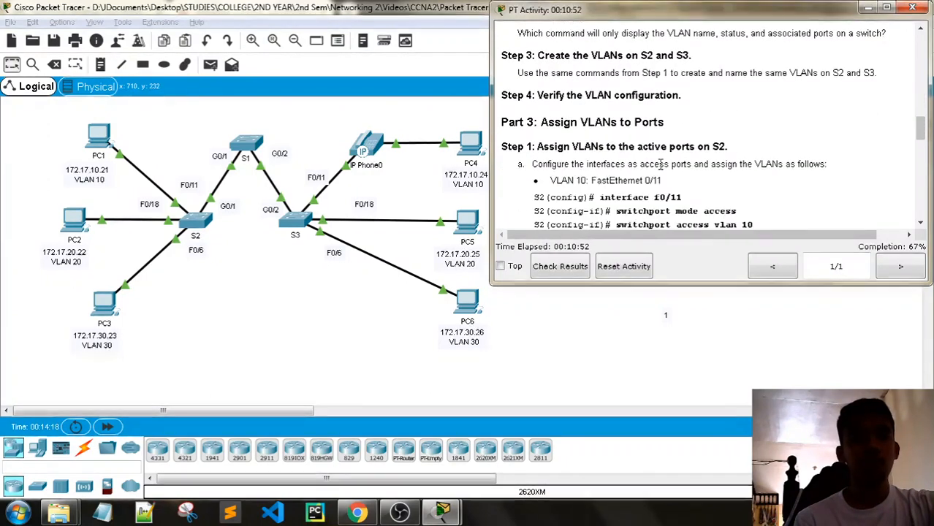
- Reopen S2's CLI beside the Part 3 instructions, refresh the S2(config)# prompt, and place it lower left
click(197, 223)
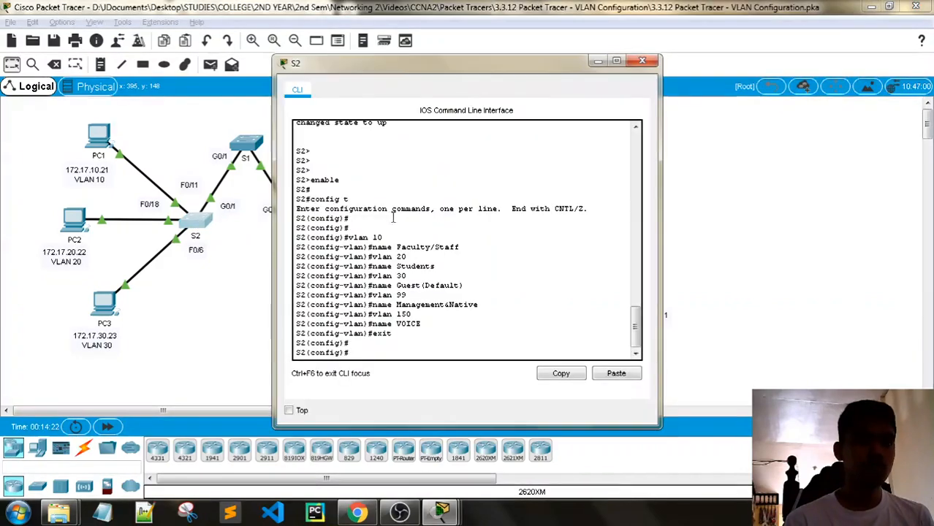
drag(400, 69, 188, 40)
click(455, 217)
key(alt+Tab)
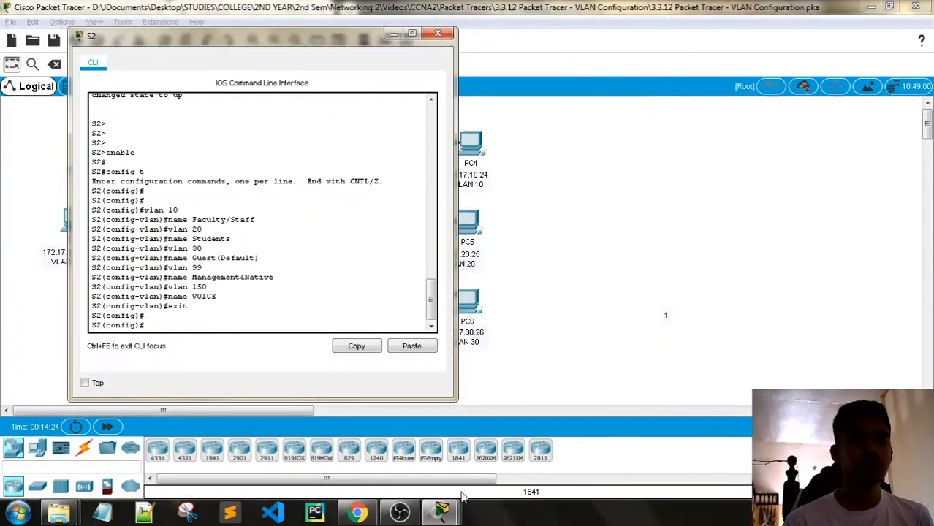
click(447, 512)
click(313, 465)
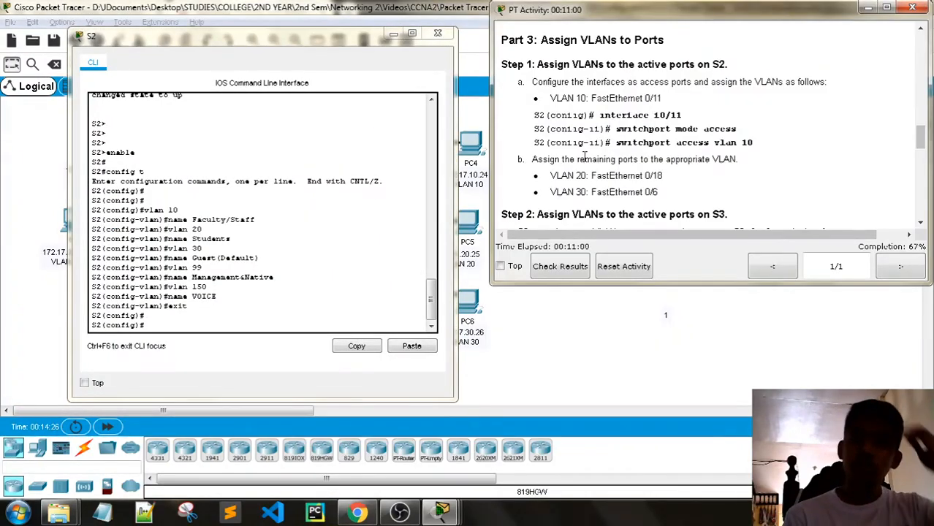
click(186, 322)
key(Return)
key(Return)
key(Return)
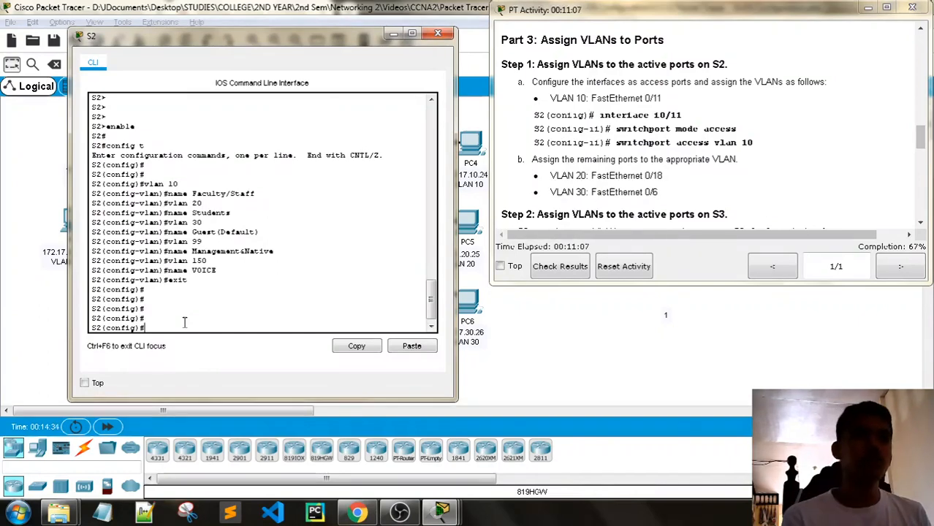
drag(212, 34, 173, 319)
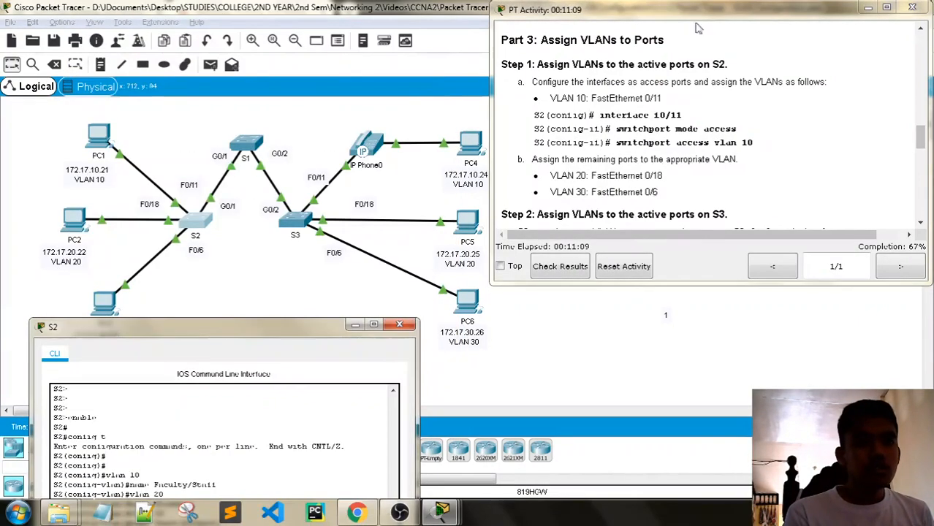
click(870, 7)
click(355, 324)
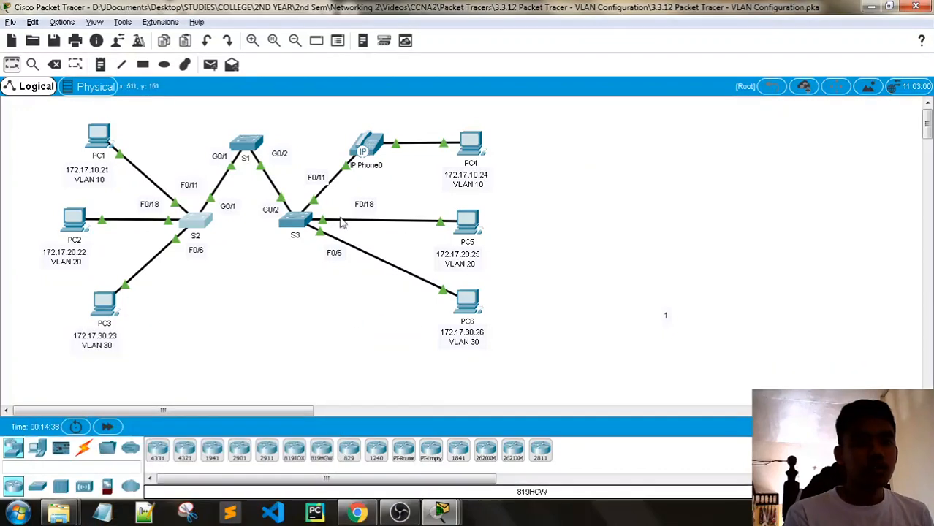
click(106, 143)
click(328, 133)
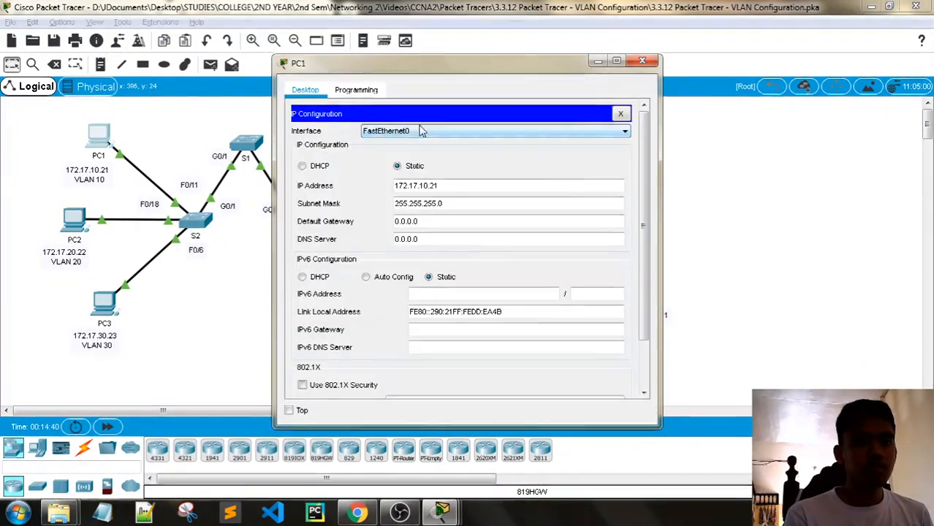
click(644, 62)
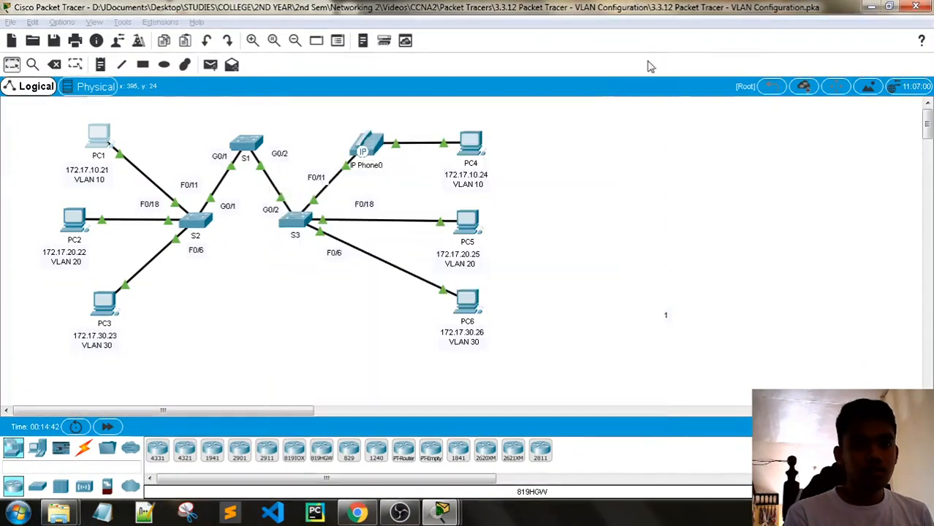
click(471, 145)
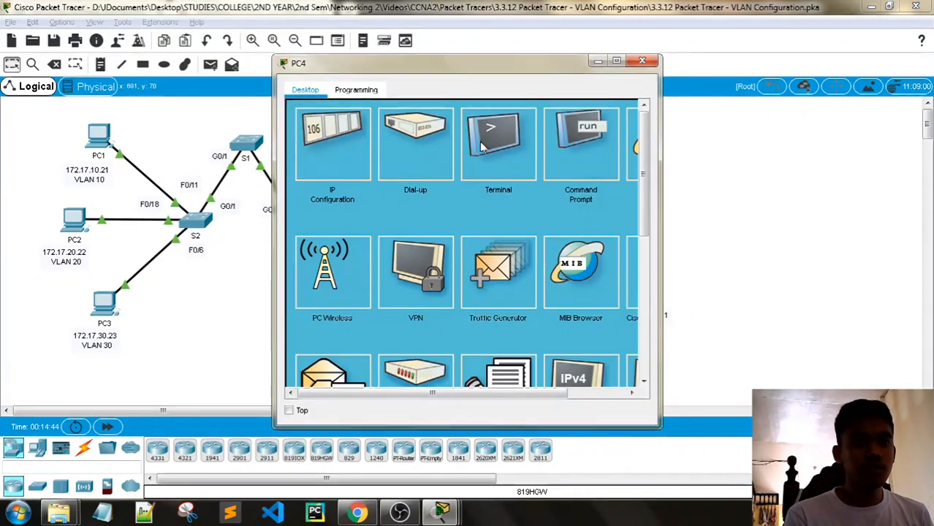
click(333, 142)
click(643, 62)
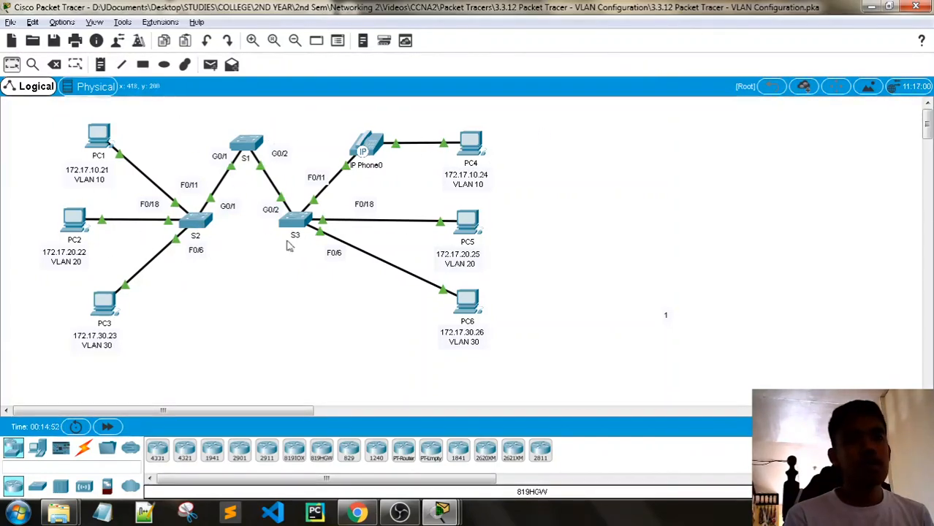
key(alt+Tab)
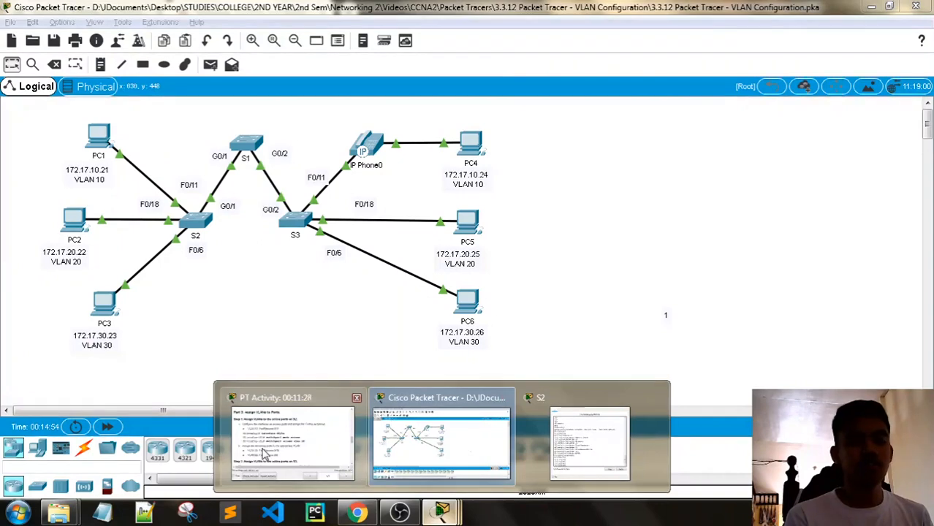
mouse_move(441, 511)
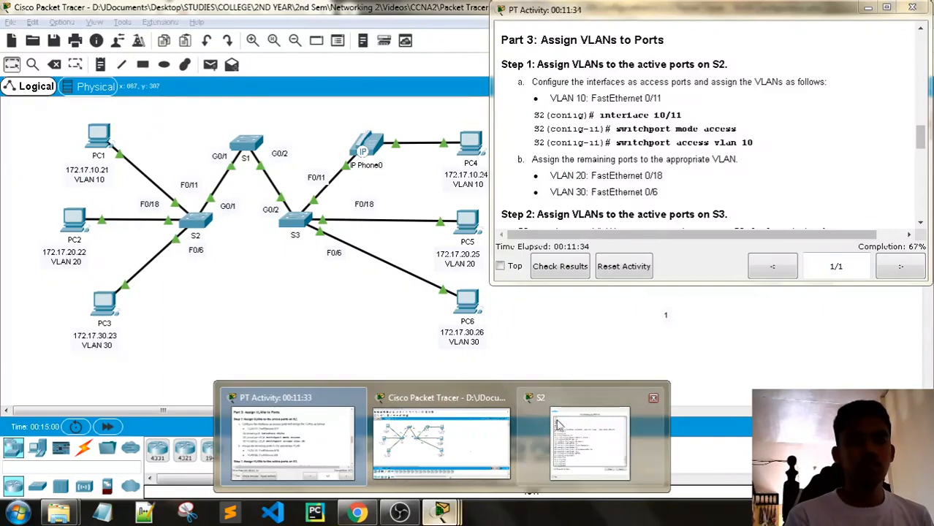
click(615, 437)
- On S2, set interface f0/11 to switchport mode access in VLAN 10
drag(338, 332, 359, 15)
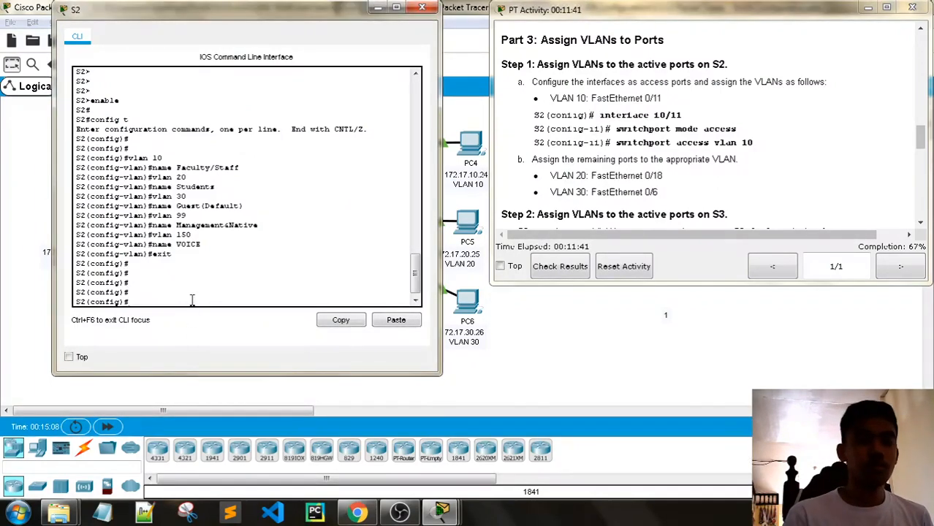
key(Return)
key(Return)
key(Return)
key(Return)
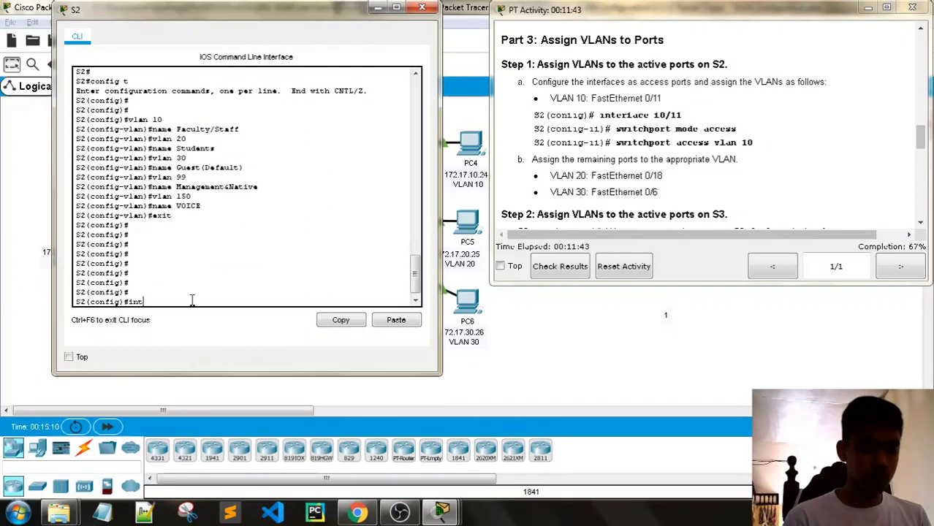
text(interface)
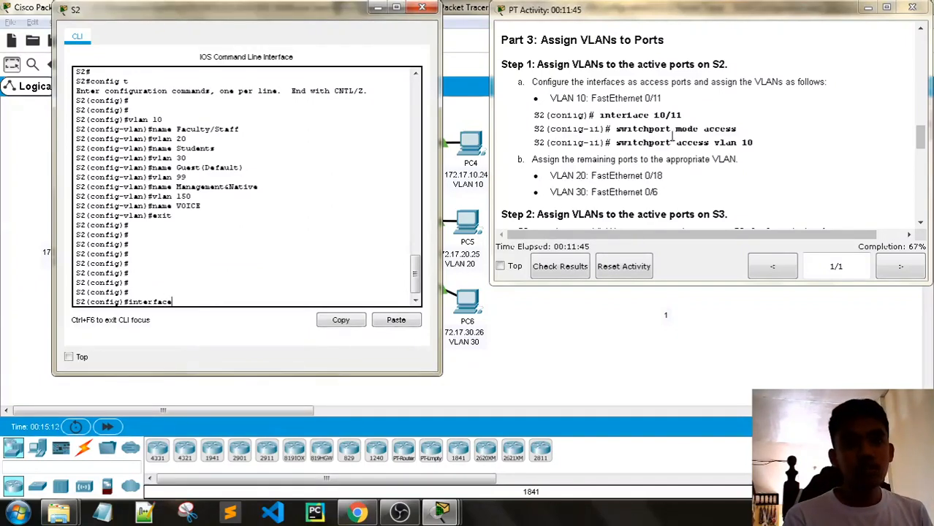
text( fa)
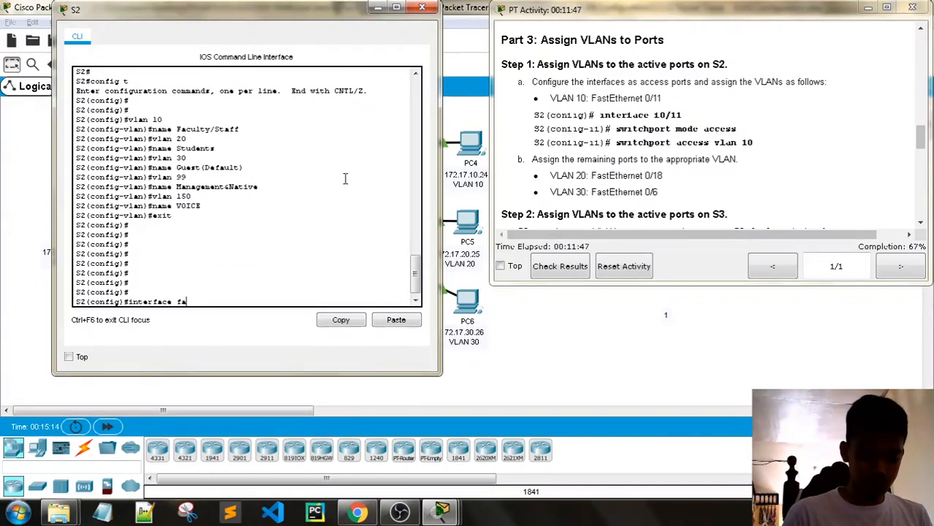
text(0)
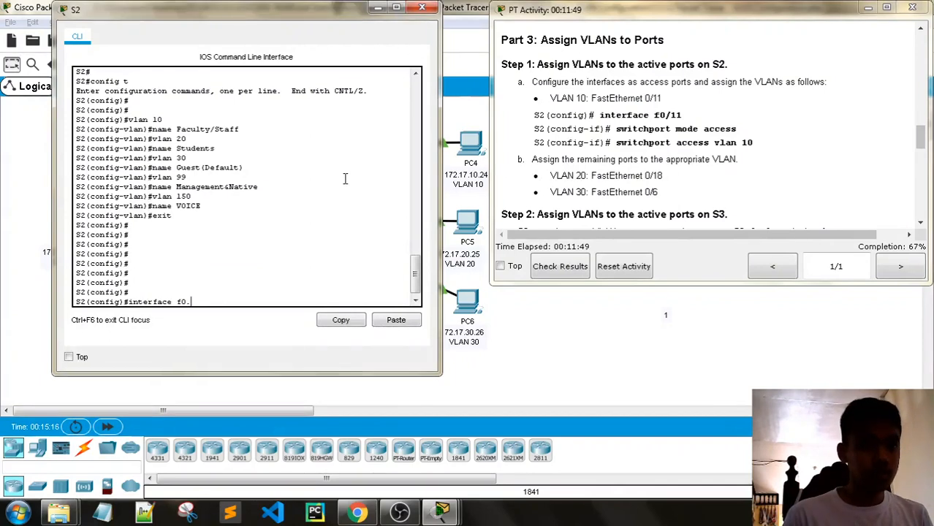
text(/11)
key(Return)
key(Return)
key(Return)
key(Return)
key(Return)
key(Return)
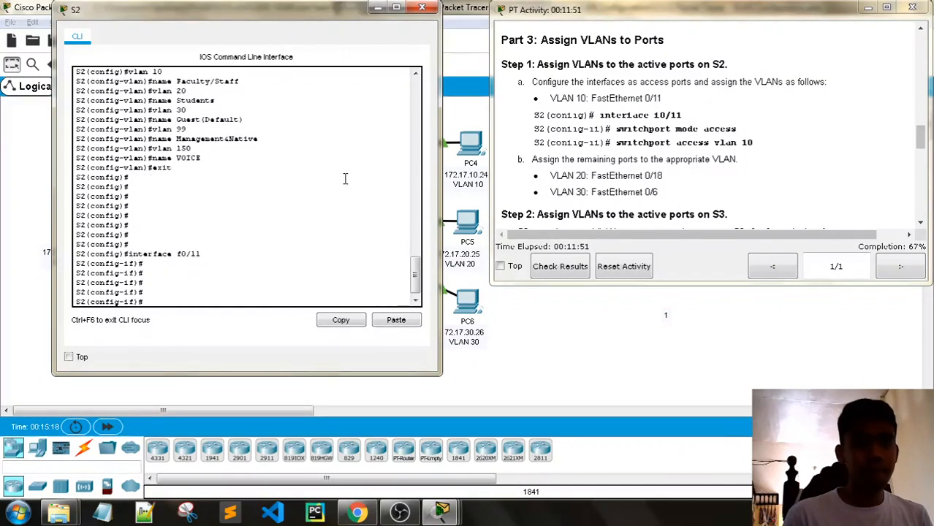
text(switch)
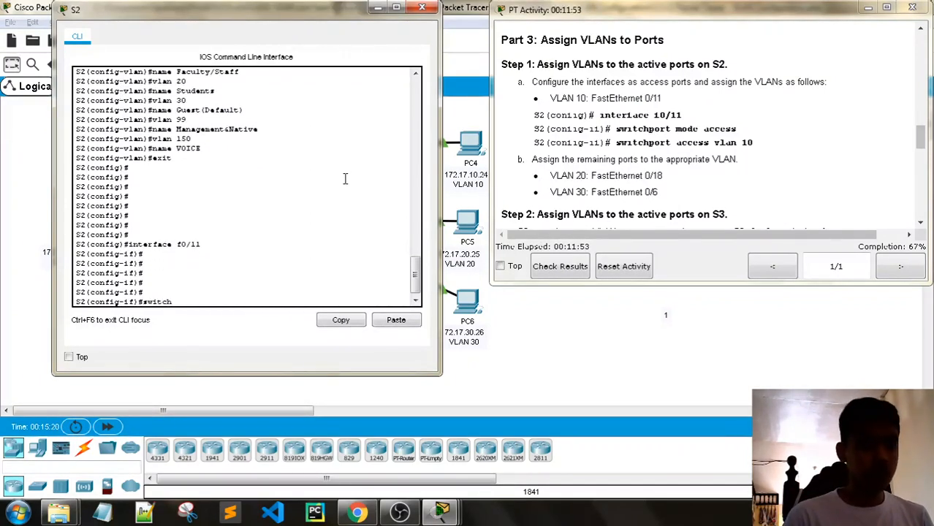
text(port mode access)
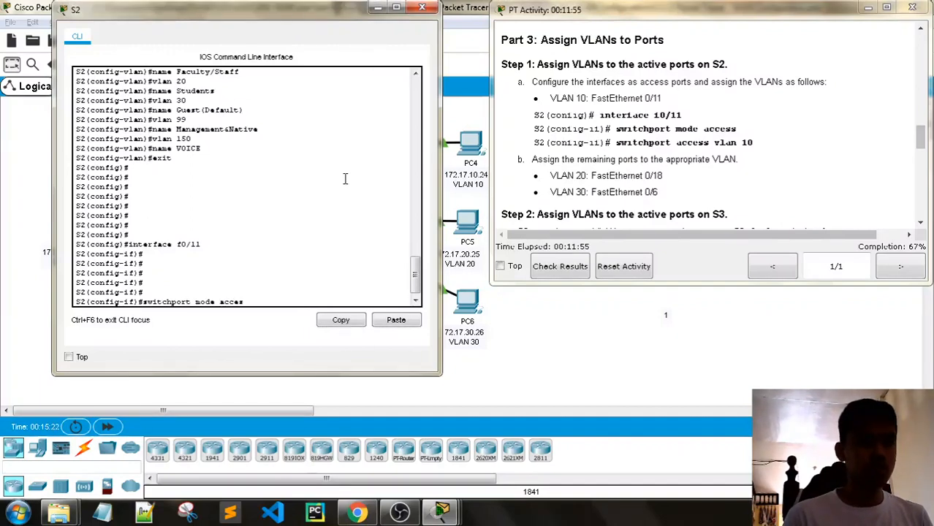
key(Return)
text(switchport access vlan 10)
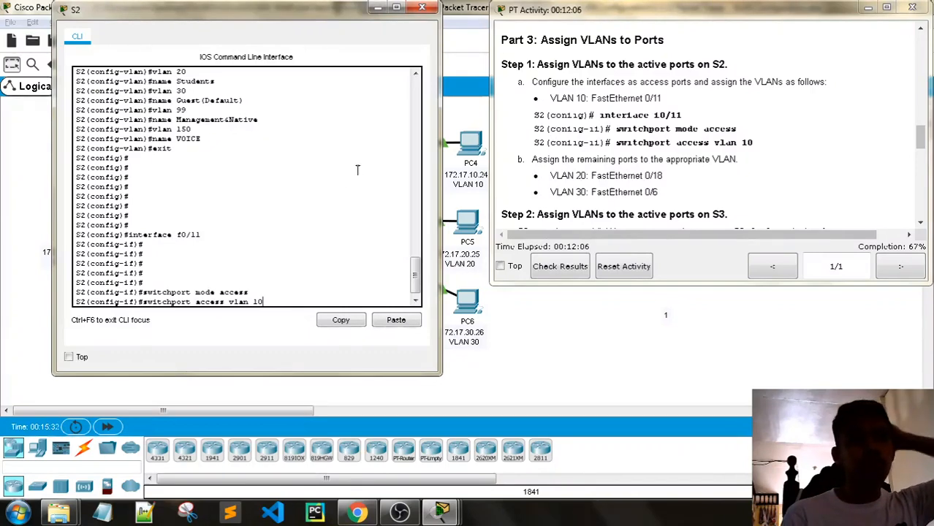
mouse_move(248, 23)
mouse_down()
mouse_move(326, 234)
mouse_move(333, 331)
mouse_move(280, 100)
mouse_move(243, 26)
mouse_up()
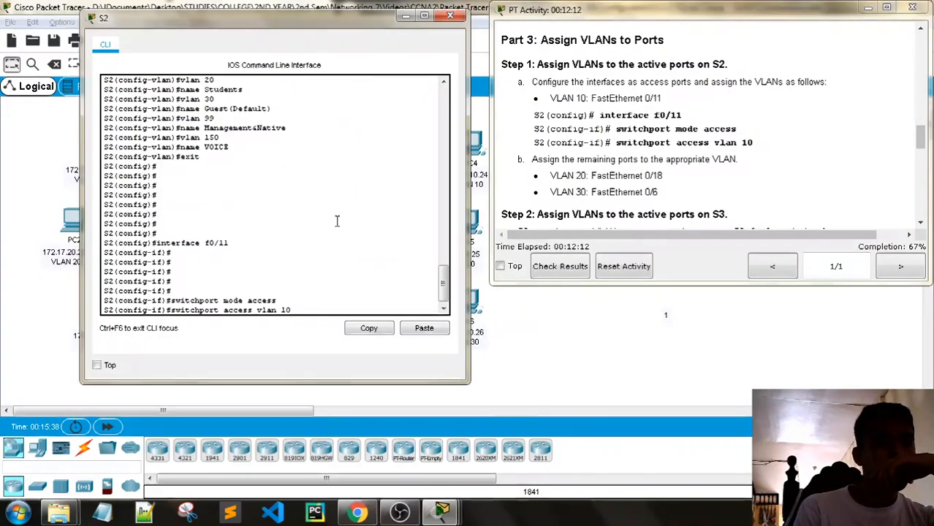
key(Return)
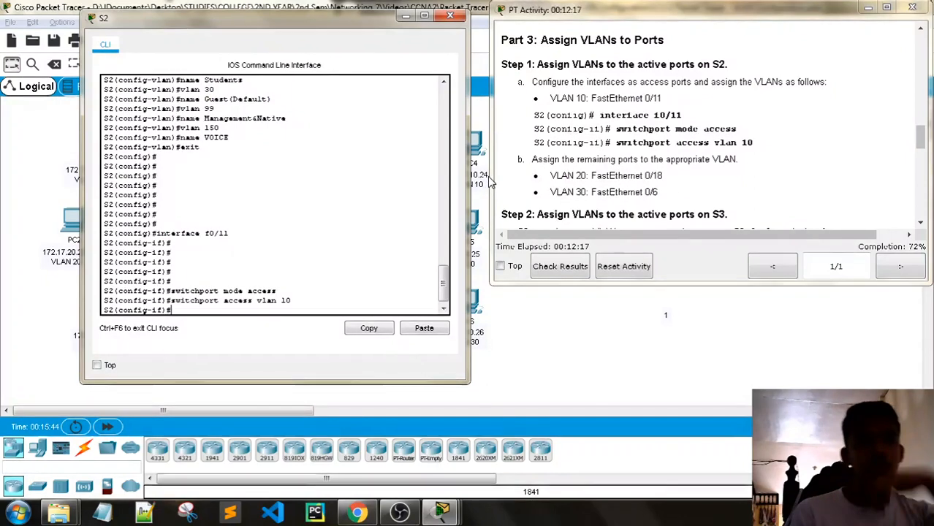
- Make S2's F0/18 an access port in VLAN 20, reusing command history
key(Up)
key(Up)
key(Up)
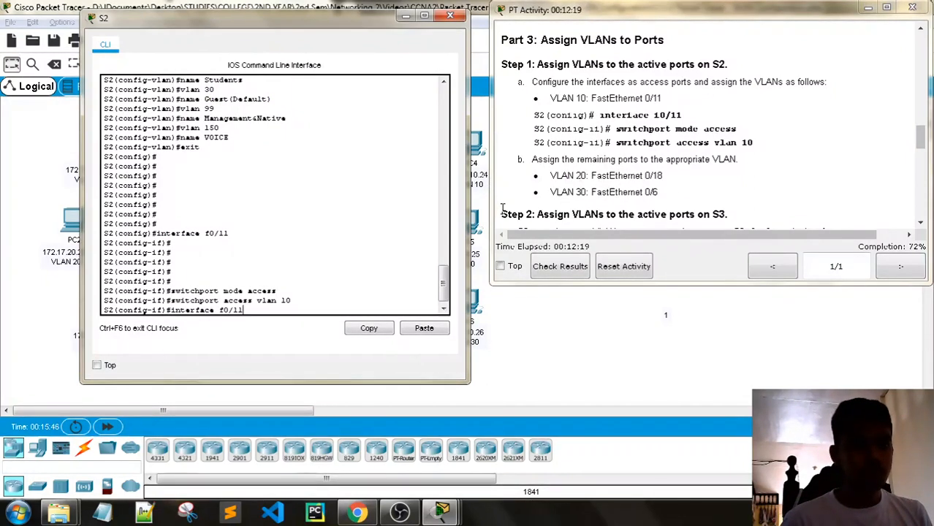
key(BackSpace)
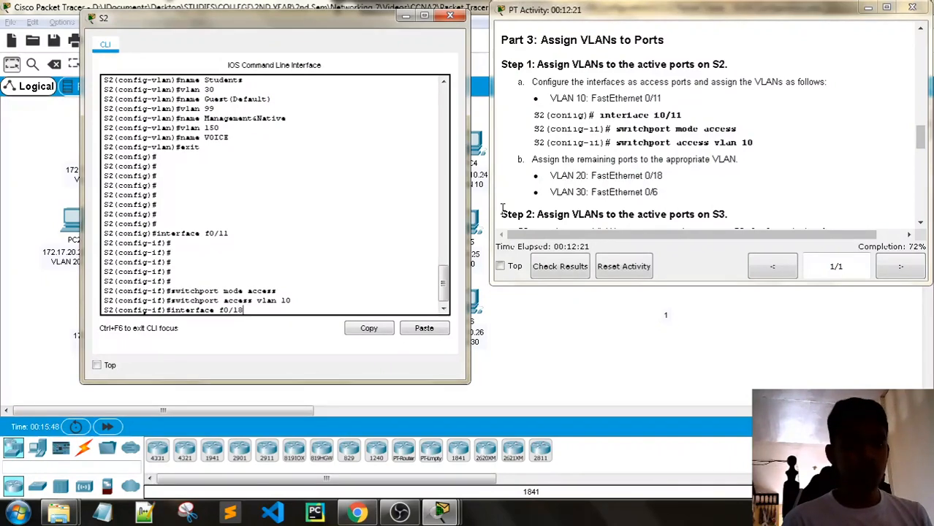
key(Return)
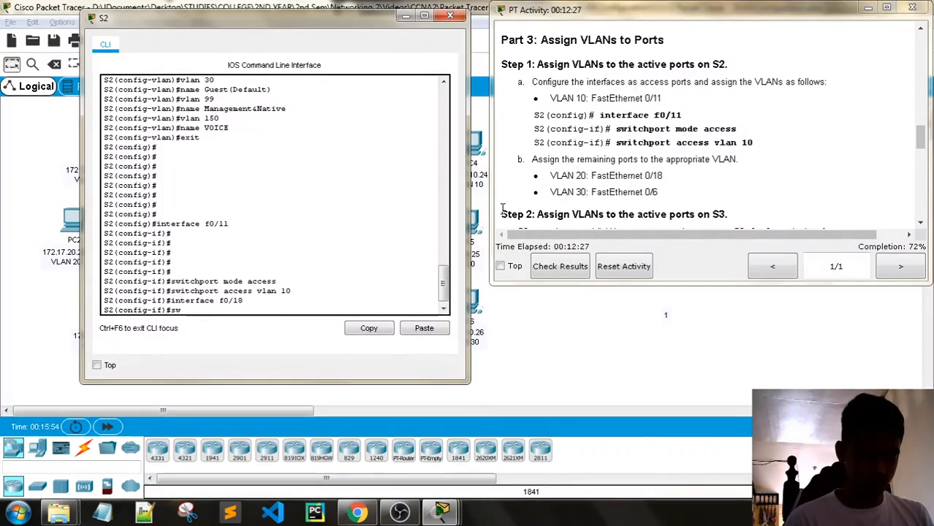
text(switchport mode acc)
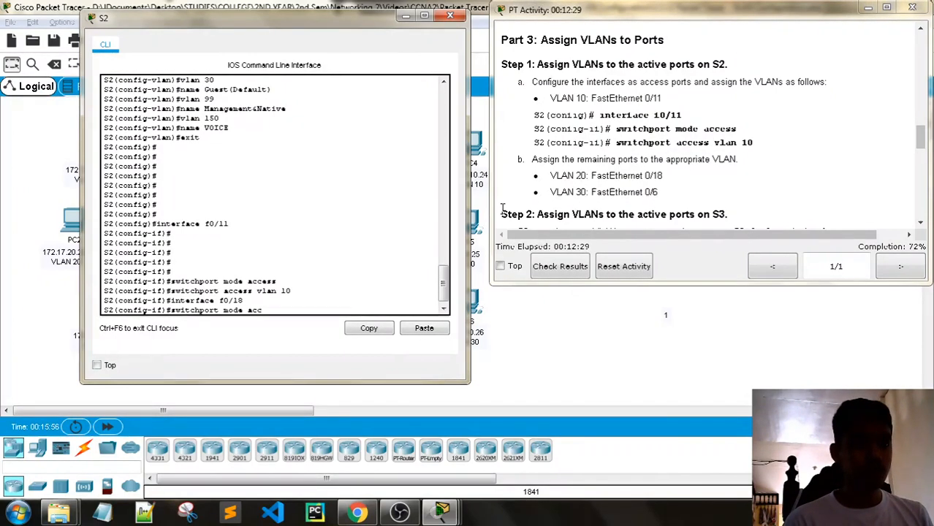
text(ess)
key(Return)
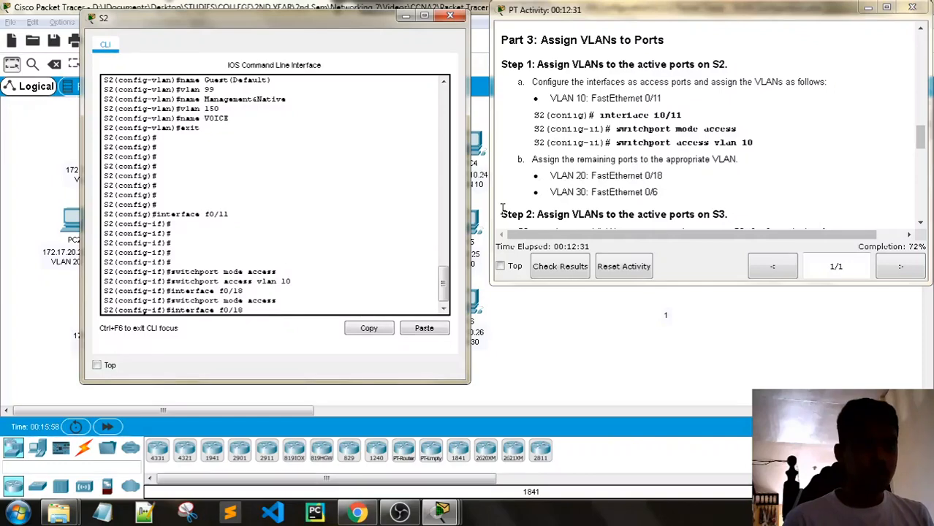
key(Down)
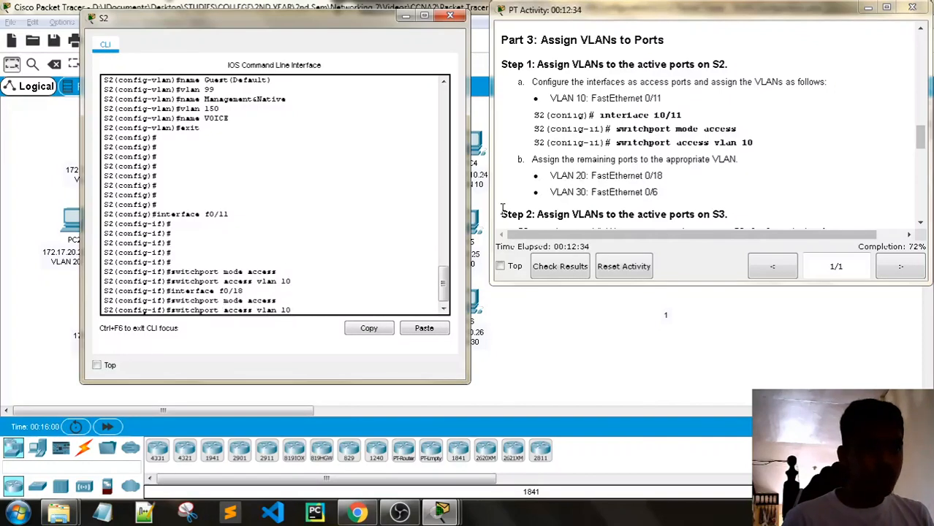
key(BackSpace)
key(BackSpace)
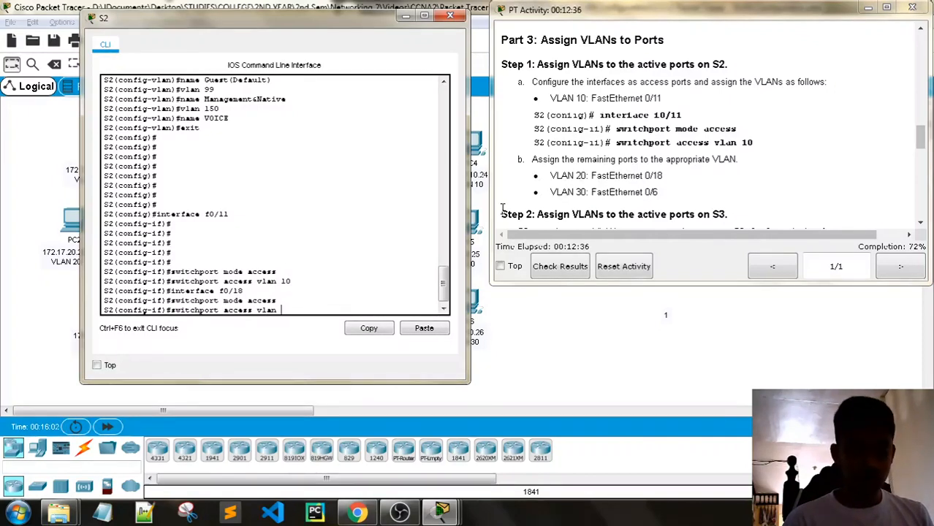
text(20)
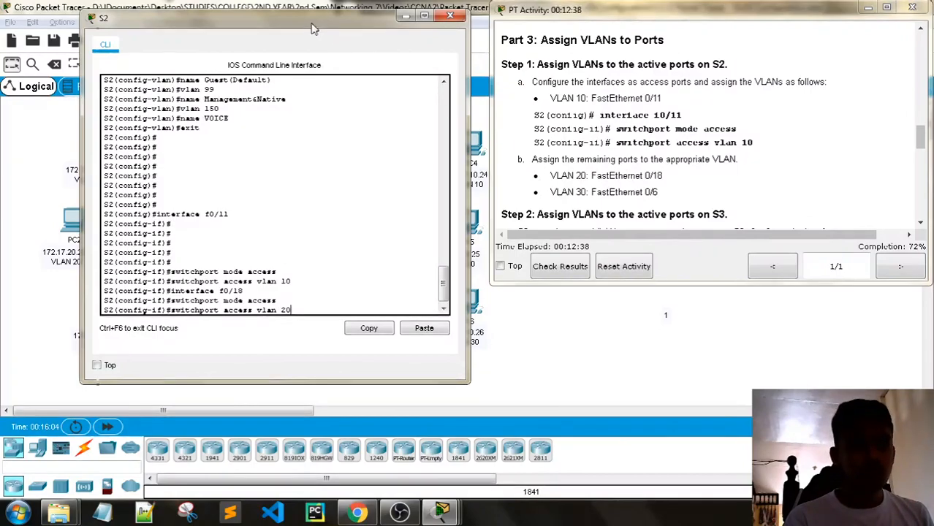
mouse_move(312, 29)
mouse_down()
mouse_move(636, 102)
mouse_move(583, 192)
mouse_move(578, 103)
mouse_move(327, 46)
mouse_move(298, 25)
mouse_up()
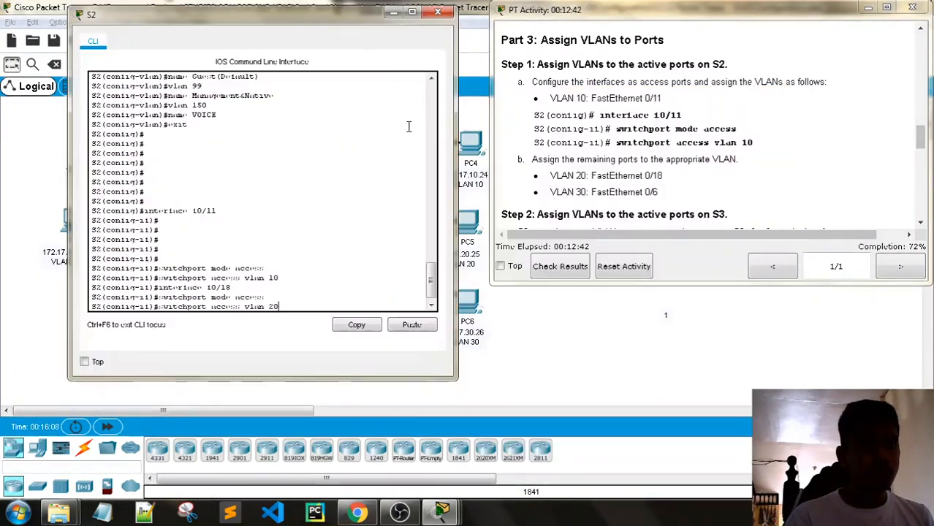
key(Return)
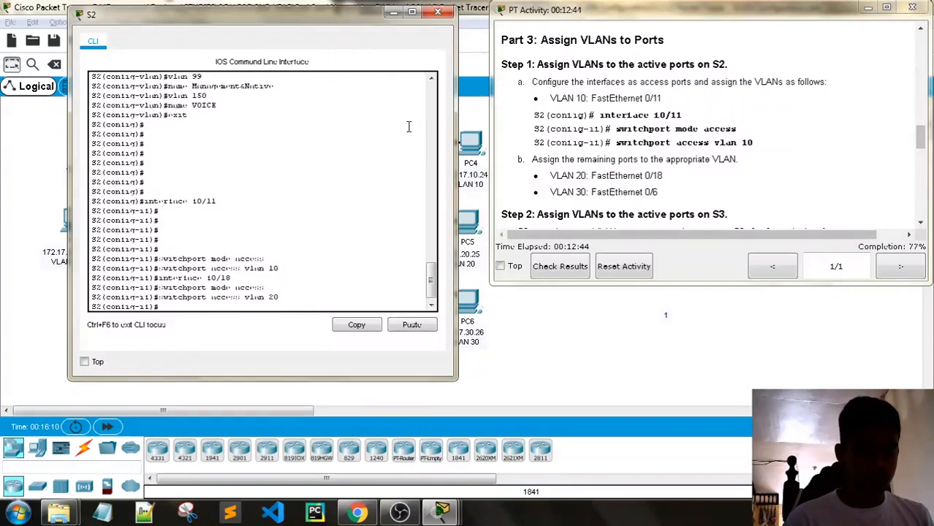
- Make S2's F0/6 an access port in VLAN 30
key(Up)
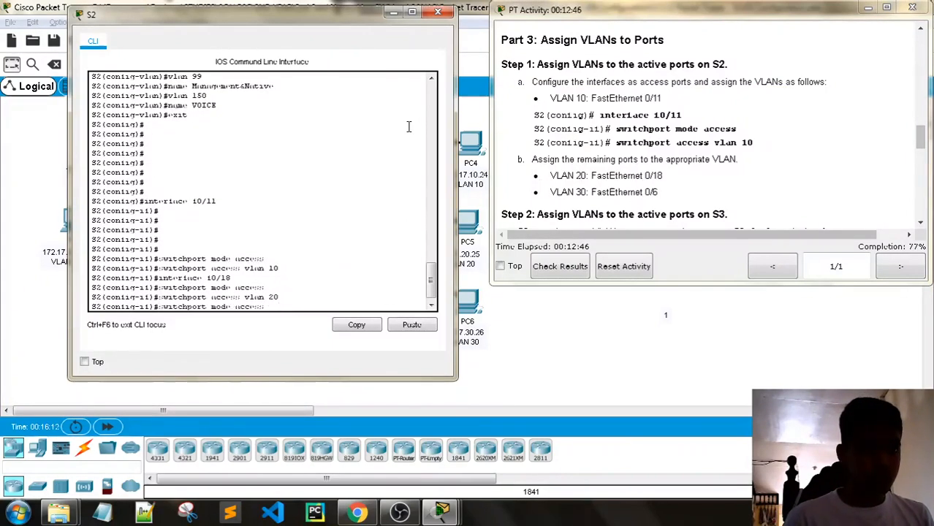
key(BackSpace)
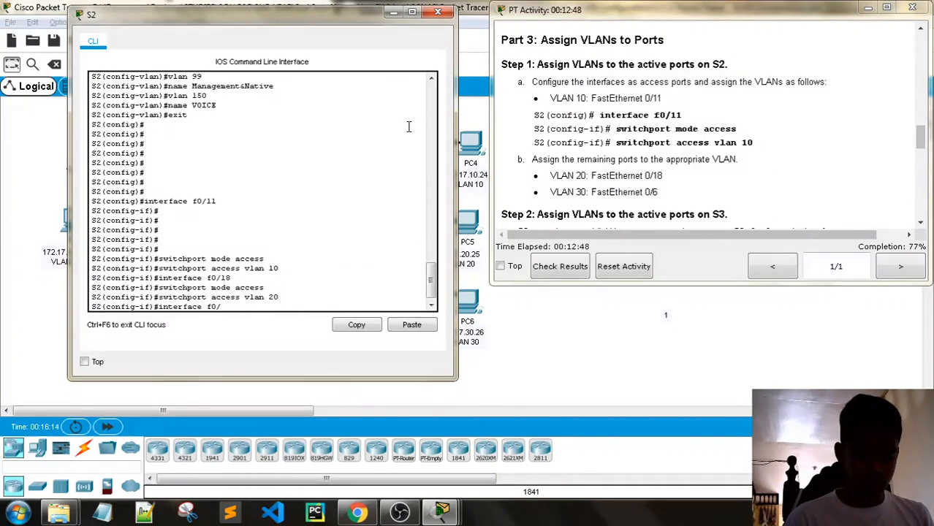
key(BackSpace)
text(6)
key(Return)
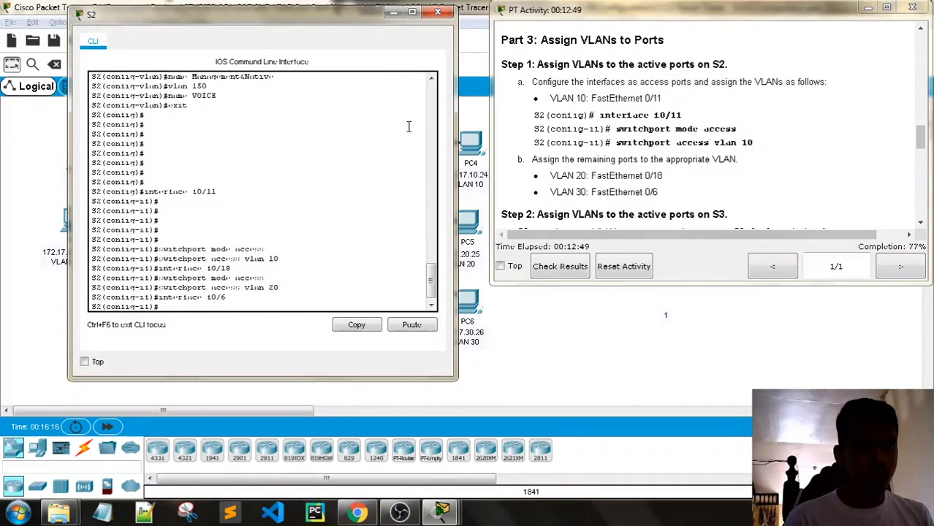
key(Up)
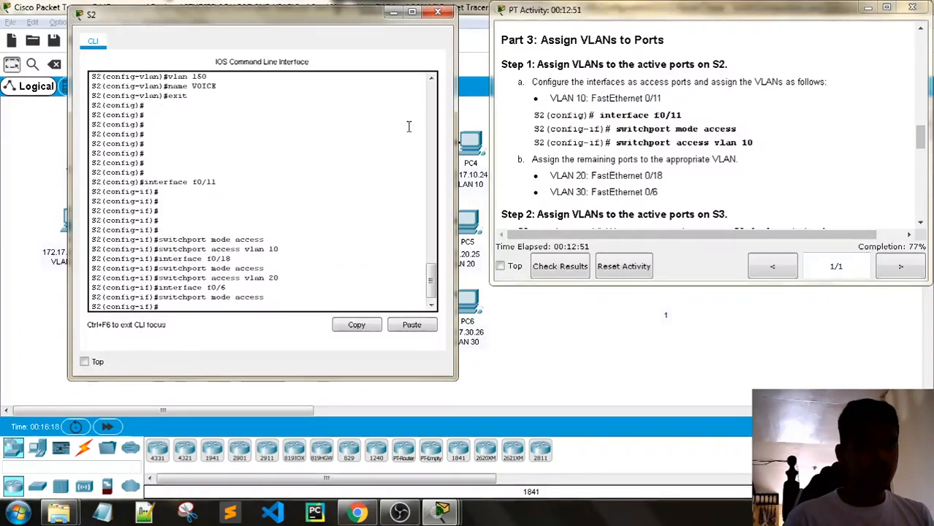
key(Return)
key(Up)
key(Up)
key(Up)
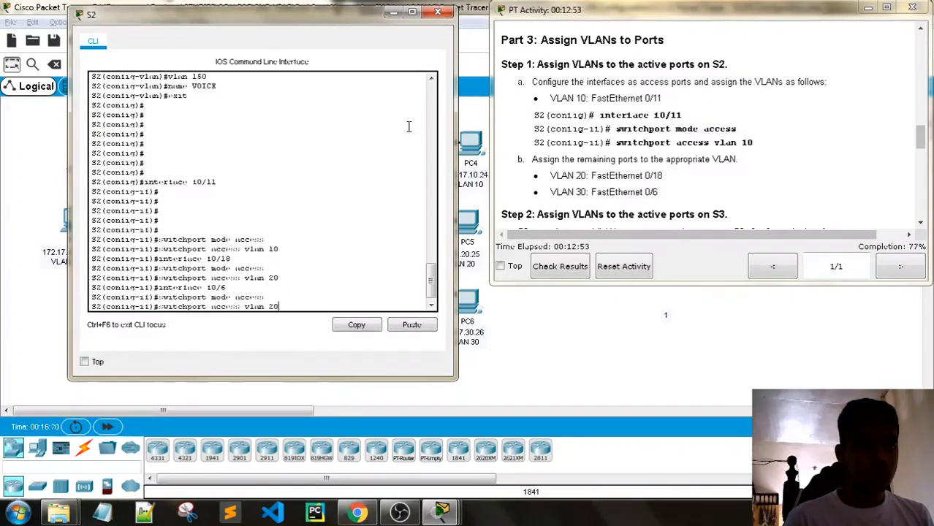
key(BackSpace)
key(BackSpace)
text(30)
key(Return)
key(Return)
key(Return)
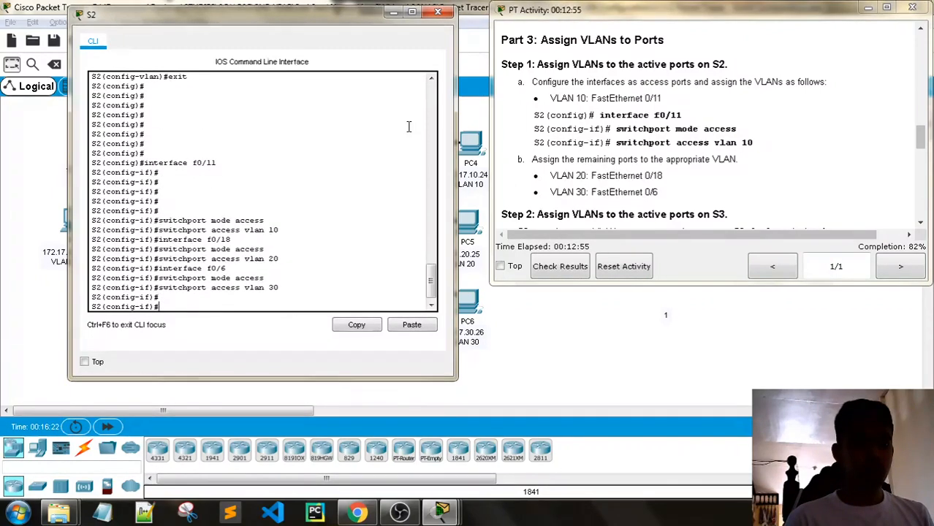
text(exit)
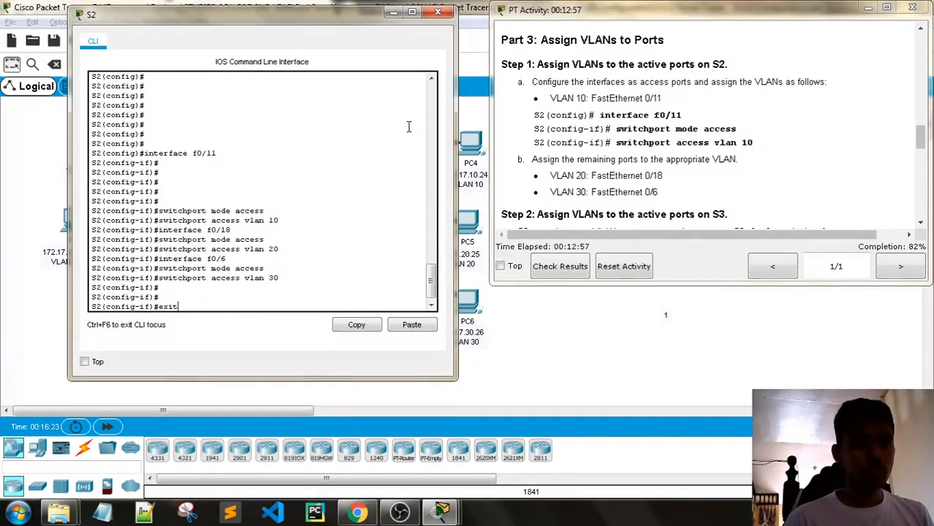
key(BackSpace)
key(BackSpace)
key(BackSpace)
key(BackSpace)
scroll(715, 116, down, 3)
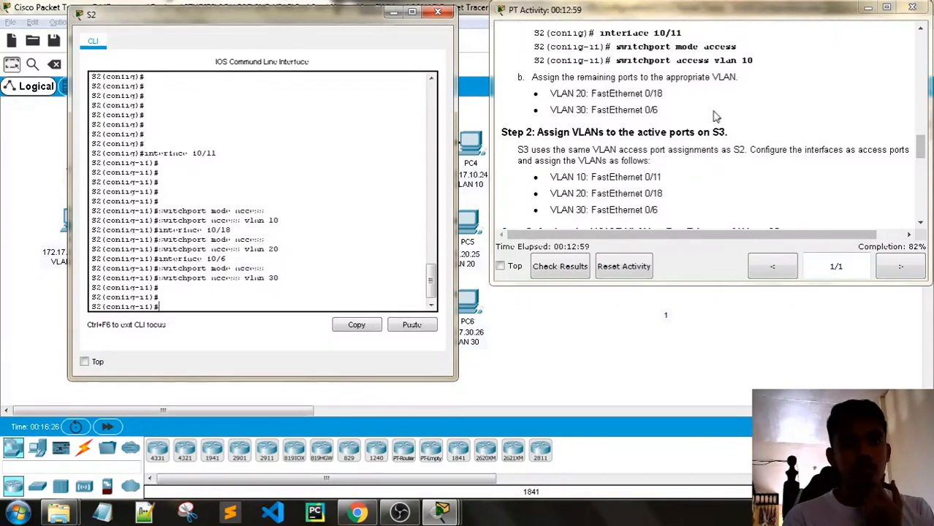
scroll(715, 175, down, 3)
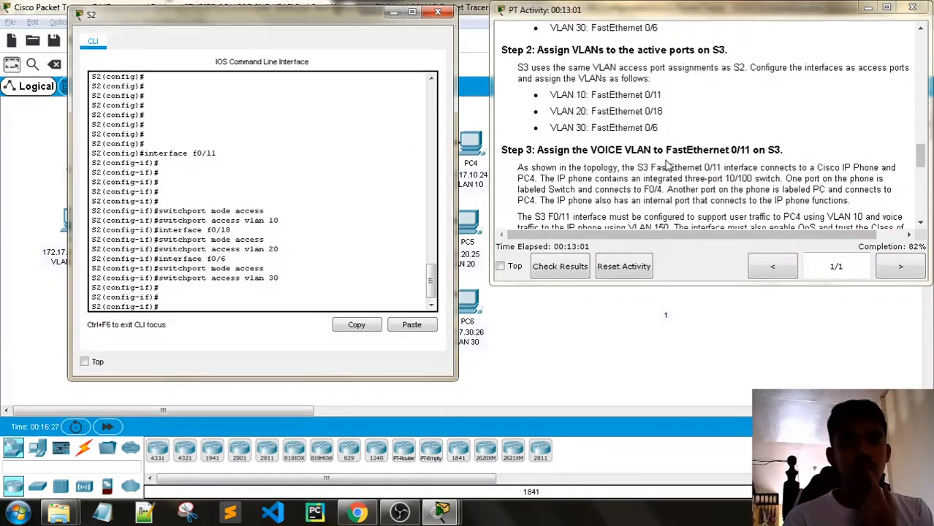
- Close the S2 console and scroll the instructions to Step 2 for S3
scroll(666, 167, up, 3)
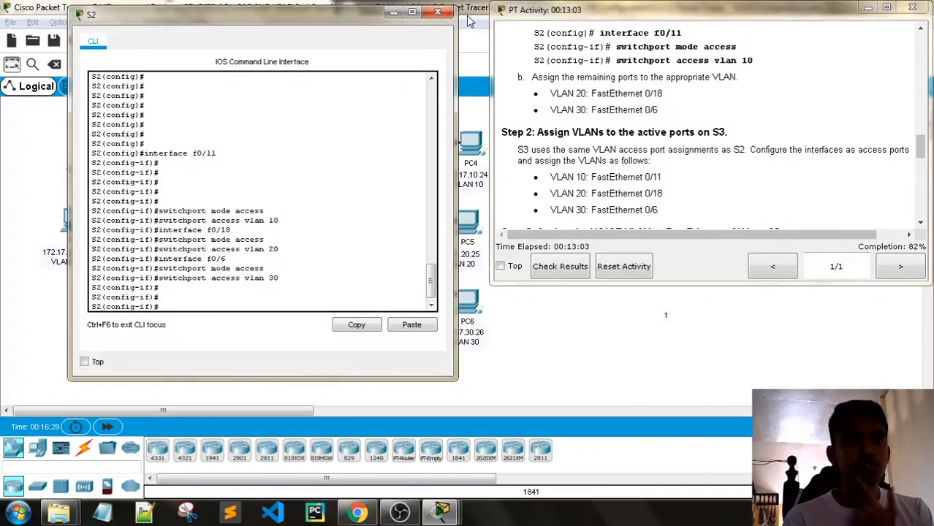
click(438, 12)
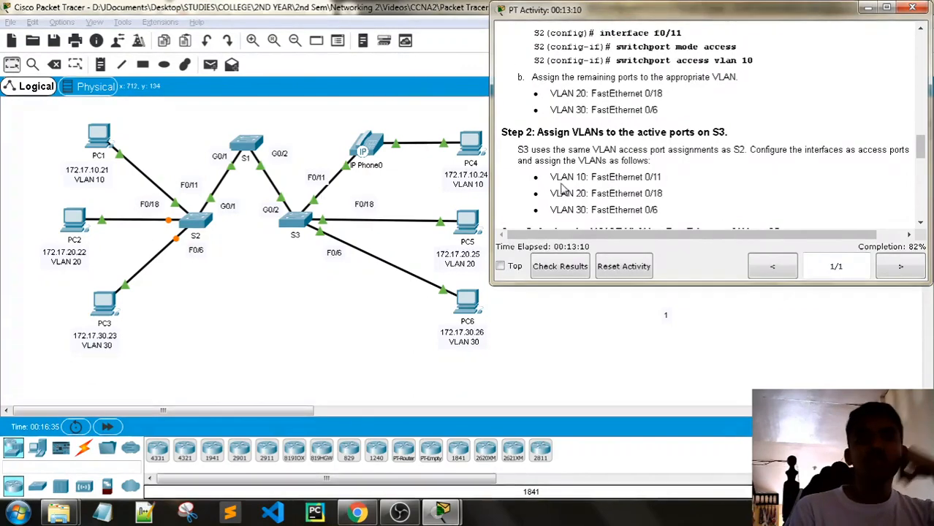
scroll(540, 162, down, 1)
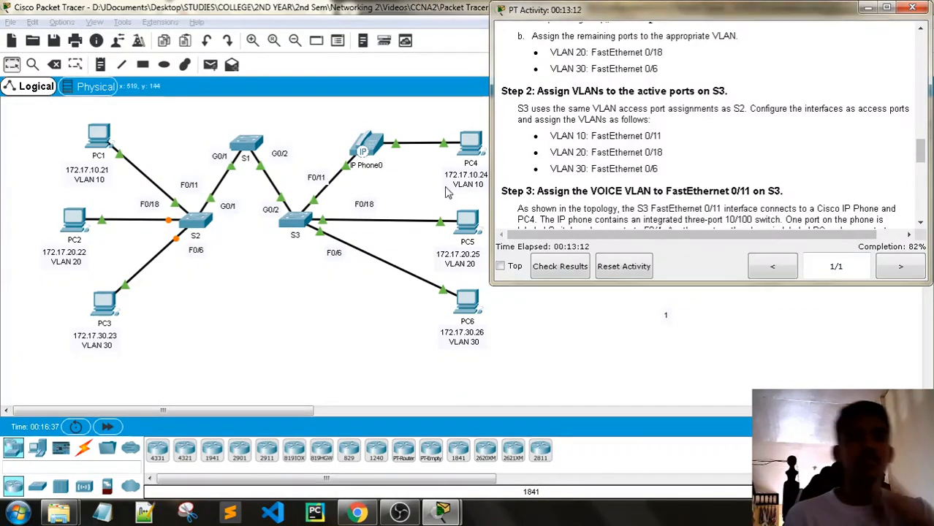
- Open S3's CLI beside the instructions and enter global configuration mode with config t
click(294, 231)
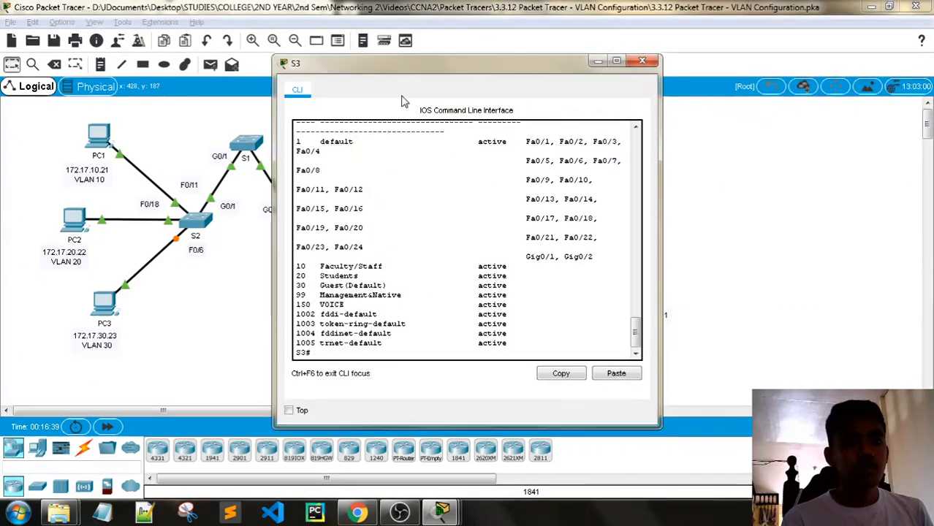
drag(415, 79, 217, 45)
key(Return)
key(Return)
key(Return)
key(Return)
key(Return)
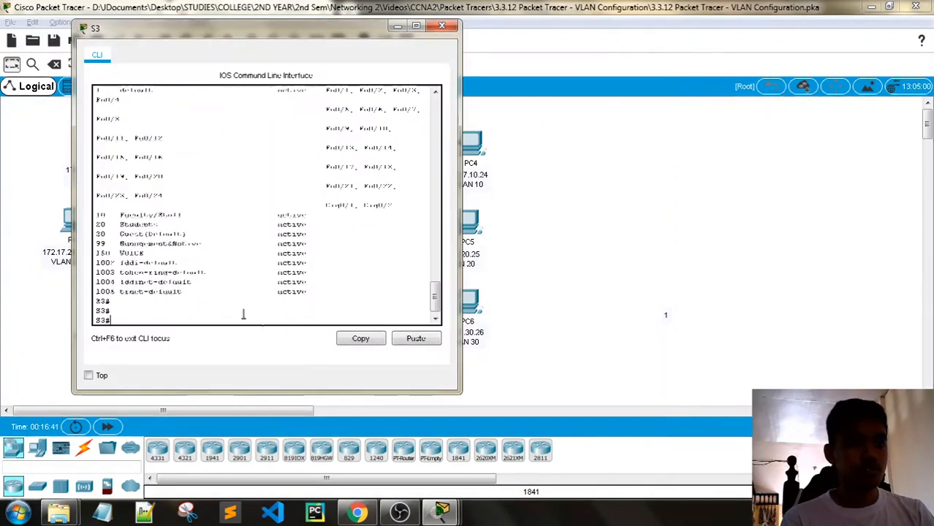
mouse_move(442, 510)
click(290, 457)
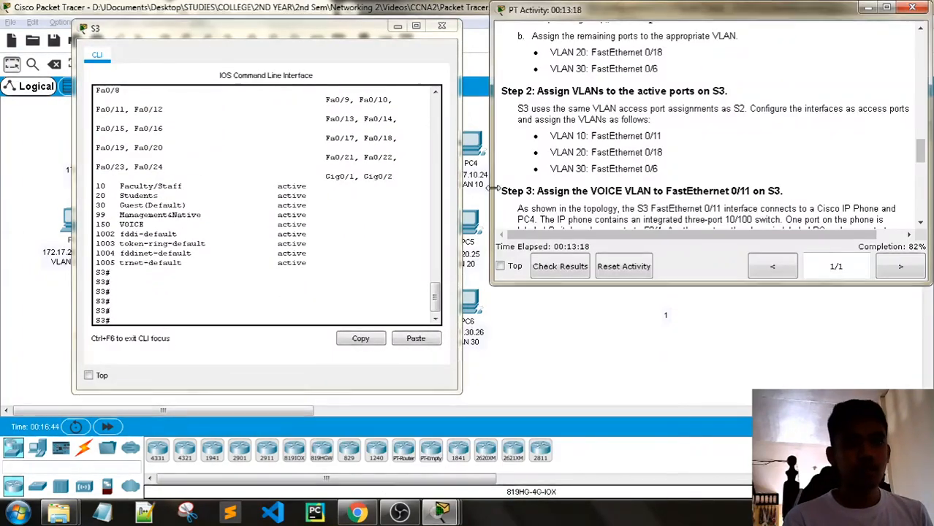
scroll(603, 211, down, 2)
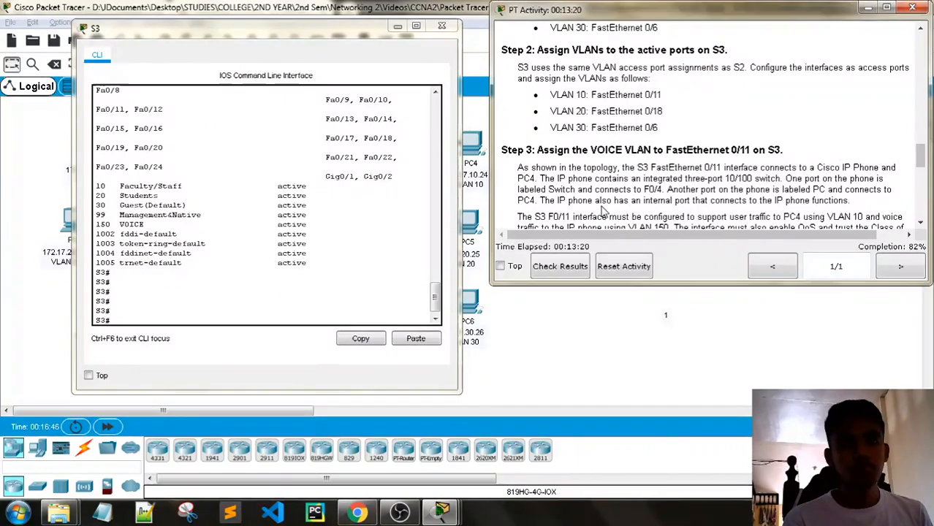
click(168, 319)
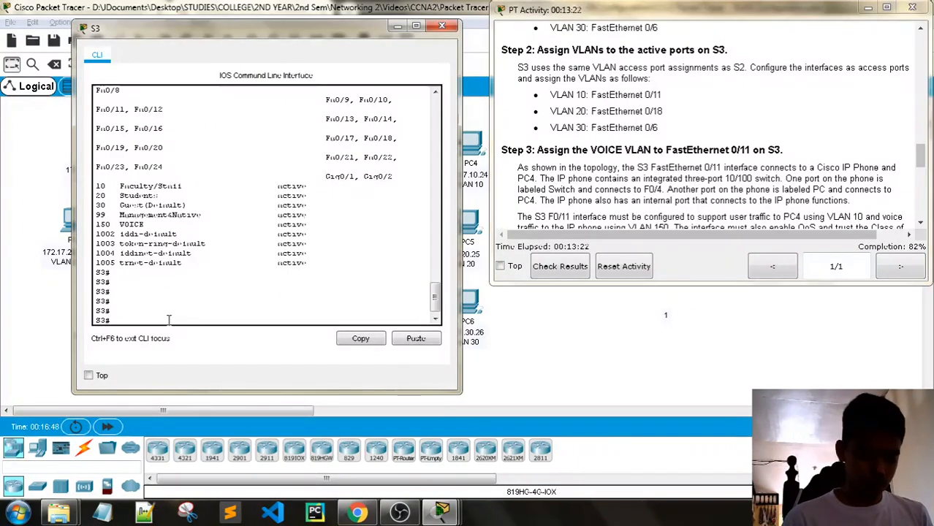
text(config t)
key(Return)
key(Return)
key(Return)
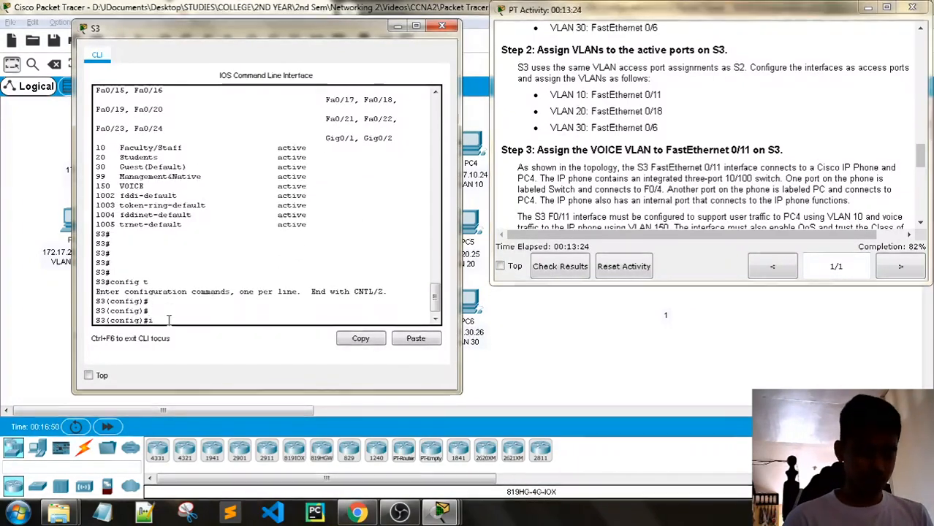
- Set S3's interface f0/11 to switchport mode access in VLAN 10
text(interface)
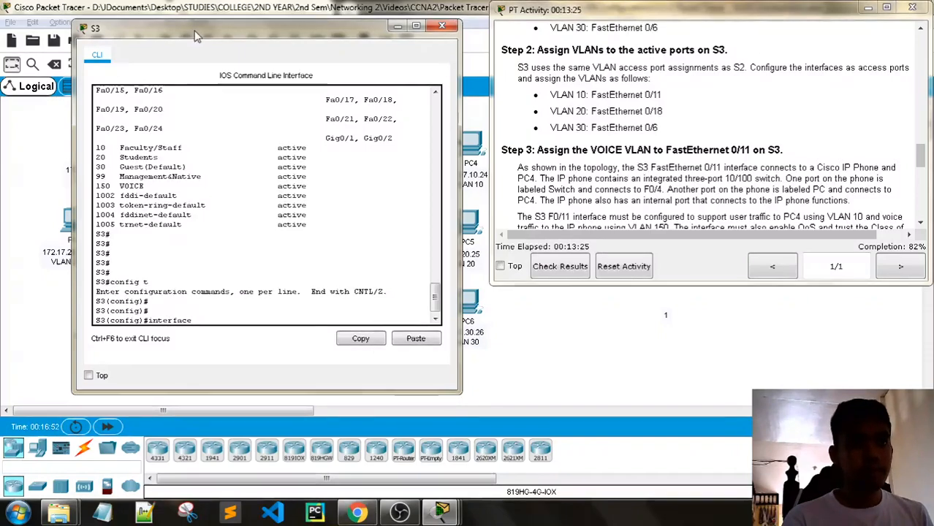
drag(219, 28, 168, 347)
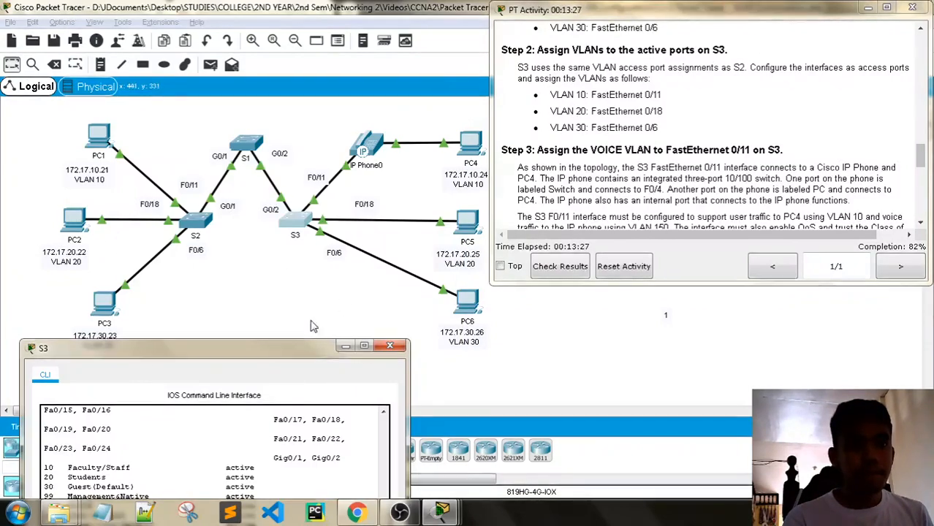
drag(264, 344, 293, 33)
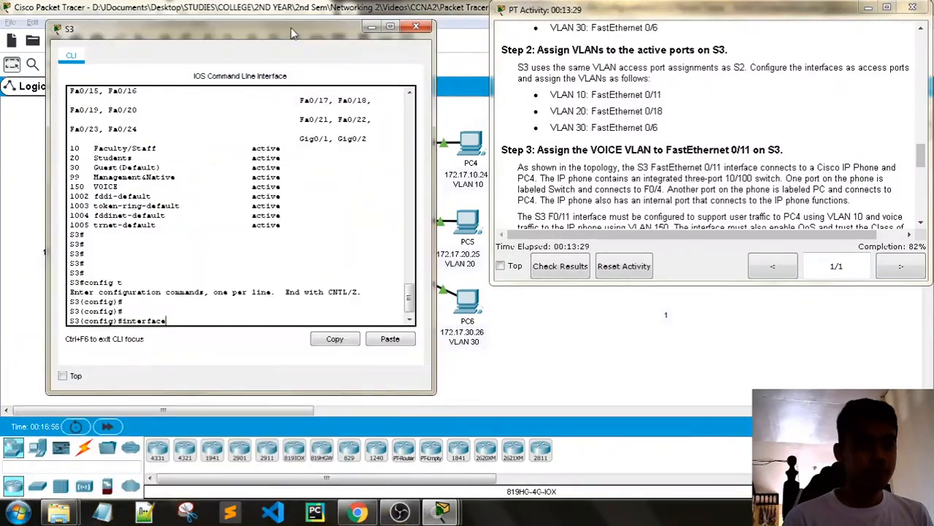
text(11)
key(Return)
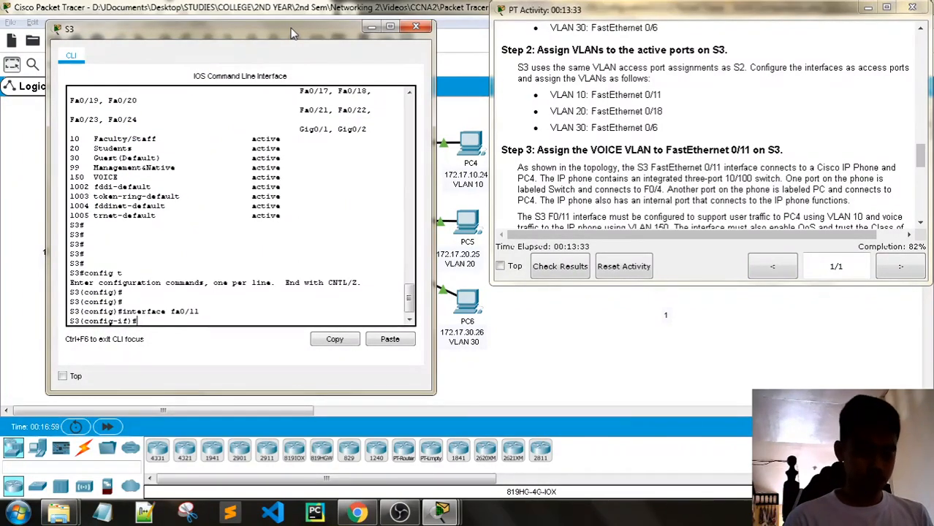
text(switchport)
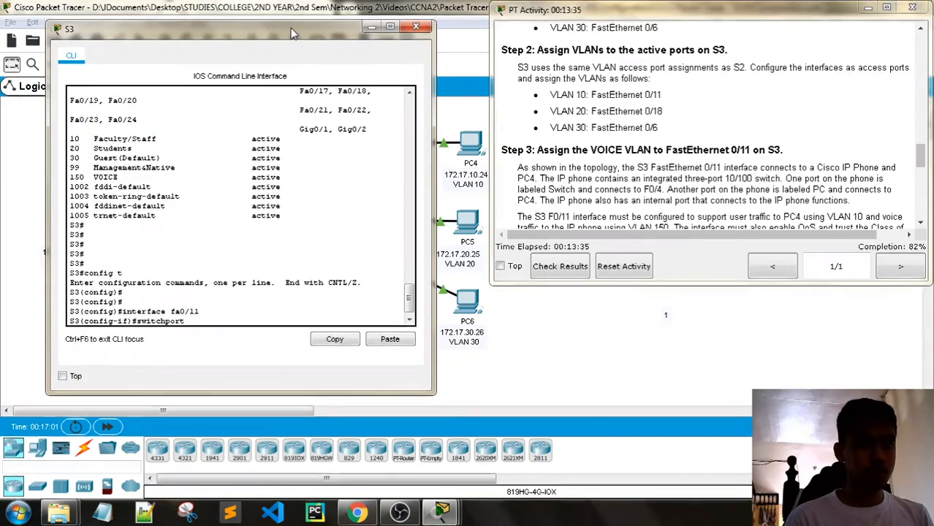
text( mode access)
key(Return)
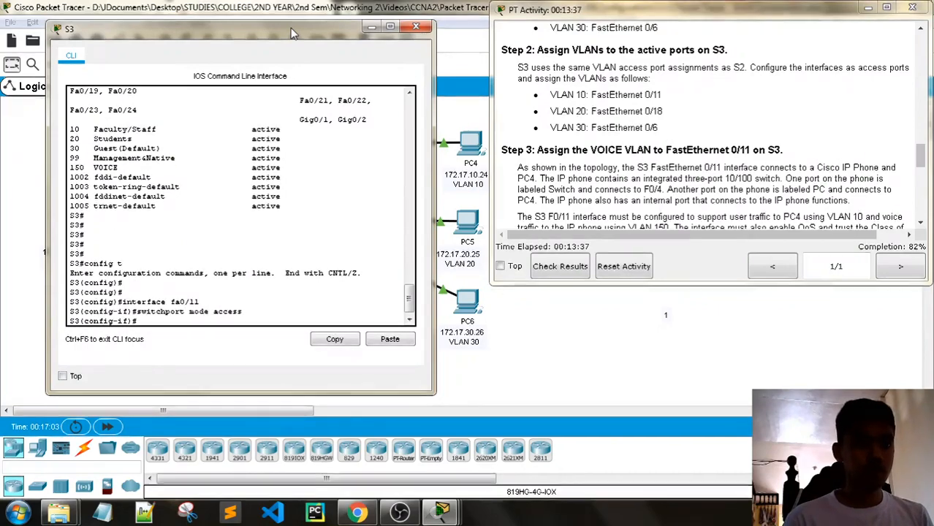
text(switch)
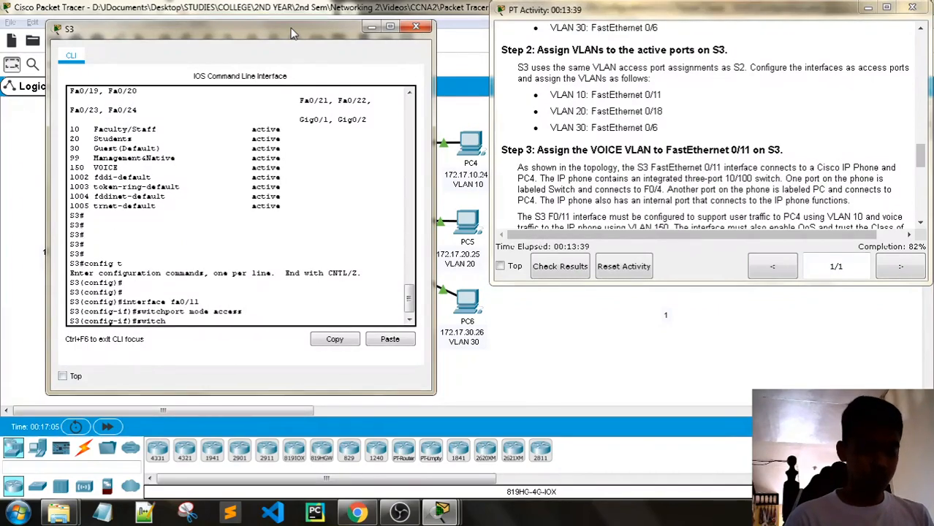
text(port access)
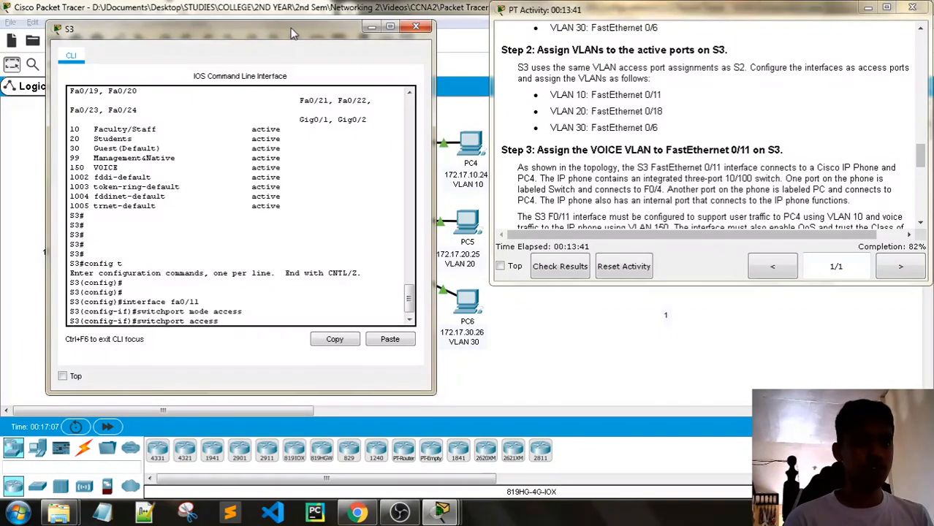
text( vlan )
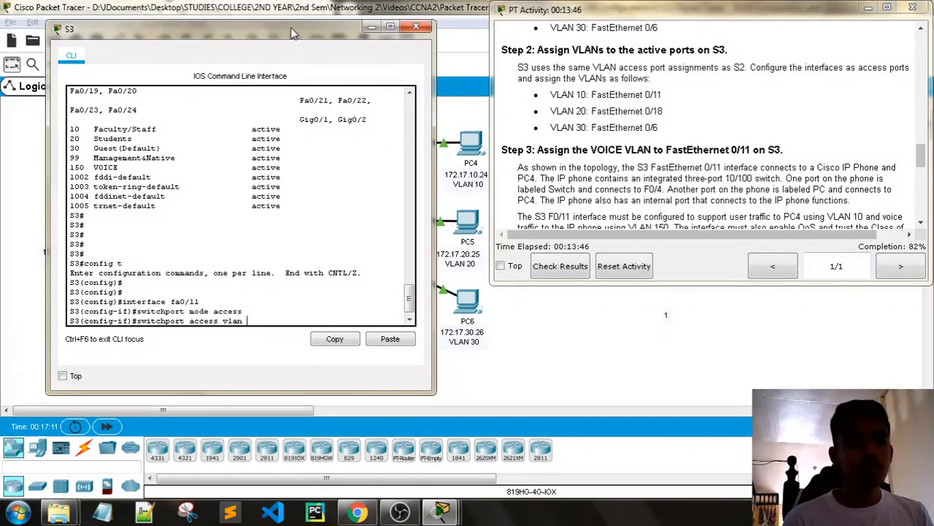
text(10)
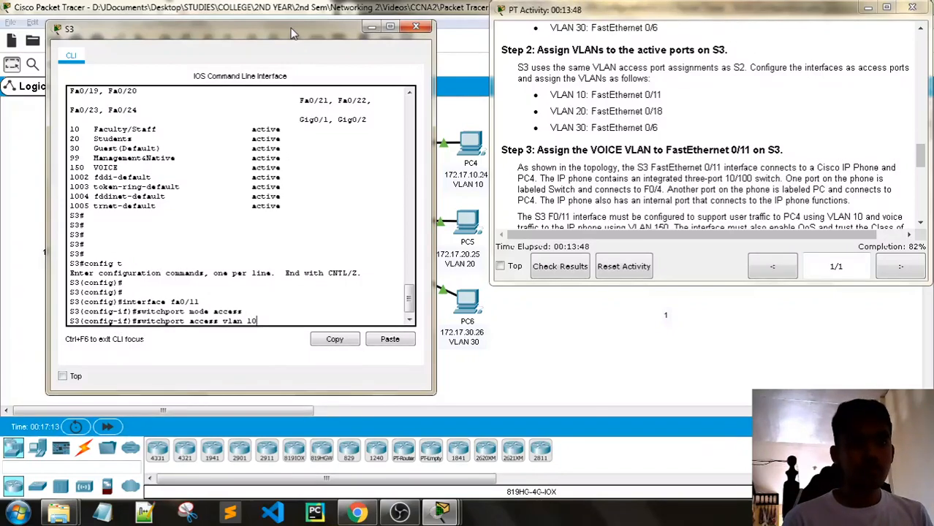
key(Return)
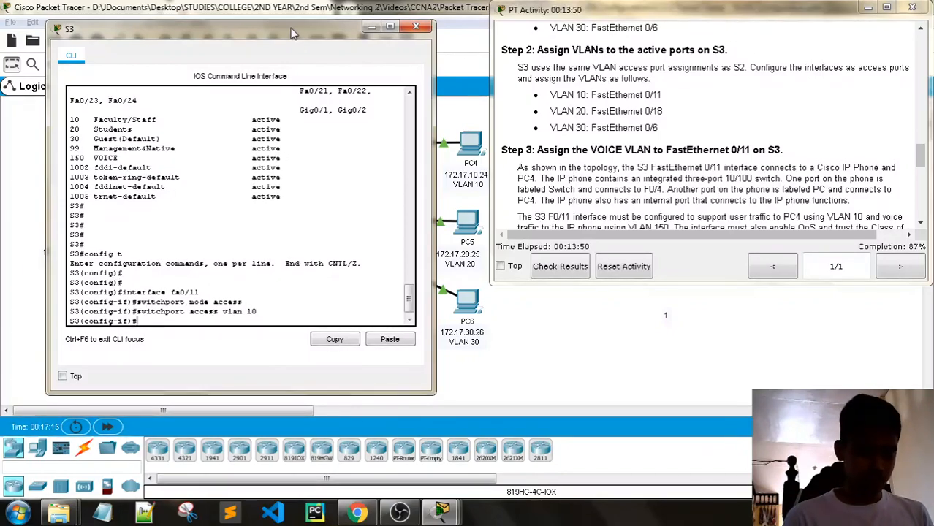
- Make S3's F0/18 an access port in VLAN 20 using recalled commands
text(in)
key(Up)
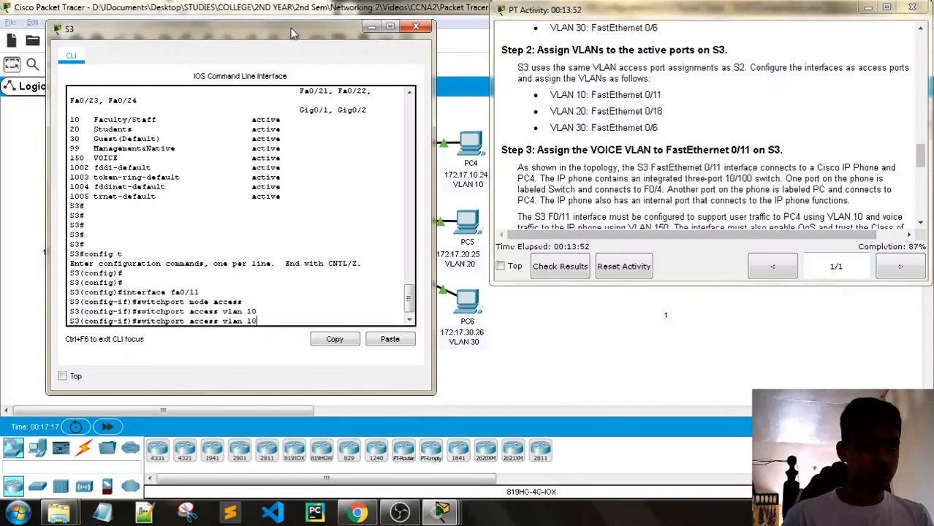
key(Up)
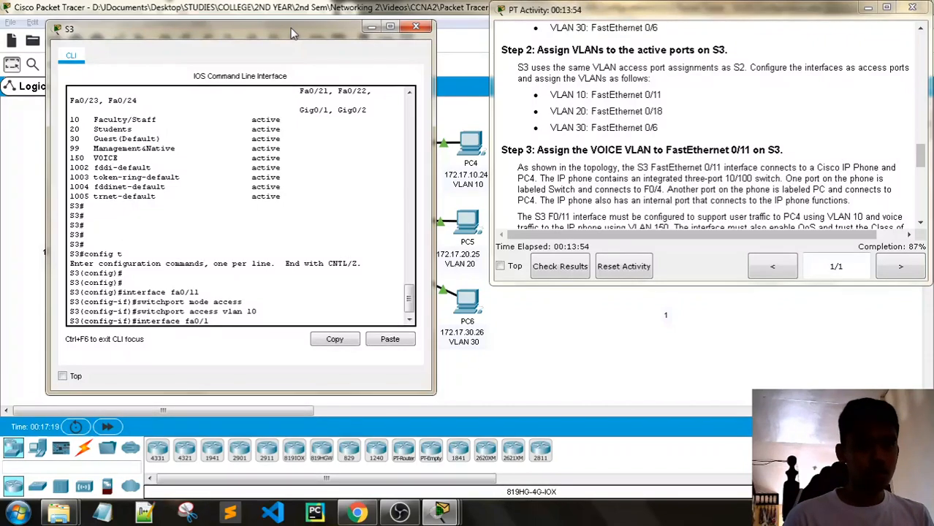
text(8)
key(Return)
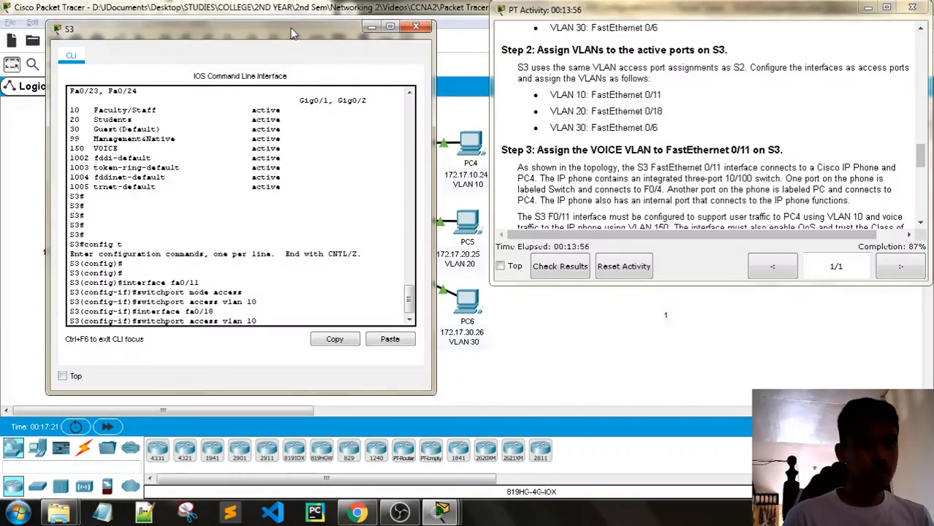
key(Up)
key(Up)
key(Return)
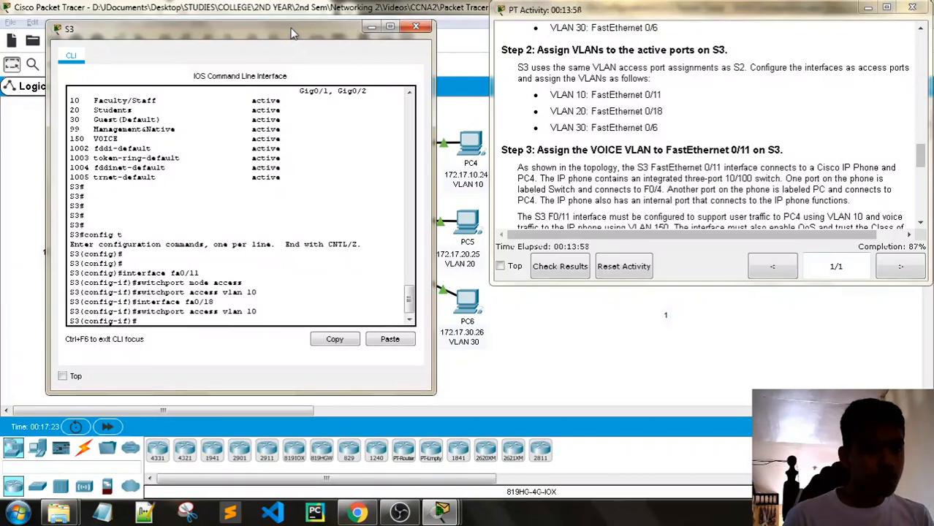
key(Up)
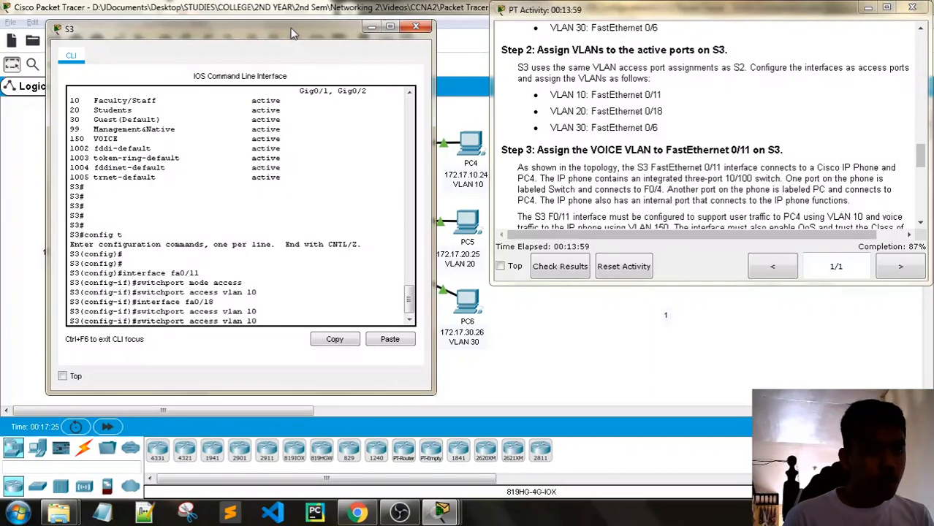
key(Return)
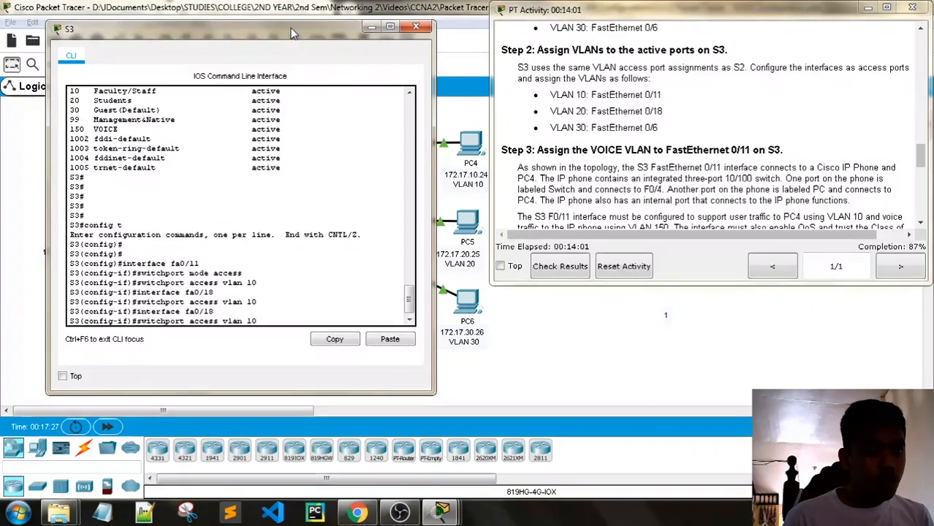
key(Up)
key(Up)
key(Up)
key(Up)
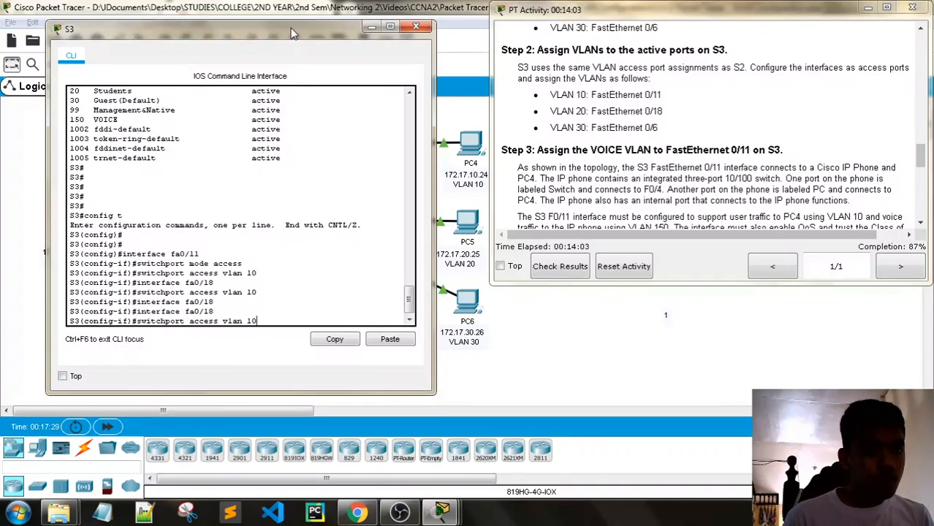
key(Return)
key(Up)
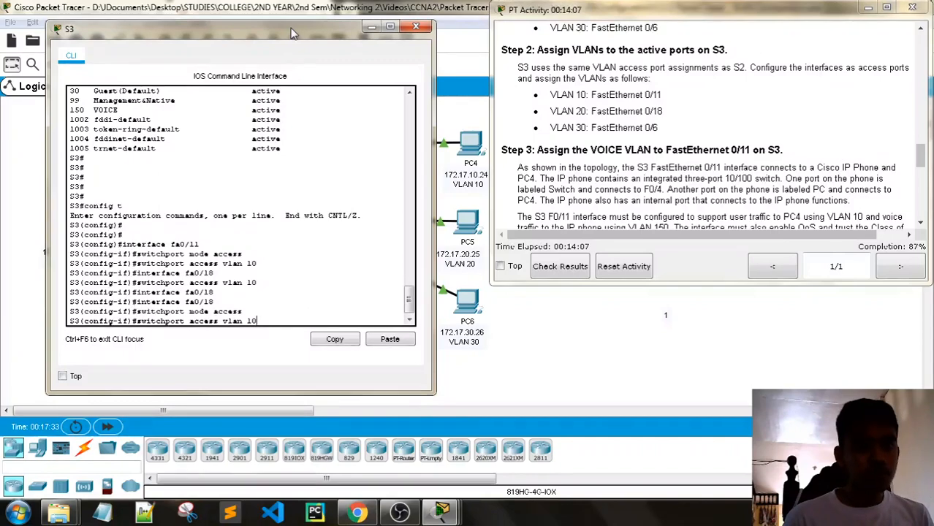
text(20)
key(Return)
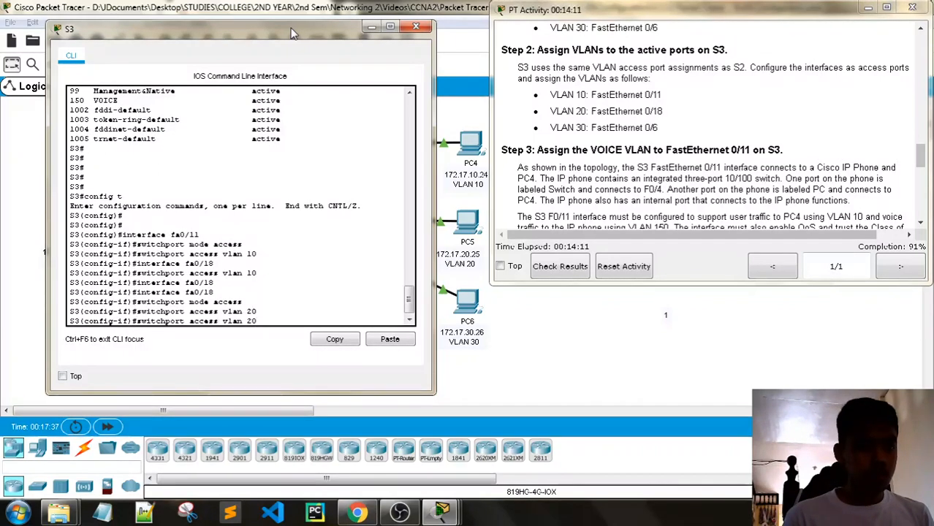
- Make S3's F0/6 an access port in VLAN 30, then exit interface configuration
key(Up)
key(Up)
text(6)
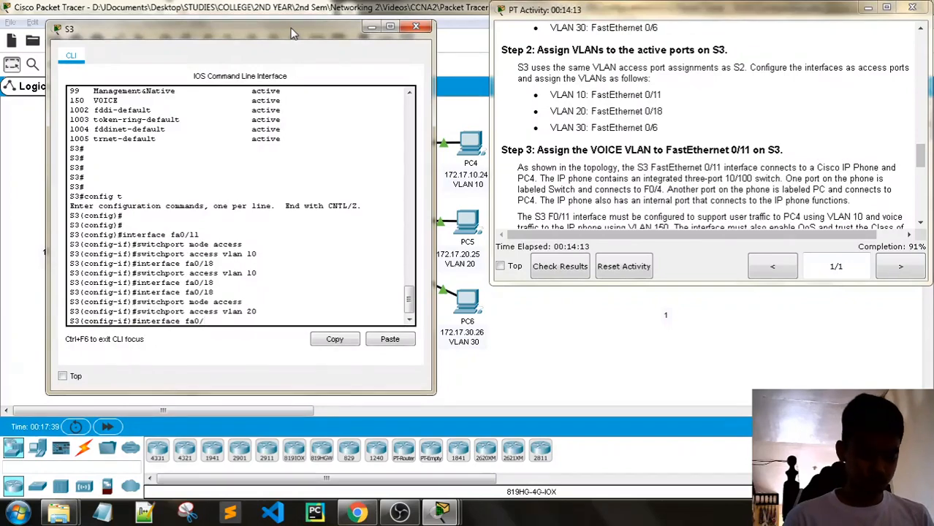
key(Return)
key(Up)
key(Return)
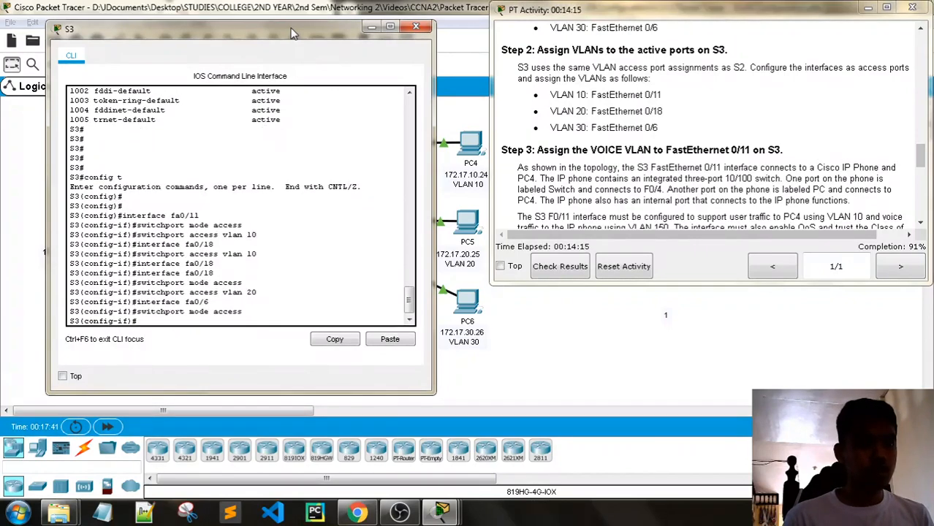
key(Up)
key(Up)
key(BackSpace)
key(BackSpace)
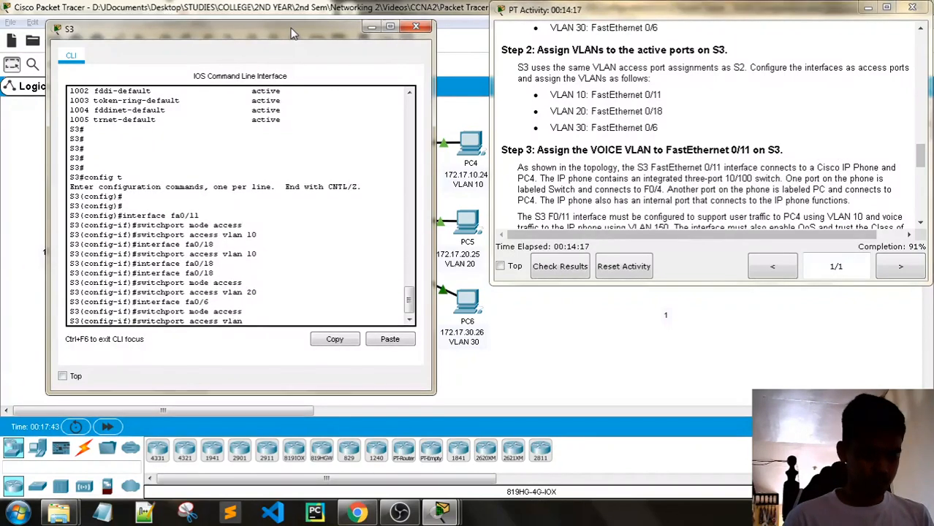
text(30)
key(Return)
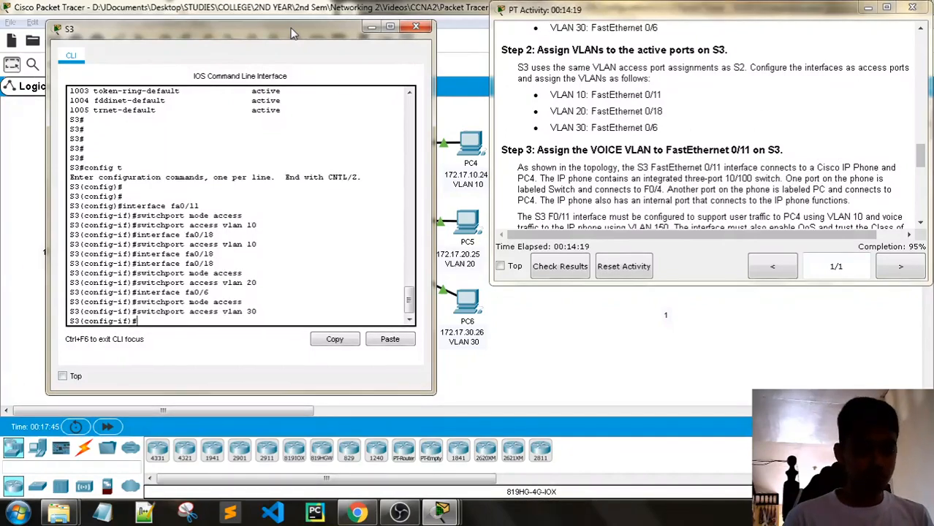
text(exit)
key(Return)
key(Return)
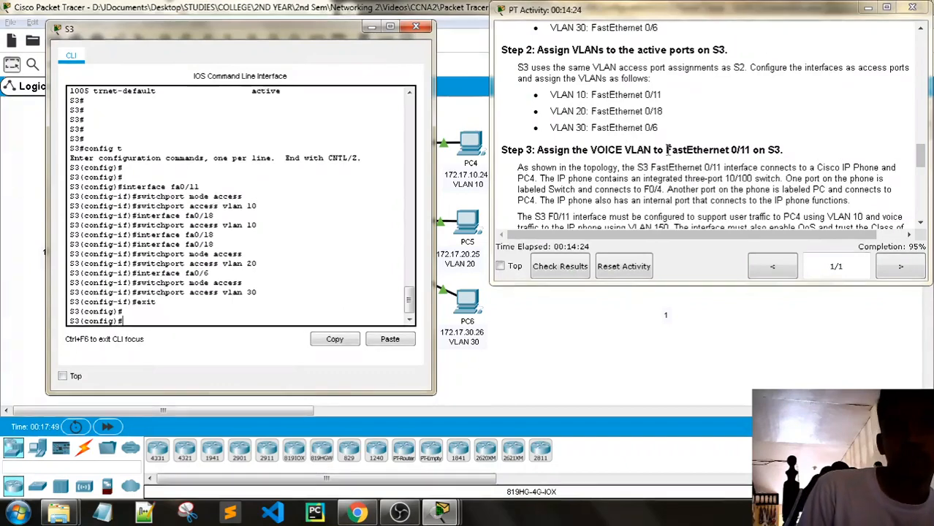
- Scroll to the Step 3 voice VLAN instructions and lower the S3 console to reveal the topology
scroll(666, 150, down, 1)
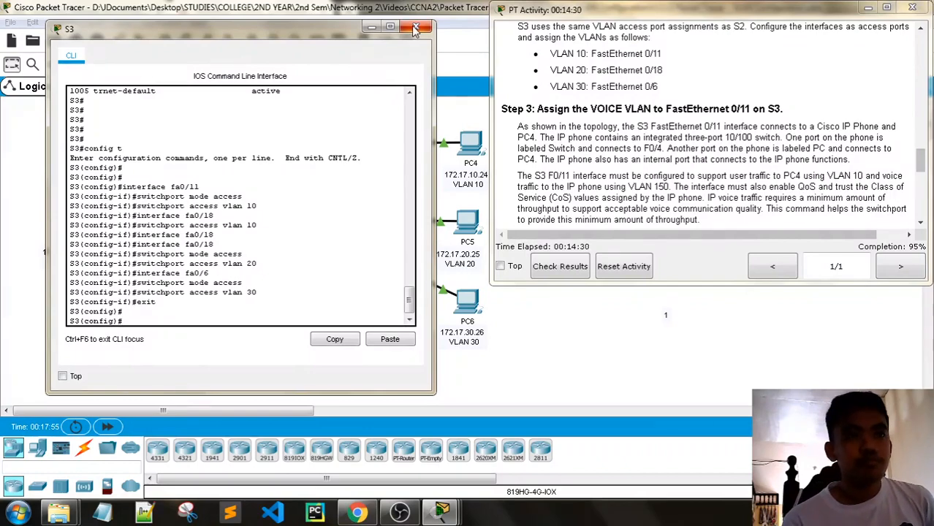
drag(285, 33, 281, 299)
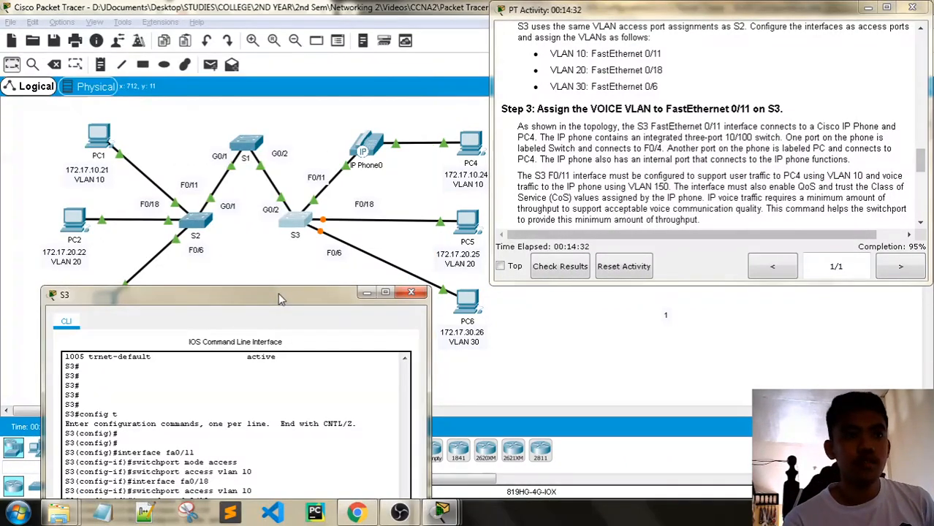
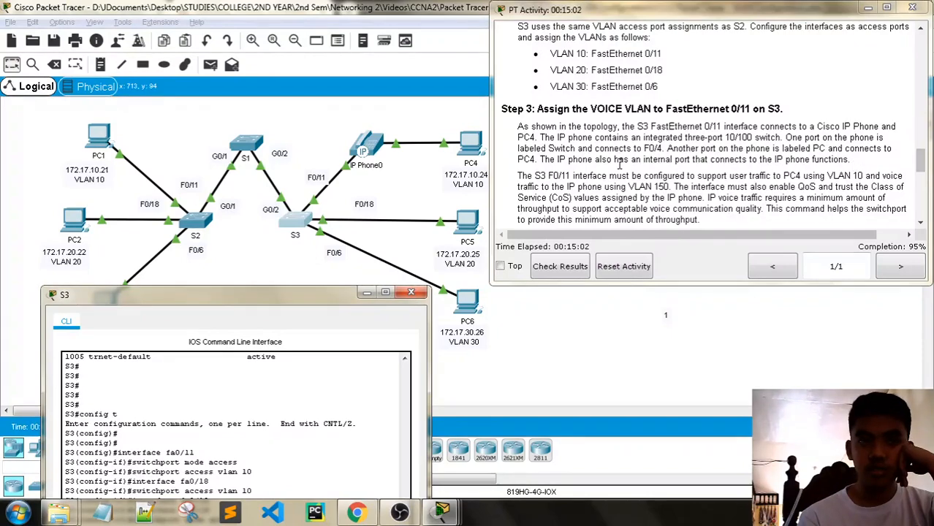
- Close the S3 console window and try to open IP Phone0's settings
scroll(658, 163, down, 1)
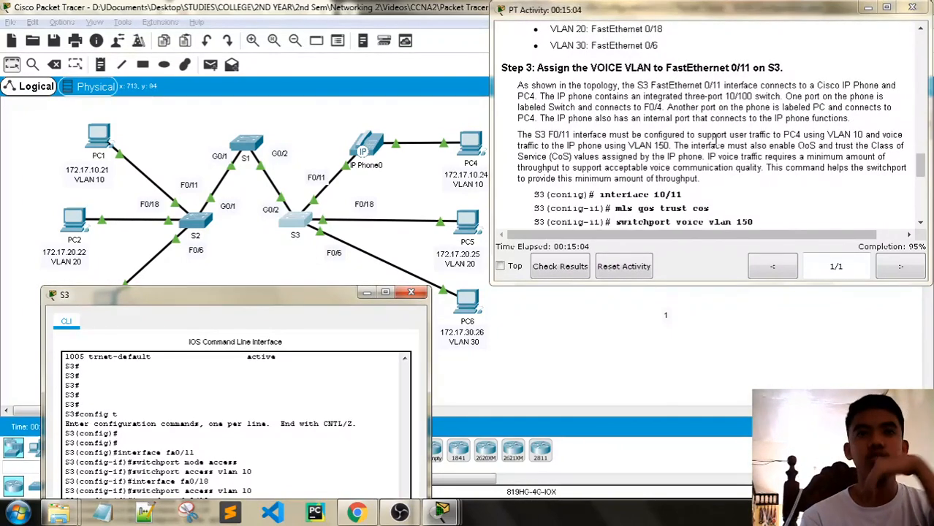
click(411, 292)
click(368, 148)
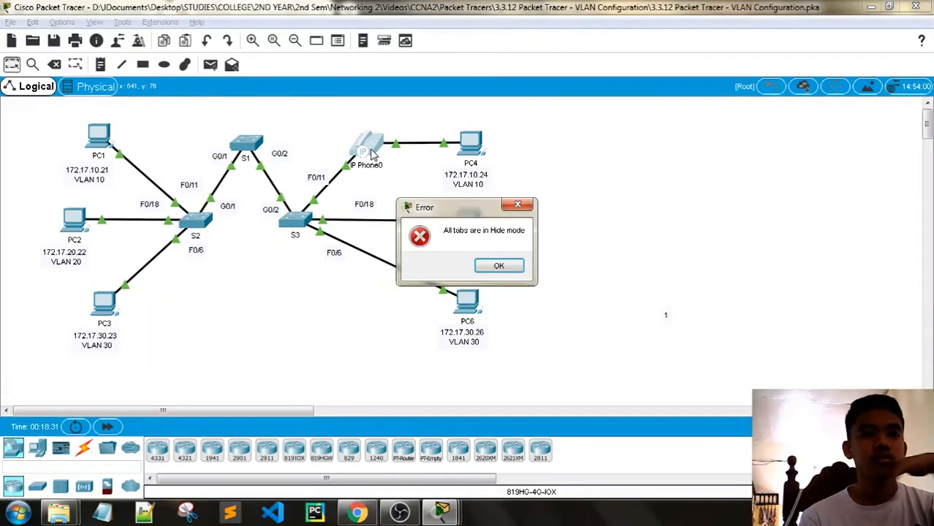
- Dismiss the IP Phone0 hide-mode errors and the locked device-creation notice
click(499, 265)
click(368, 146)
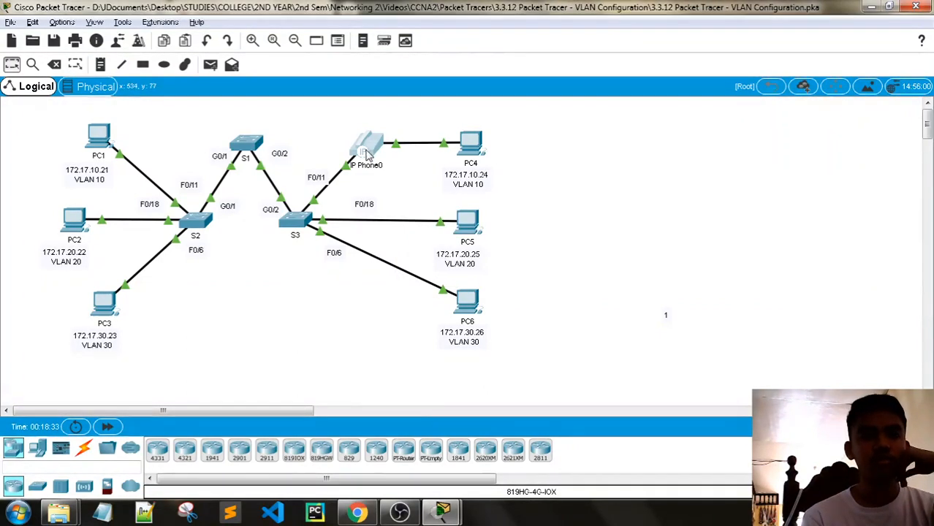
click(498, 265)
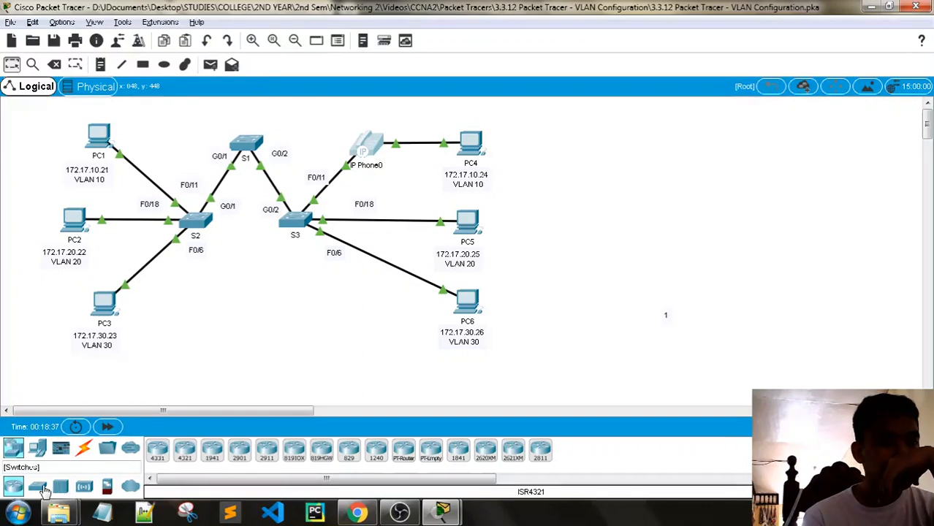
click(44, 449)
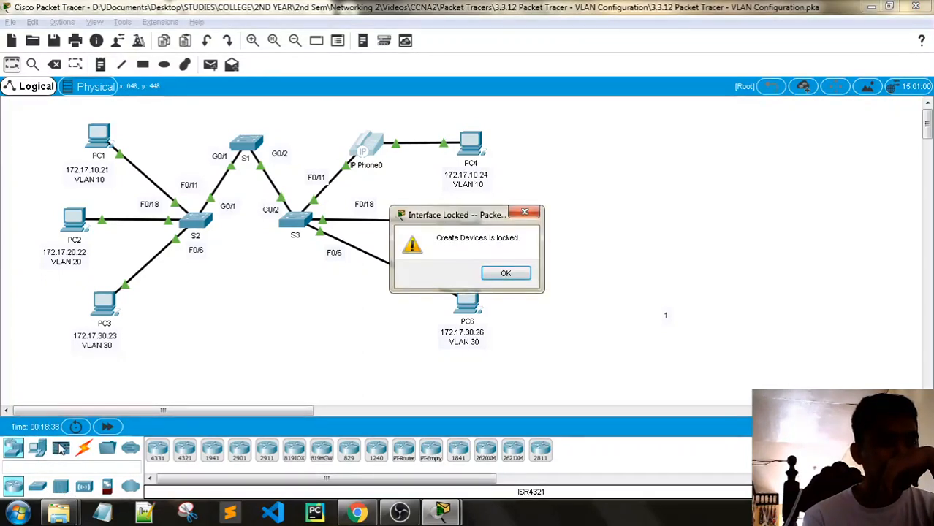
click(511, 274)
- Reread Step 3's voice VLAN and QoS requirements, then reopen S3's CLI
mouse_move(447, 513)
click(359, 442)
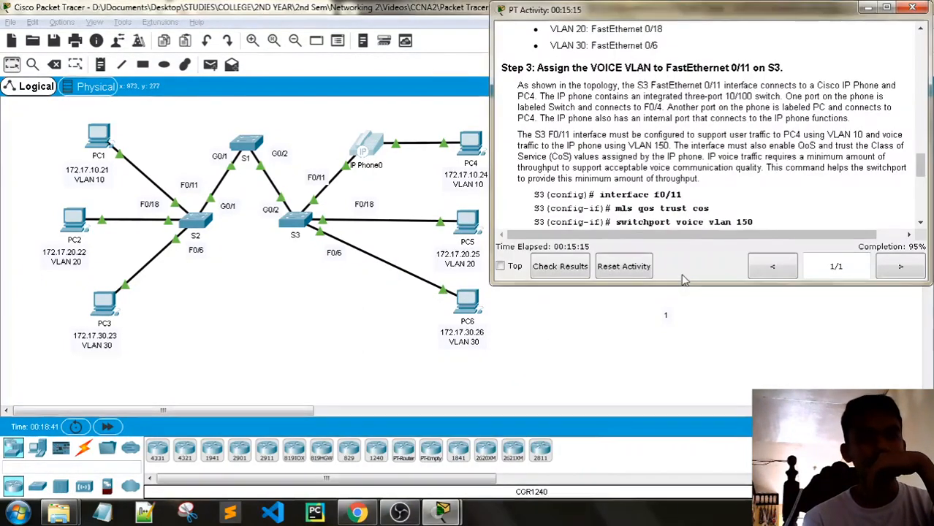
scroll(751, 66, down, 1)
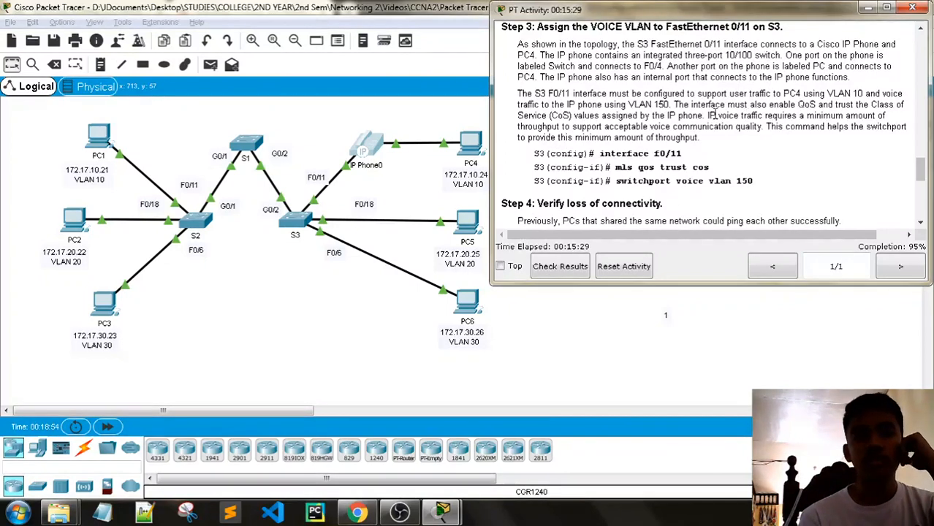
drag(692, 107, 793, 104)
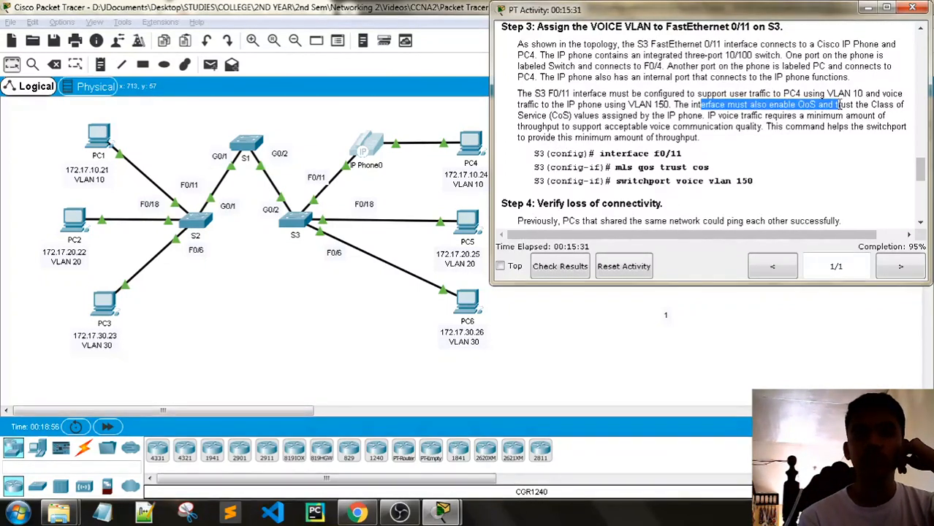
drag(884, 112, 698, 106)
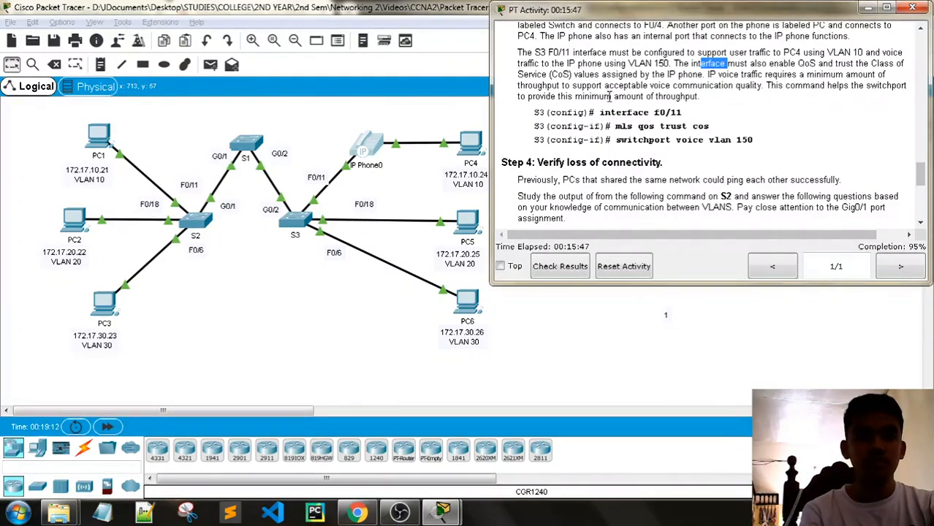
scroll(683, 130, down, 3)
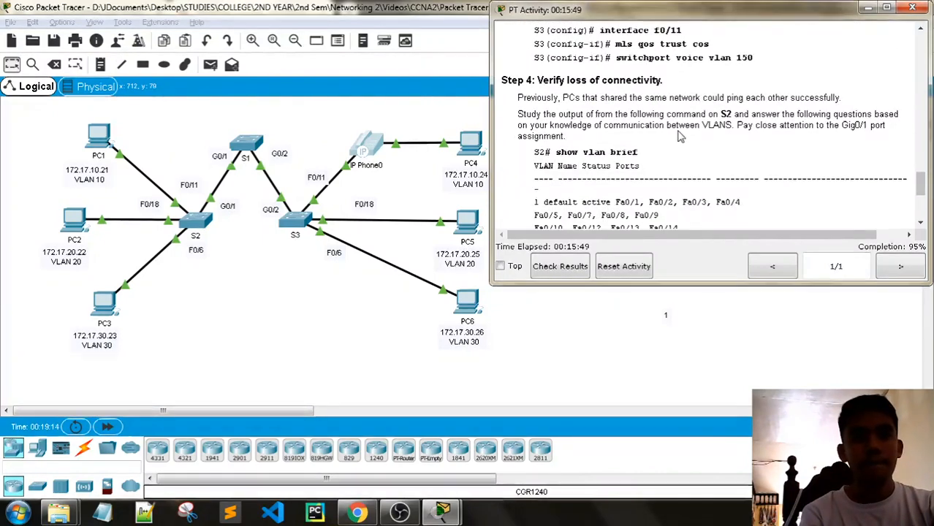
scroll(680, 131, up, 3)
scroll(680, 132, up, 1)
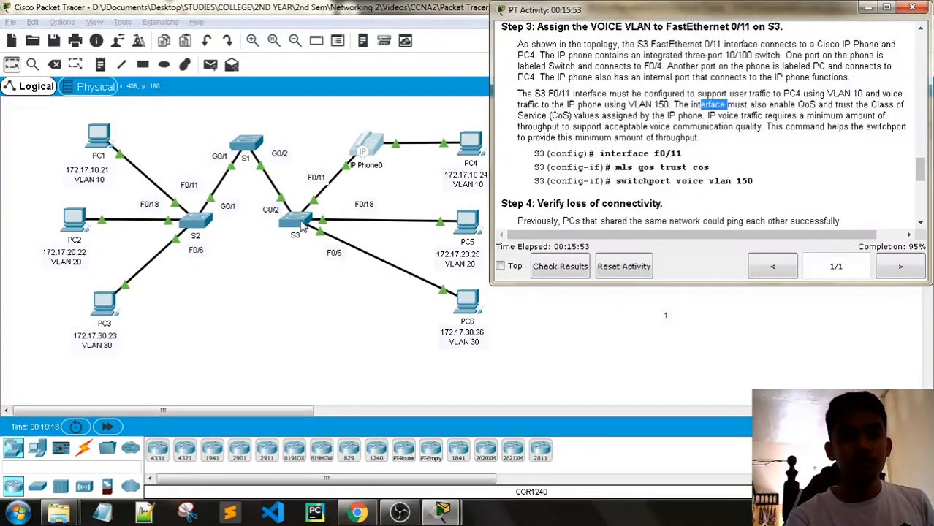
click(302, 228)
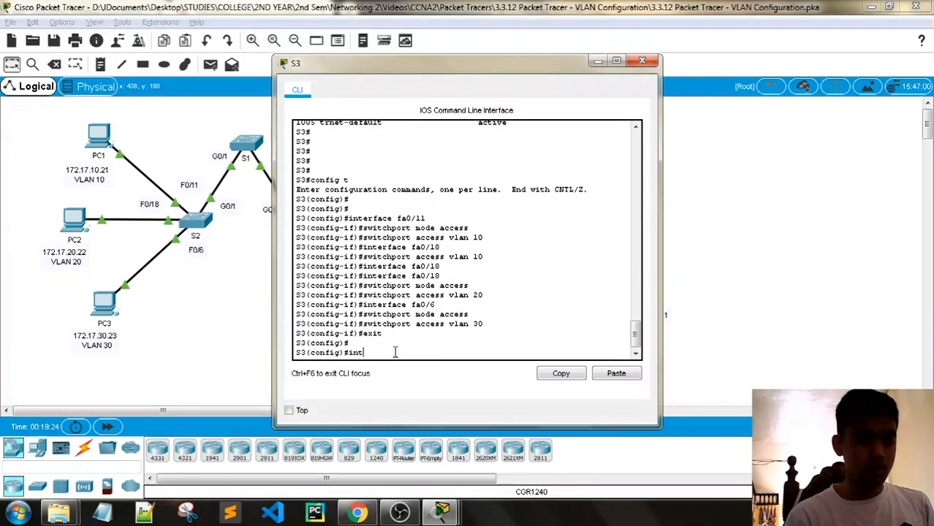
- Make S3's FastEthernet 0/11 trust CoS with mls qos trust cos
text(interf)
key(Tab)
text(fa0/1)
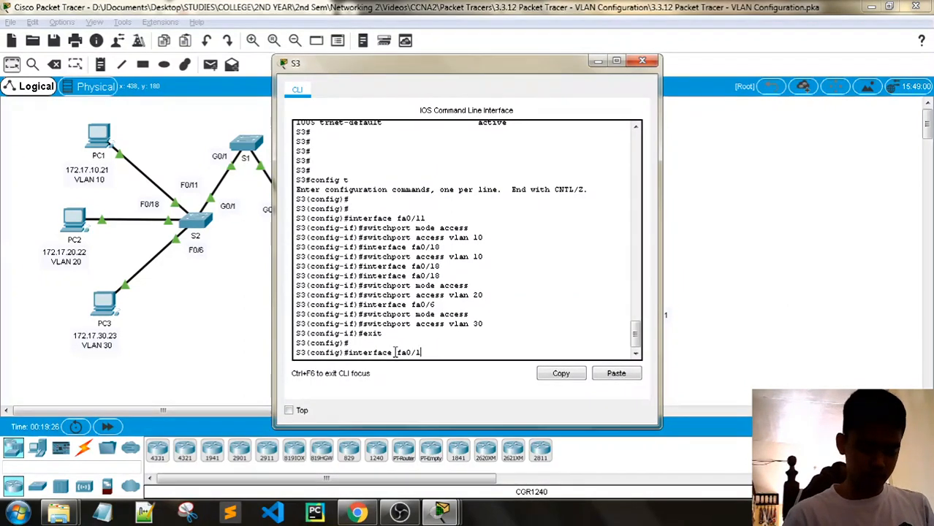
text(1)
key(Return)
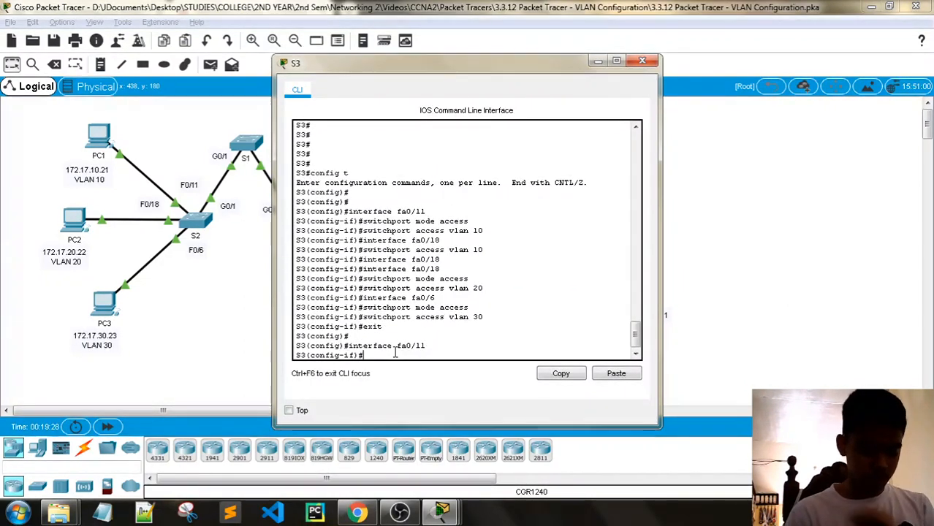
text(mls qos tru)
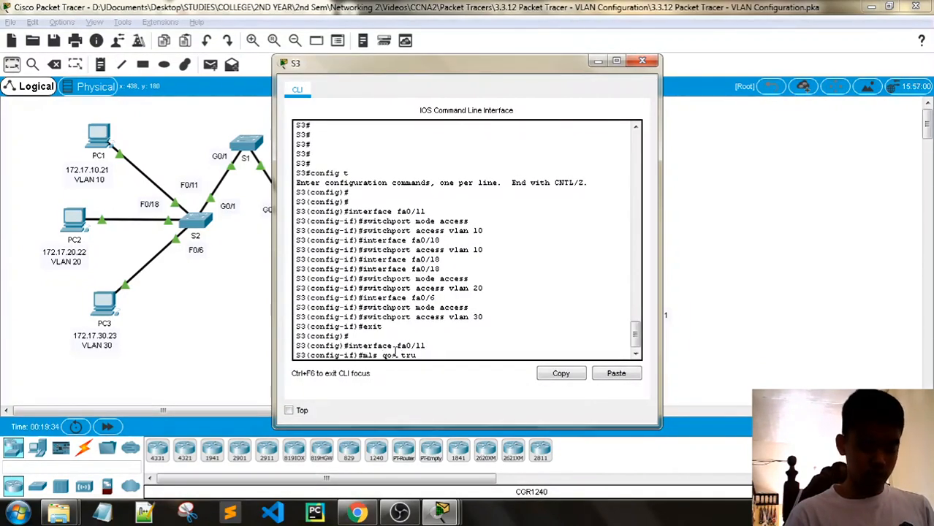
text(st cos)
key(Return)
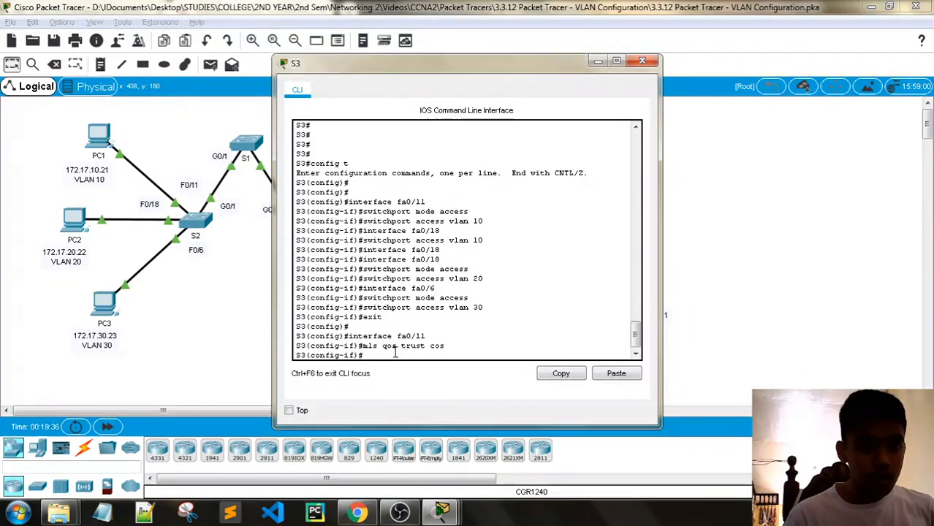
- Assign voice VLAN 150 to F0/11 and check the activity's progress
text(sw)
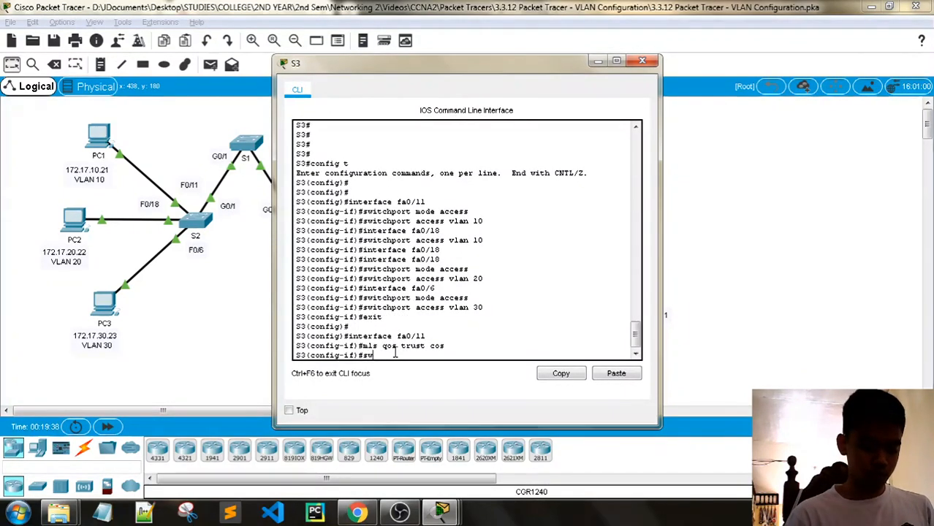
text(itchport)
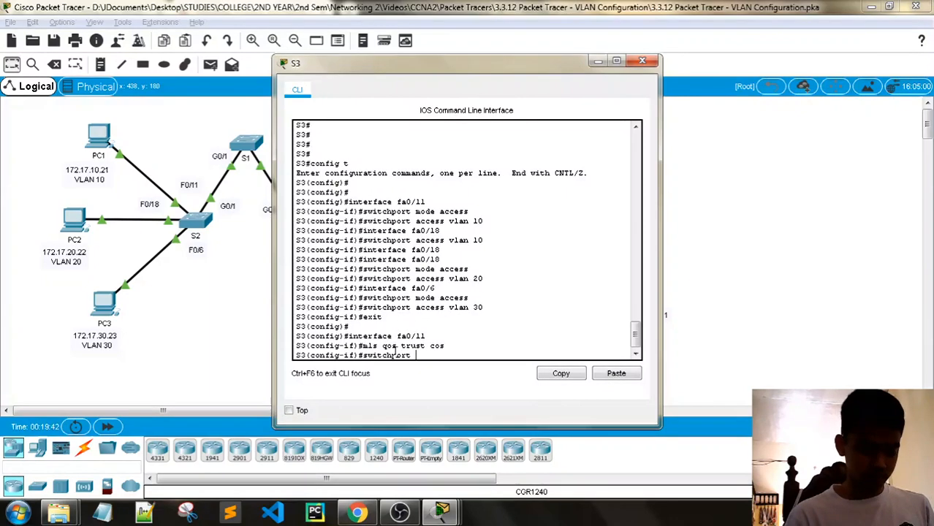
text( voice a)
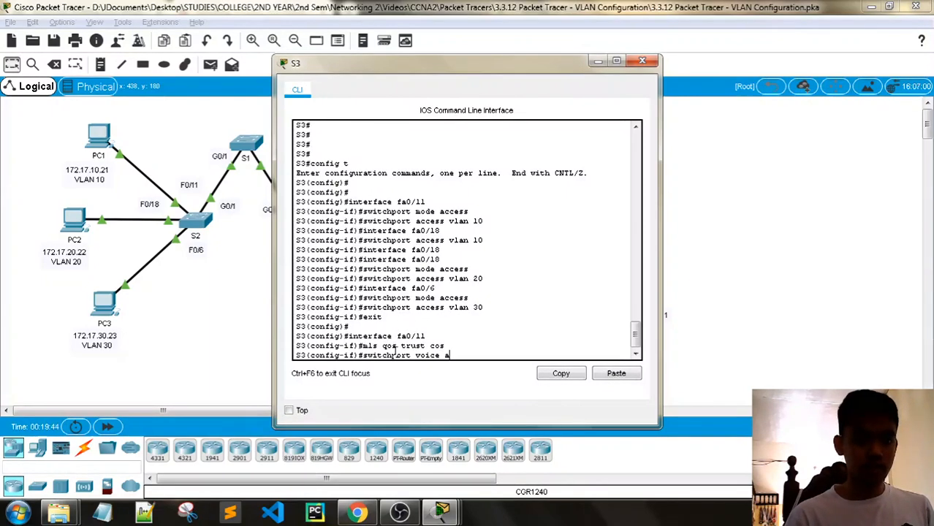
text(cce)
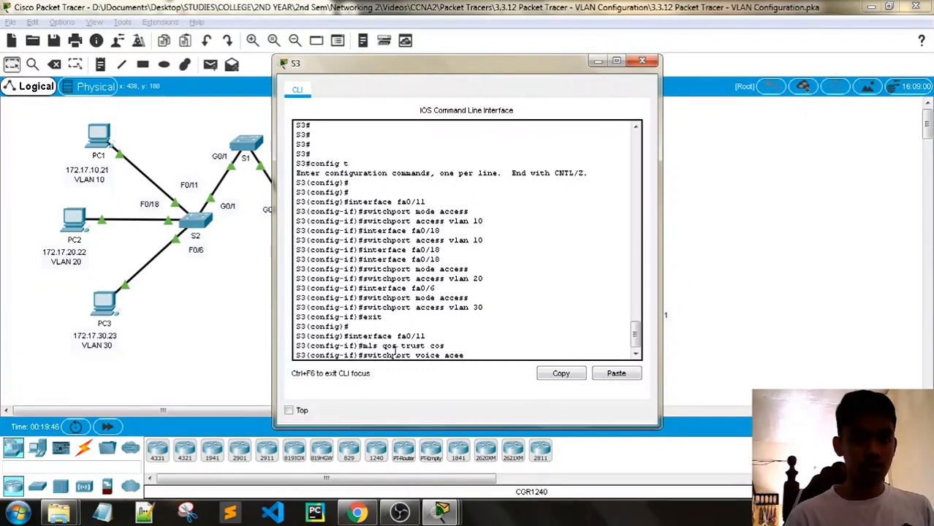
text(ss)
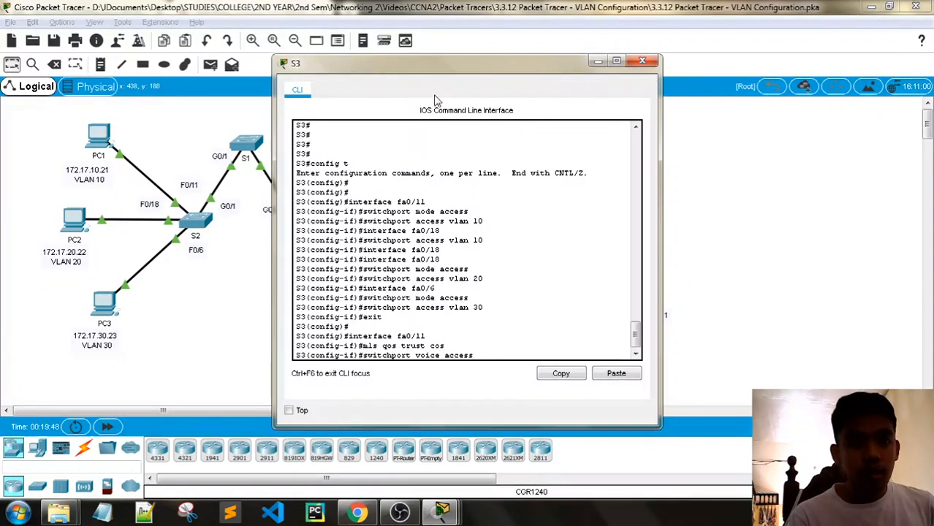
key(BackSpace)
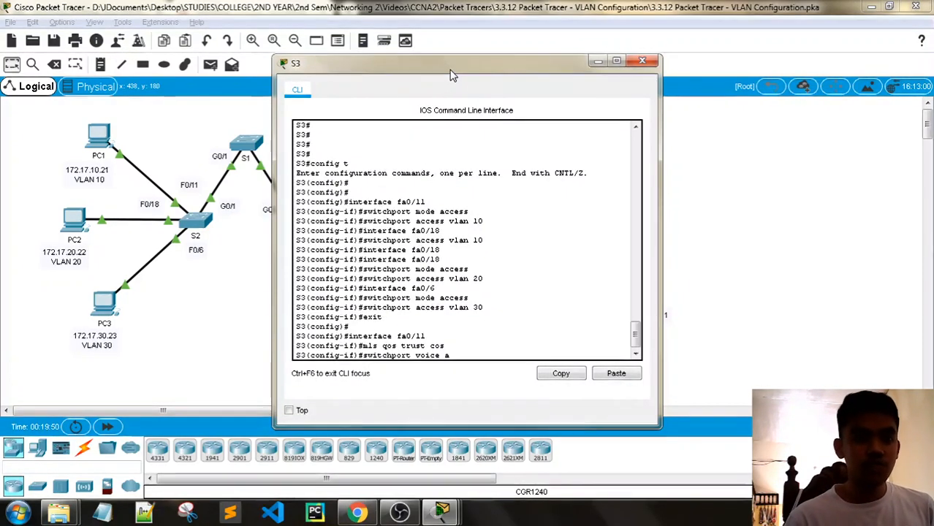
key(BackSpace)
text(vlan 150)
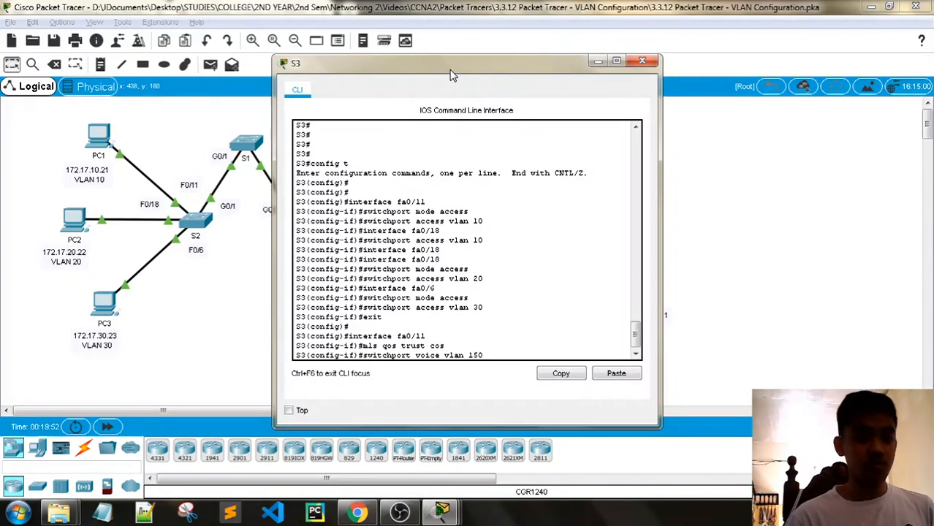
key(Return)
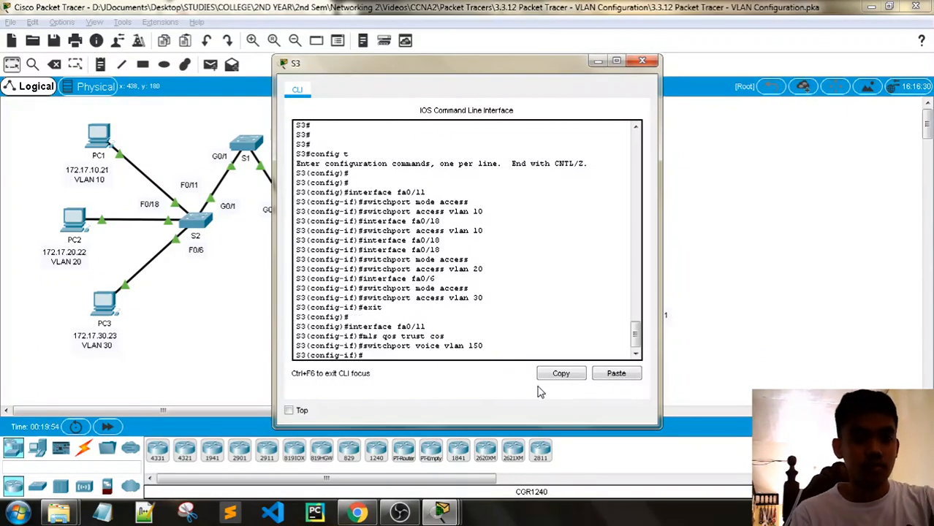
mouse_move(441, 512)
click(292, 439)
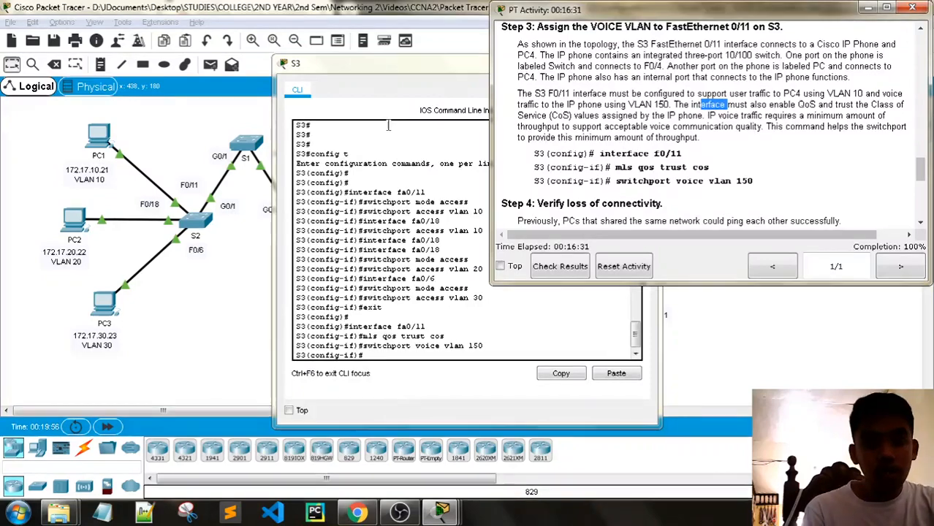
drag(372, 64, 225, 63)
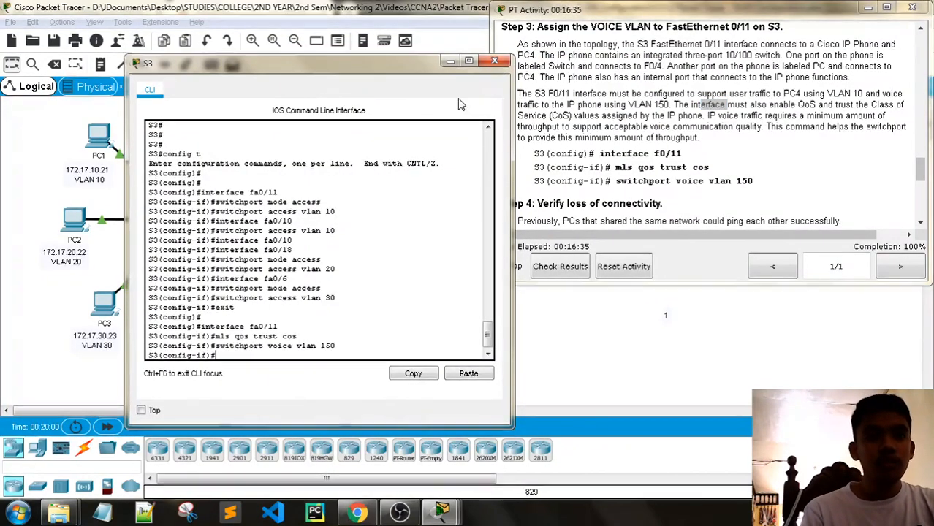
click(495, 62)
scroll(638, 137, down, 2)
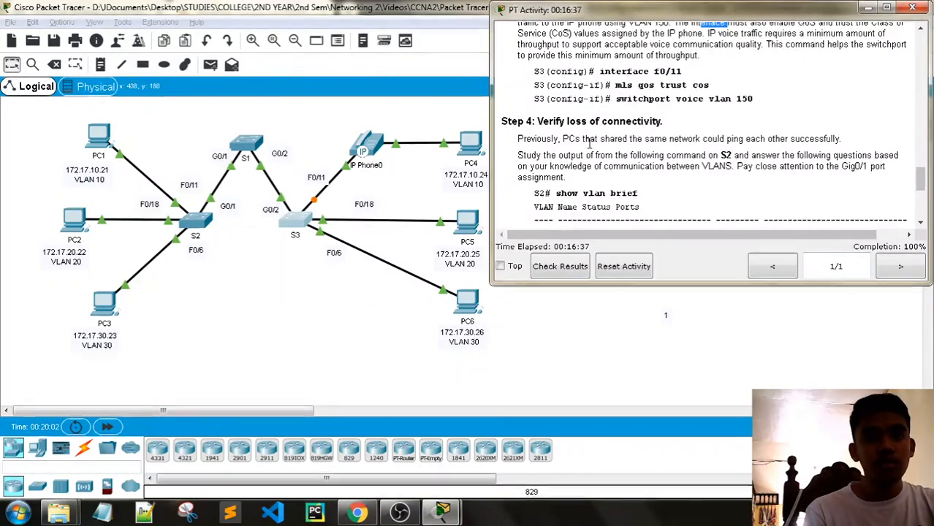
drag(590, 139, 852, 144)
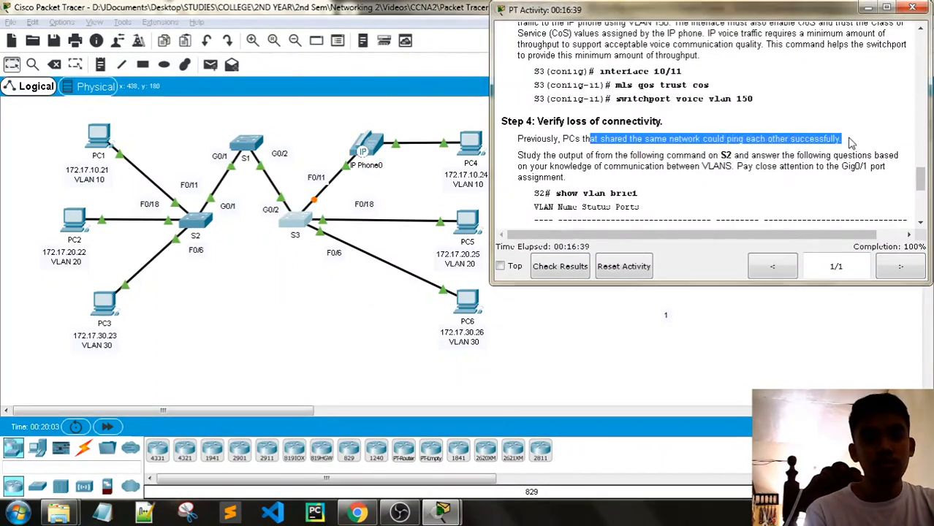
click(776, 154)
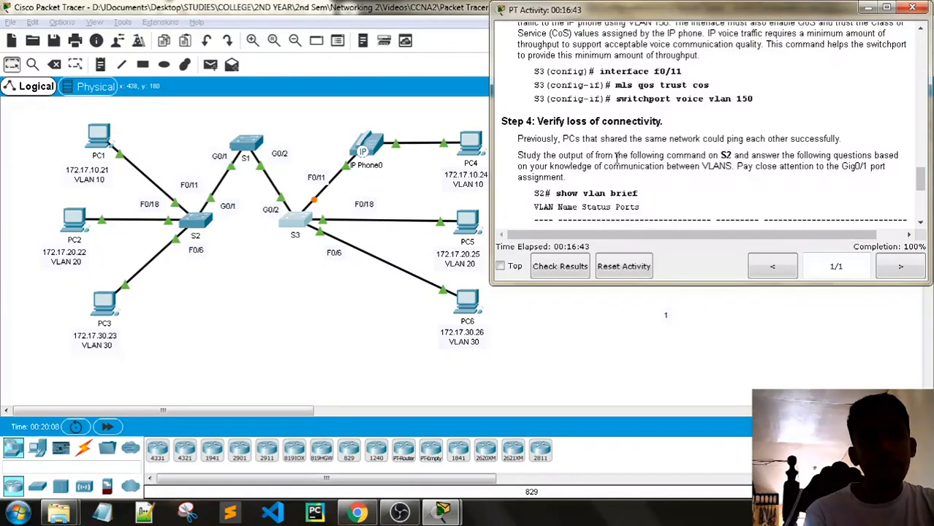
scroll(578, 166, down, 1)
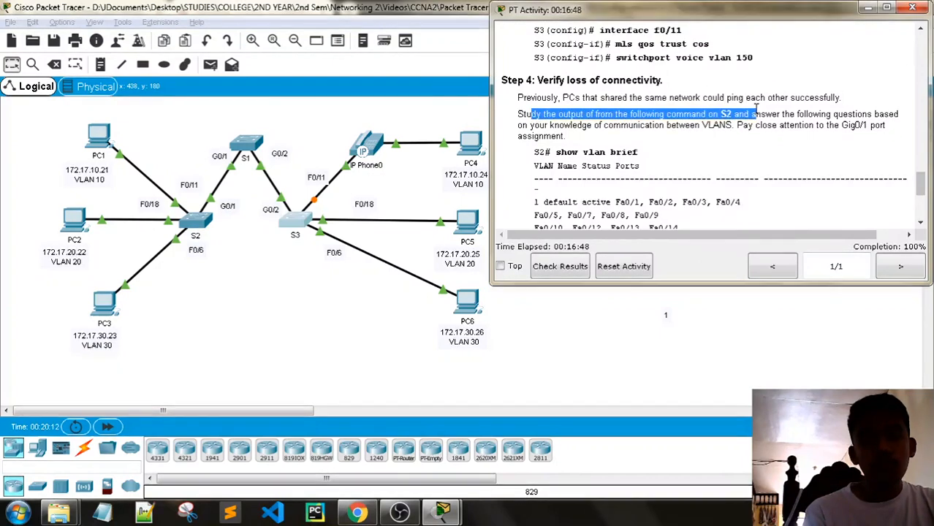
drag(755, 108, 796, 109)
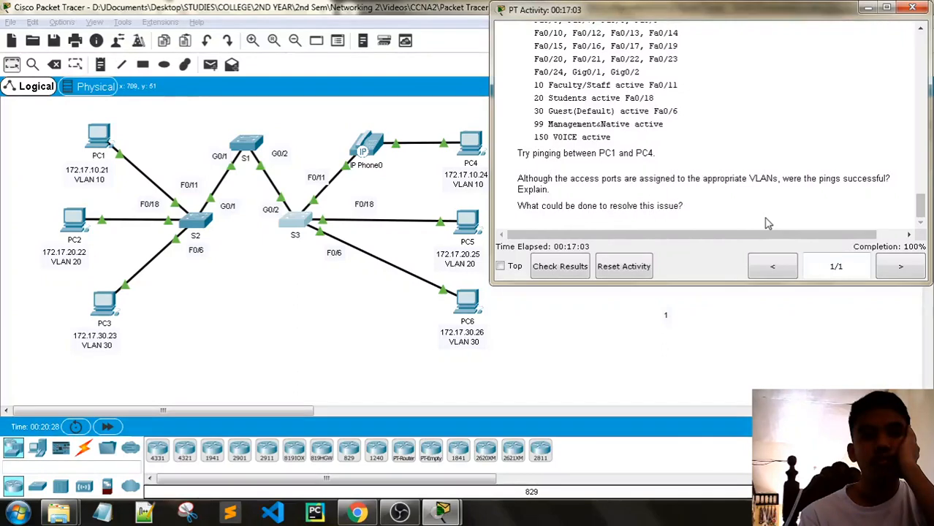
scroll(767, 223, up, 2)
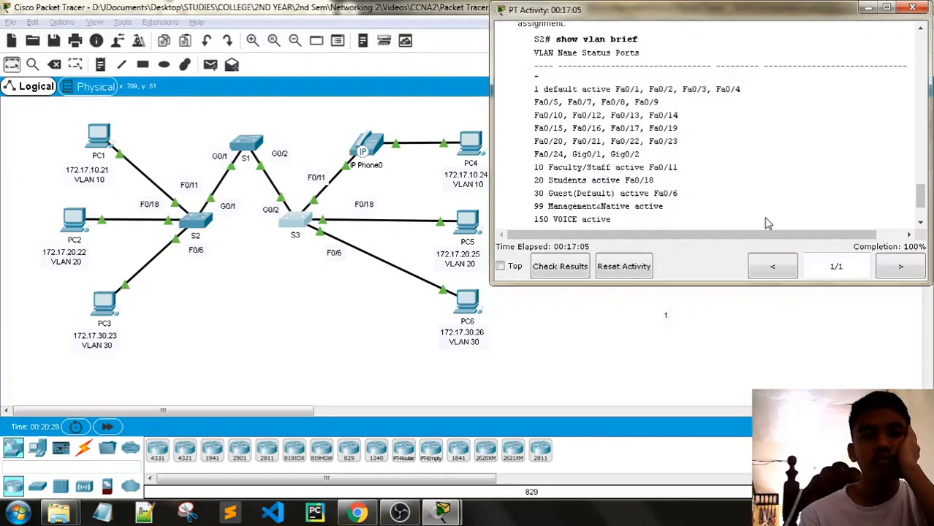
scroll(768, 223, up, 1)
scroll(768, 222, down, 1)
scroll(646, 104, up, 3)
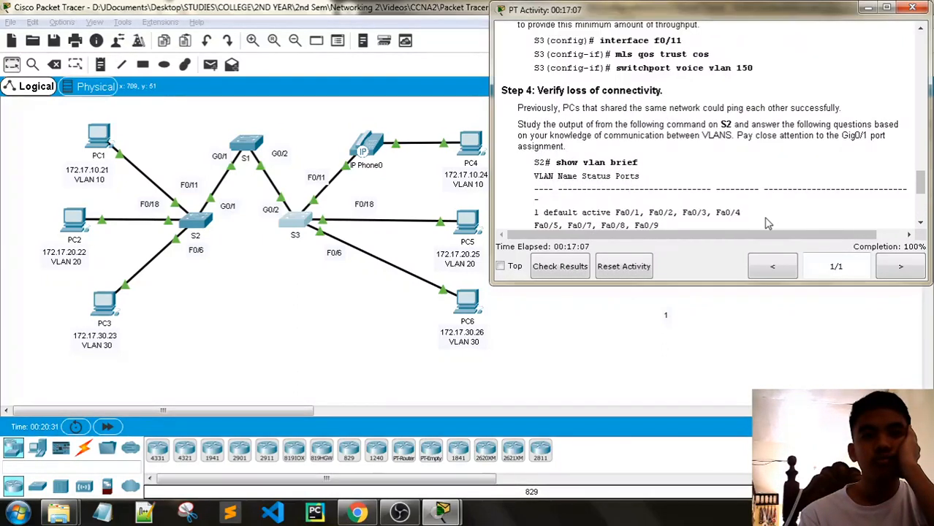
scroll(628, 132, down, 5)
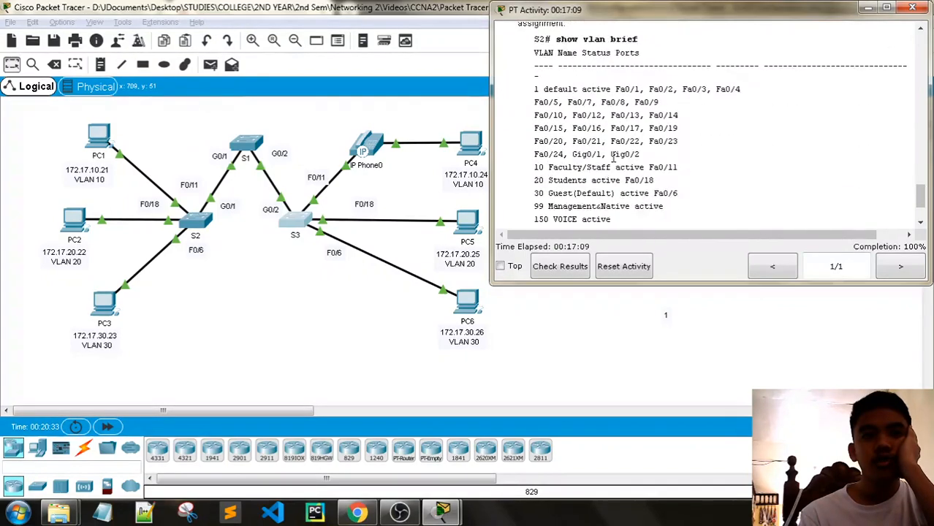
scroll(625, 157, up, 2)
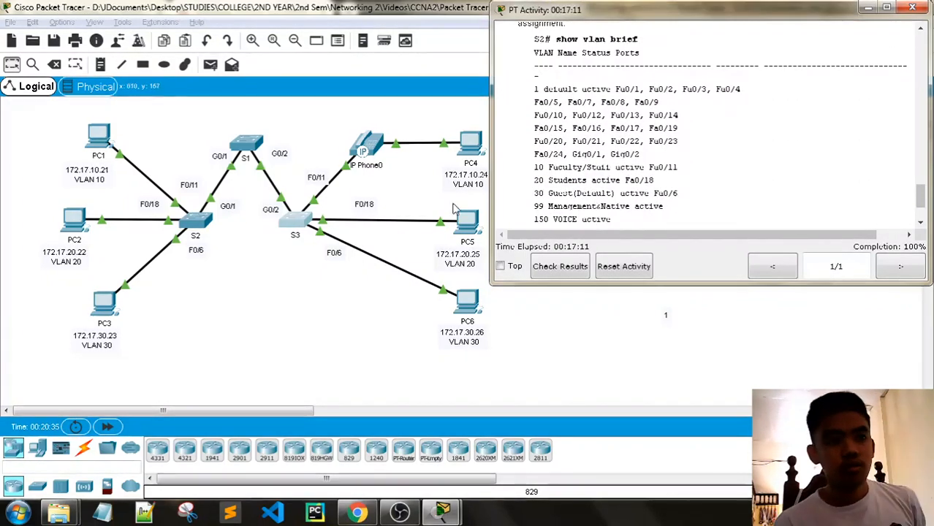
scroll(561, 154, up, 1)
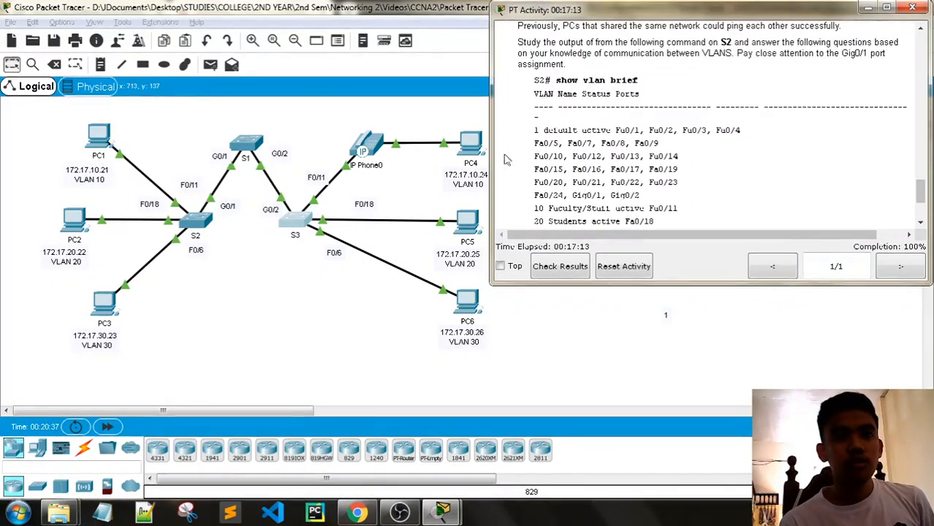
- Exit configuration mode on S2 and list its VLANs with show vlan brief
click(196, 223)
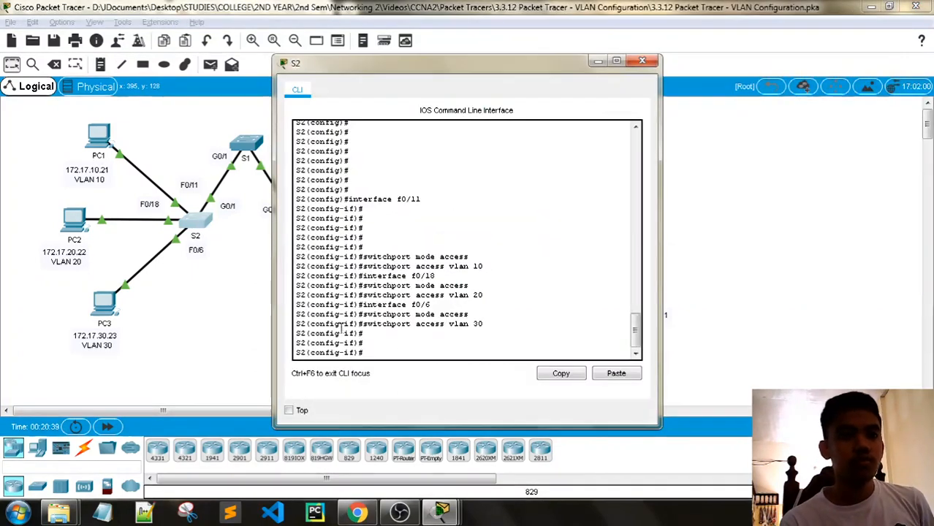
text(end)
key(Return)
key(Return)
key(Return)
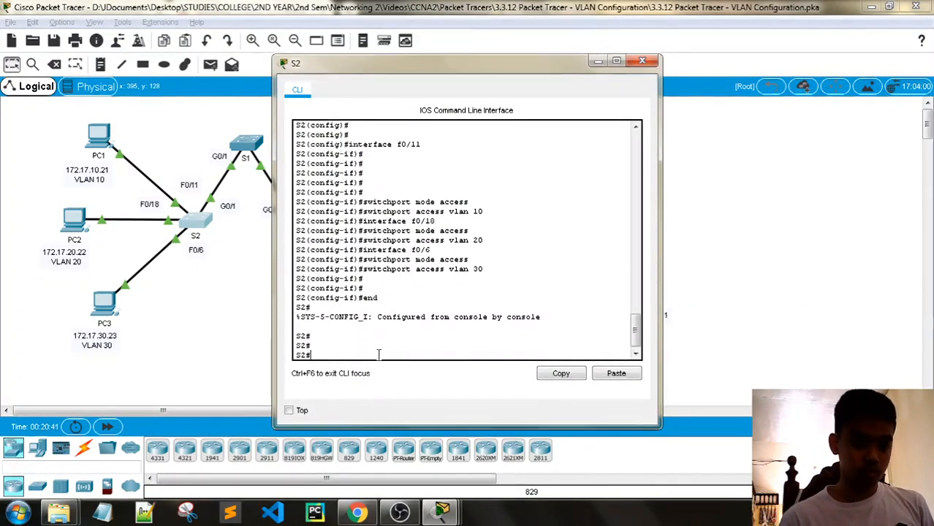
text(show vlan v)
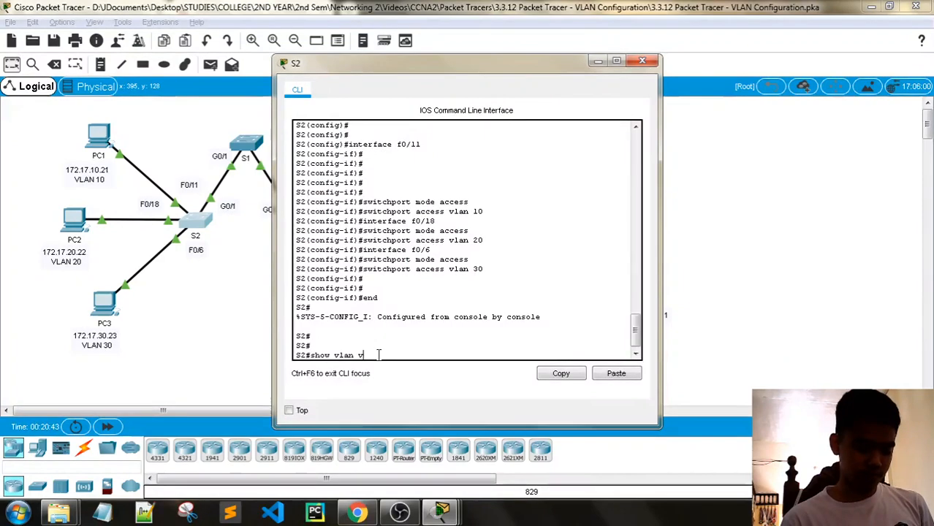
key(BackSpace)
text(brief)
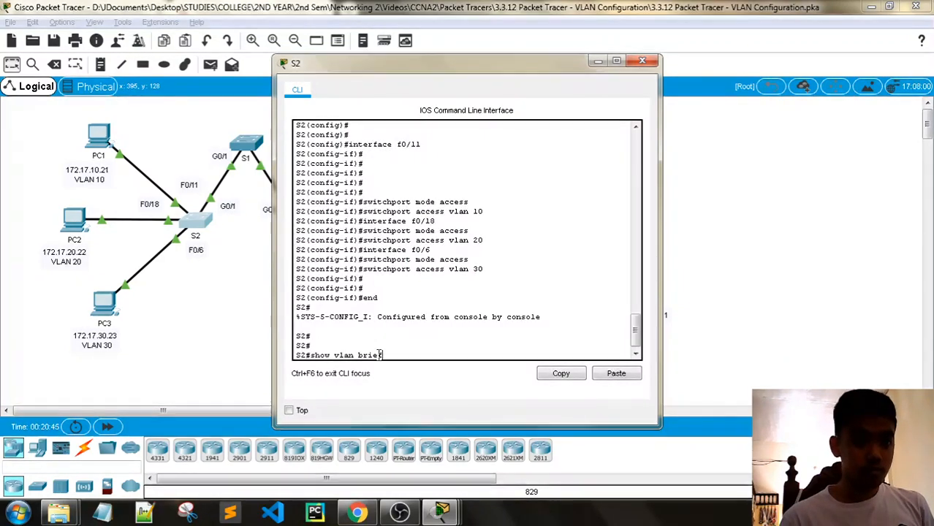
key(Return)
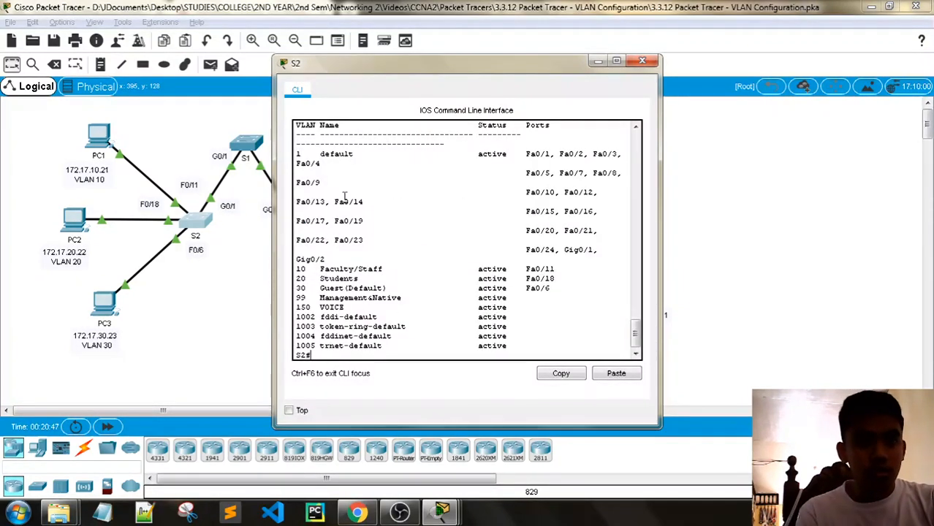
drag(274, 222, 103, 219)
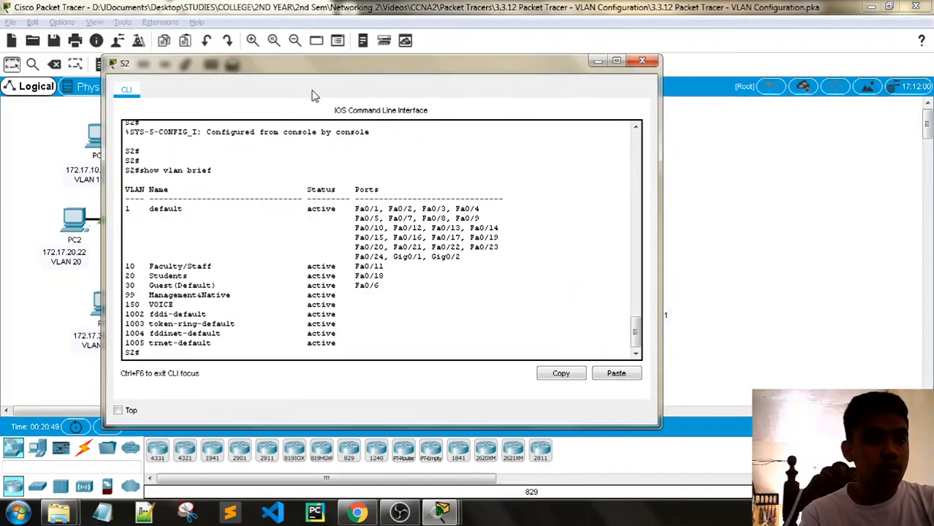
drag(320, 76, 258, 48)
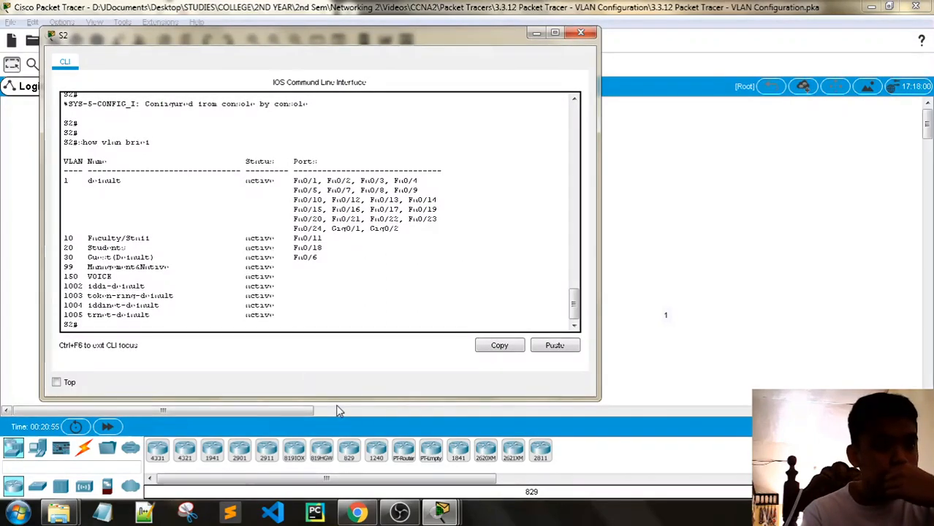
- Compare S2's VLAN listing against the activity instructions, then close the S2 console
mouse_move(442, 512)
click(289, 439)
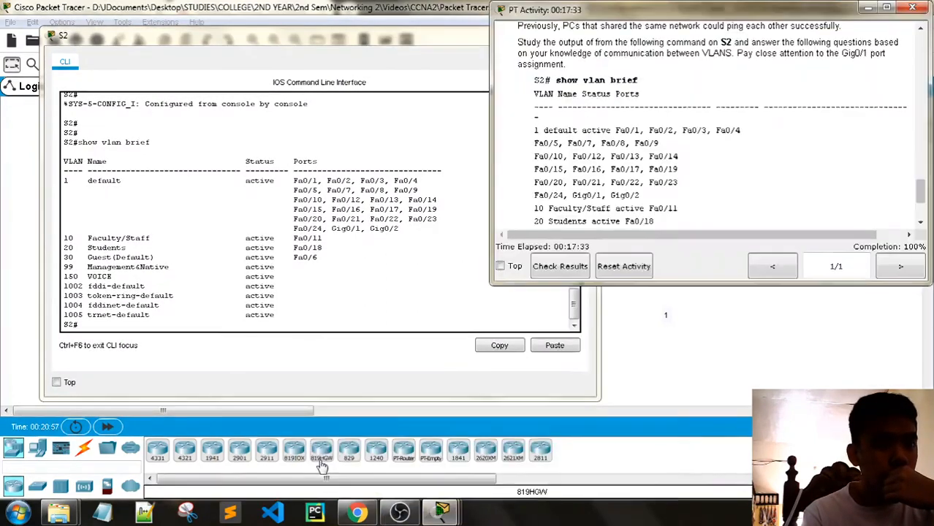
scroll(662, 210, down, 3)
scroll(653, 199, down, 2)
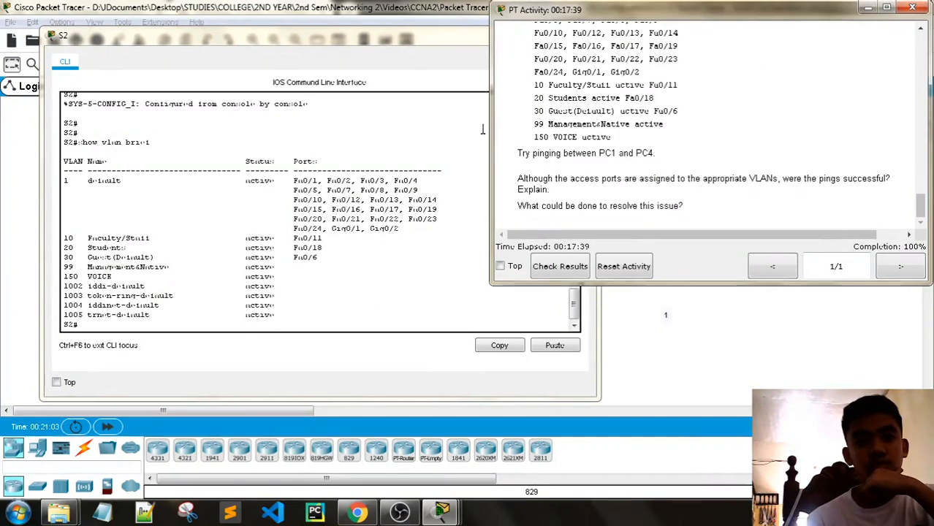
click(339, 46)
click(581, 34)
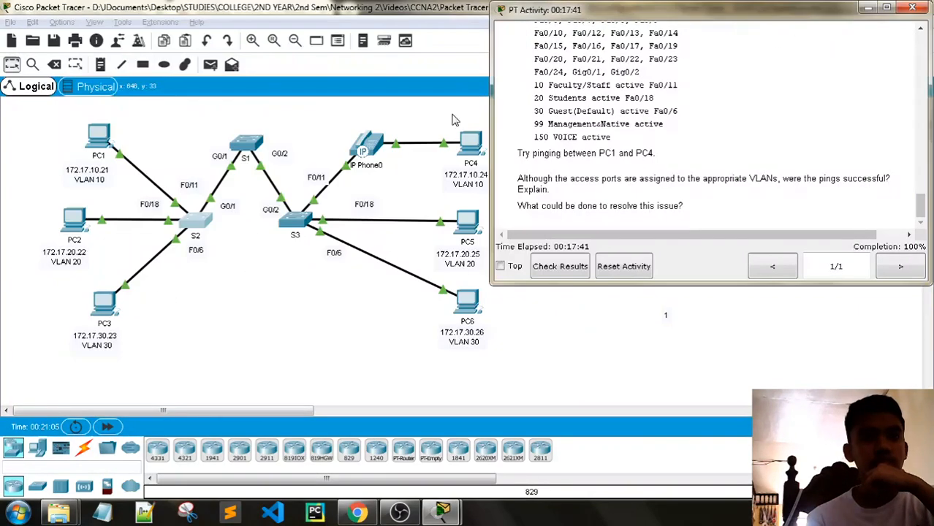
click(98, 135)
- Ping PC4 at 172.17.10.24 from PC1's command prompt, then close the prompt
click(605, 136)
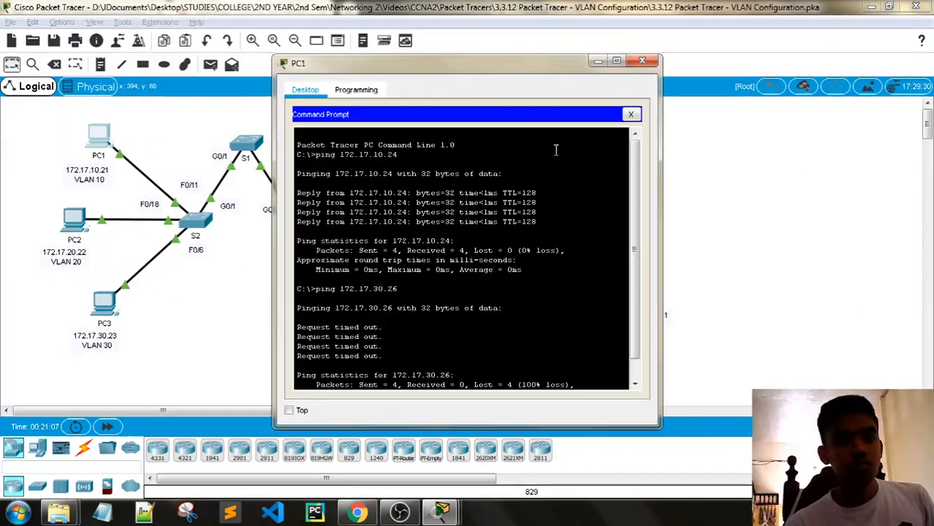
drag(435, 63, 172, 37)
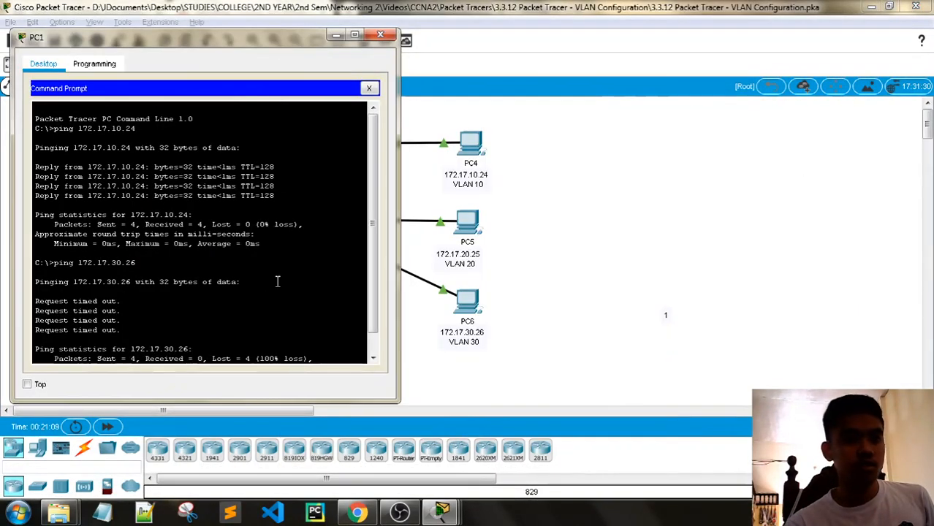
scroll(277, 281, down, 1)
text(ping )
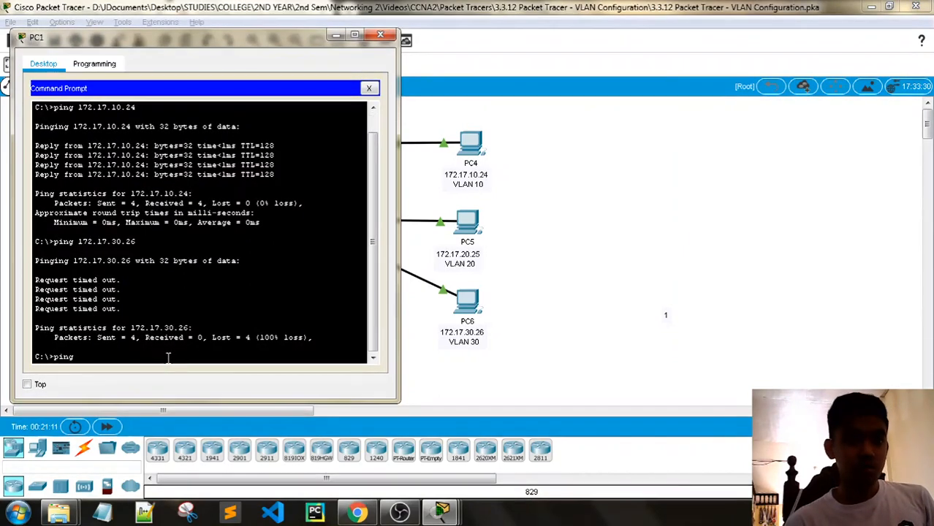
text(1)
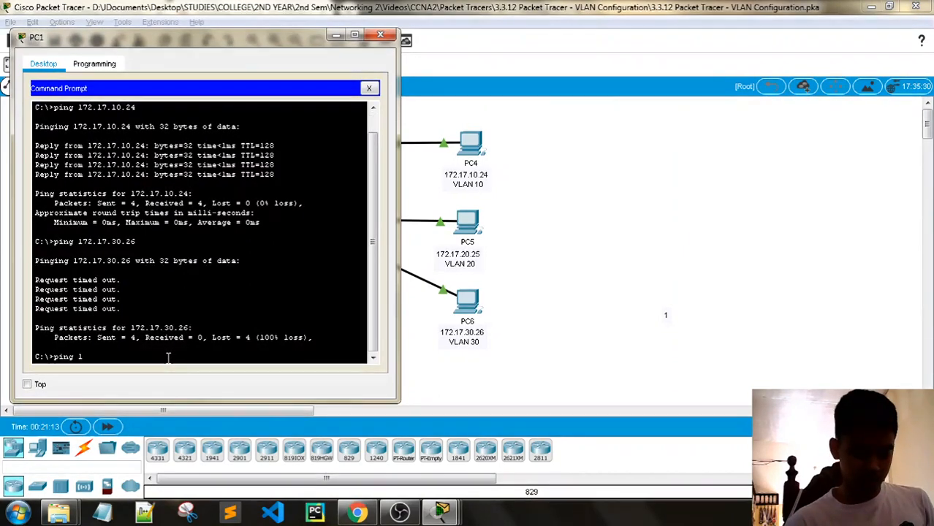
text(72.17.)
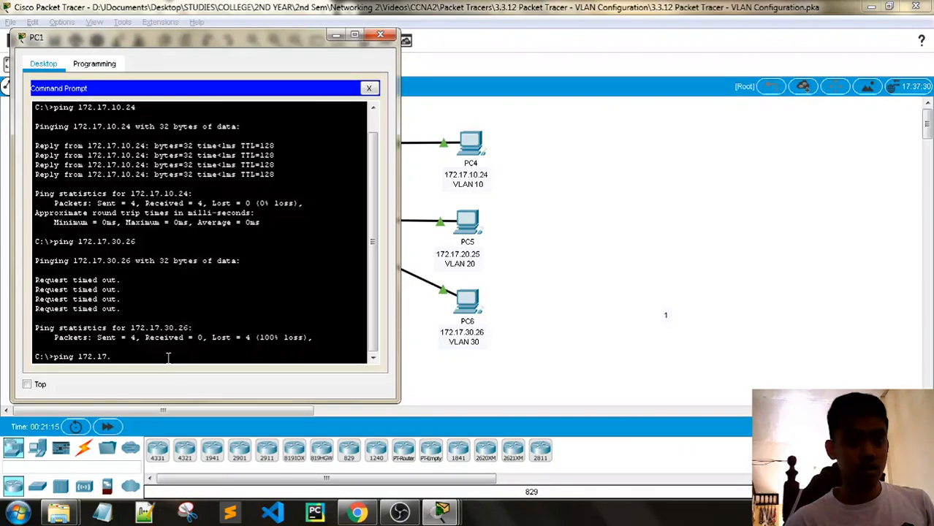
text(10.24)
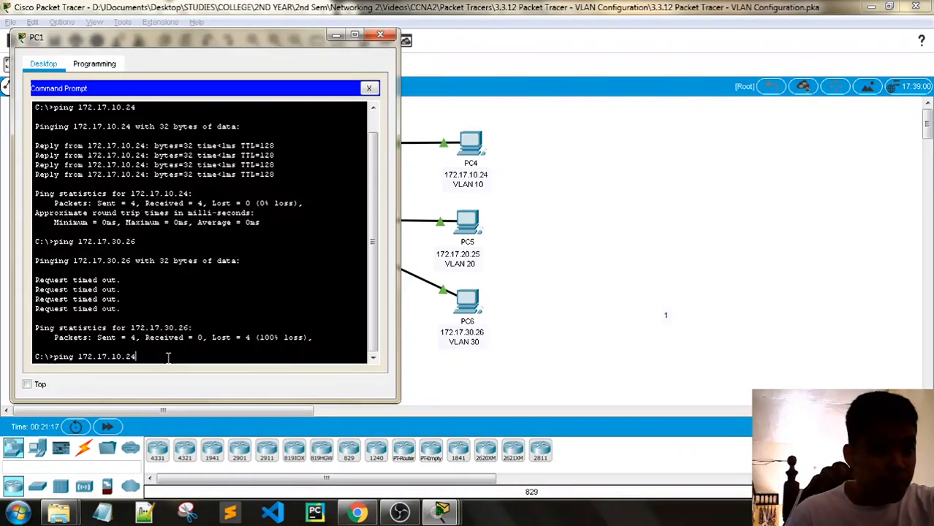
key(Return)
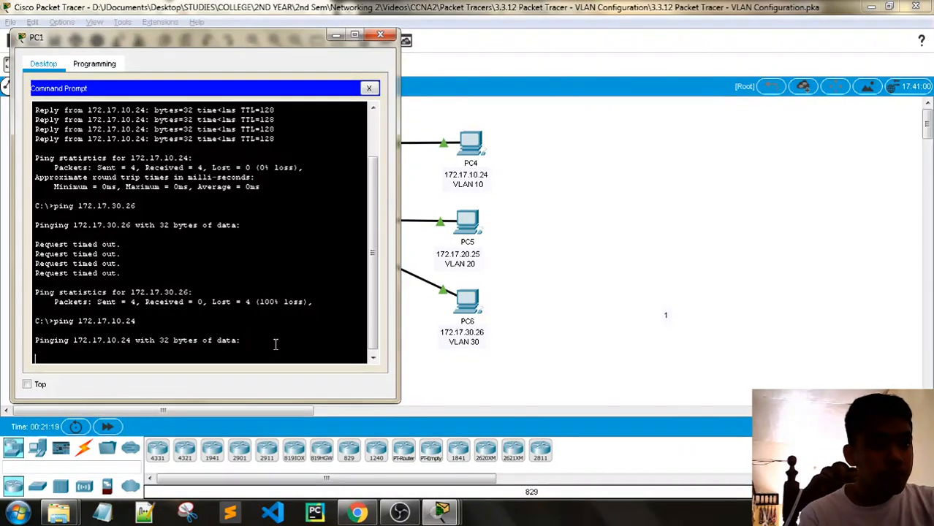
mouse_move(442, 512)
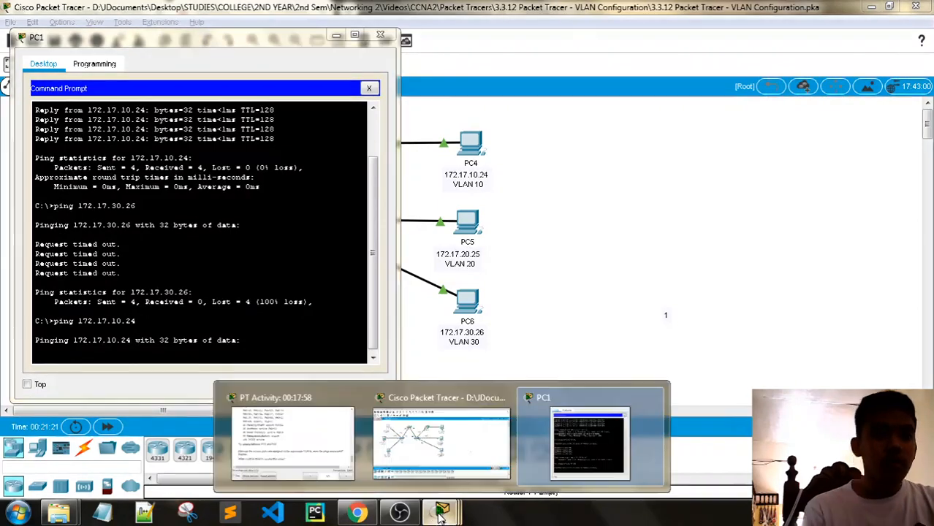
click(310, 455)
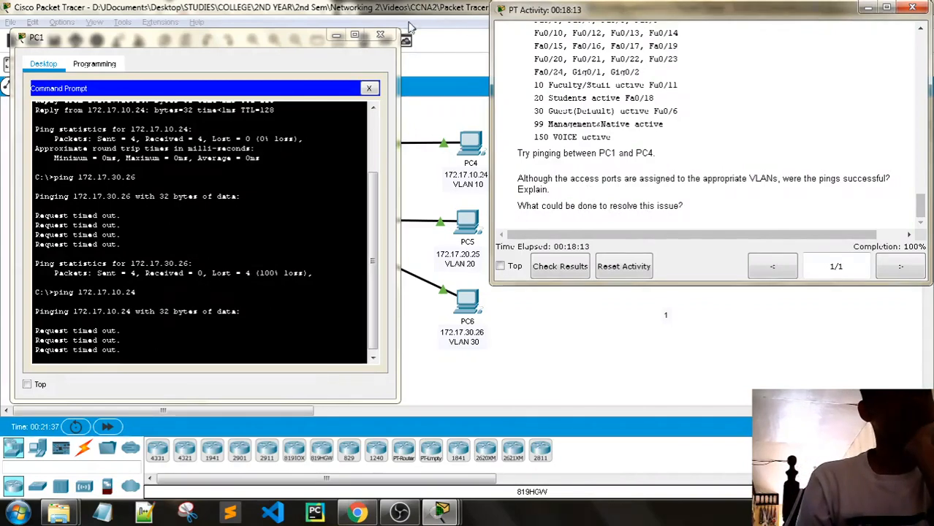
click(380, 34)
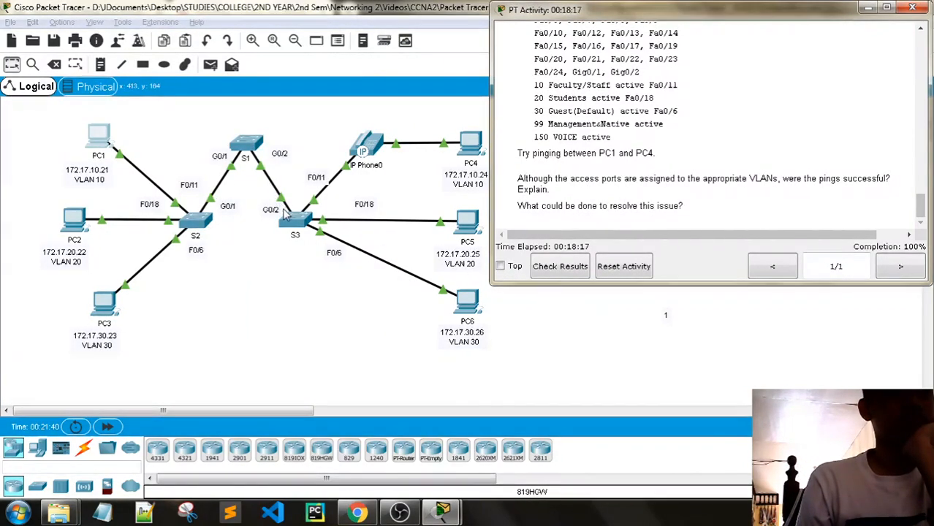
- Enter global configuration on S2 and select interface G0/1
click(195, 221)
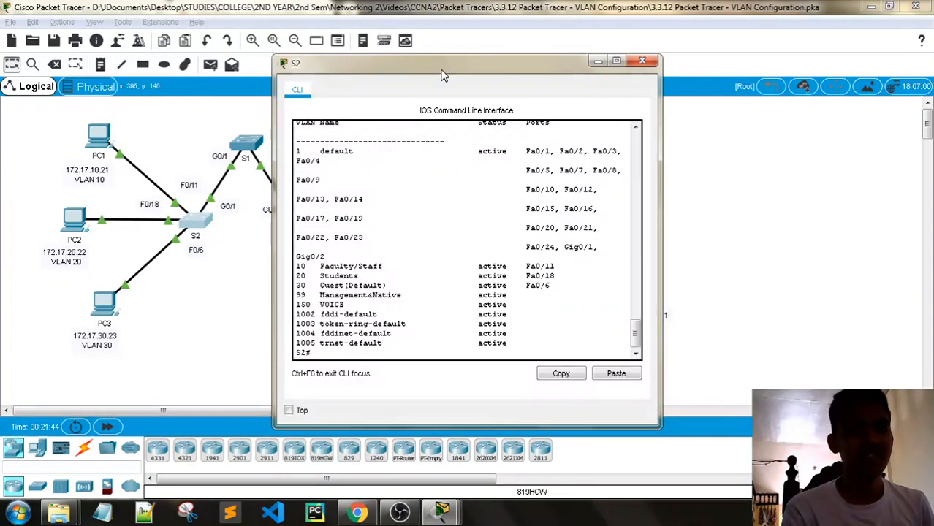
drag(442, 73, 299, 48)
key(Return)
key(Return)
key(Return)
key(Return)
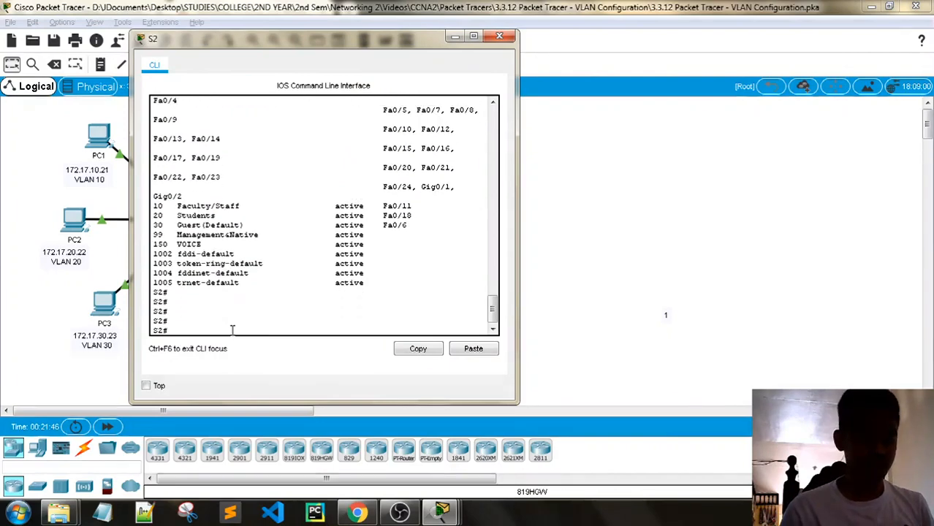
key(Return)
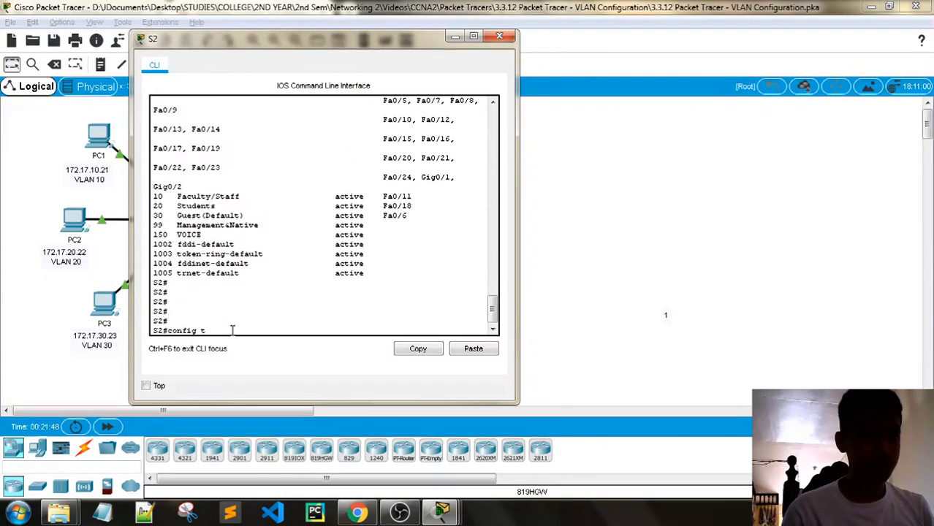
key(Return)
key(Return)
key(Return)
key(Return)
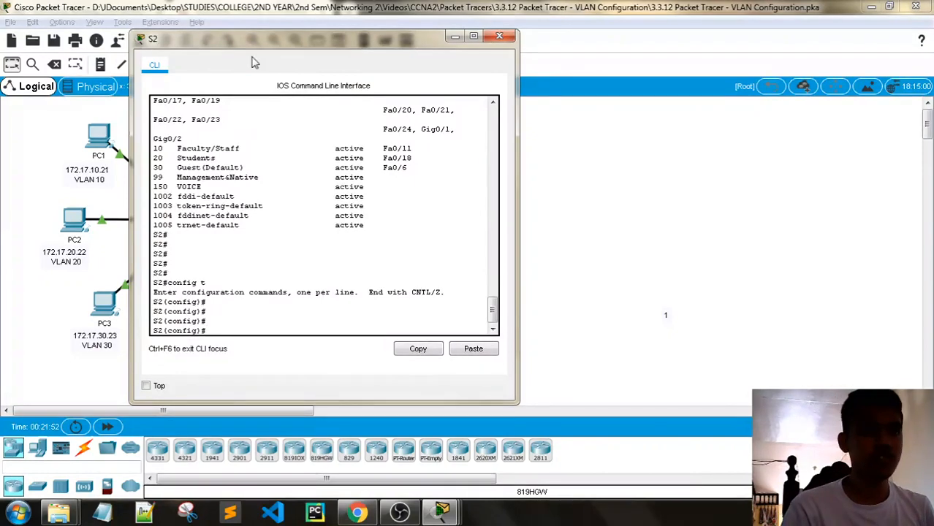
drag(263, 40, 386, 22)
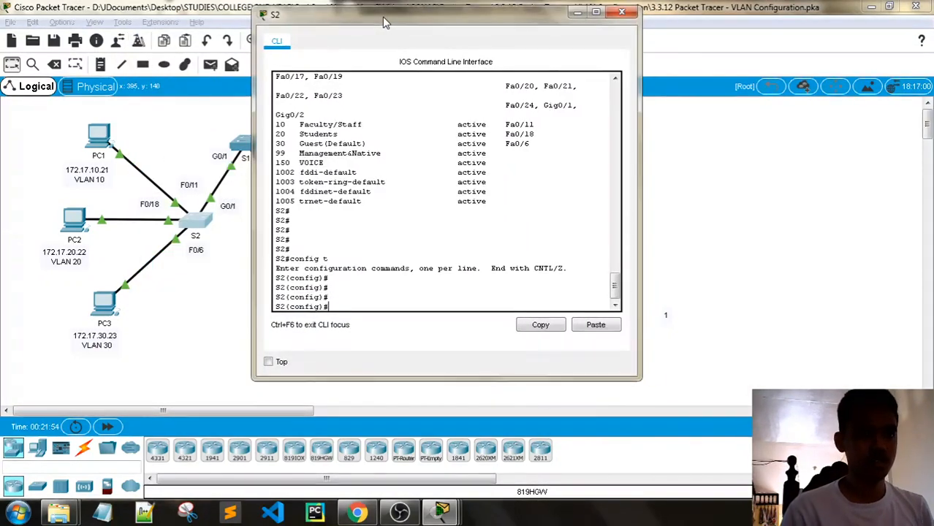
text(interface )
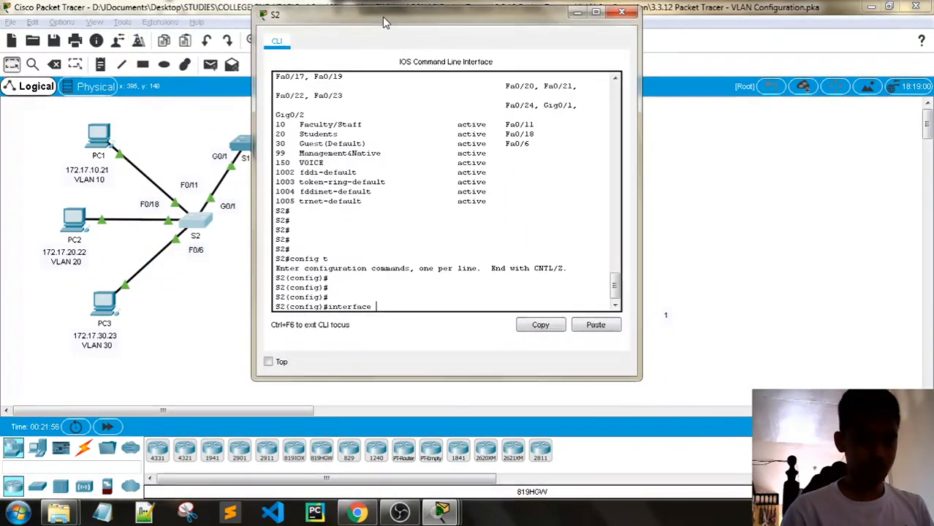
text(g0/1)
key(Return)
key(Return)
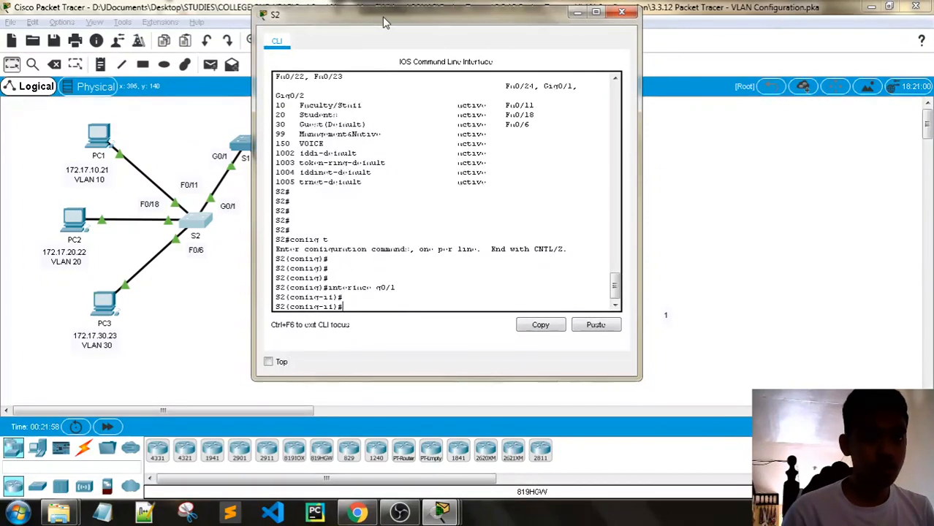
- Make S2's G0/1 a trunk port and start the native VLAN command
text(sw)
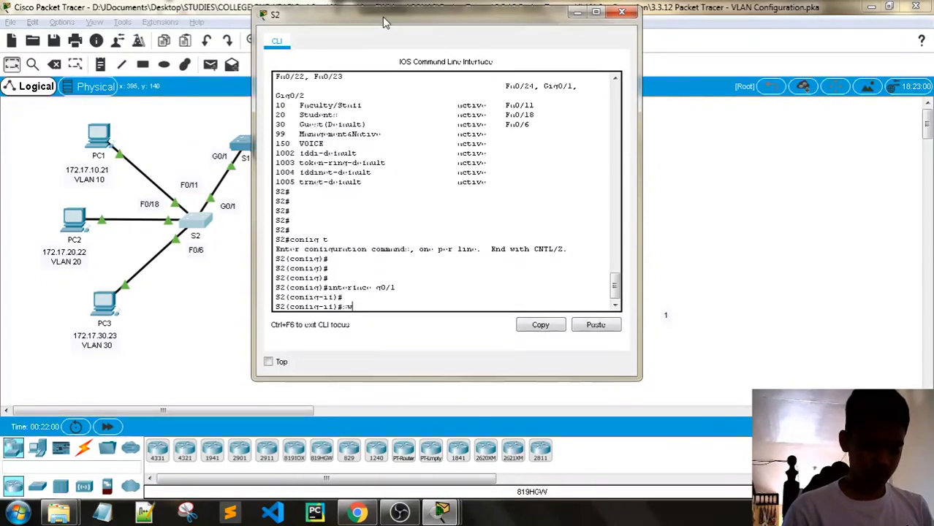
text(itchport m)
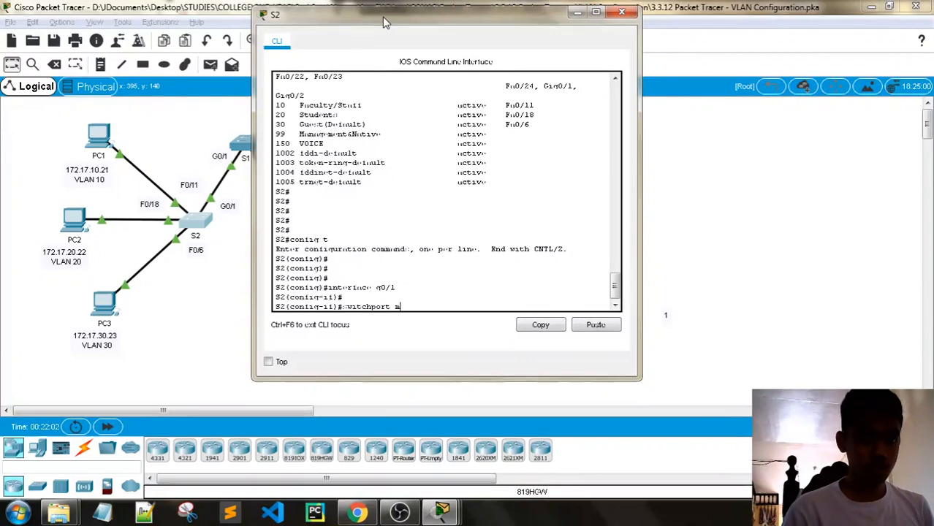
text(ode trunk)
key(Return)
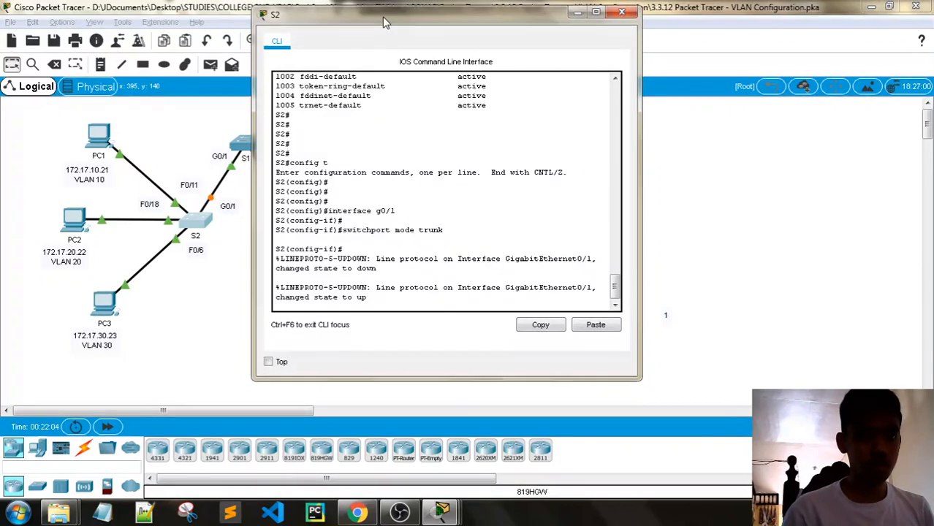
key(Return)
key(Return)
key(Return)
key(Return)
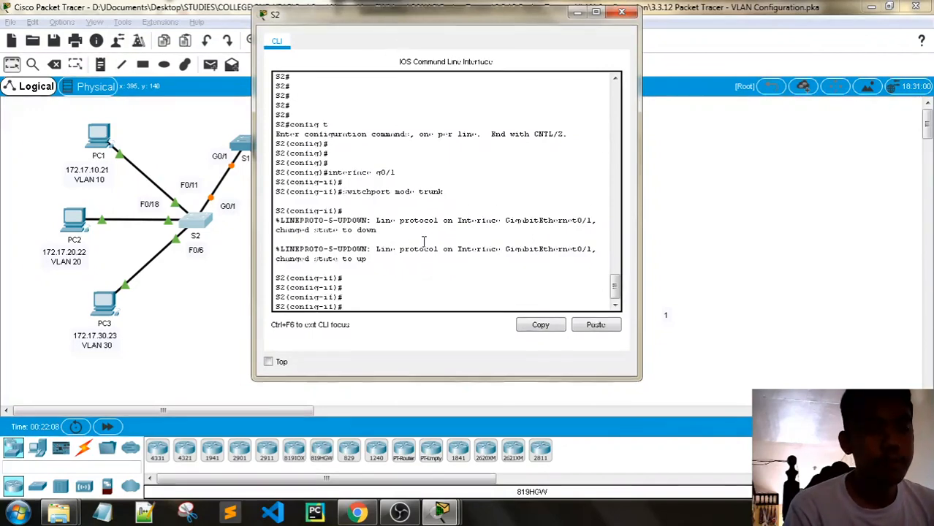
text(sw)
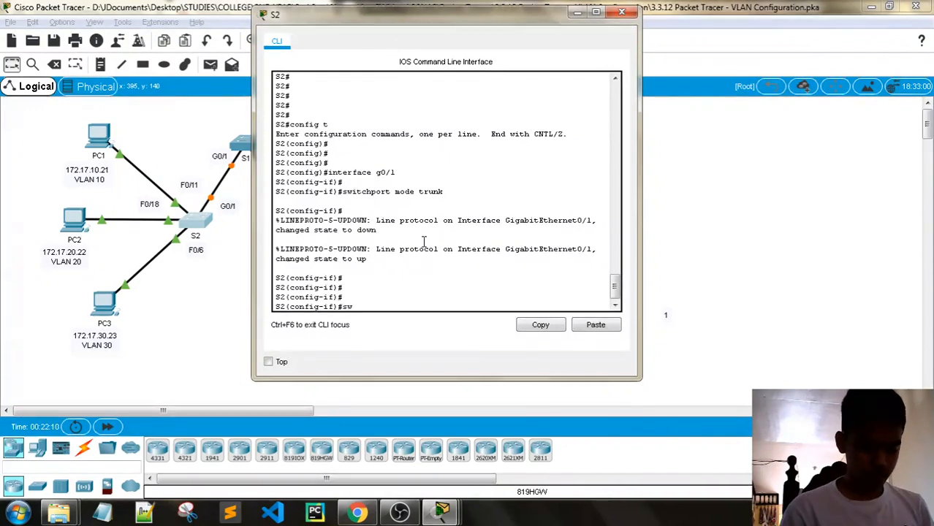
text(itchport)
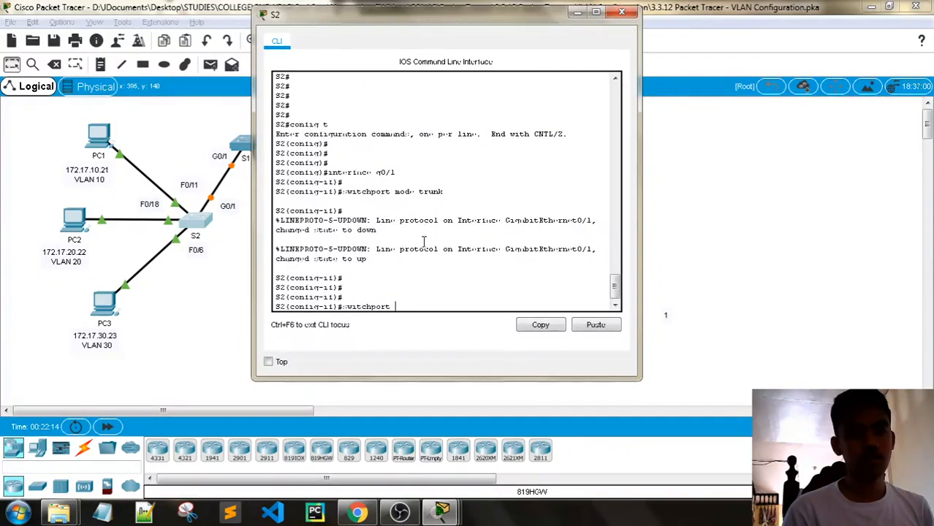
text( notive)
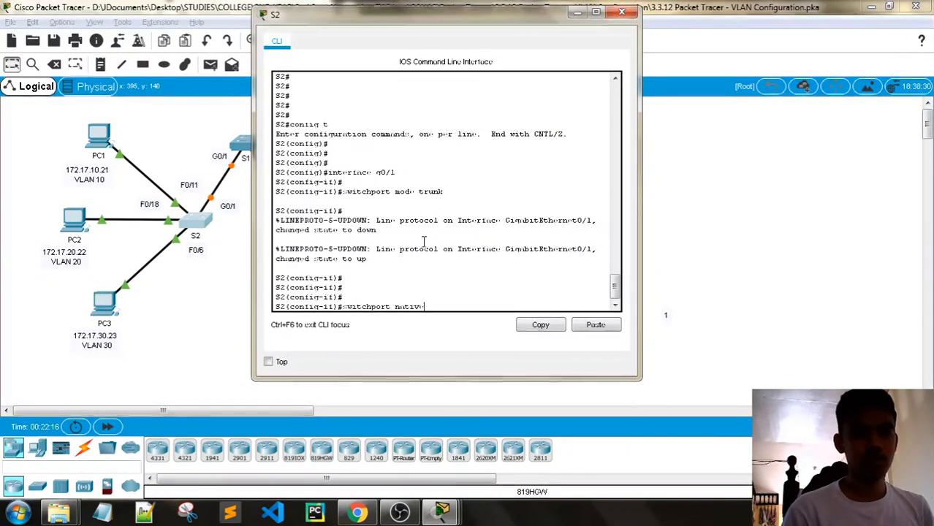
text( vlan)
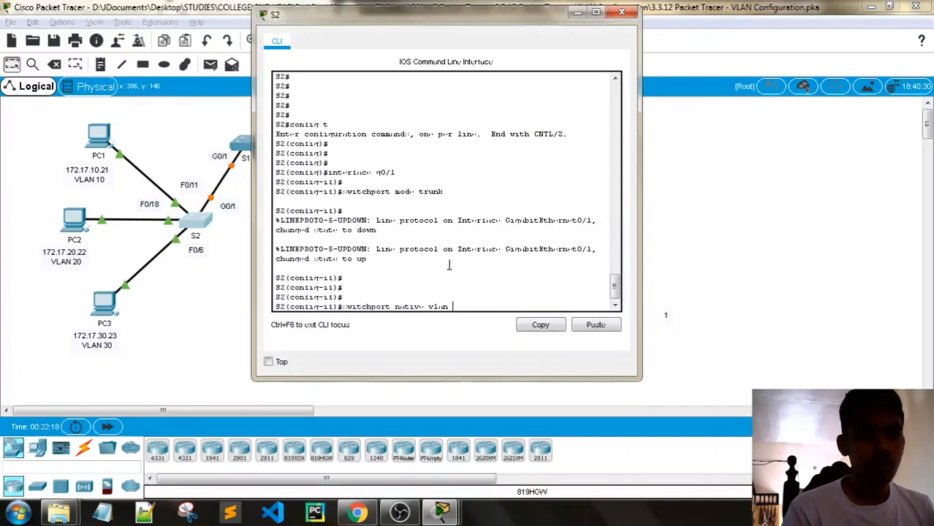
key(BackSpace)
key(BackSpace)
key(BackSpace)
key(BackSpace)
key(BackSpace)
key(BackSpace)
key(BackSpace)
key(BackSpace)
key(BackSpace)
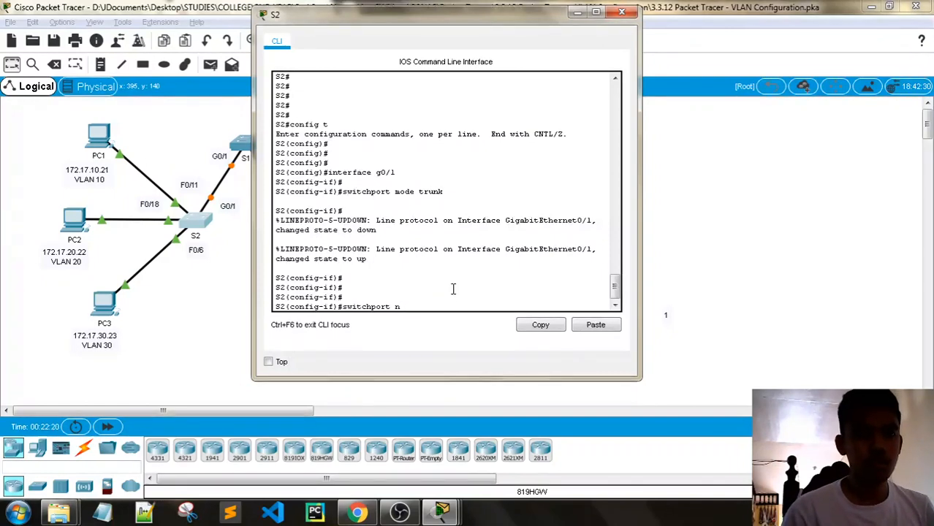
text(trunk native)
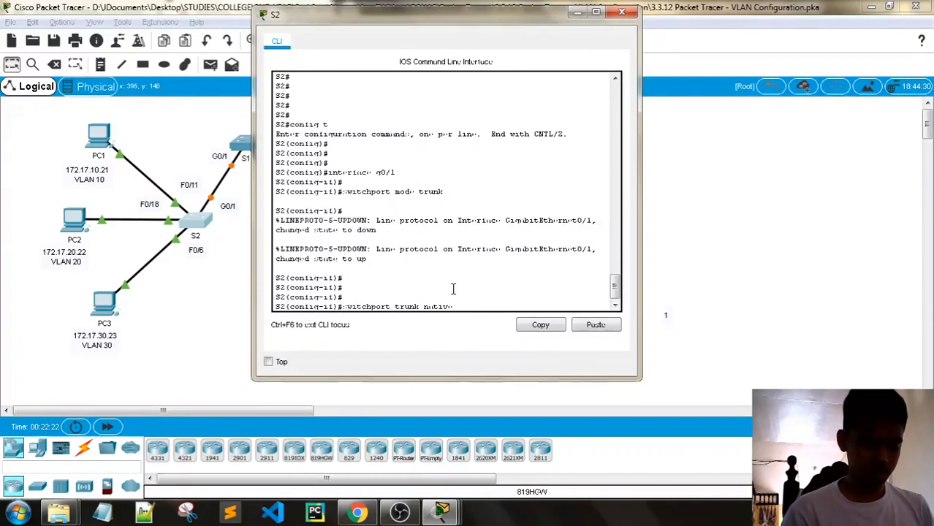
text( vlan)
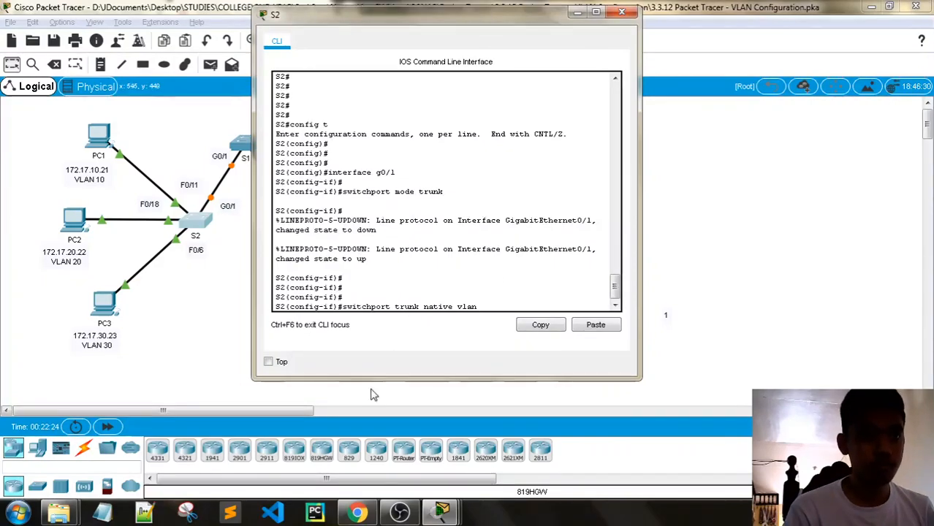
- Set native VLAN 99 on S2's G0/1 trunk after checking the instructions
mouse_move(441, 511)
click(292, 438)
scroll(620, 157, up, 10)
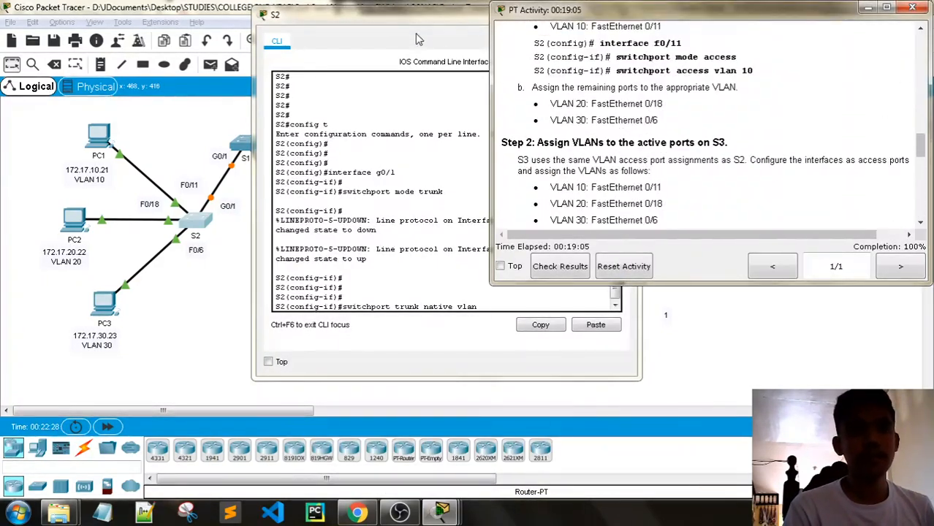
drag(365, 15, 209, 16)
scroll(704, 135, up, 4)
scroll(716, 143, down, 2)
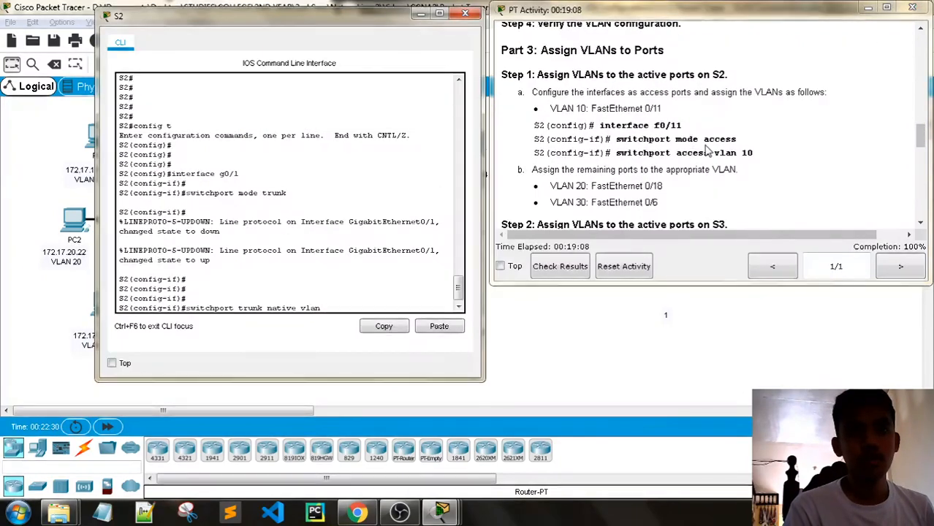
scroll(730, 198, up, 3)
scroll(733, 198, down, 3)
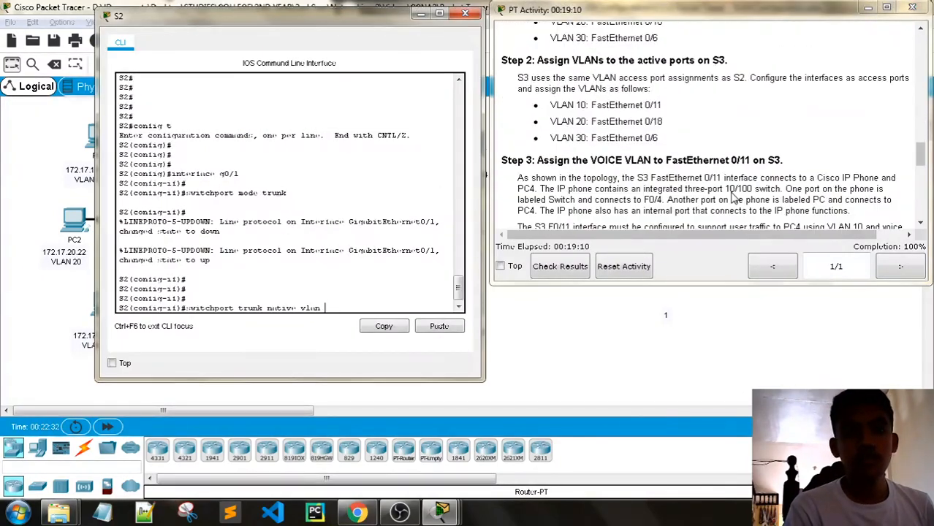
scroll(733, 198, up, 6)
scroll(733, 198, down, 1)
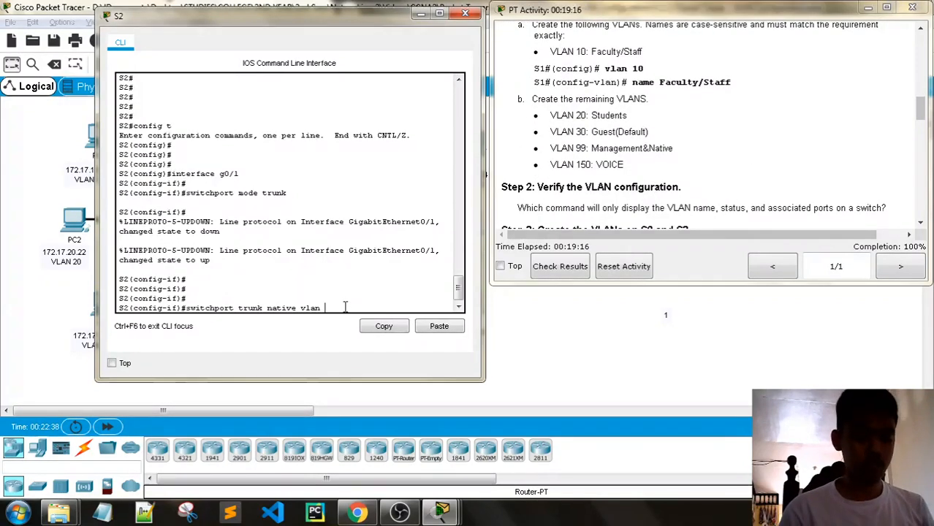
text(99)
key(Return)
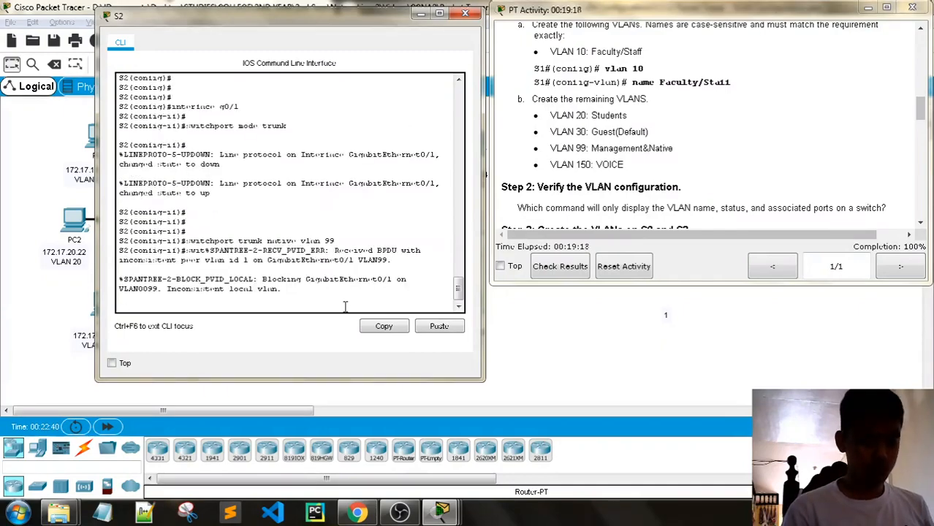
key(Return)
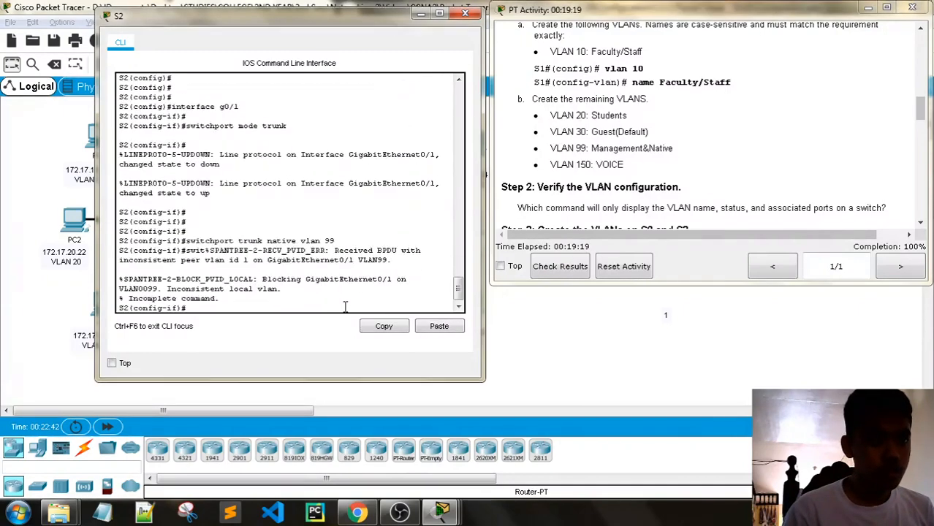
key(Return)
key(Return)
key(Return)
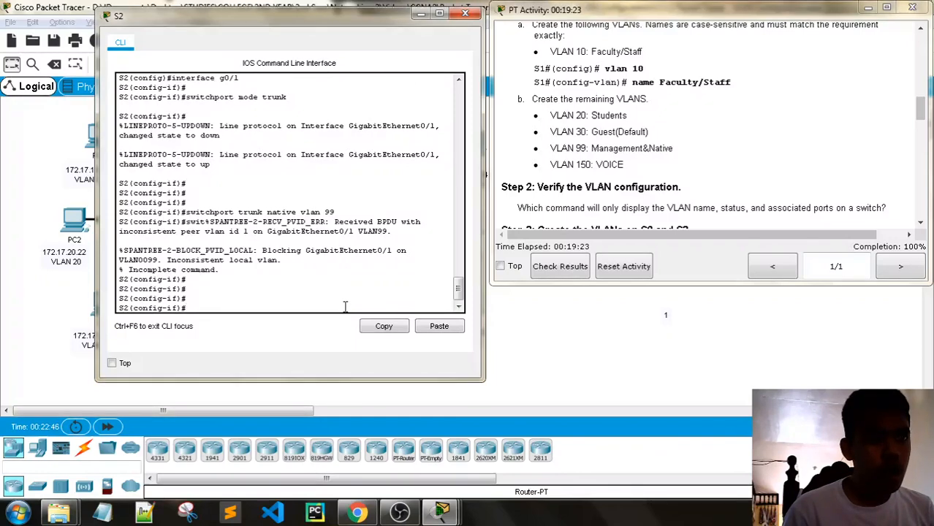
- Allow only VLANs 10, 20 and 30 on S2's G0/1 trunk
text(w)
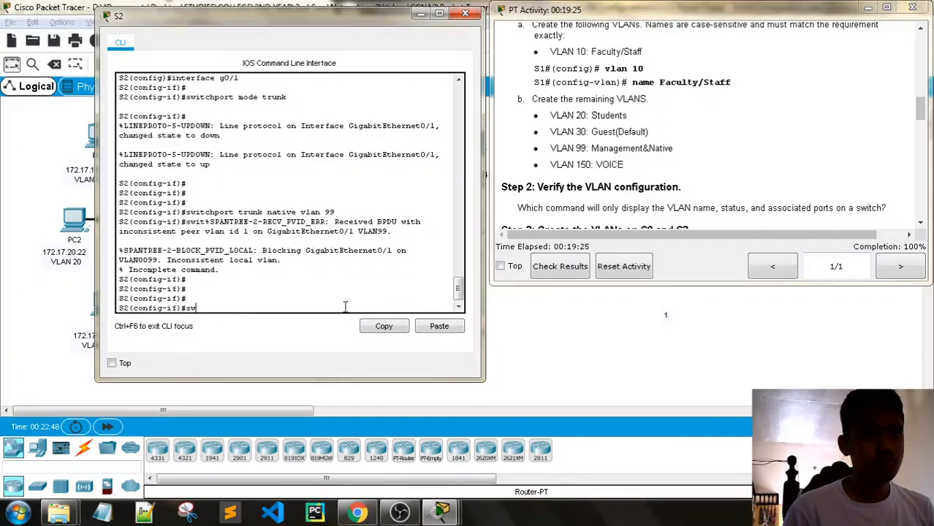
text(itchp)
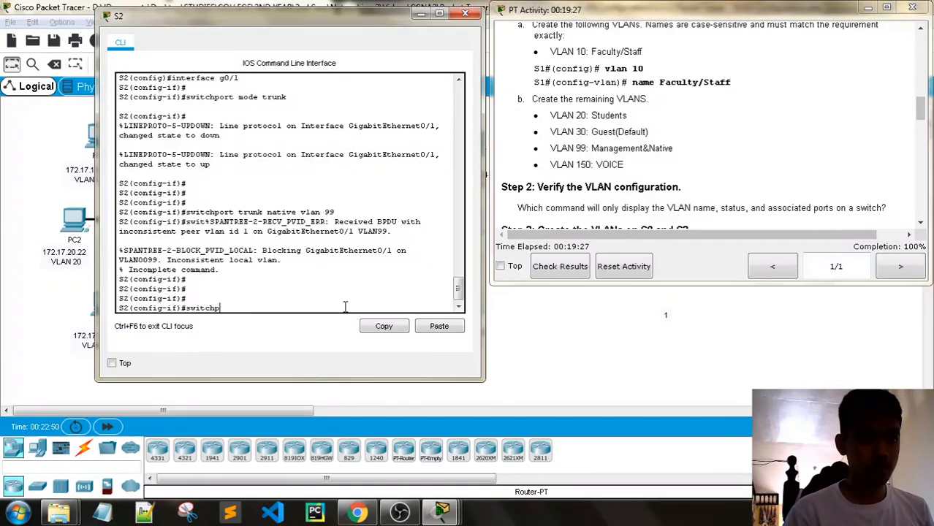
text(ort)
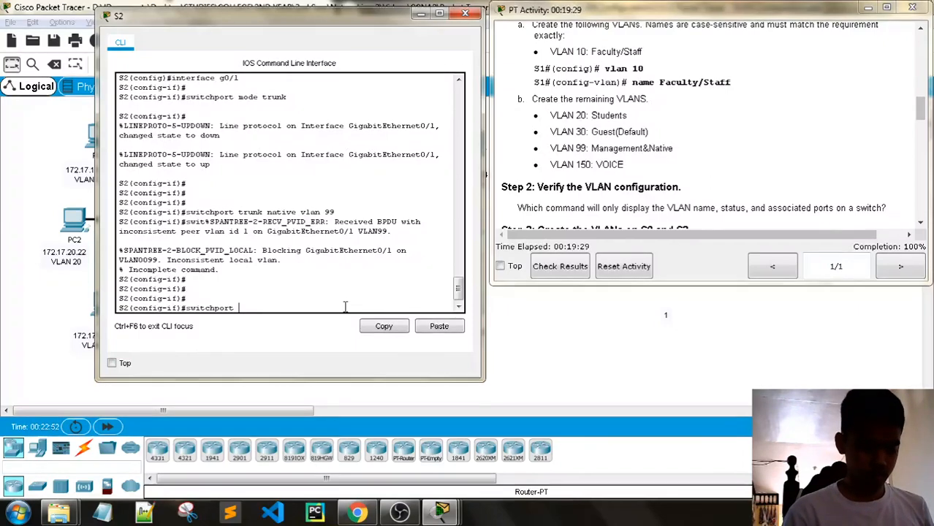
text( trunk a)
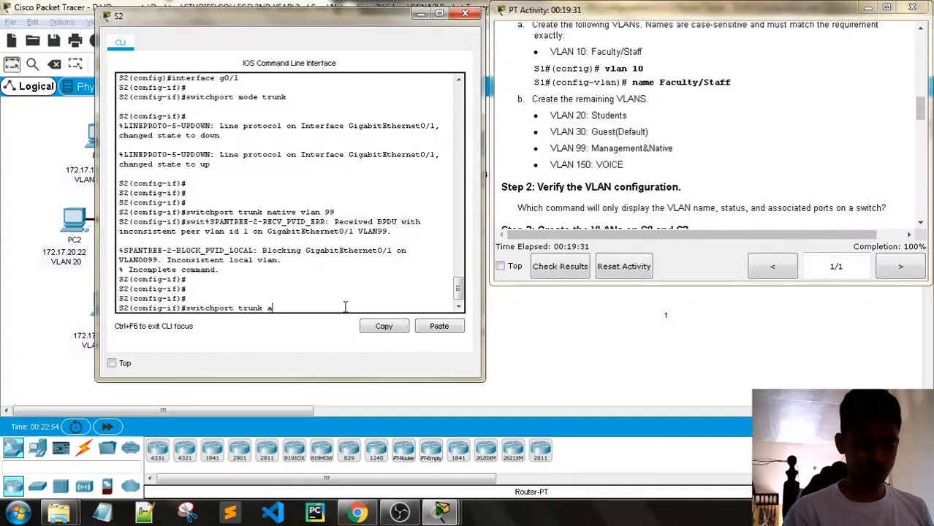
text(llowed )
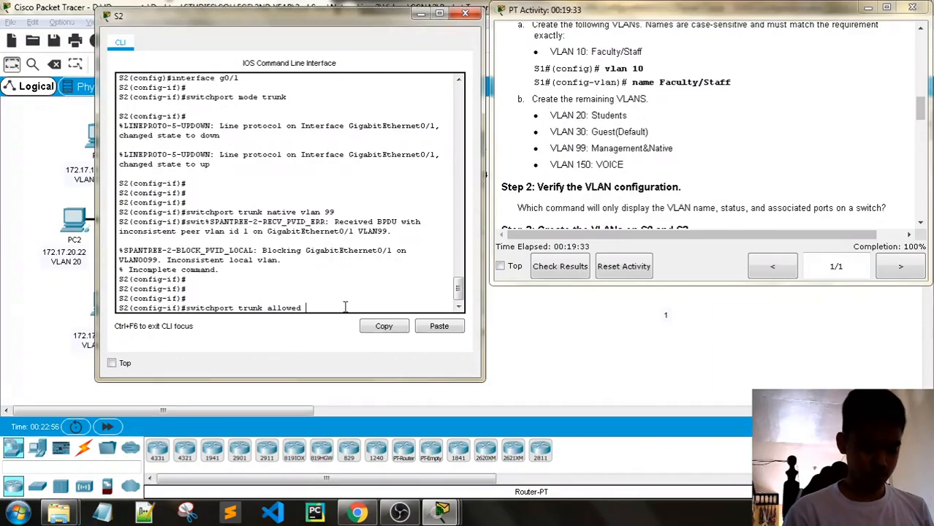
text(vlan 10,20,30)
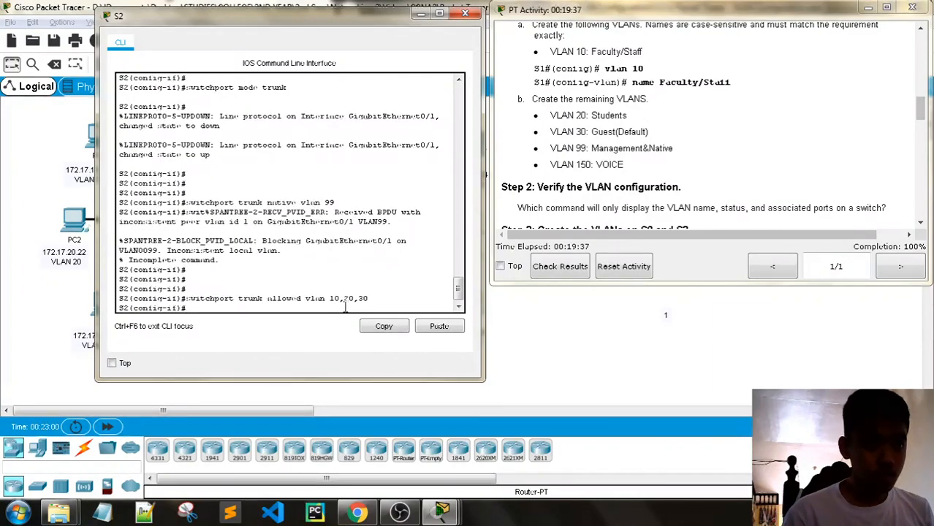
key(Return)
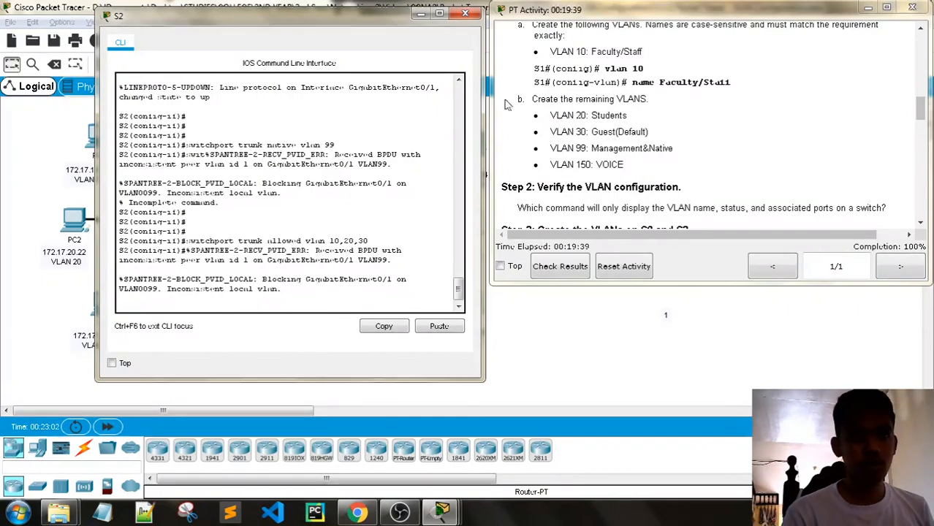
drag(343, 19, 357, 304)
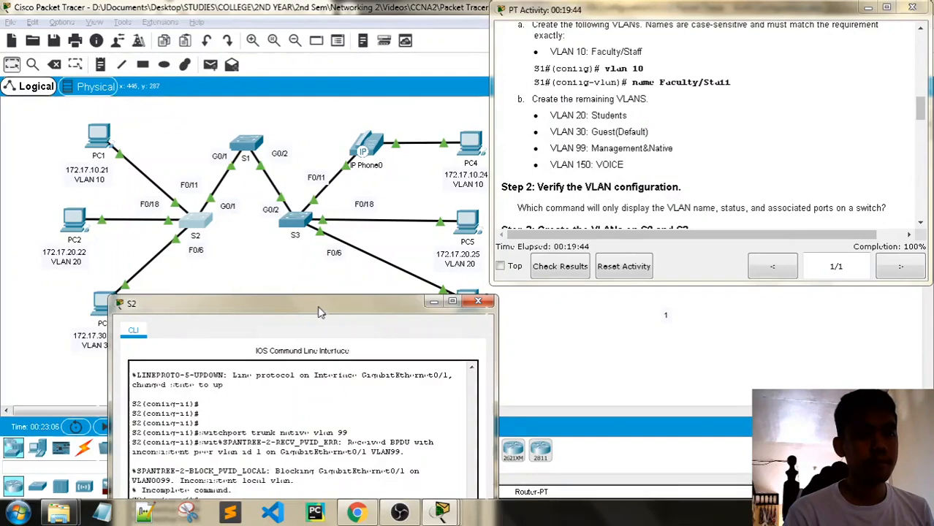
drag(316, 307, 322, 95)
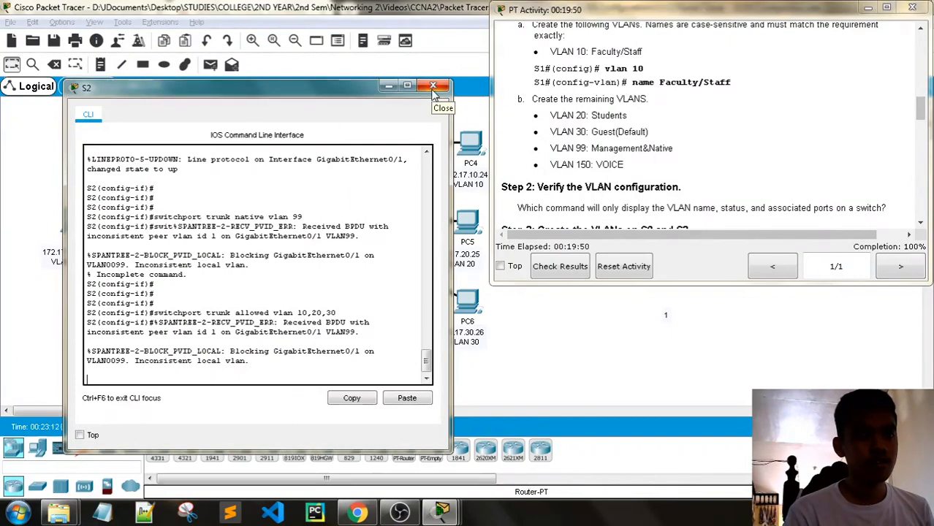
- Switch from S2's console to S3's and select interface G0/2
click(433, 86)
click(326, 221)
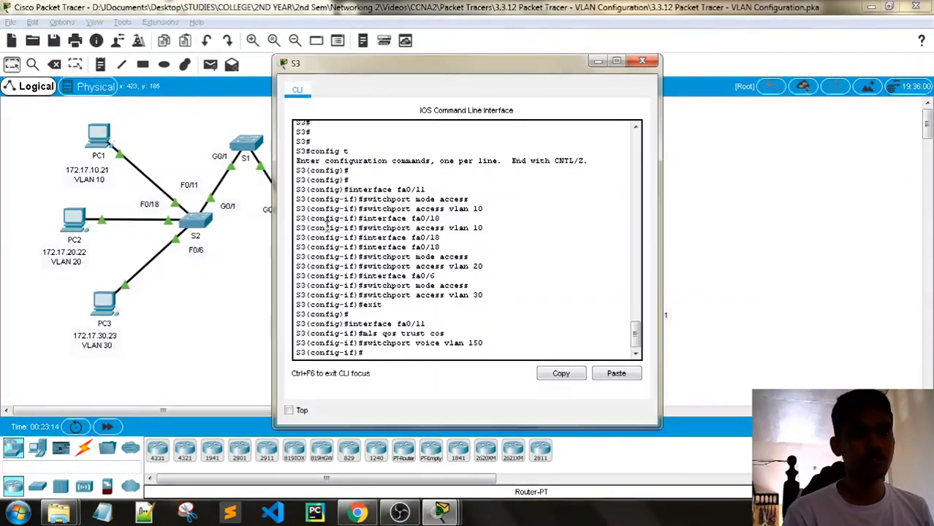
drag(400, 82, 217, 58)
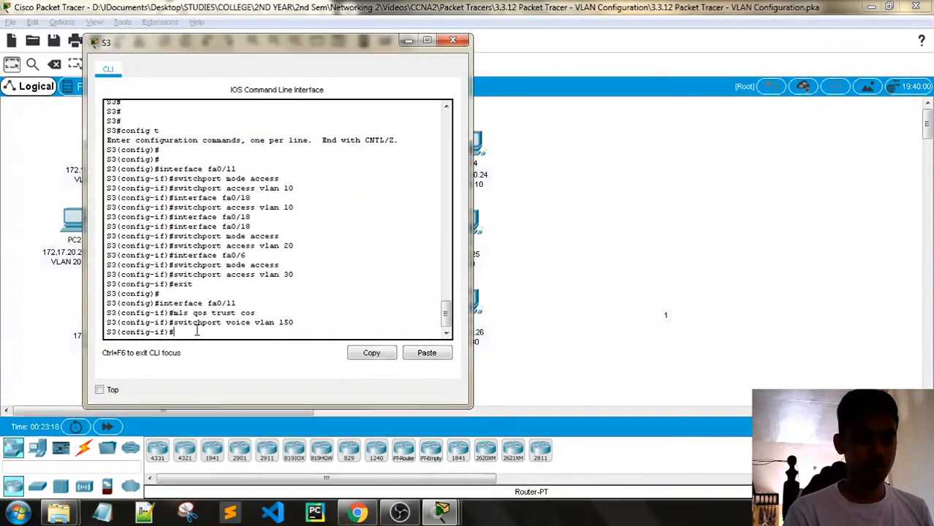
key(Return)
key(Return)
key(Return)
key(Return)
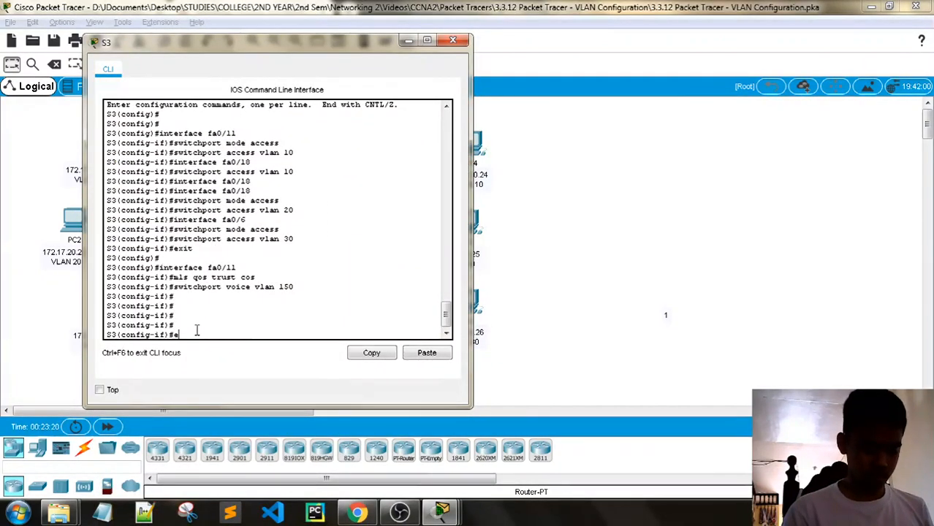
text(exit)
key(Return)
key(Return)
key(Return)
key(Return)
text(inter)
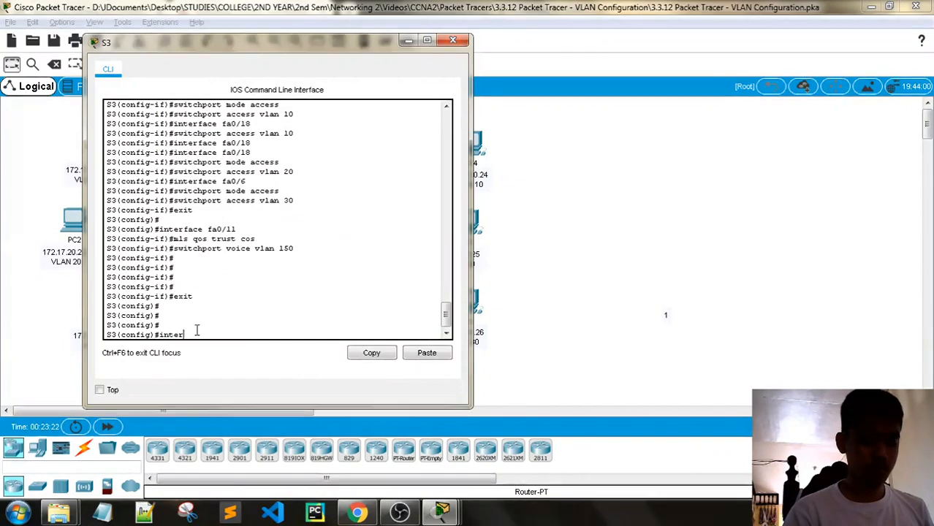
text(face)
drag(280, 50, 305, 94)
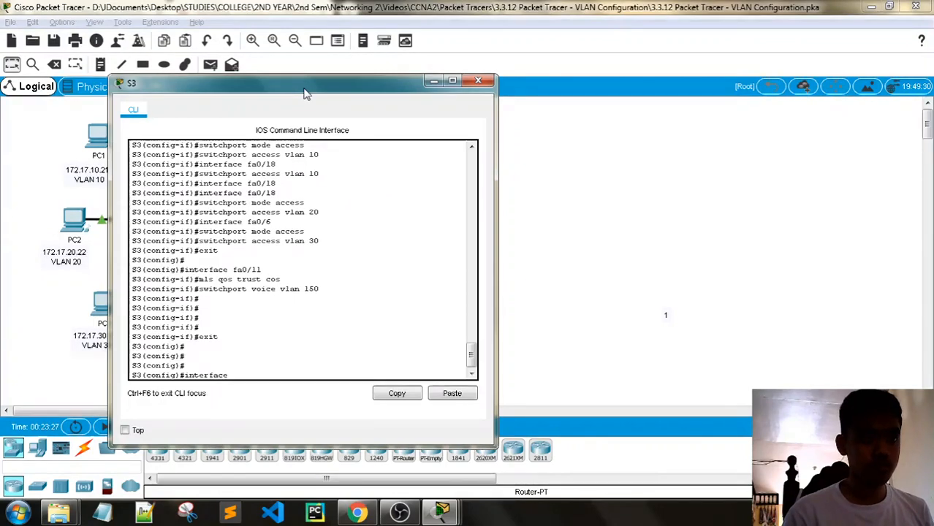
text(e g0/2)
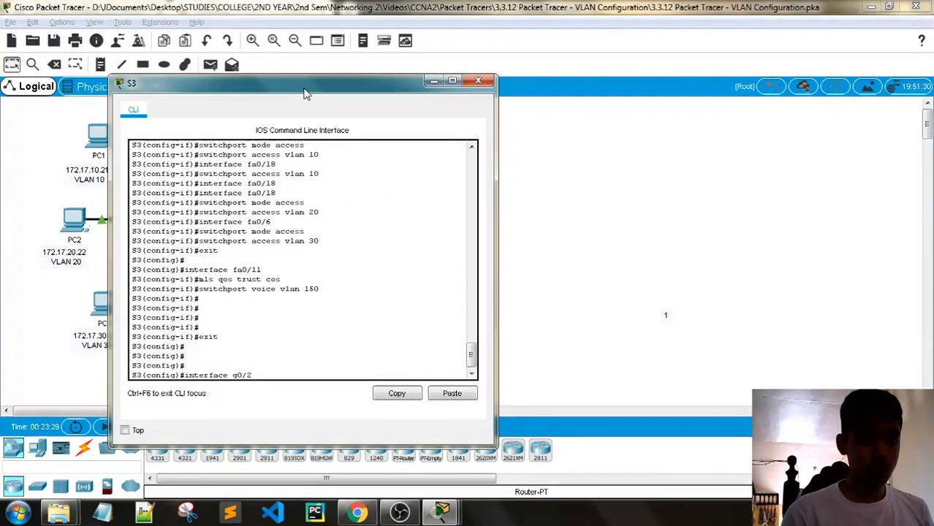
key(Return)
- Make S3's G0/2 a trunk with native VLAN 99 allowing VLANs 10, 20, 30
drag(263, 95, 286, 48)
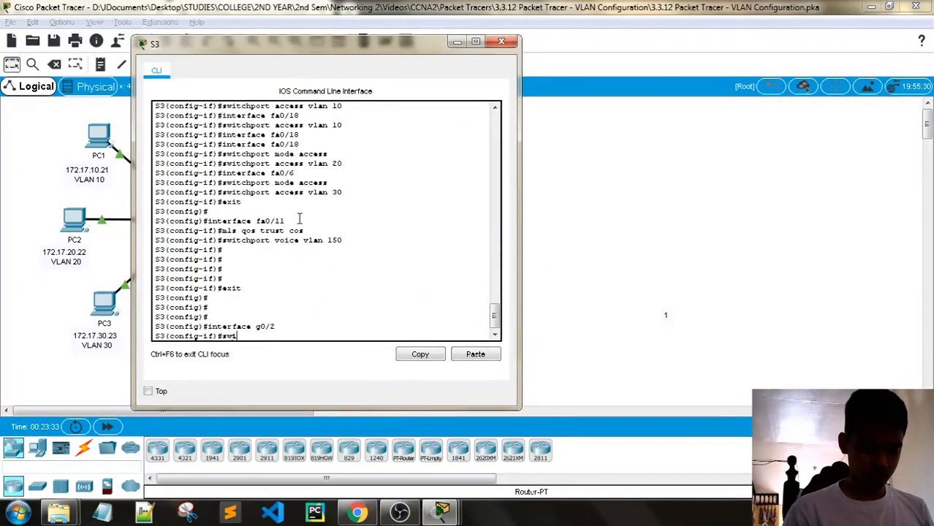
text(switchport mode trunk)
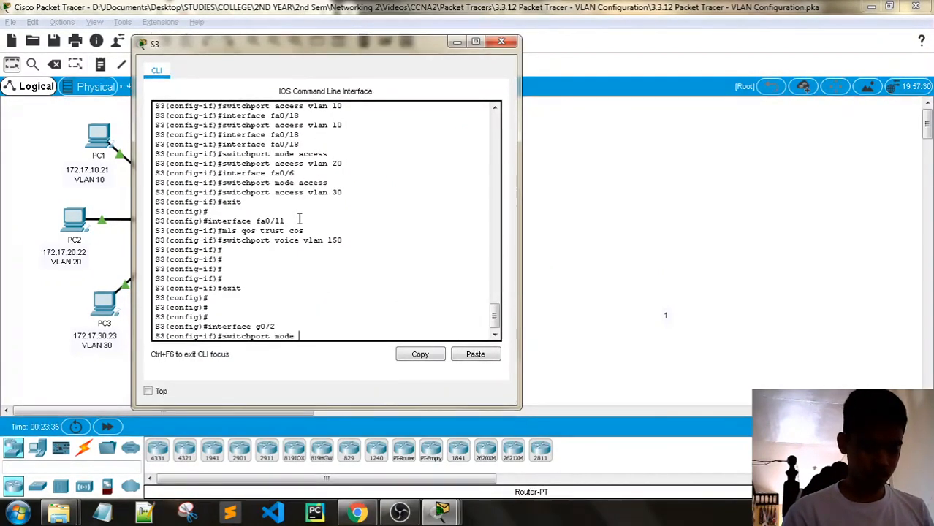
key(Return)
key(Return)
key(Return)
key(Return)
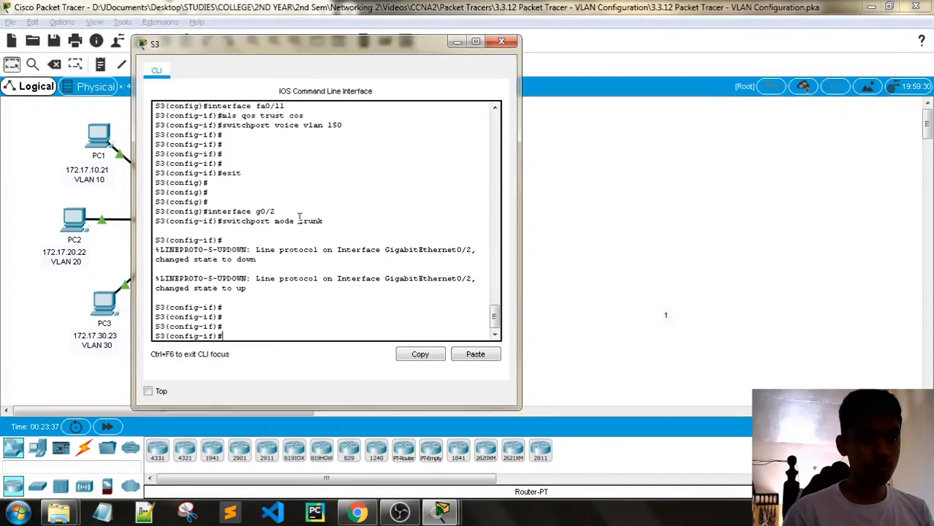
text(switchport )
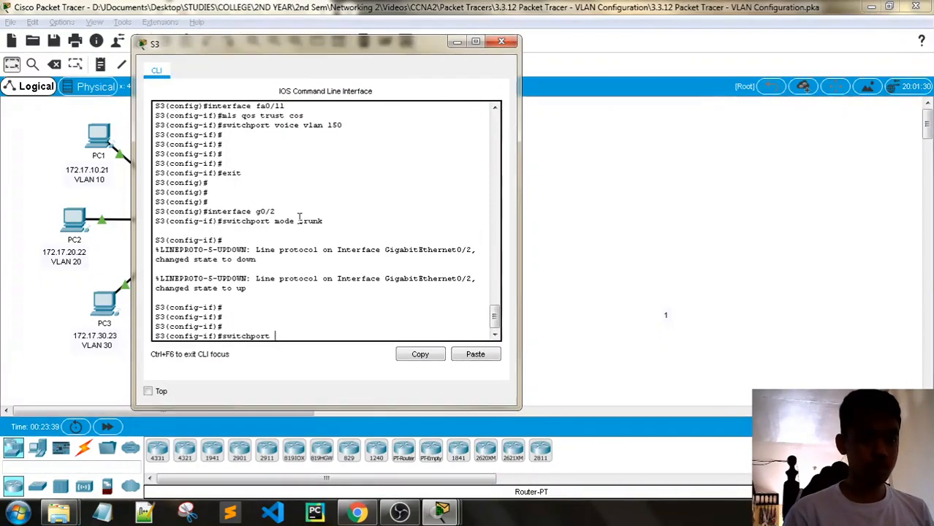
text(trunk)
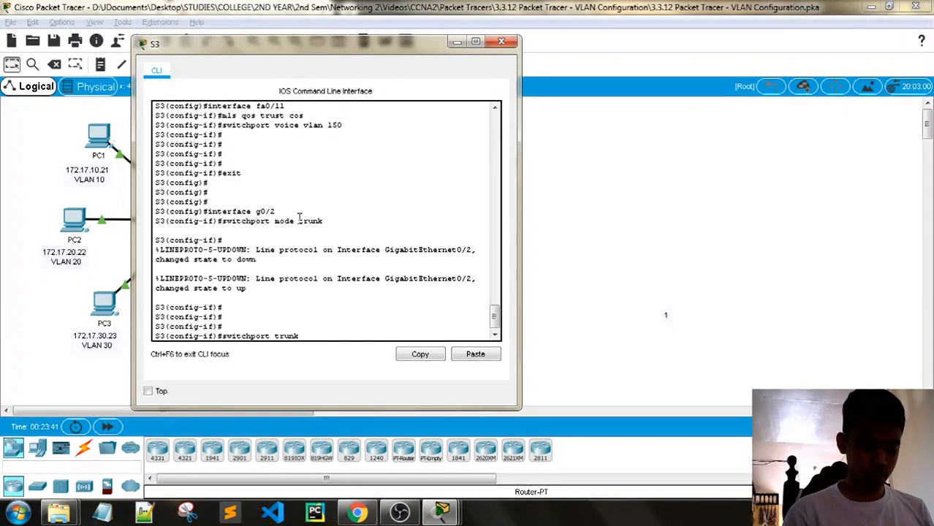
text( native vlan)
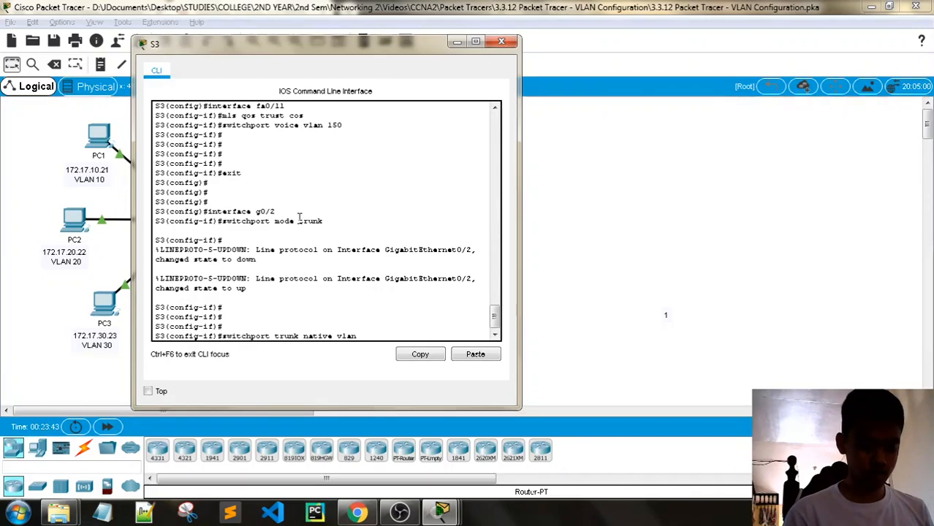
text( 99)
key(Return)
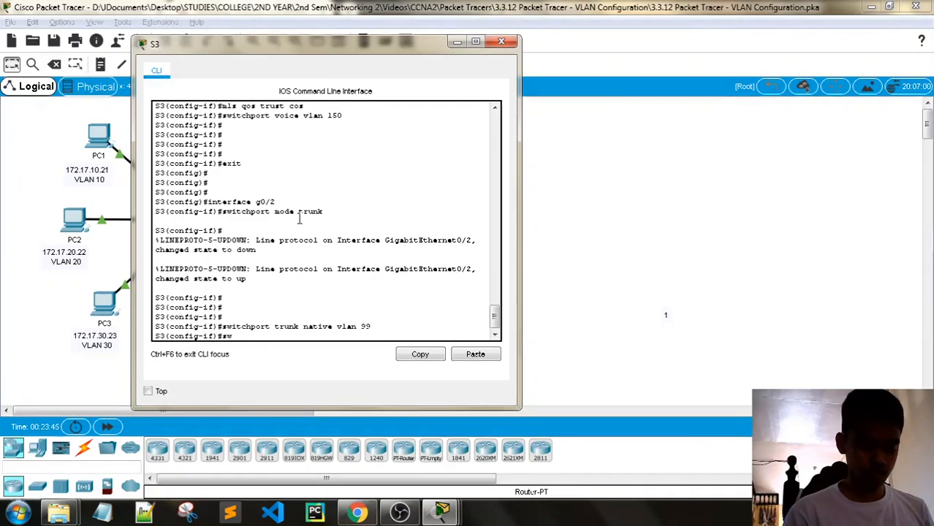
text(switchport )
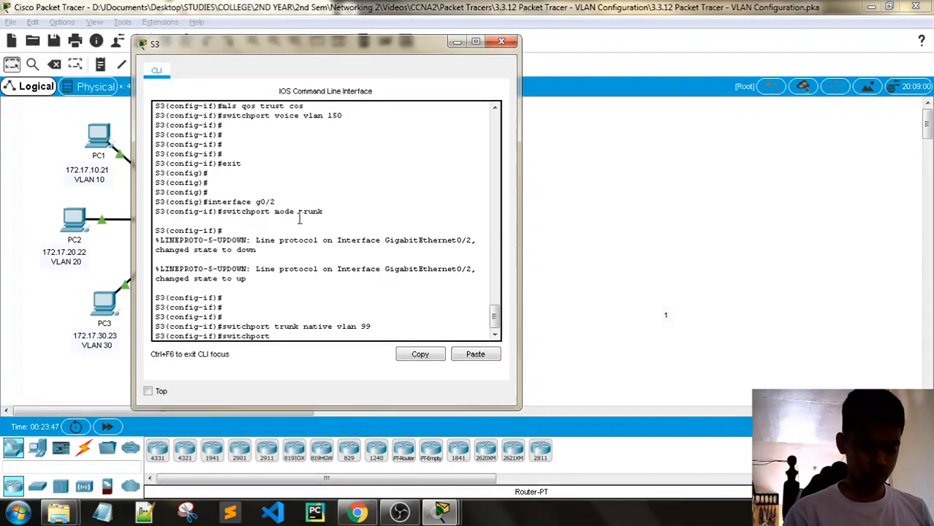
text(trunk allowed vlan)
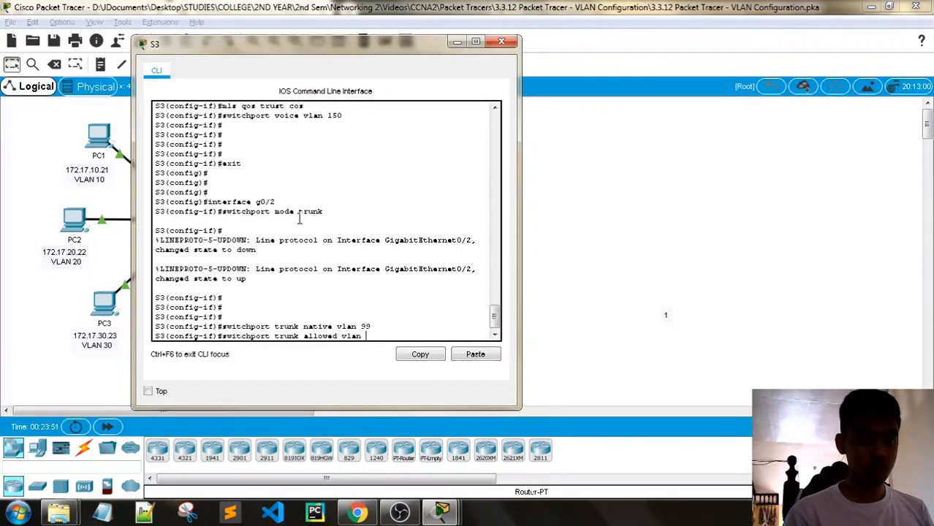
text( 10,20,30)
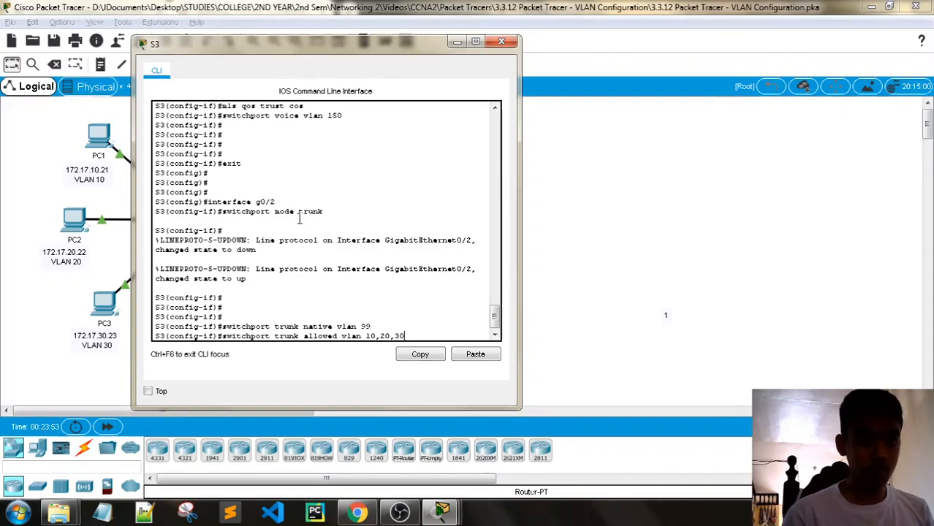
key(Return)
click(501, 41)
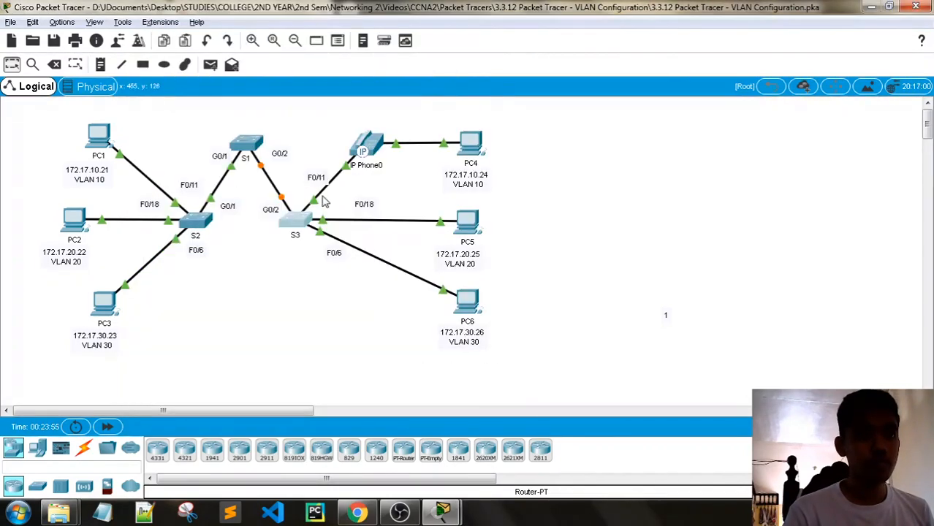
- On S1, enter privileged and global configuration modes and select interface G0/1
click(247, 143)
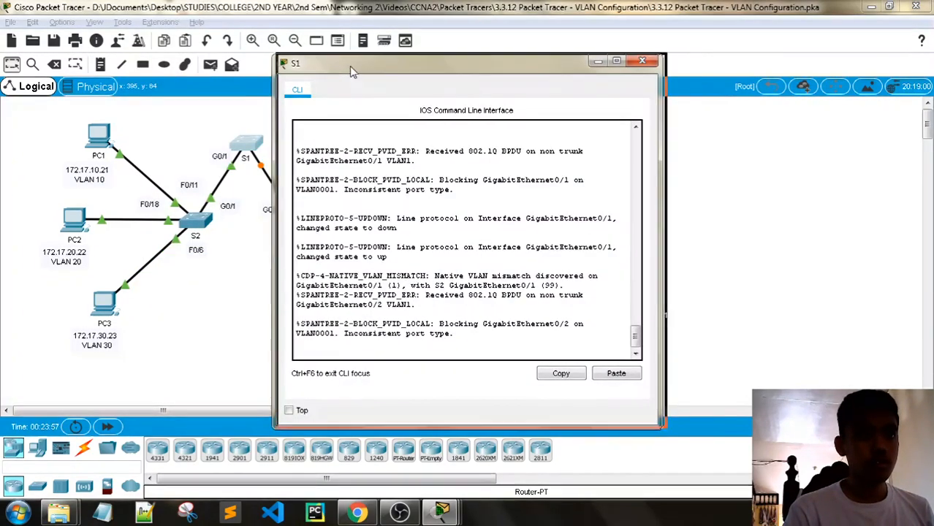
drag(349, 66, 401, 46)
key(Return)
key(Return)
key(Return)
key(Return)
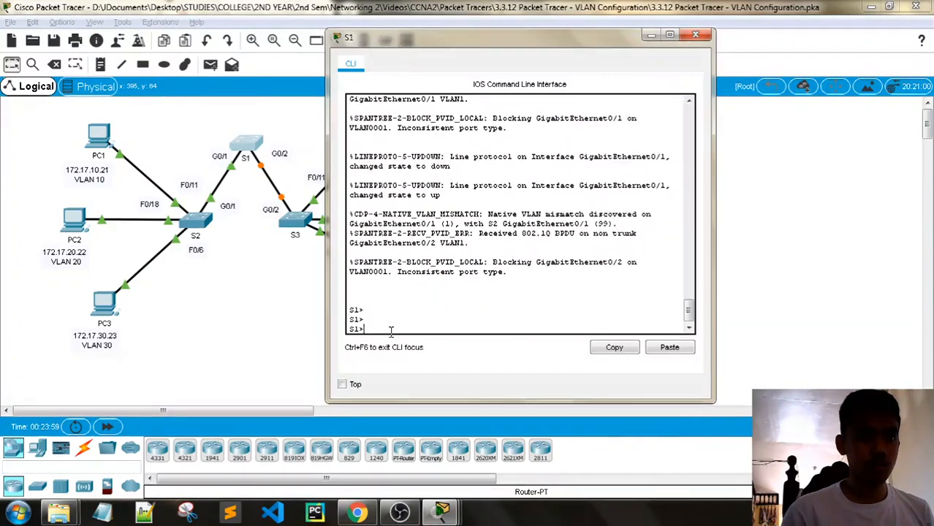
text(enable)
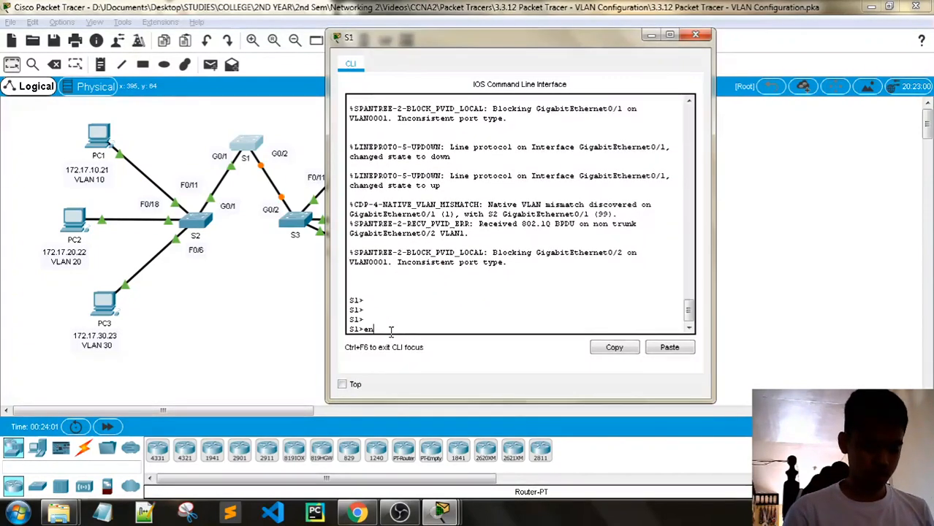
key(Return)
key(Return)
key(Return)
text(con)
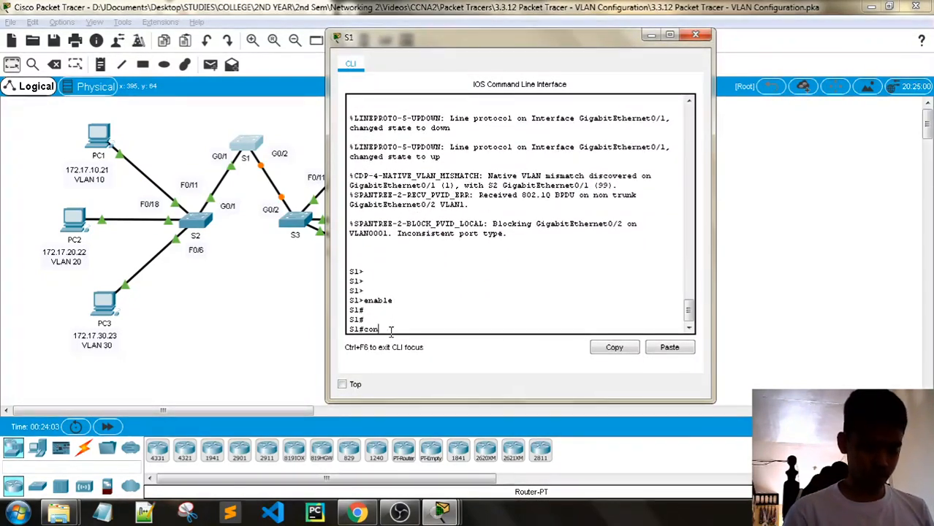
text(fig t)
key(Return)
key(Return)
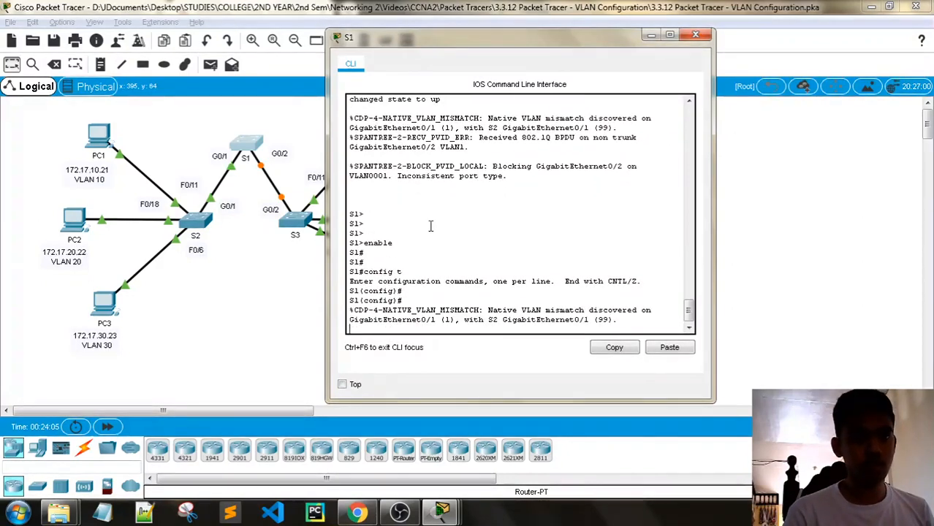
key(Return)
key(Return)
key(Return)
key(Return)
key(Return)
key(Return)
key(Return)
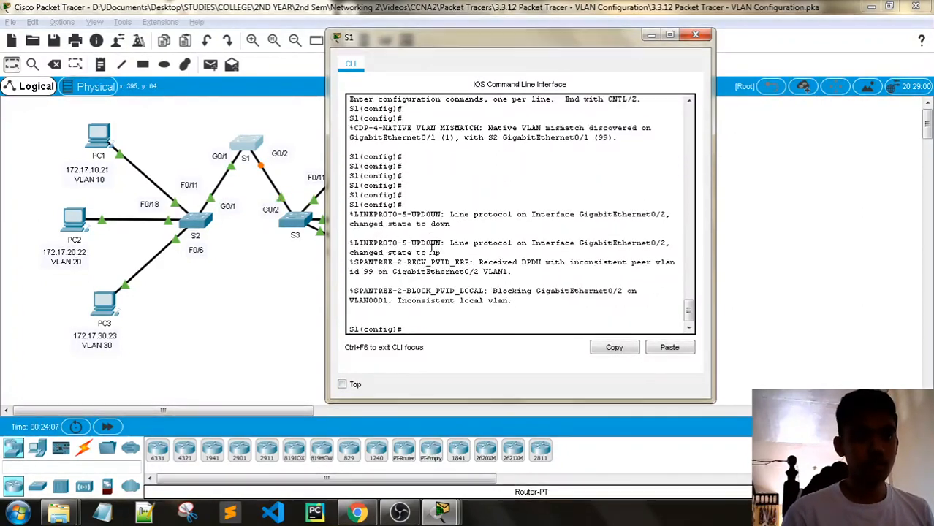
key(Return)
key(Return)
key(Return)
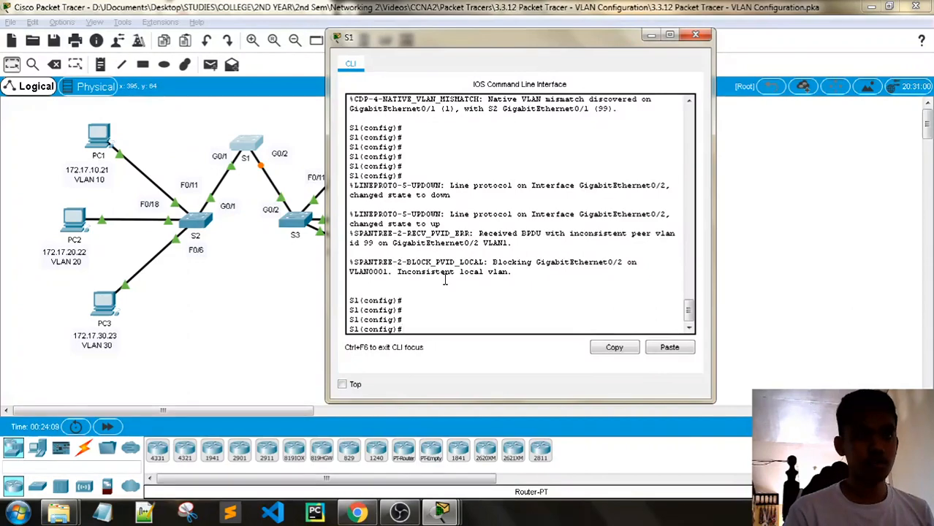
text(interf)
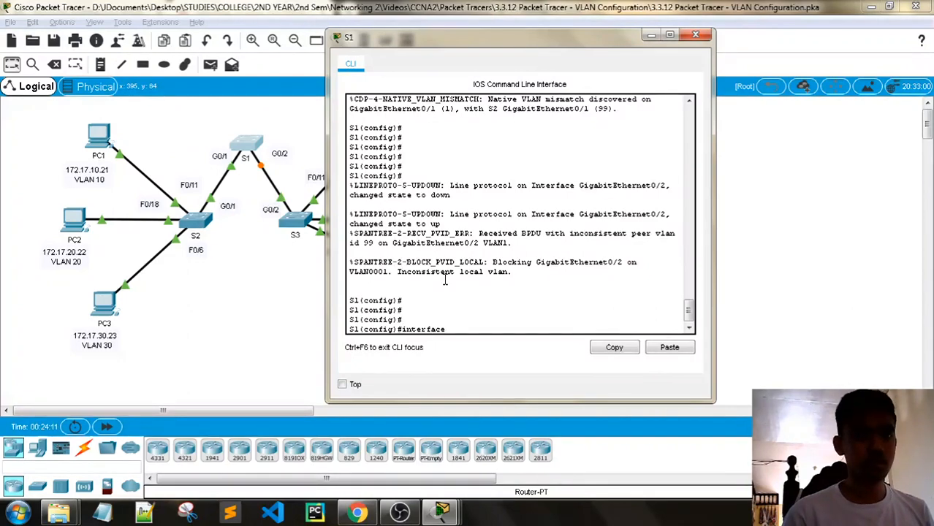
text(ace g0/)
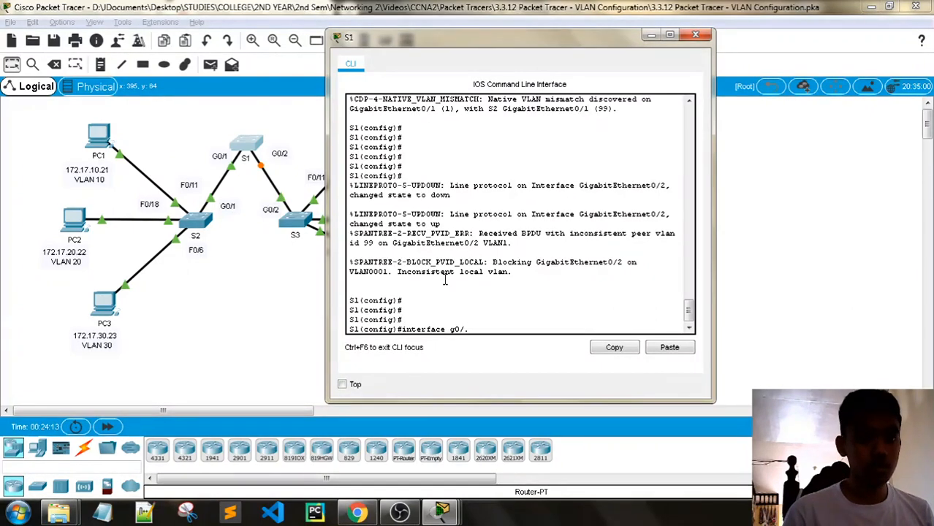
text(1)
key(Return)
key(Return)
key(Return)
key(Return)
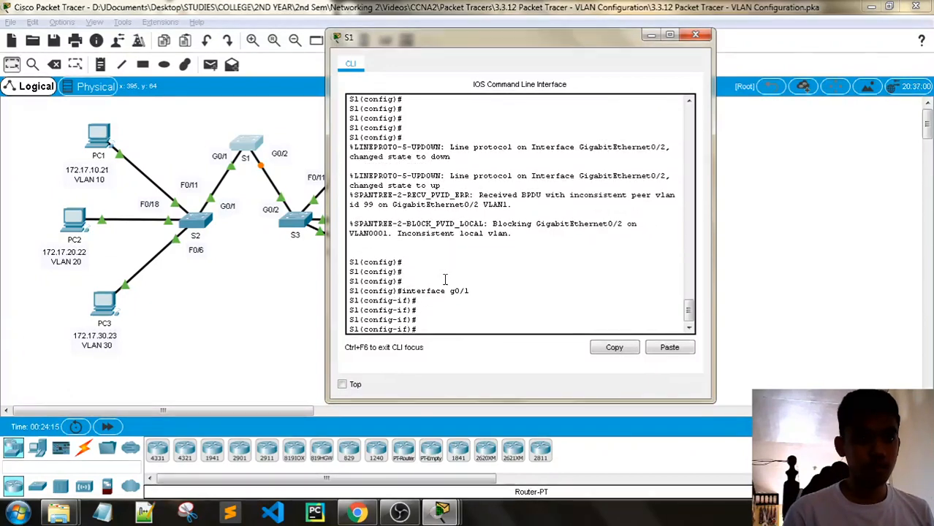
- Make S1's G0/1 a trunk with native VLAN 99 allowing VLANs 10, 20, 30
text(switch)
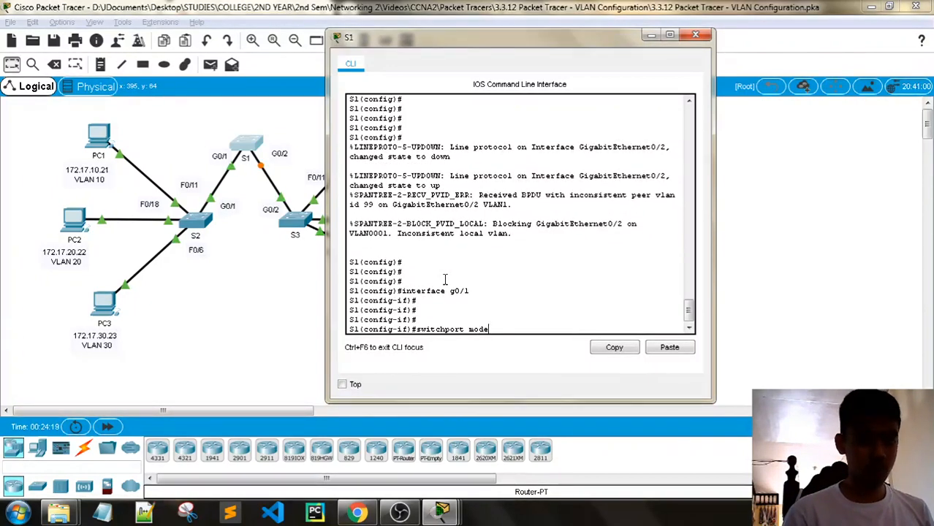
text(port mode )
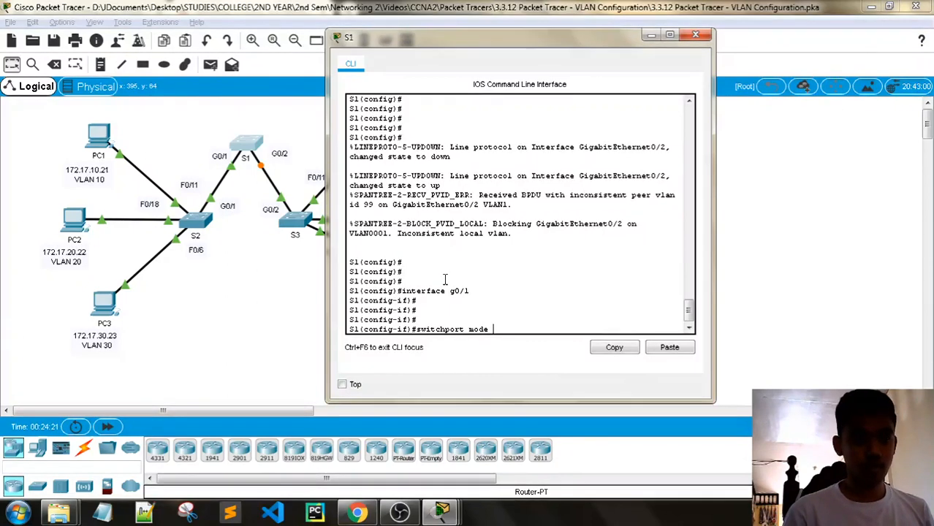
text(trunk)
key(Return)
key(Return)
key(Return)
text(s)
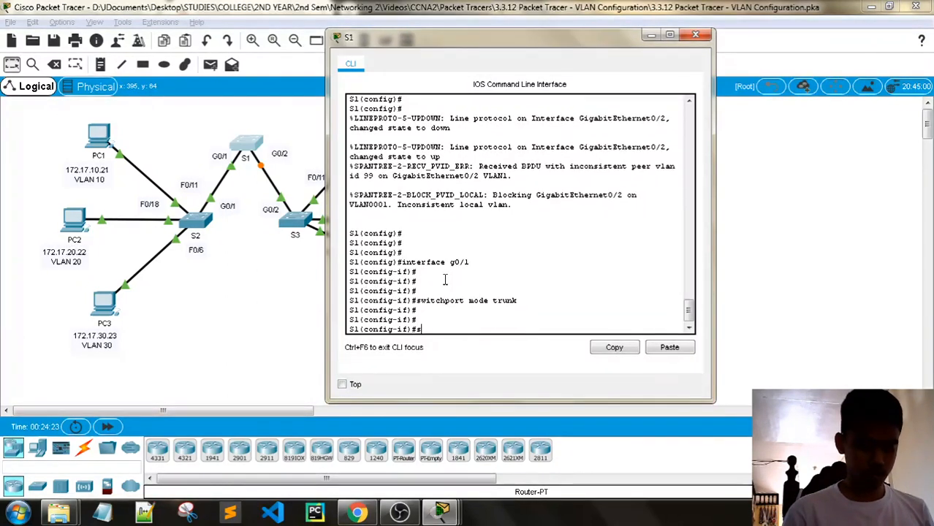
text(witchport )
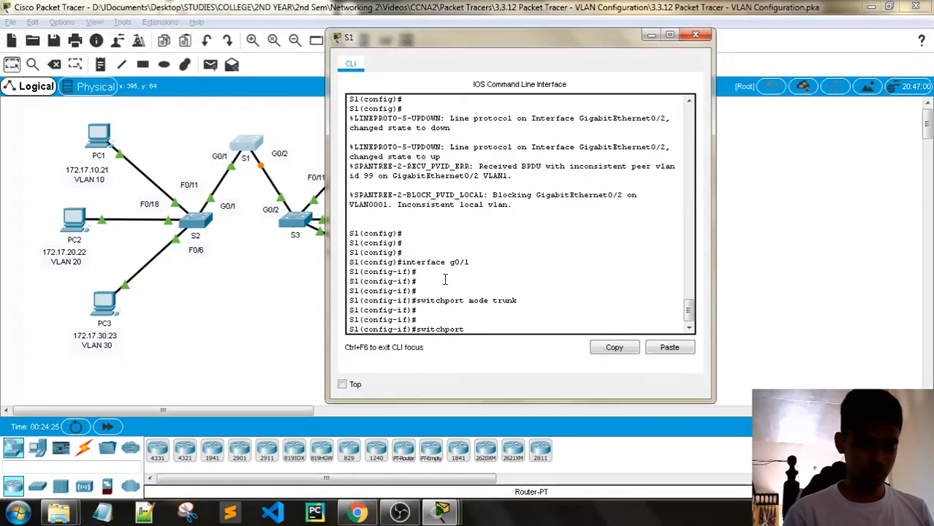
text(trunk native vla)
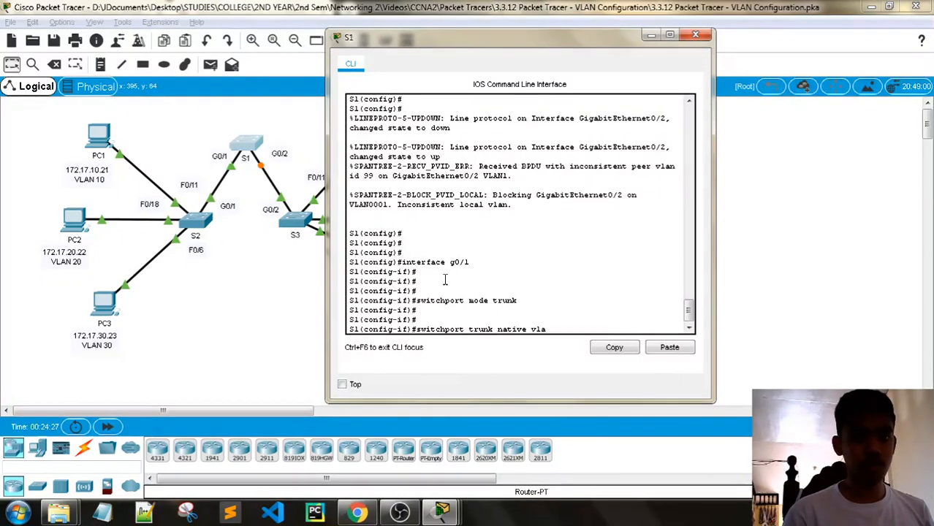
text(n 99)
key(Return)
text(s)
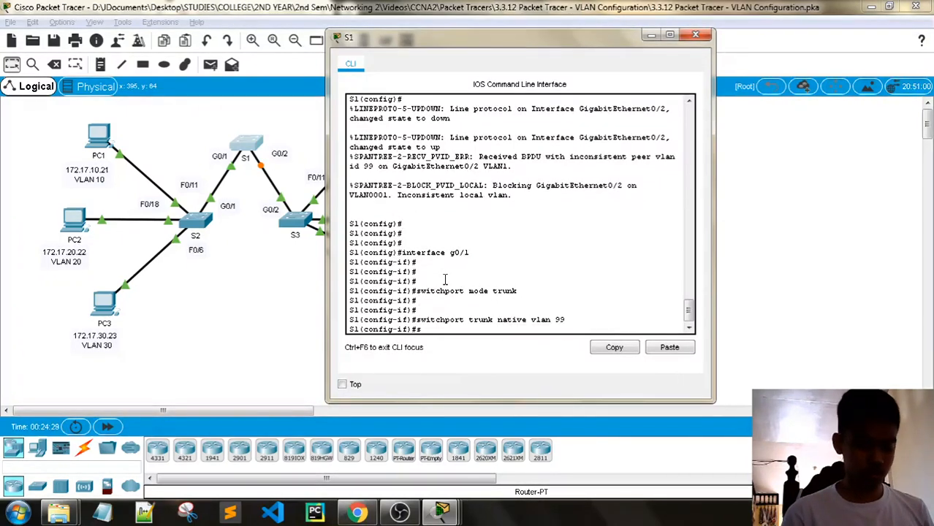
text(wit)
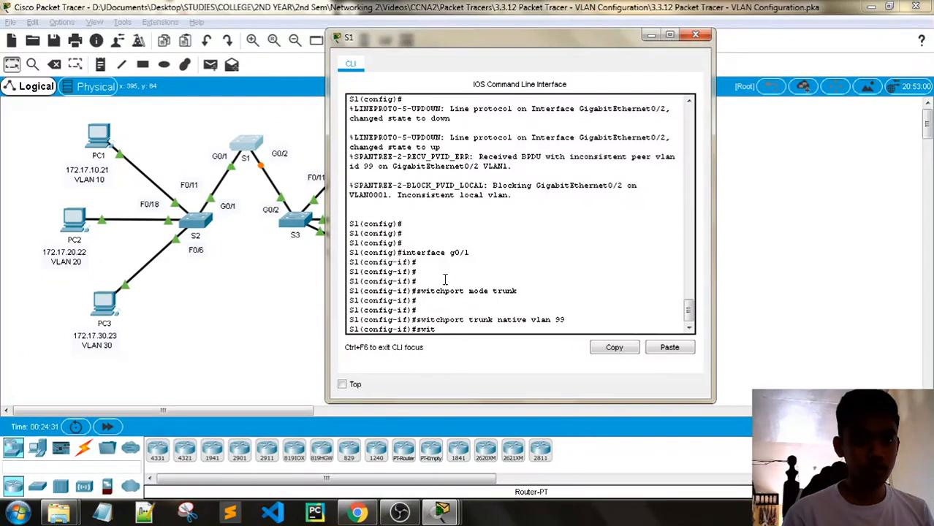
text(chport )
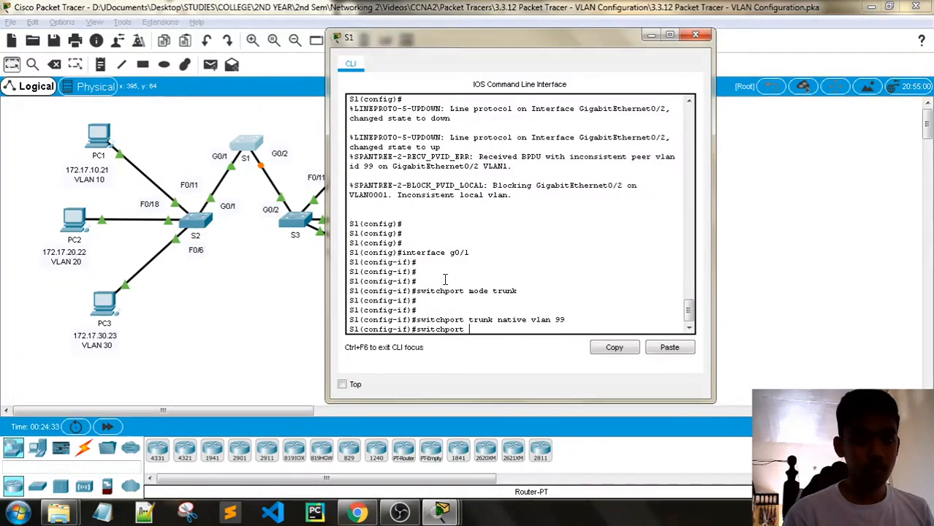
text(trink )
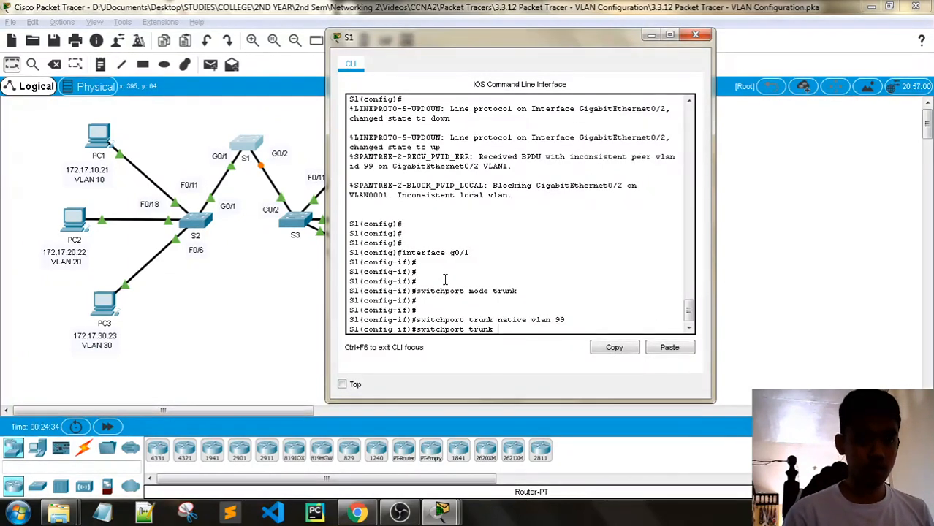
text(allowed)
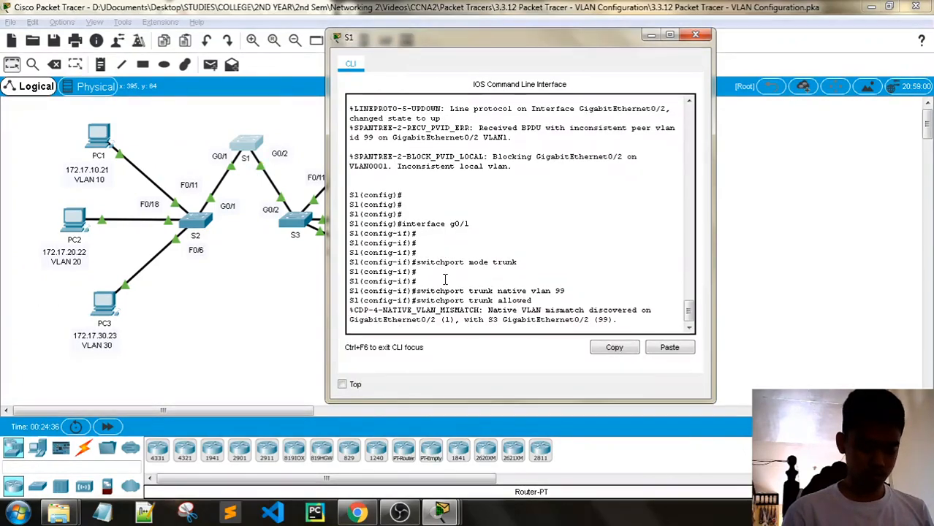
text( vlan )
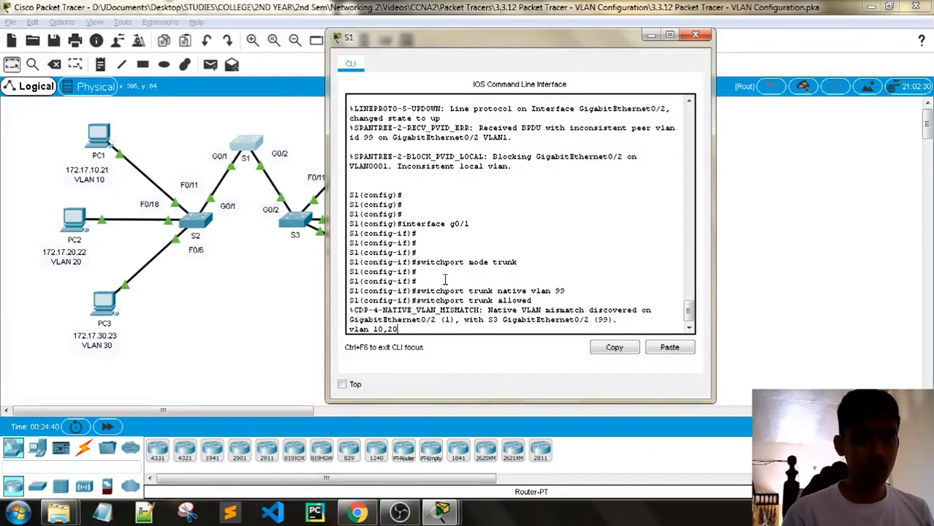
text(10,20,30)
key(Return)
key(Return)
key(Return)
key(Return)
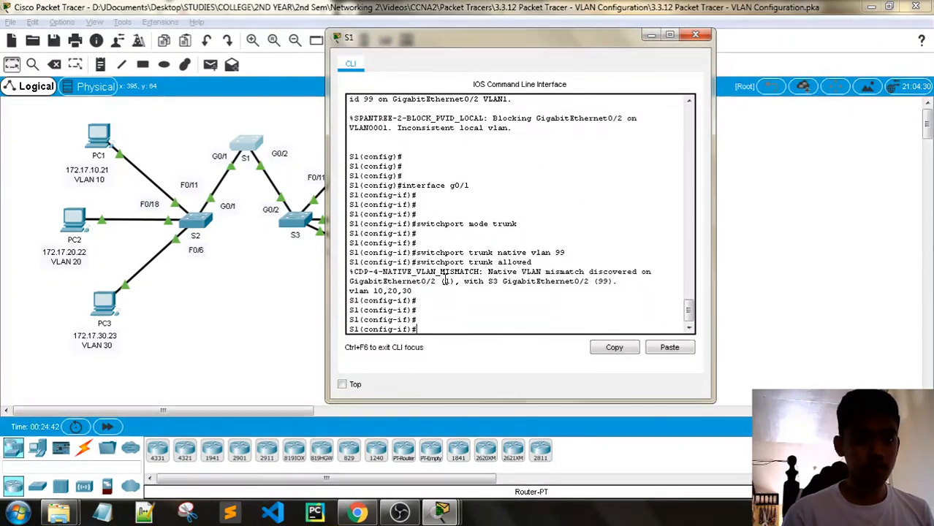
click(692, 37)
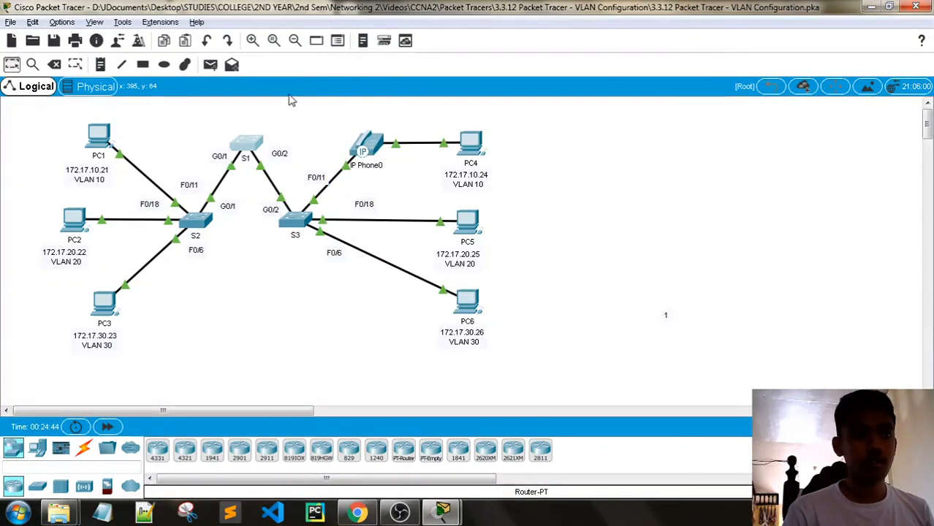
- Select S1's interface G0/2 and set it to access mode
click(257, 141)
text(int)
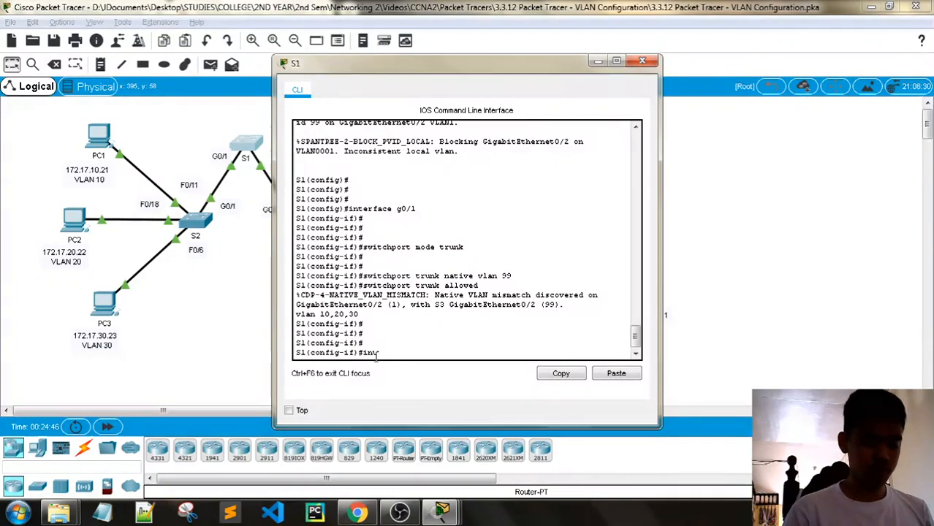
key(Tab)
text(g0/)
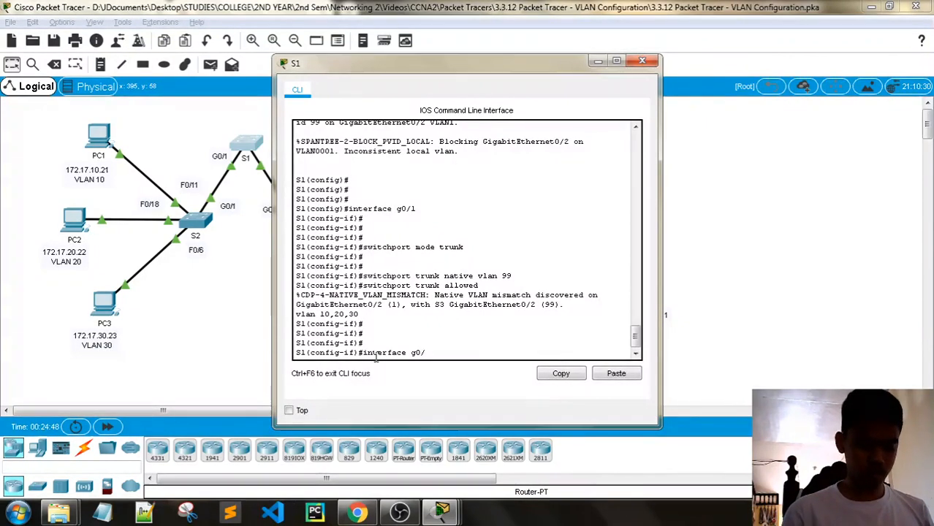
text(2)
key(Return)
key(Return)
key(Return)
key(Return)
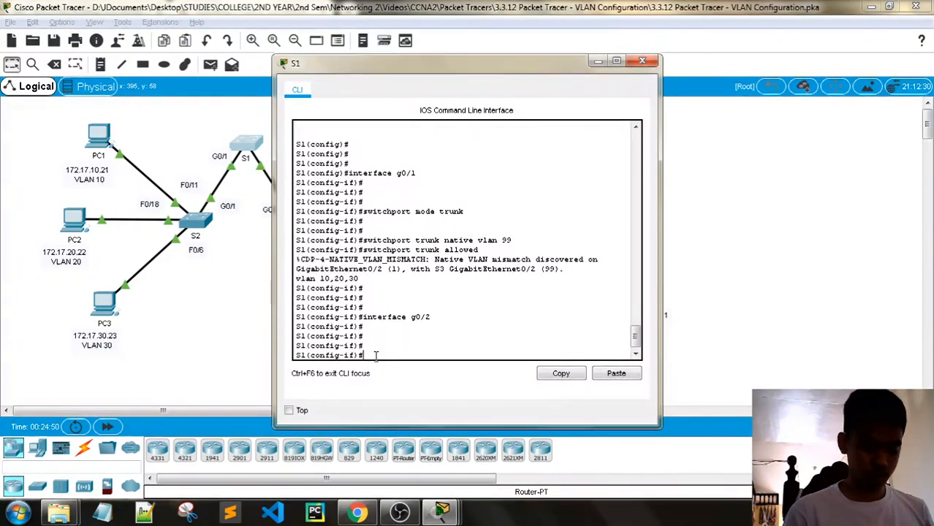
text(switchpoirt)
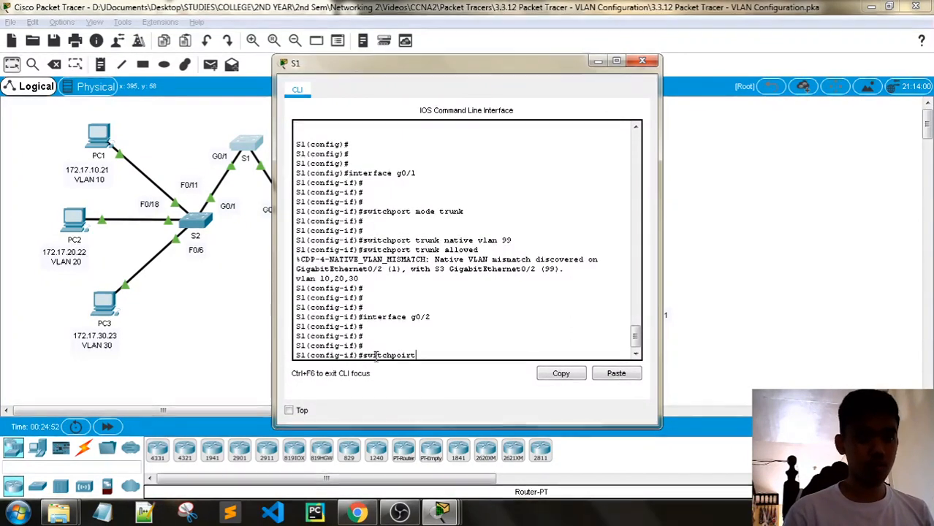
key(BackSpace)
key(BackSpace)
text(rt mode acc)
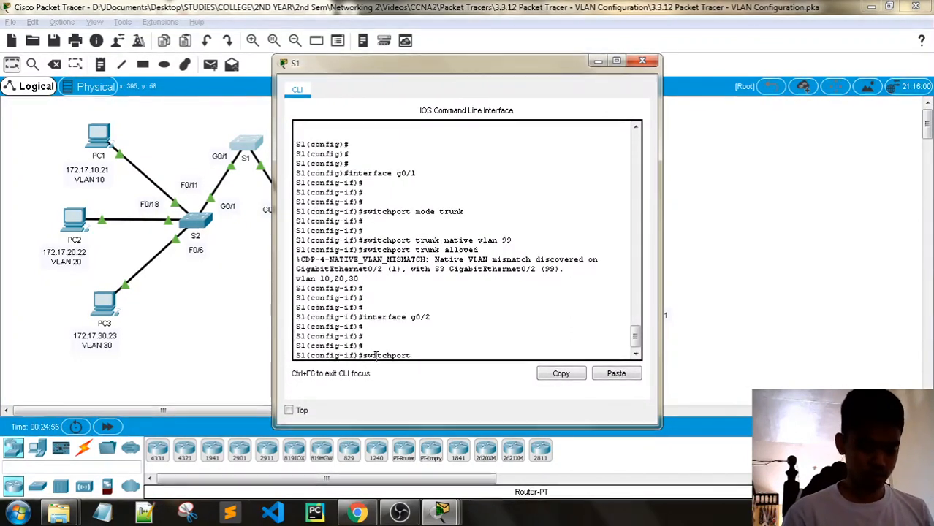
text(ess)
key(Return)
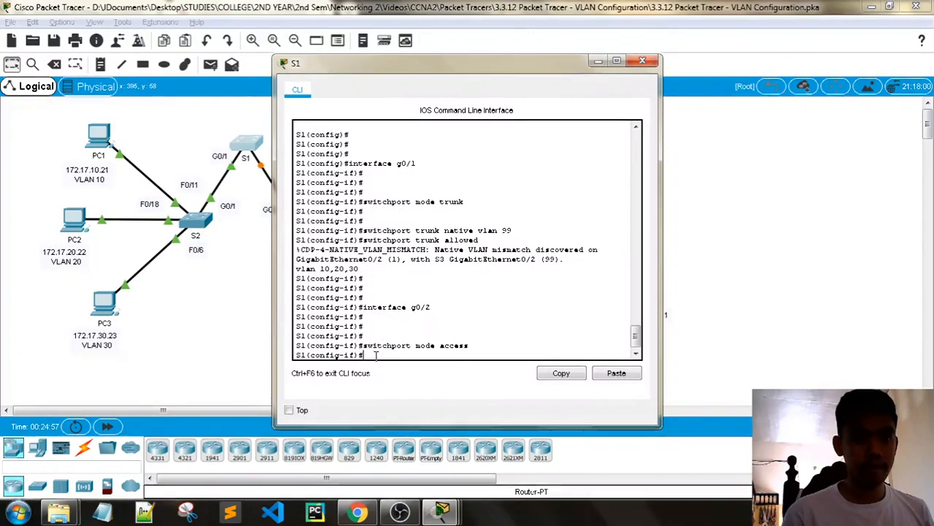
- Give G0/2 native VLAN 99 and allowed VLANs 10, 20, 30, then close S1's window
text(sw)
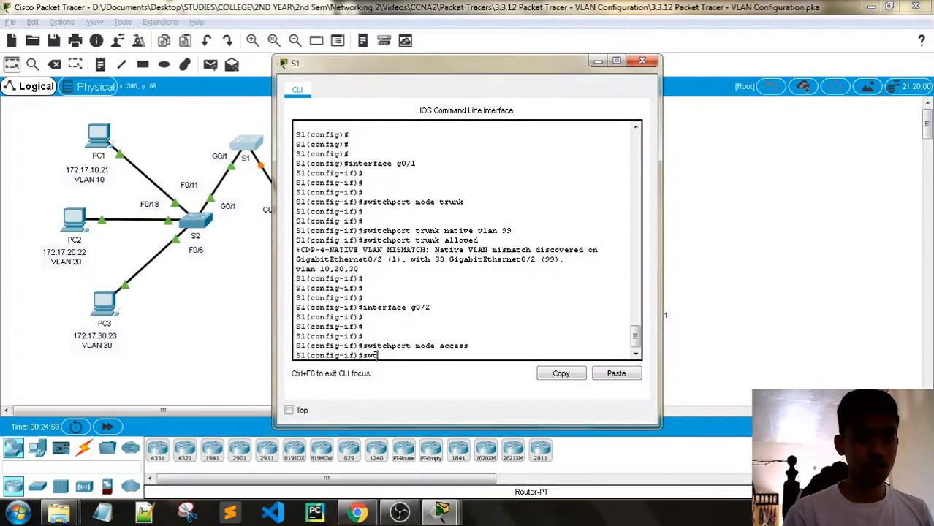
text(itchport)
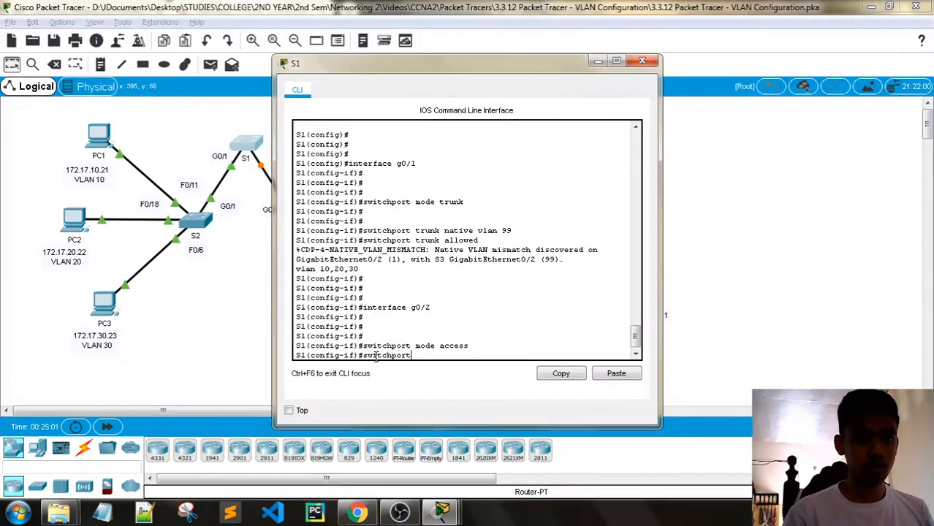
text( trunk )
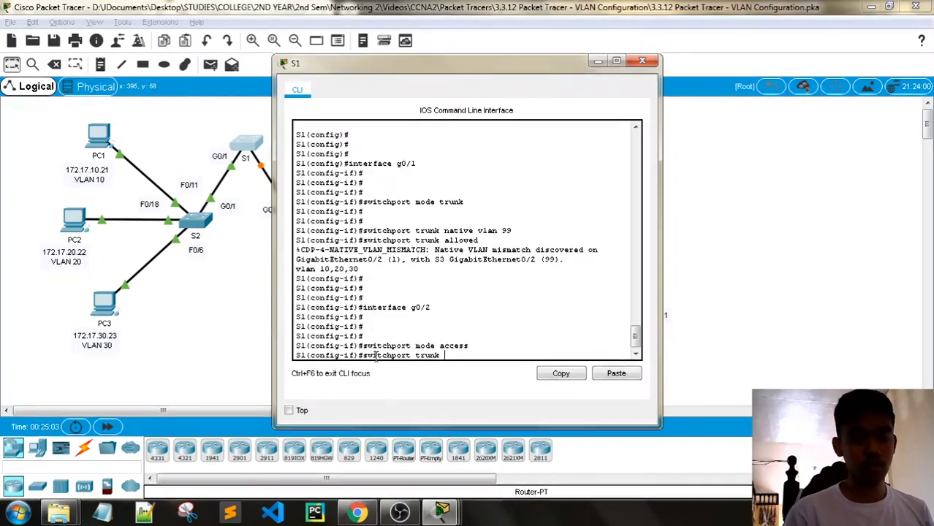
text(native vlan 99)
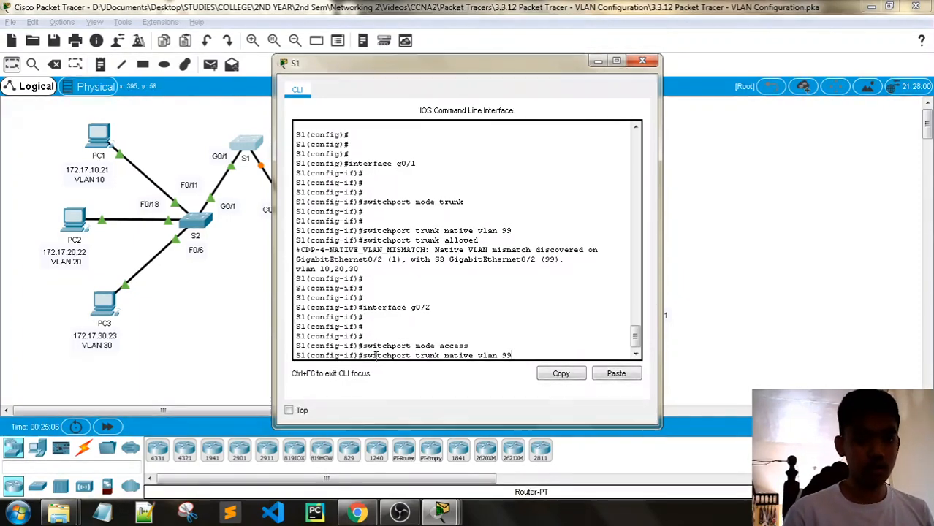
key(Return)
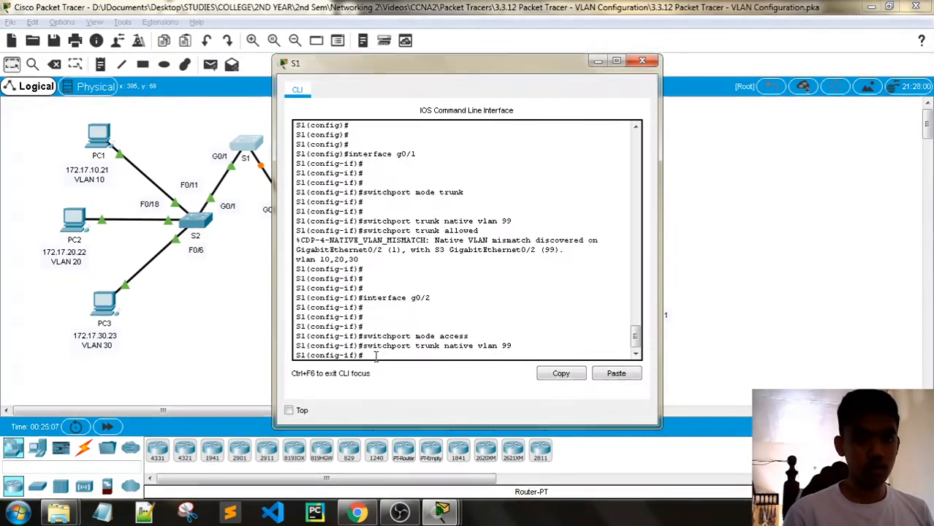
text(switchp)
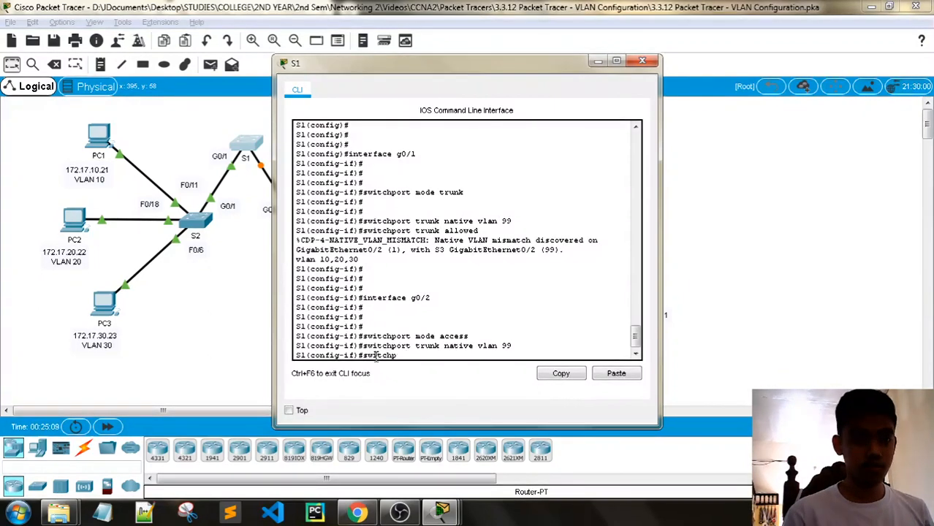
text(ort trui)
key(BackSpace)
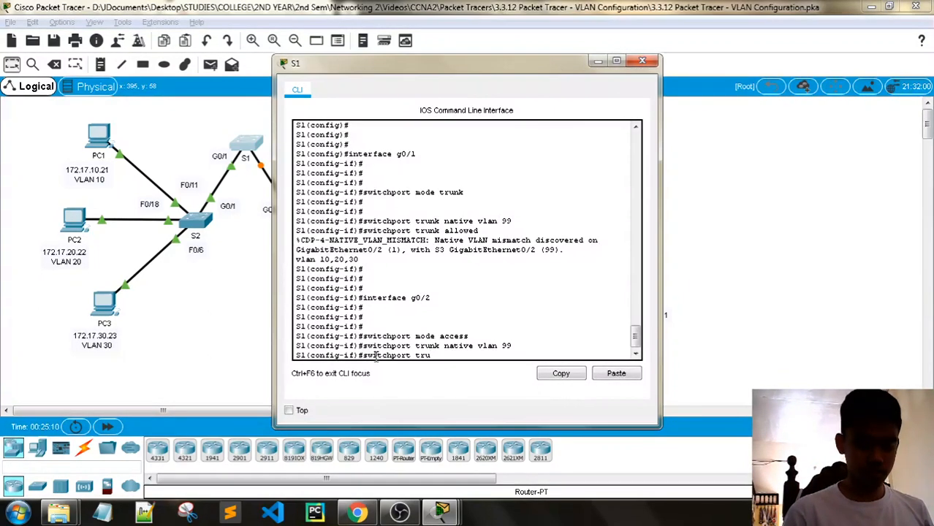
text(nk )
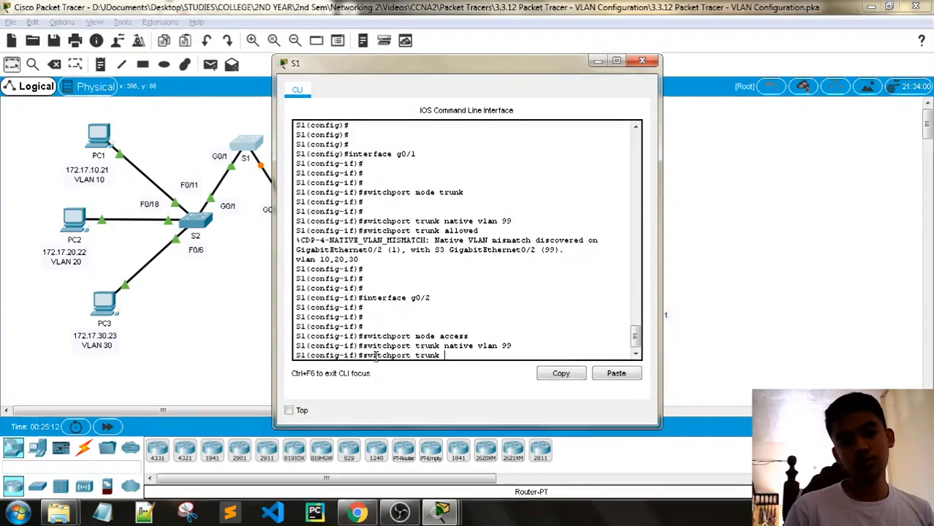
text(allo)
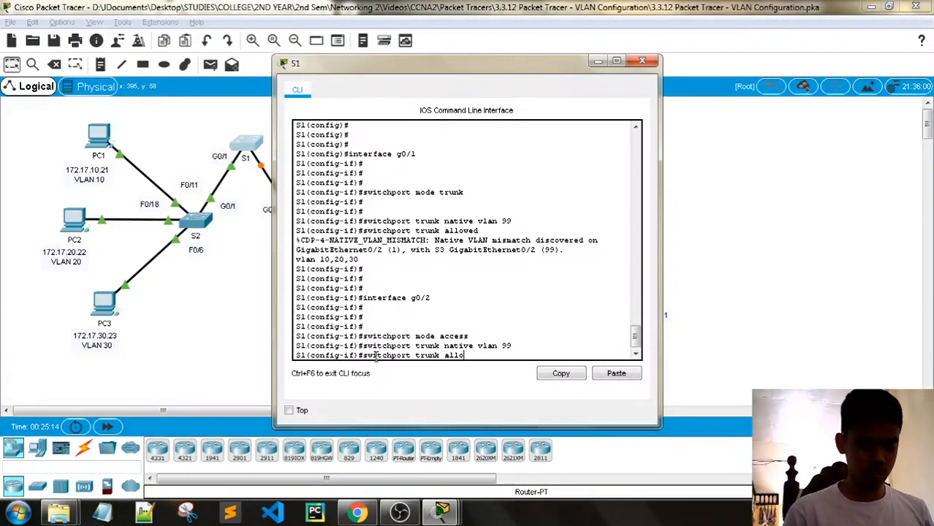
text(wed vlan 10)
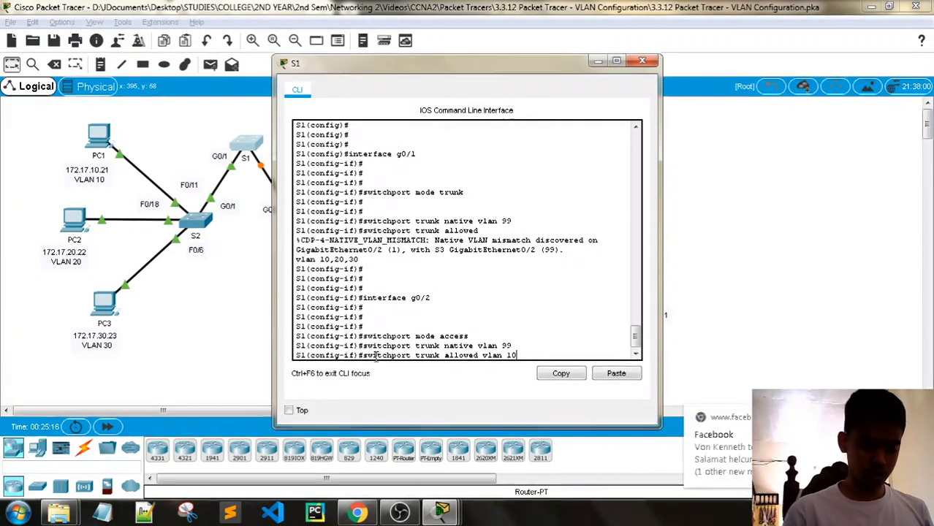
text(,20,)
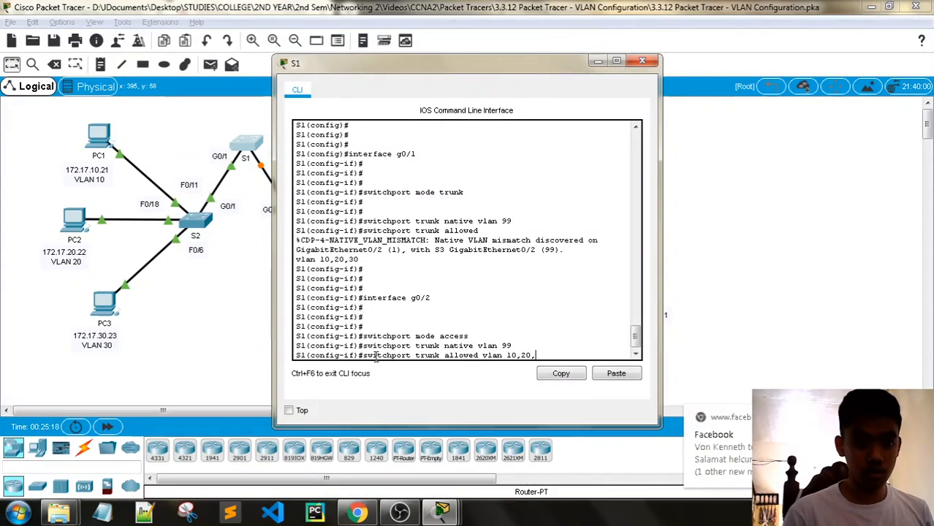
text(30)
key(Return)
key(Return)
key(Return)
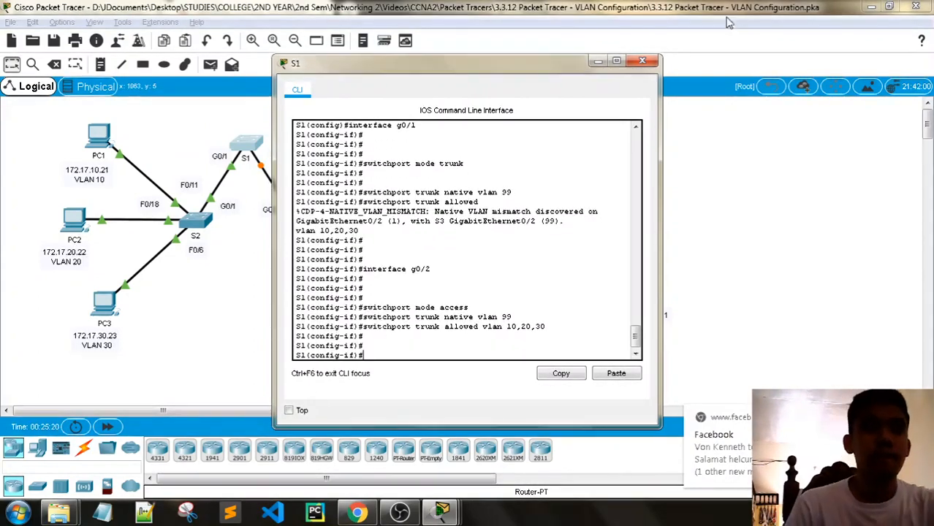
click(642, 60)
- Fast-forward simulation time and rerun PC1's ping to 172.17.10.24, which still times out
click(106, 426)
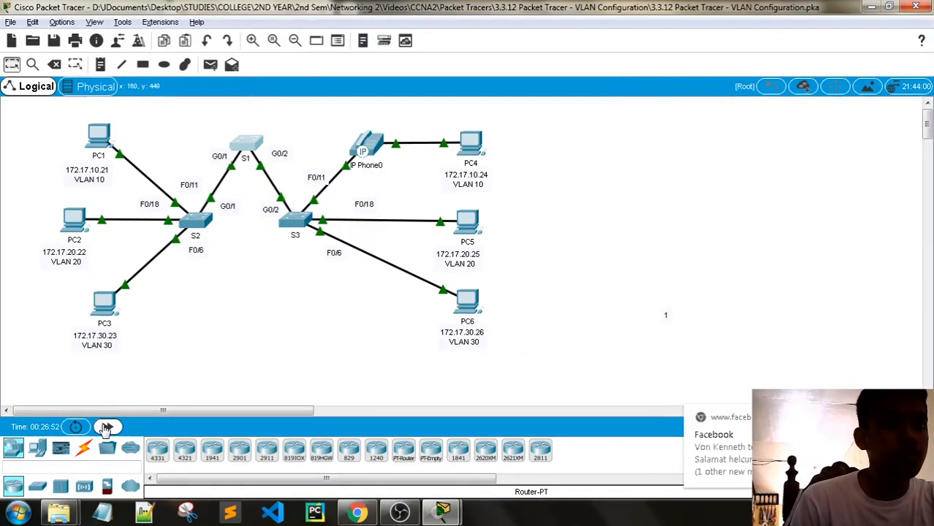
click(98, 138)
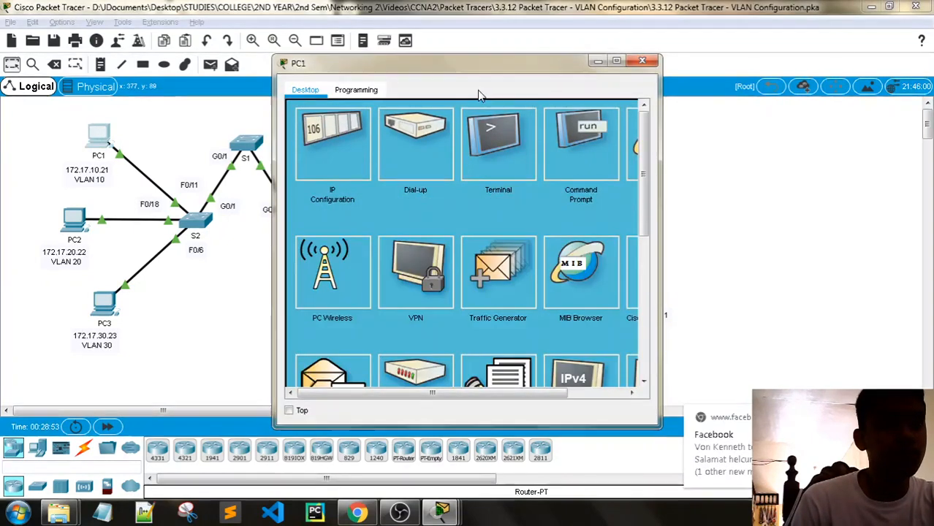
drag(475, 63, 225, 52)
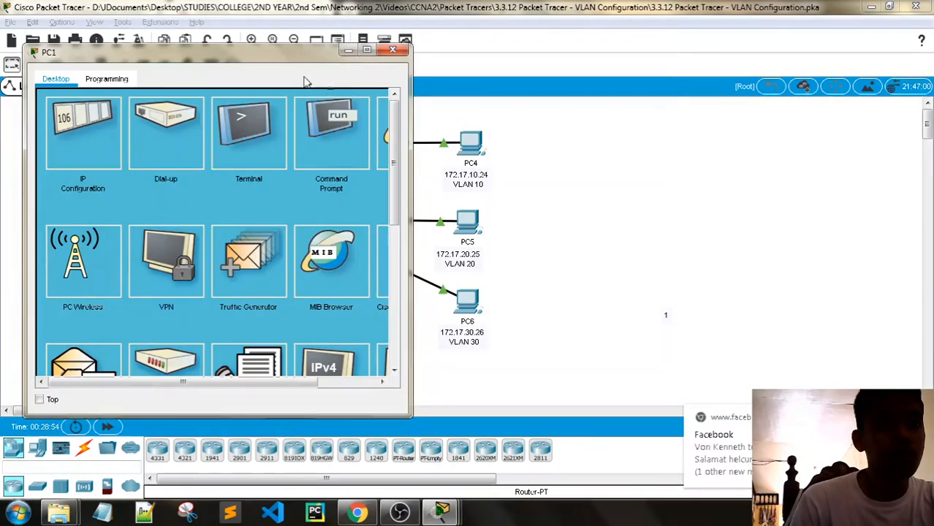
click(339, 149)
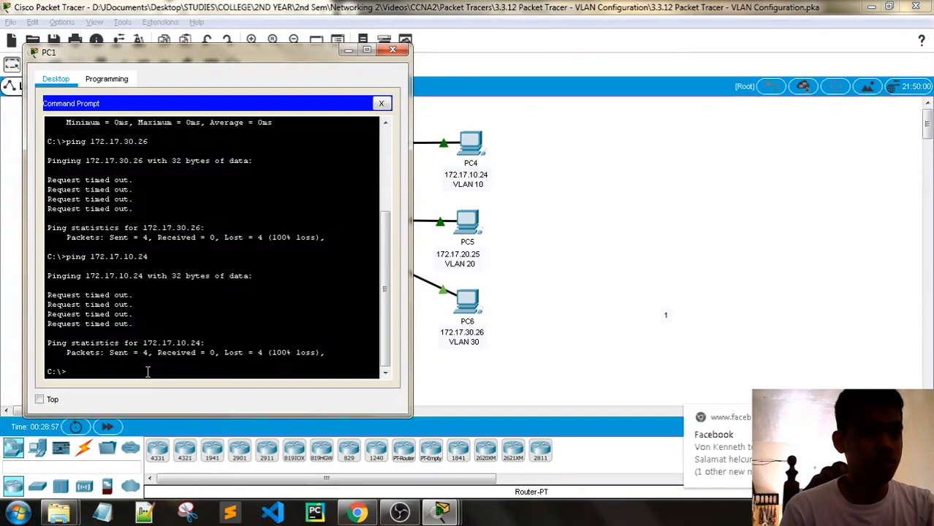
key(Up)
key(Return)
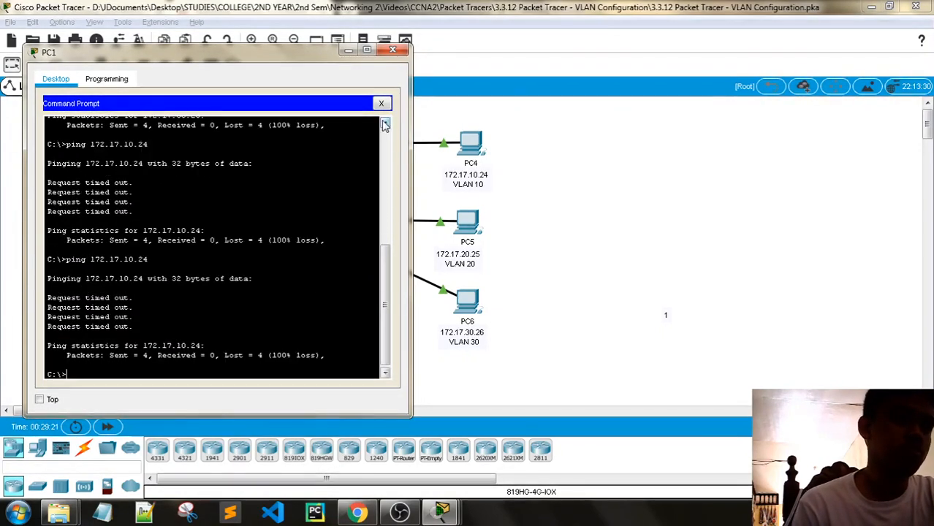
click(394, 50)
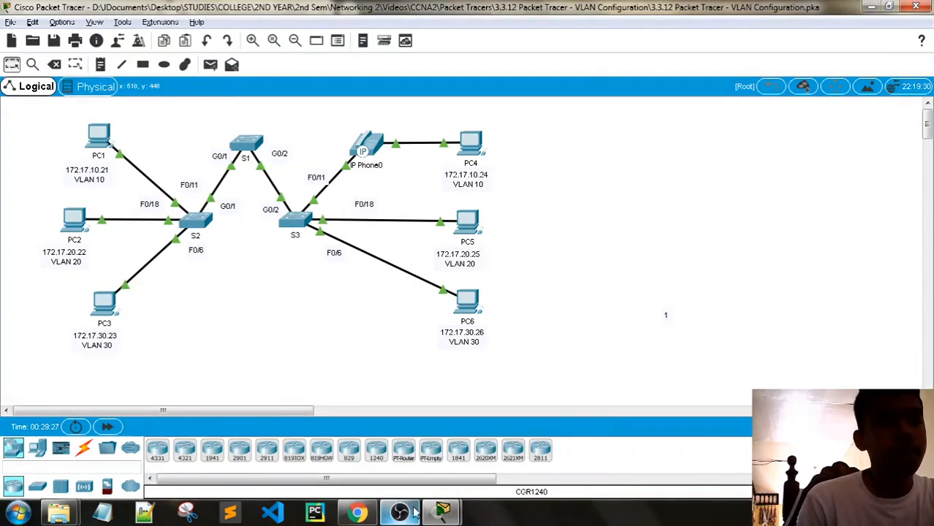
- Bring the PT Activity instructions window to the front from the taskbar
click(436, 513)
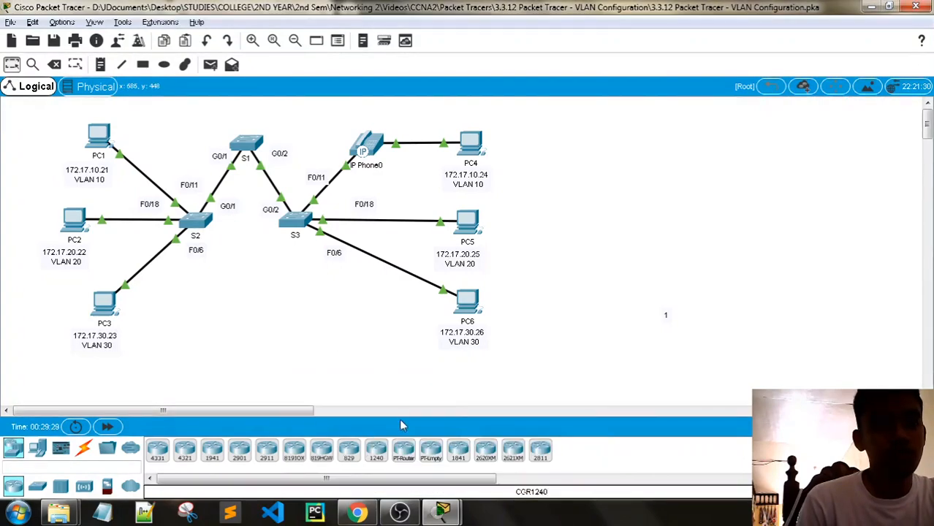
mouse_move(441, 514)
click(389, 446)
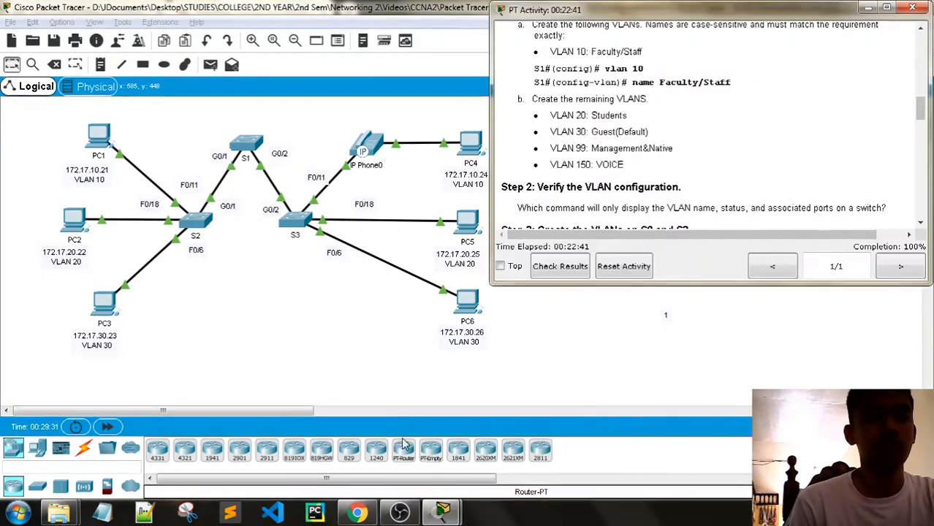
- Enlarge the activity window and check results, showing a 94/94 score
scroll(802, 239, down, 3)
scroll(787, 147, down, 10)
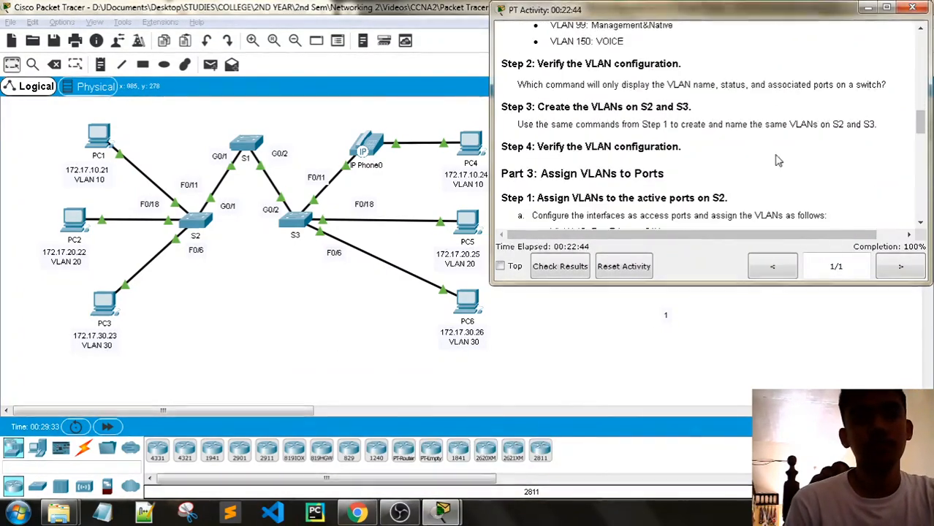
drag(652, 34, 528, 26)
drag(608, 408, 608, 410)
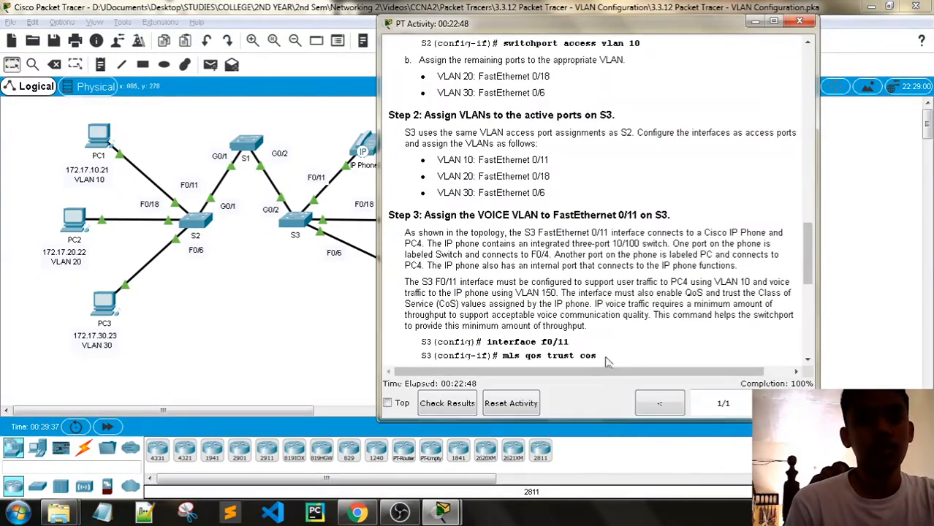
click(448, 404)
- Review the Assessment Items list, confirming S3 Fa0/11 Access and Voice VLAN checks are Correct
click(120, 95)
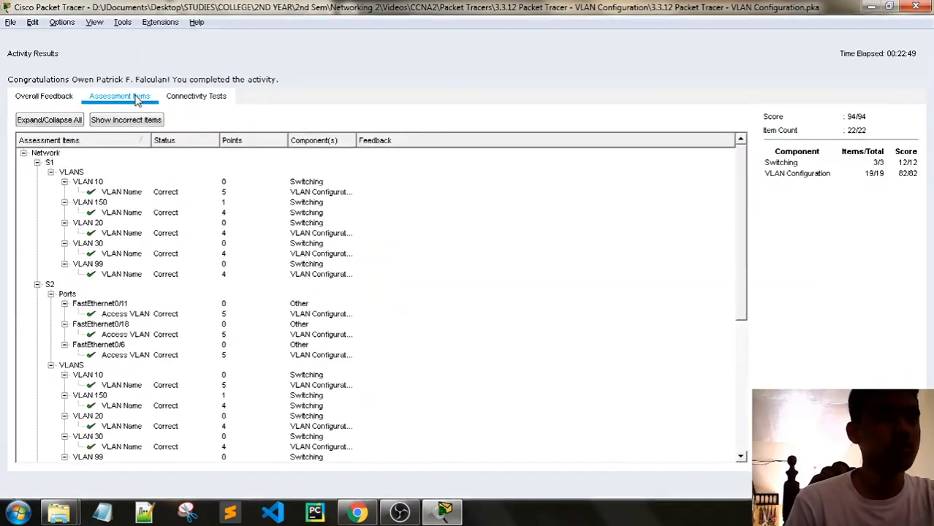
scroll(229, 183, down, 3)
scroll(205, 246, up, 3)
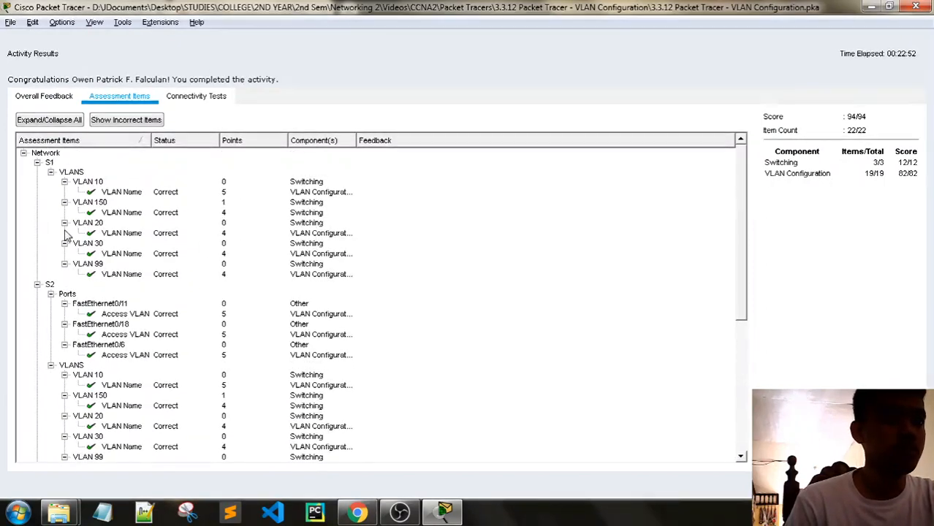
scroll(88, 234, down, 7)
scroll(176, 340, up, 8)
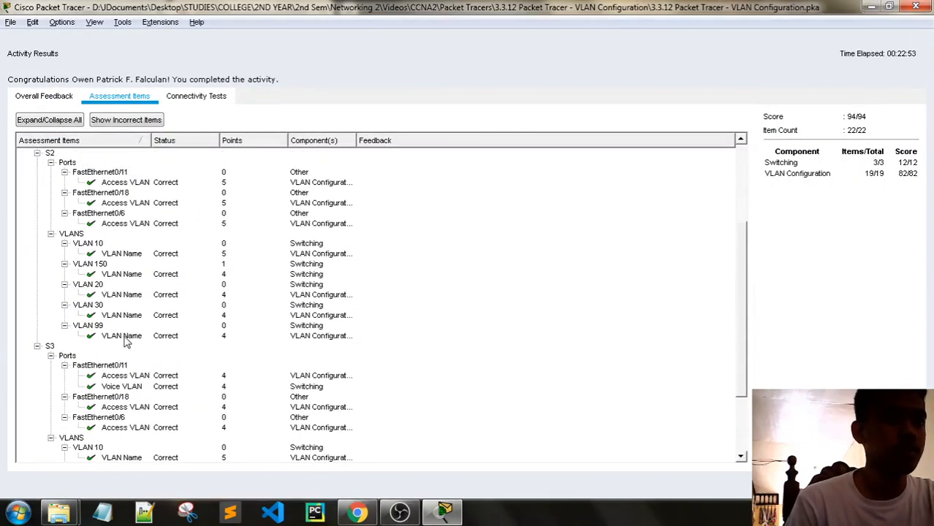